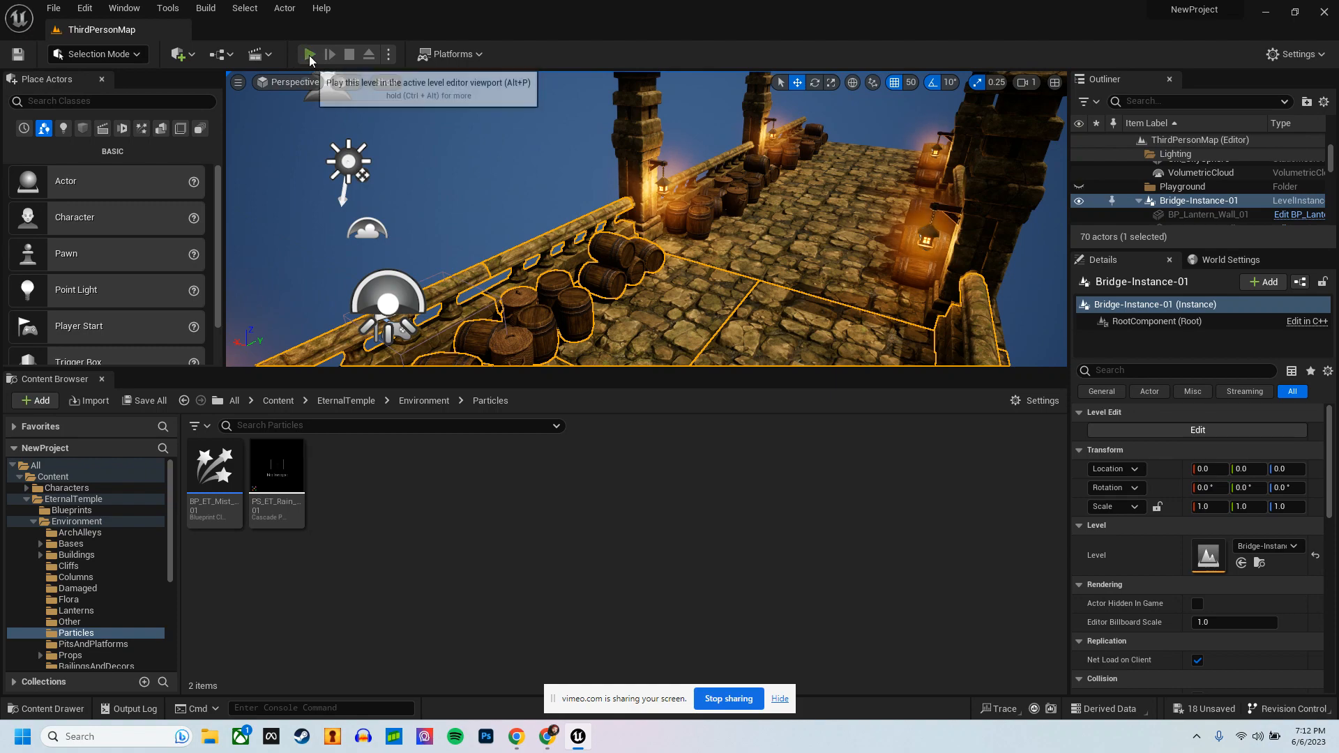
Step: Play-test the level full screen, run the character along the lantern-lit bridge and back, and end the test
left_click(309, 54)
key("w")
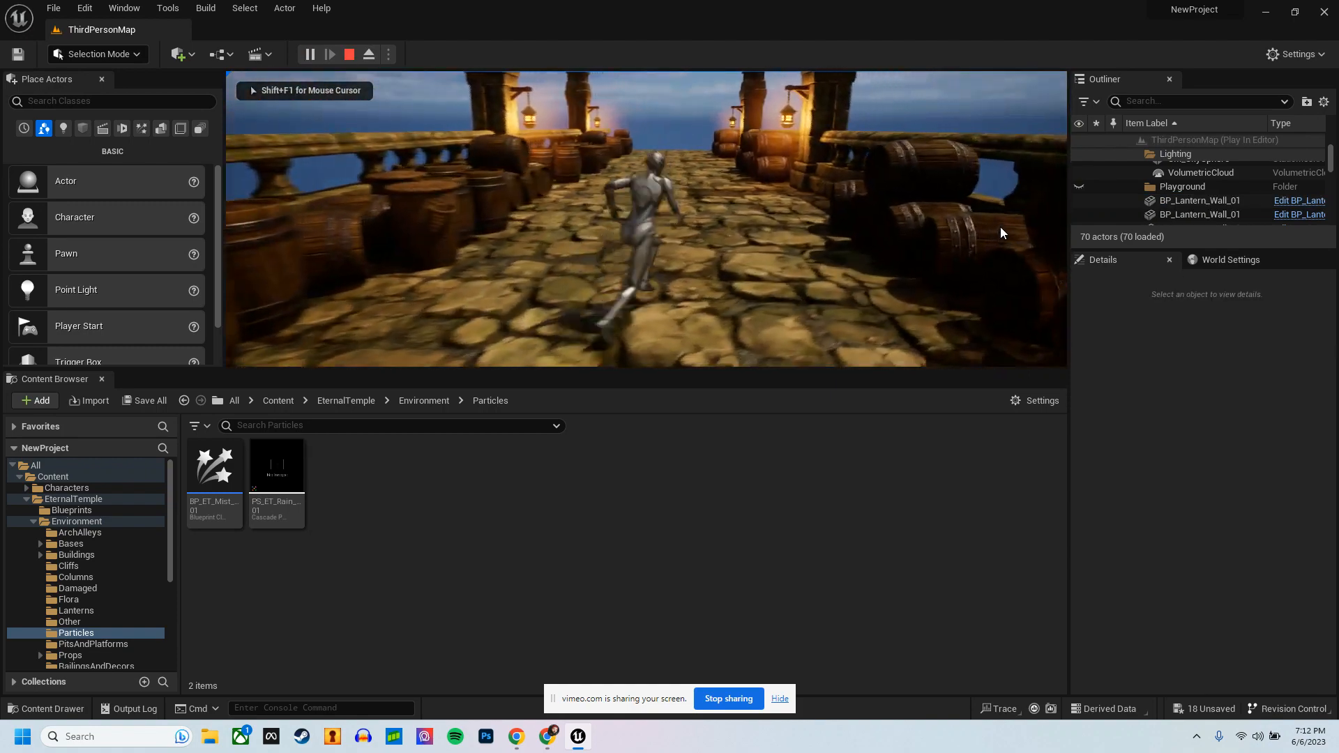
key("F11")
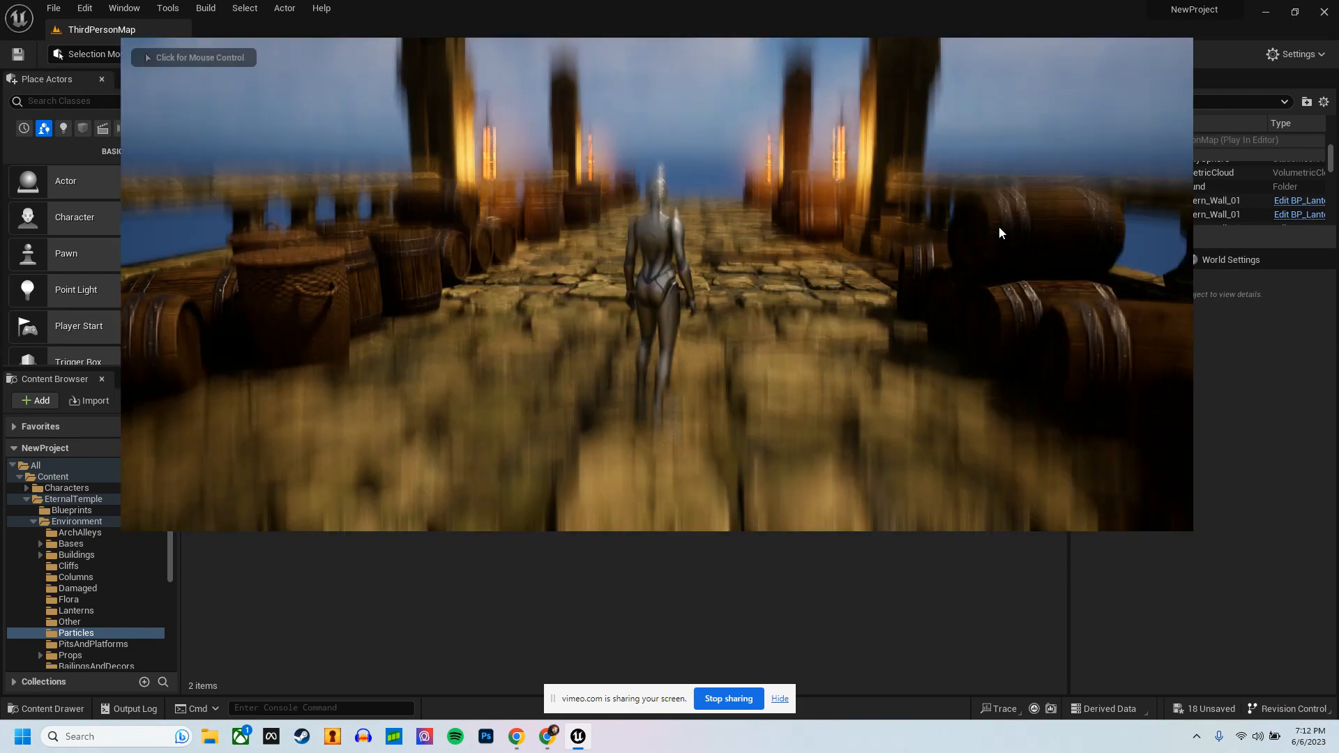
left_click(230, 213)
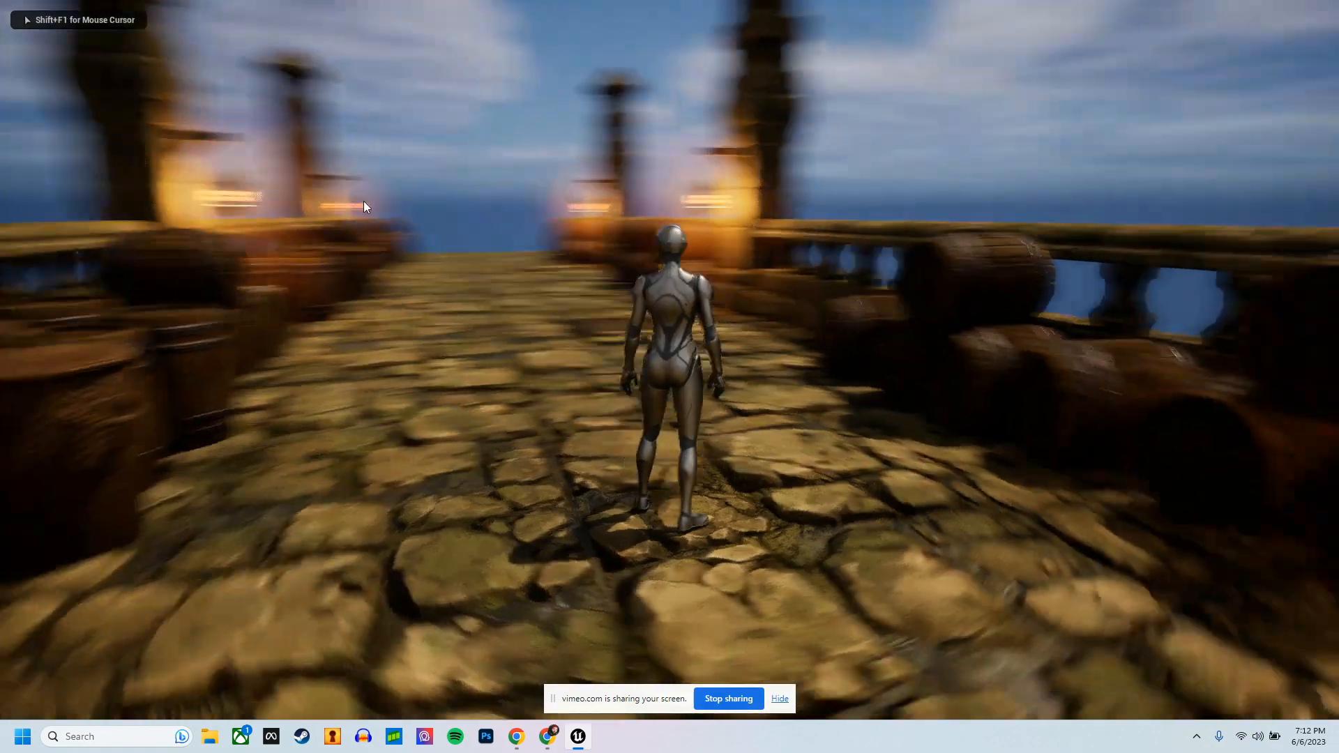
key("w")
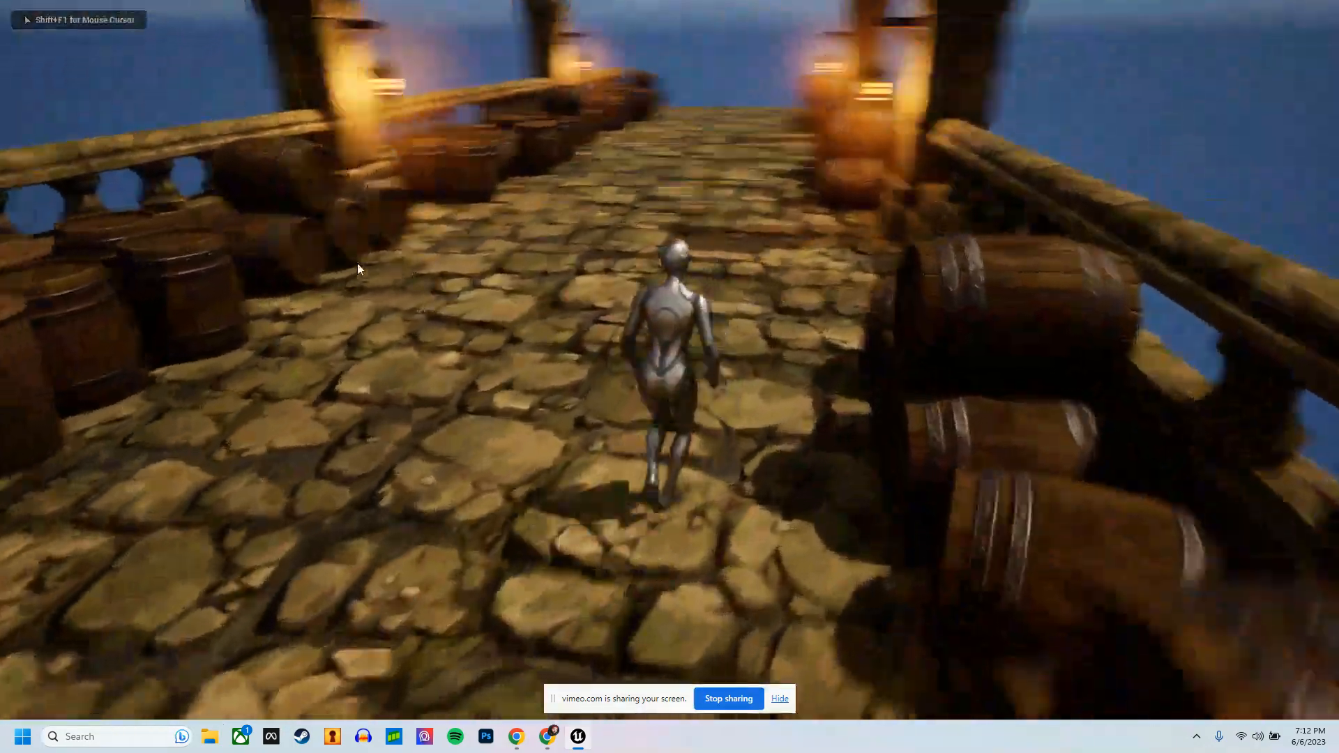
key("w")
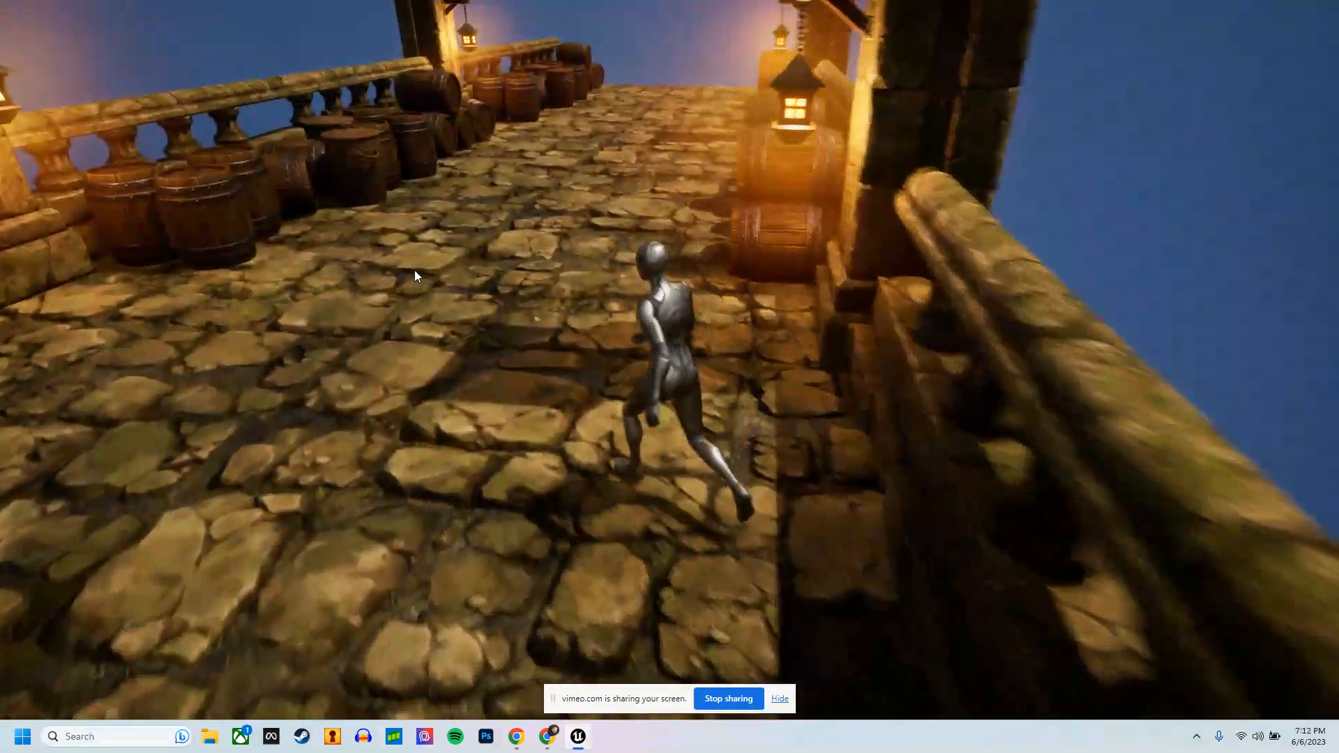
key("w")
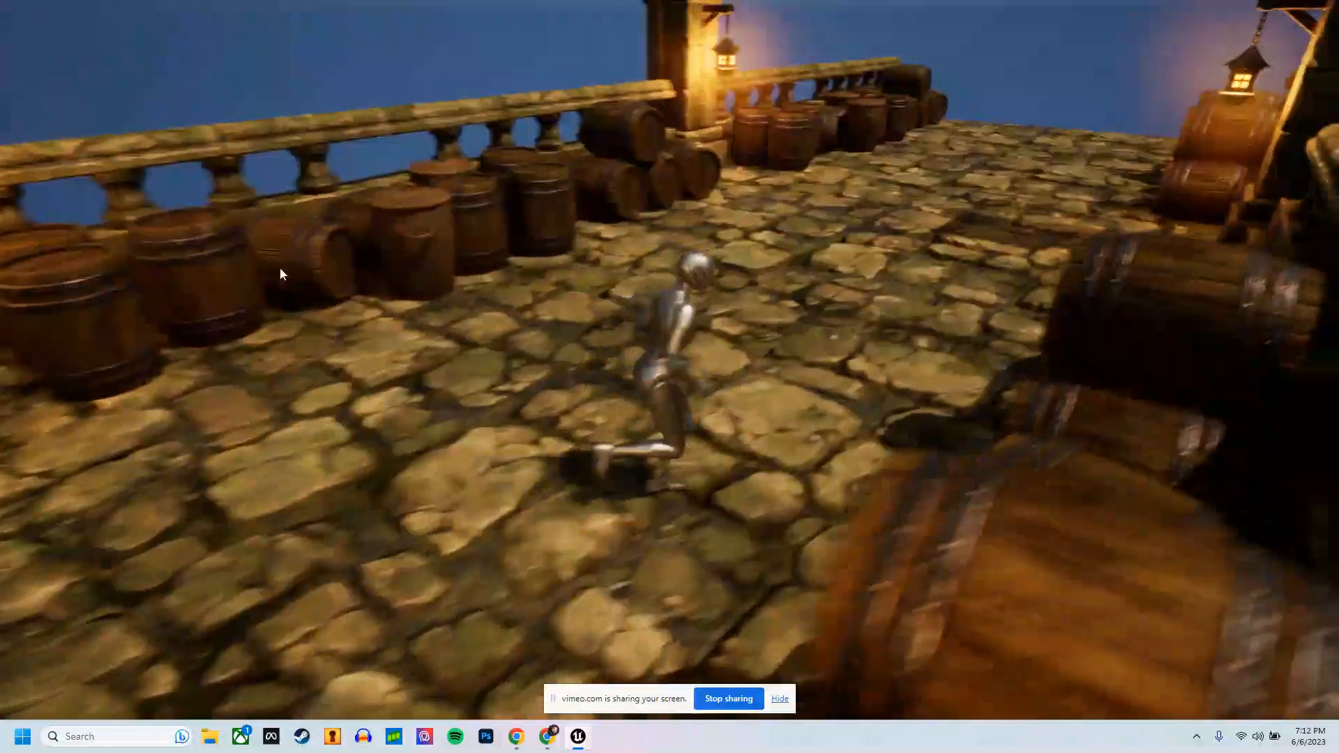
key("d")
key("w")
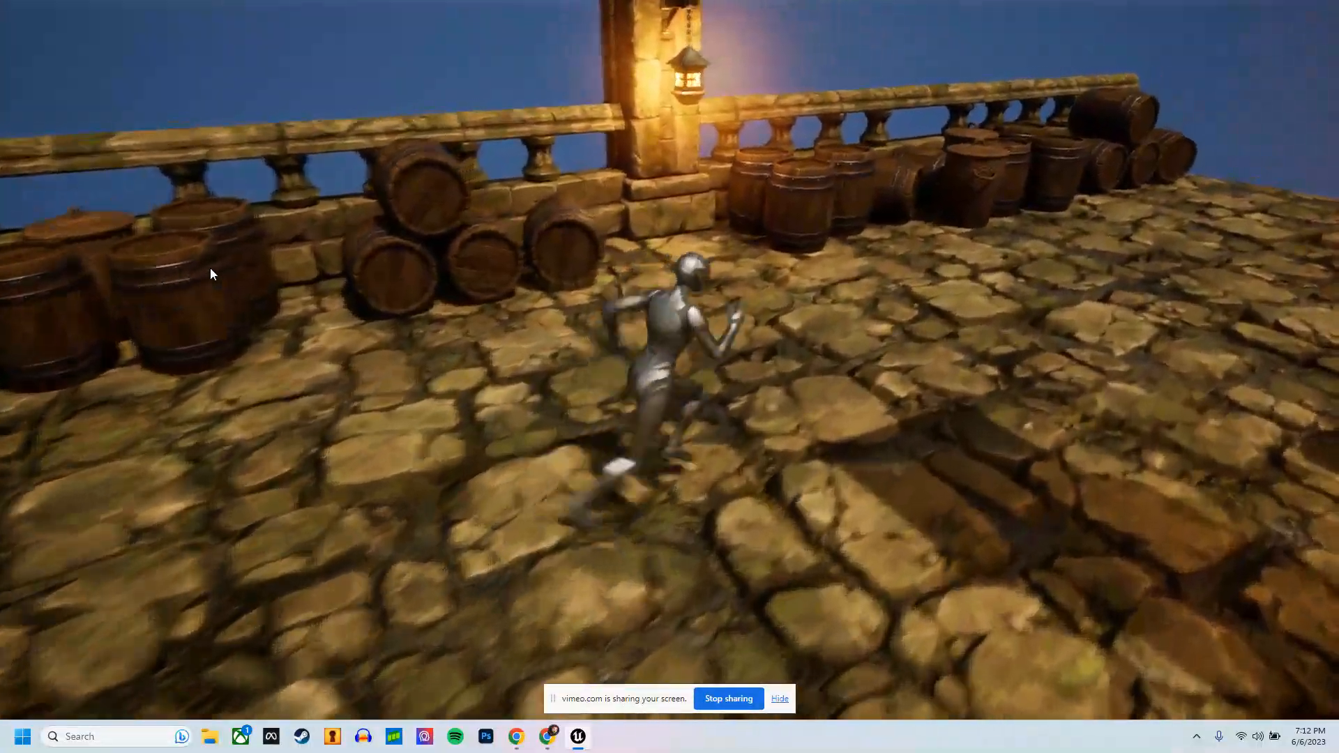
key("w")
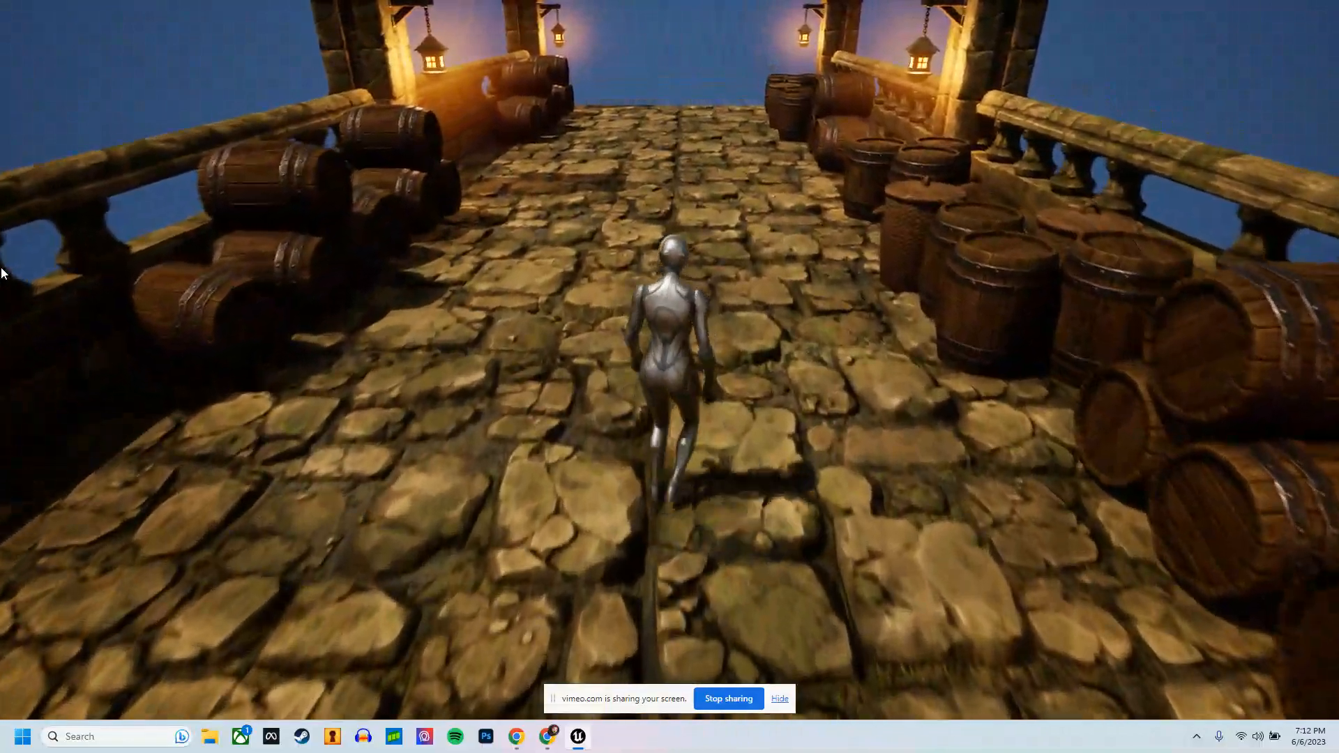
key("w")
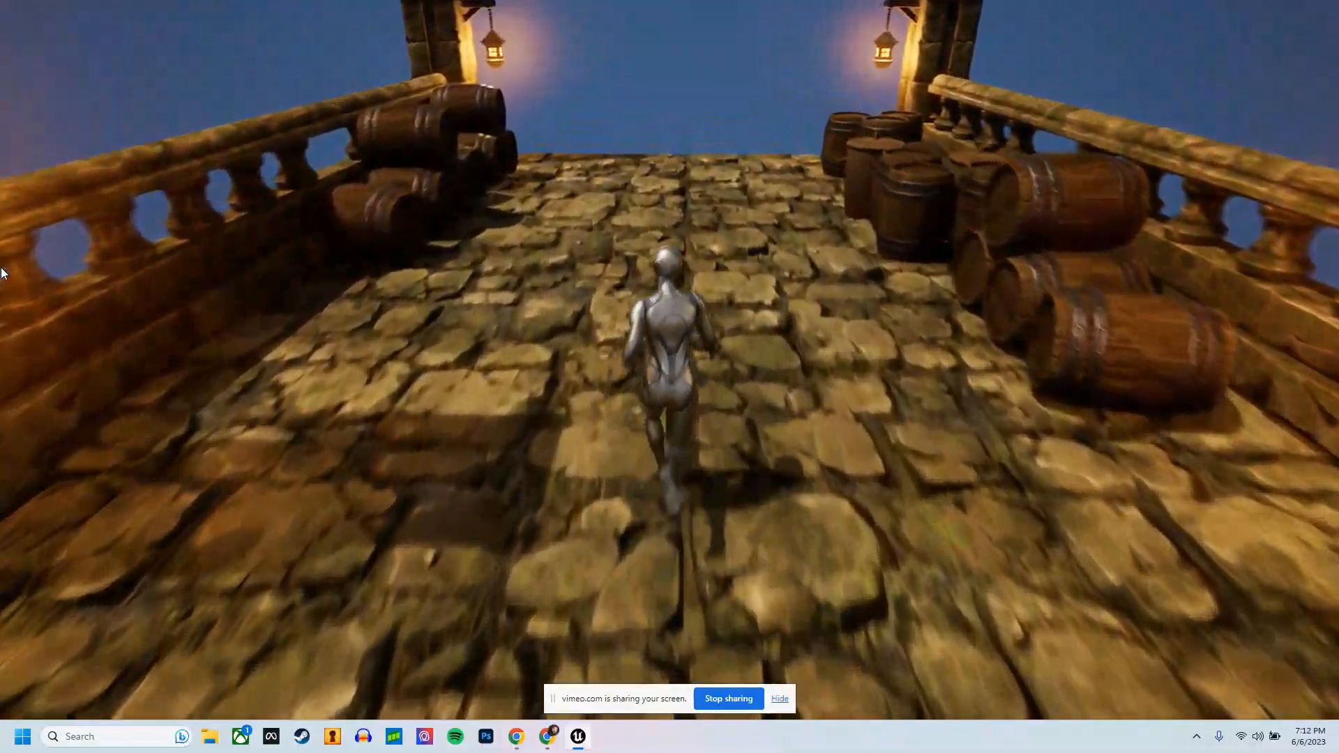
key("s")
key("s")
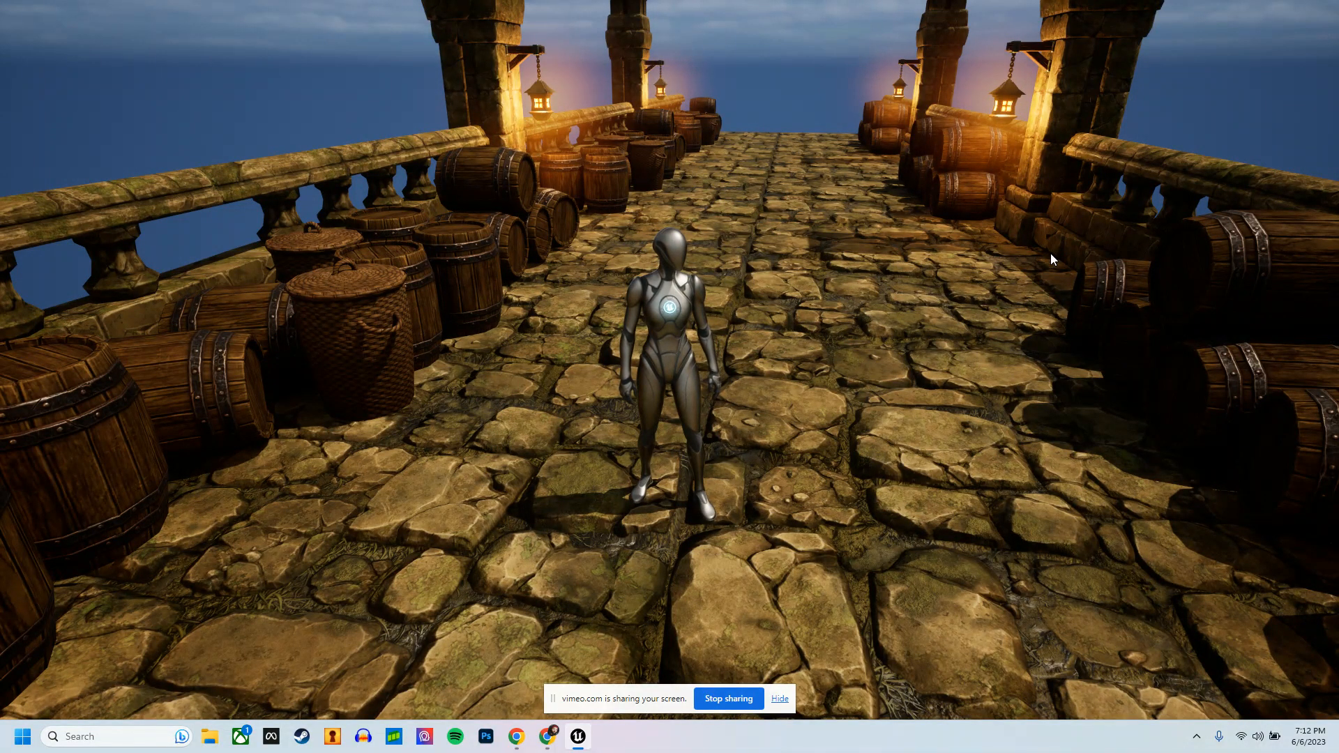
key("Escape")
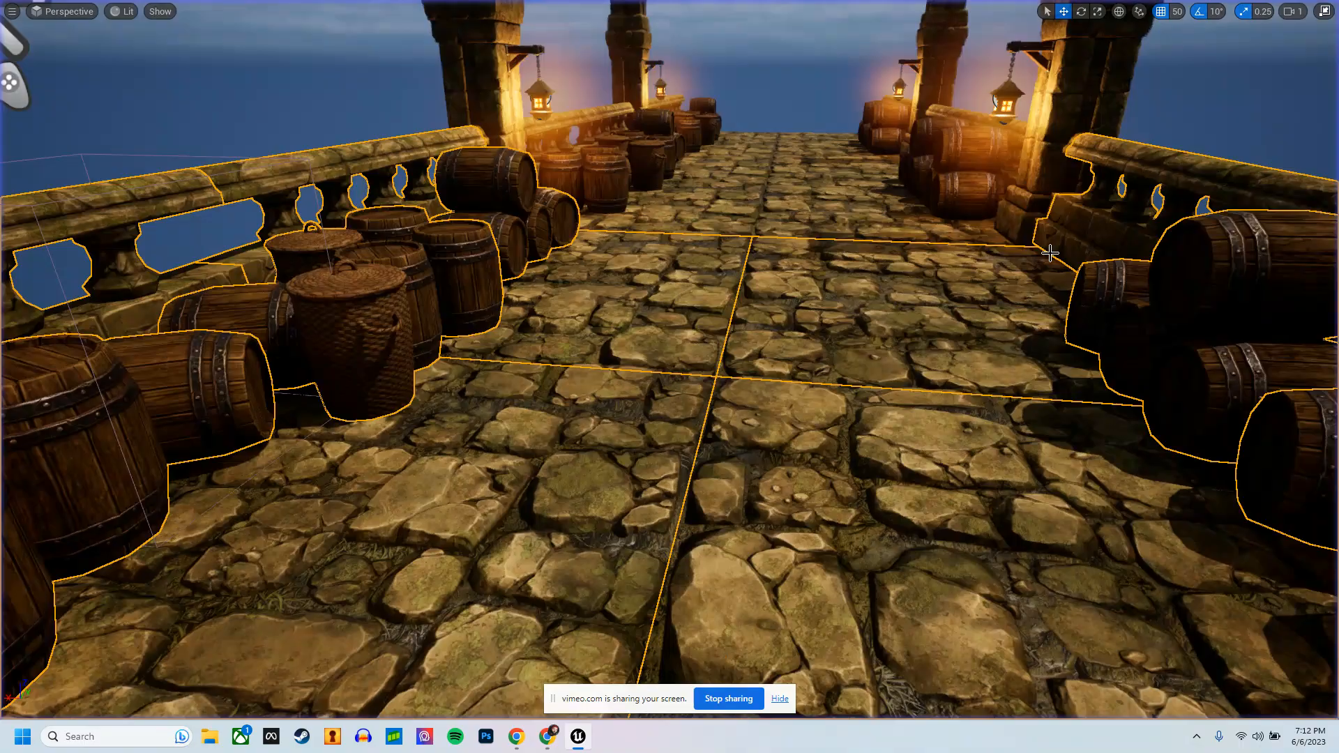
key("F11")
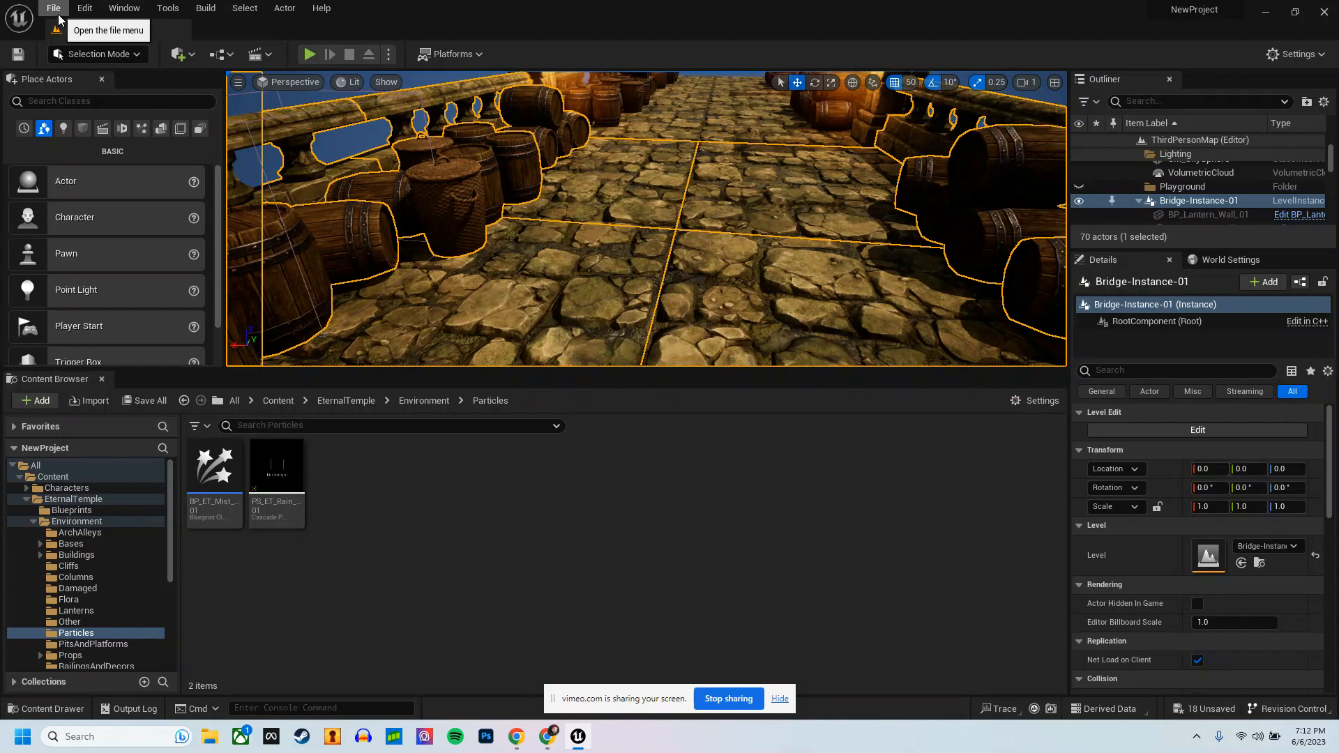
Step: Delete all three bridge level instances from the level
scroll(872, 209, "down", 2)
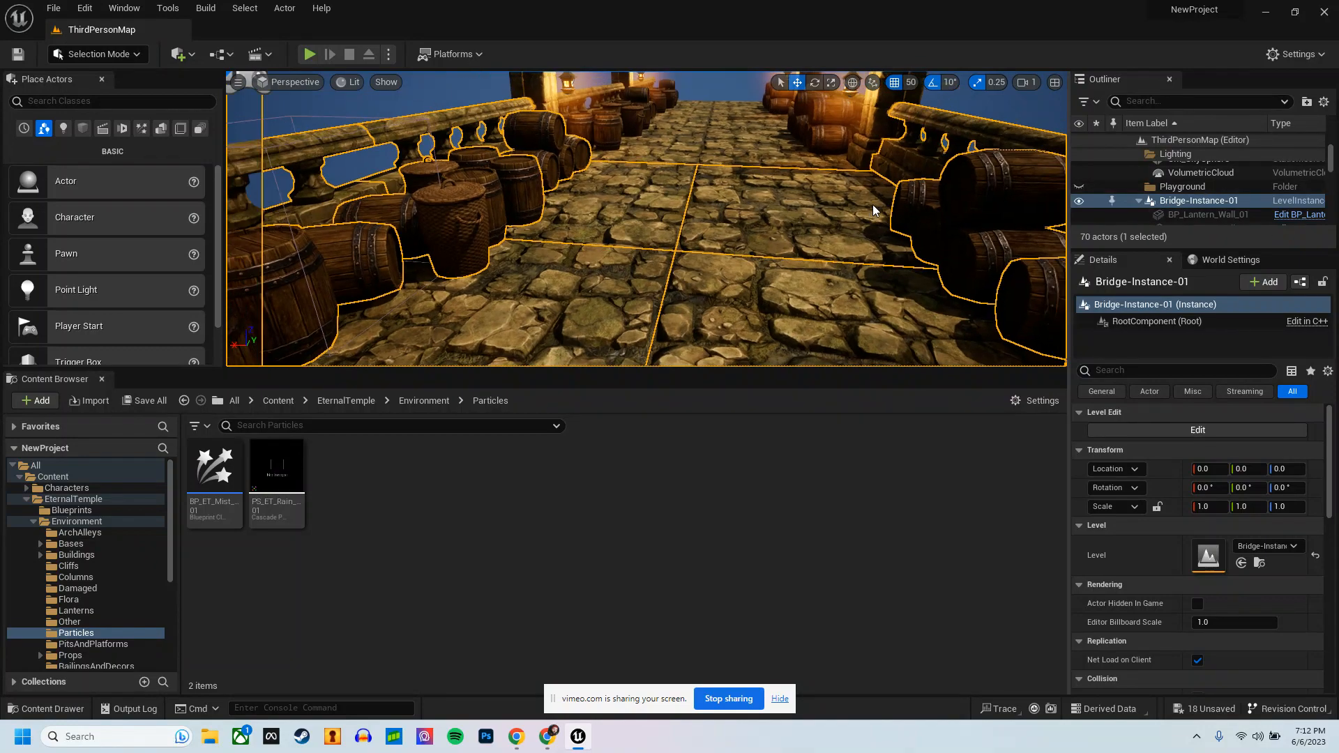
key("s")
right_click_drag(875, 211, 802, 209)
left_click(925, 226)
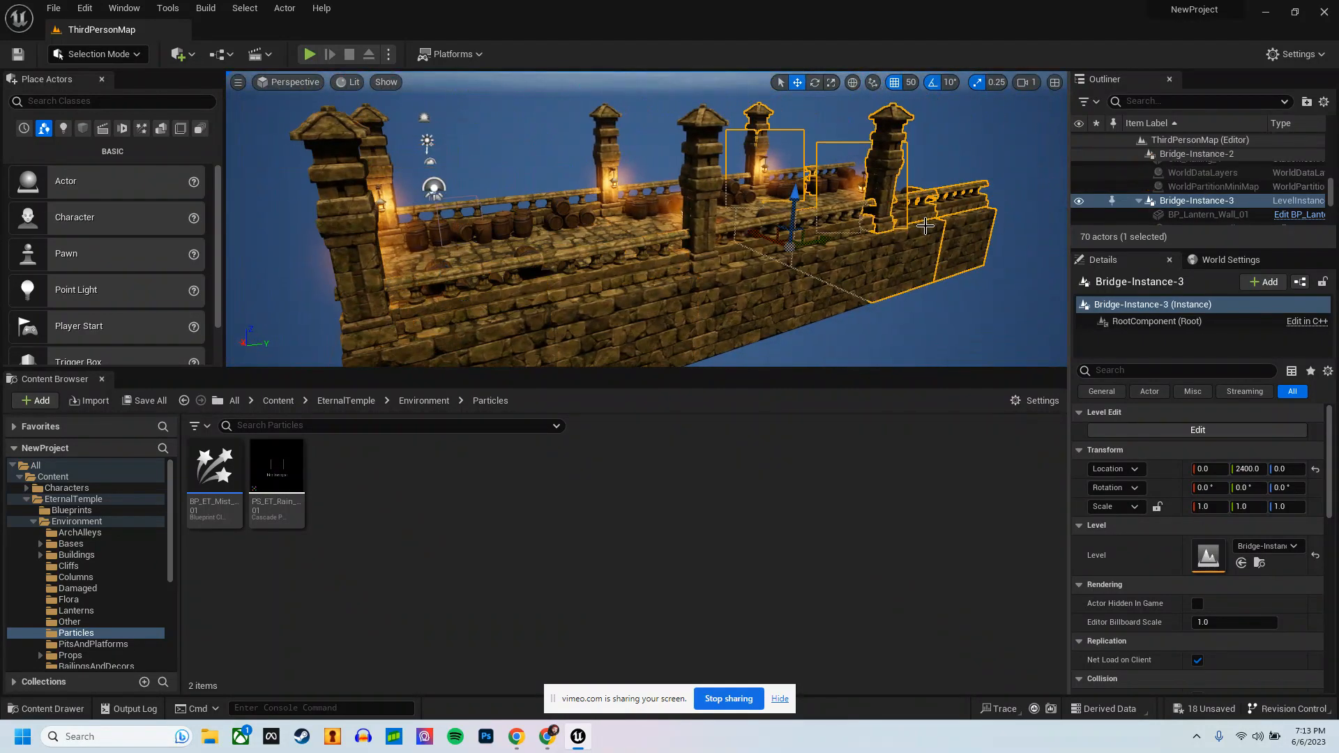
key("Delete")
left_click(675, 310)
key("Delete")
left_click(614, 293)
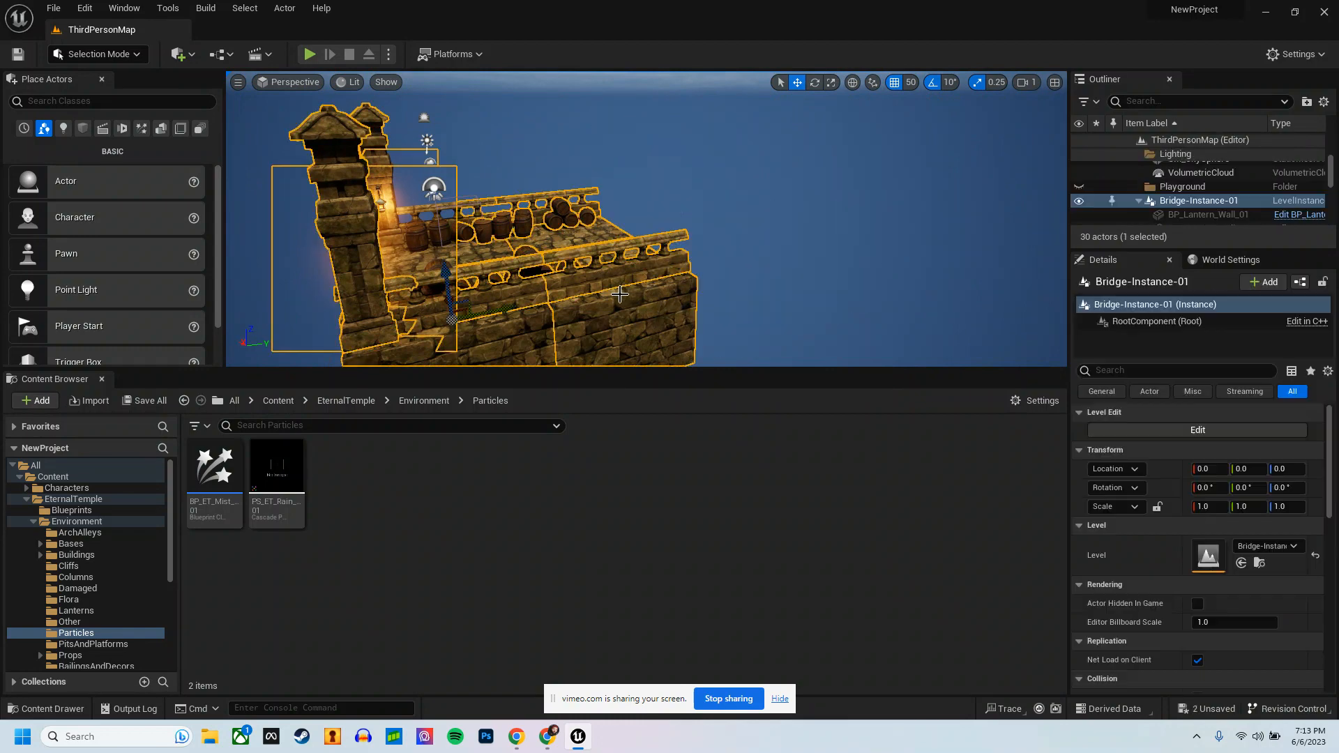
key("Delete")
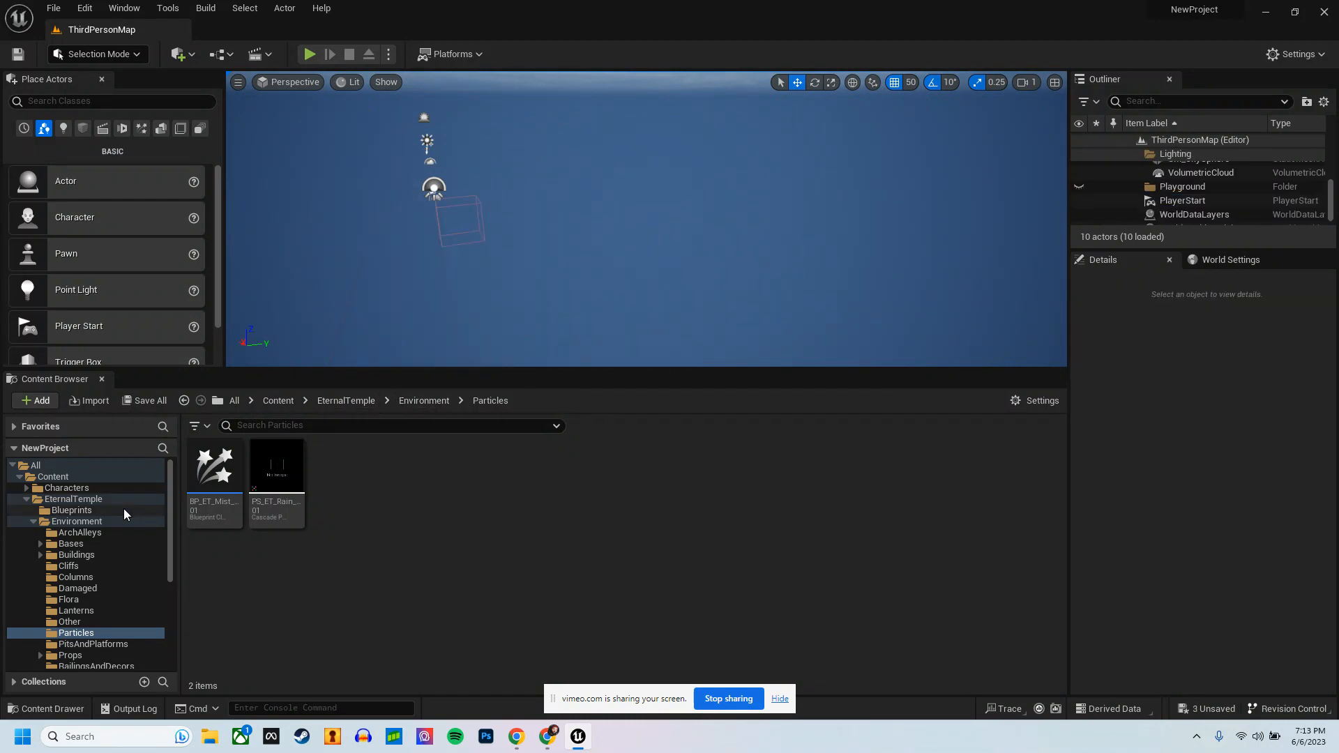
Step: Force delete the Bridge-Instance-01 level asset from the project's Instances folder
left_click(26, 499)
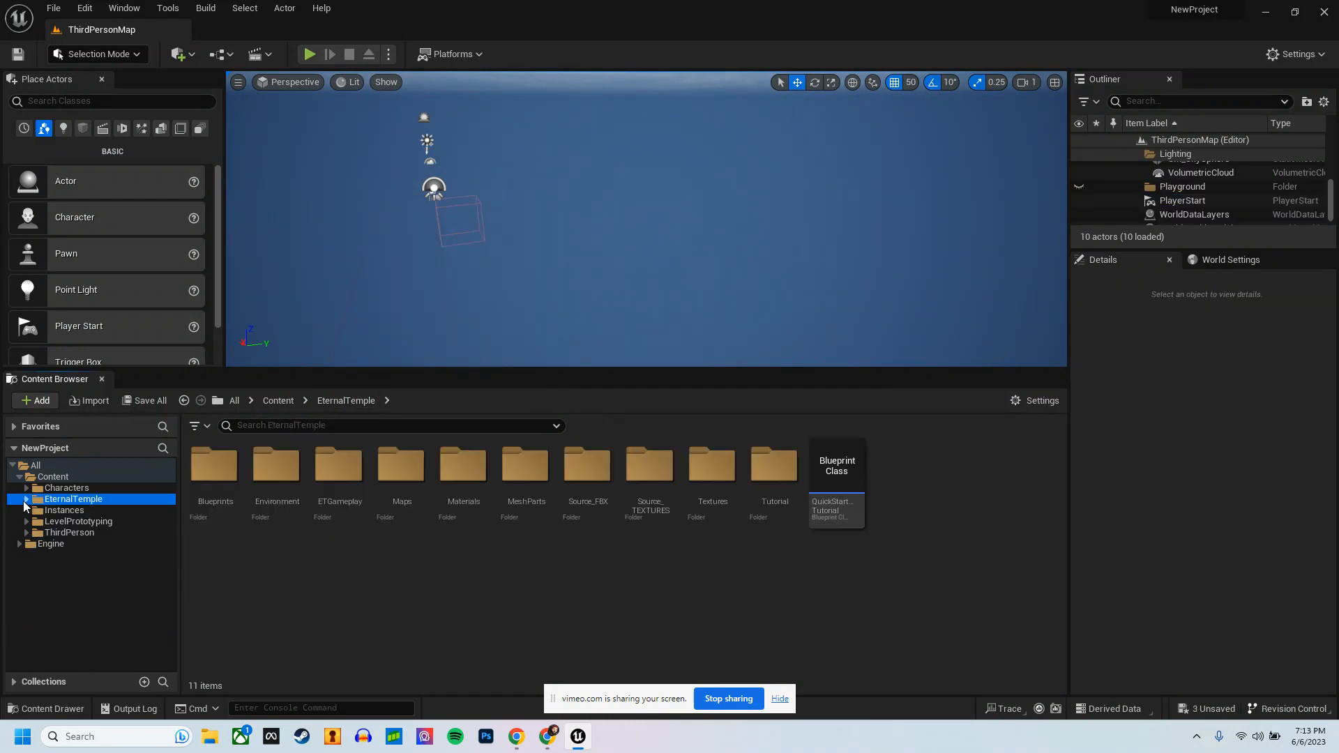
left_click(70, 523)
left_click(65, 509)
left_click(214, 474)
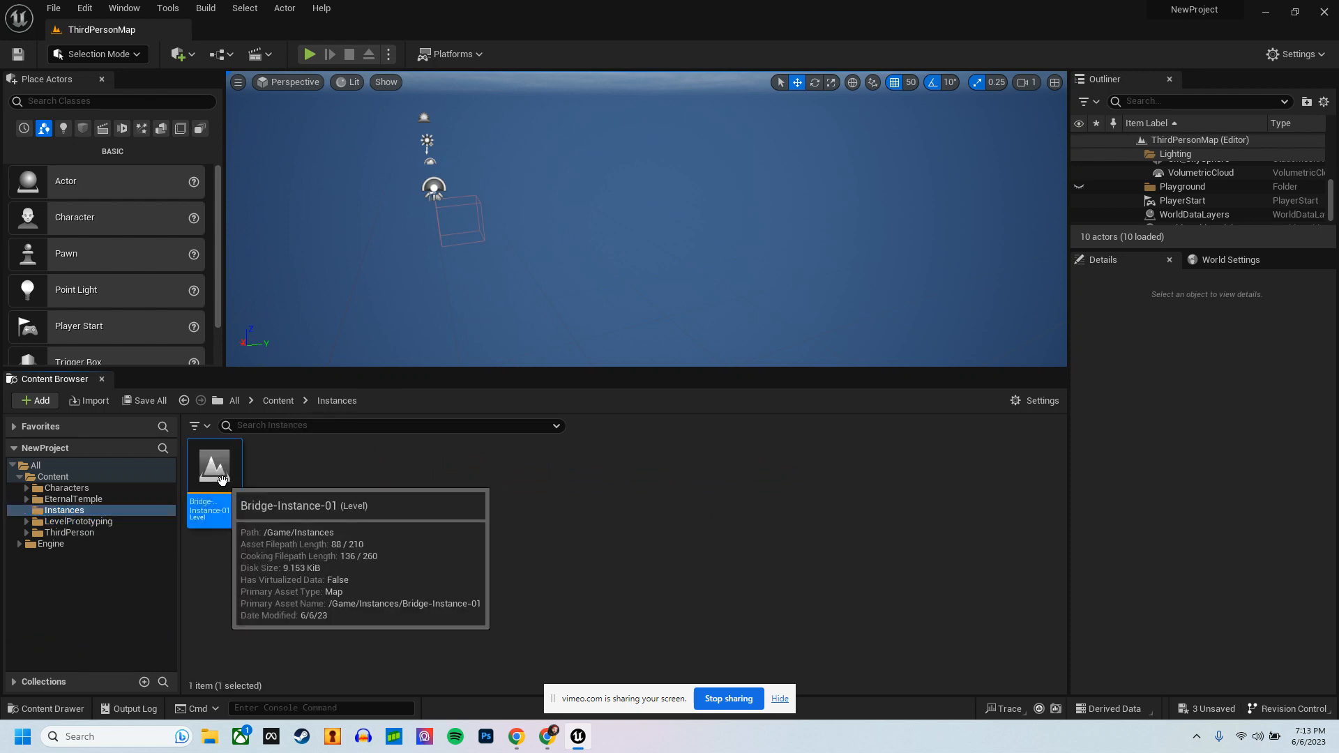
key("Delete")
left_click(654, 589)
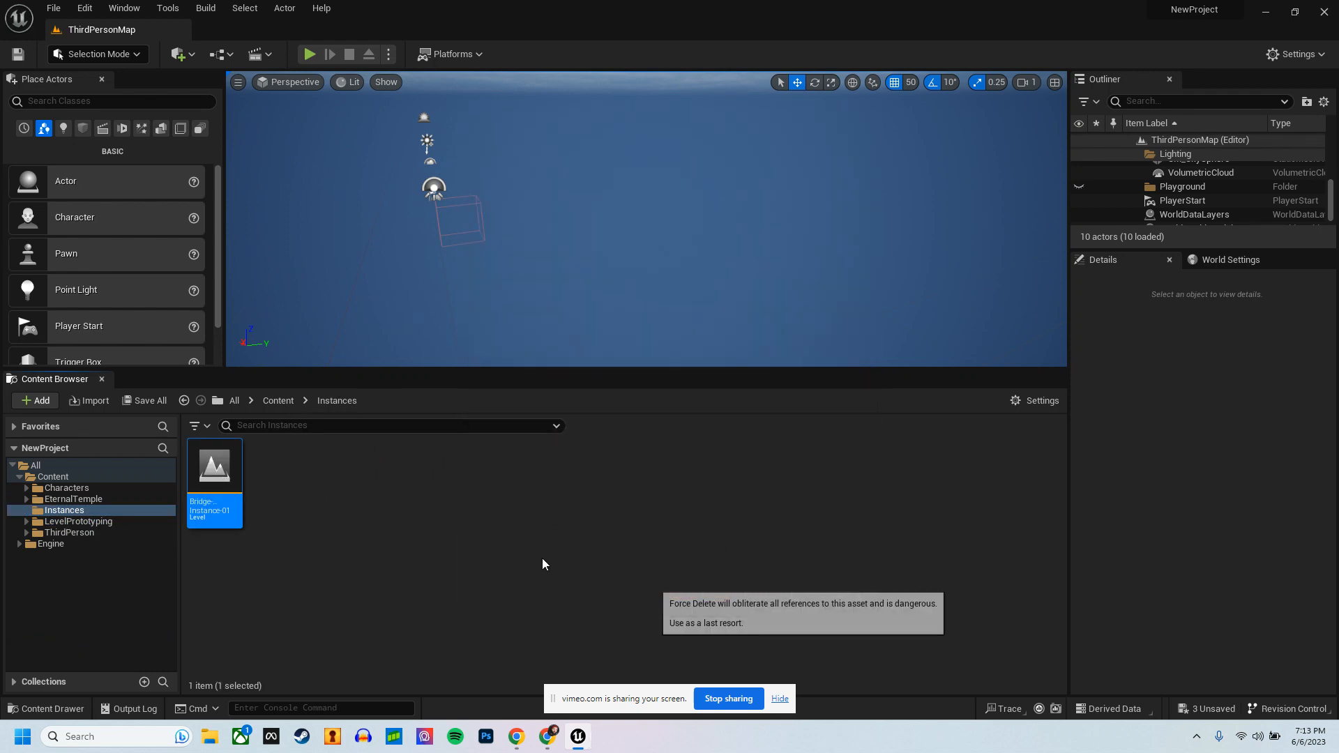
Step: Delete the empty Instances folder from the project content
right_click(77, 516)
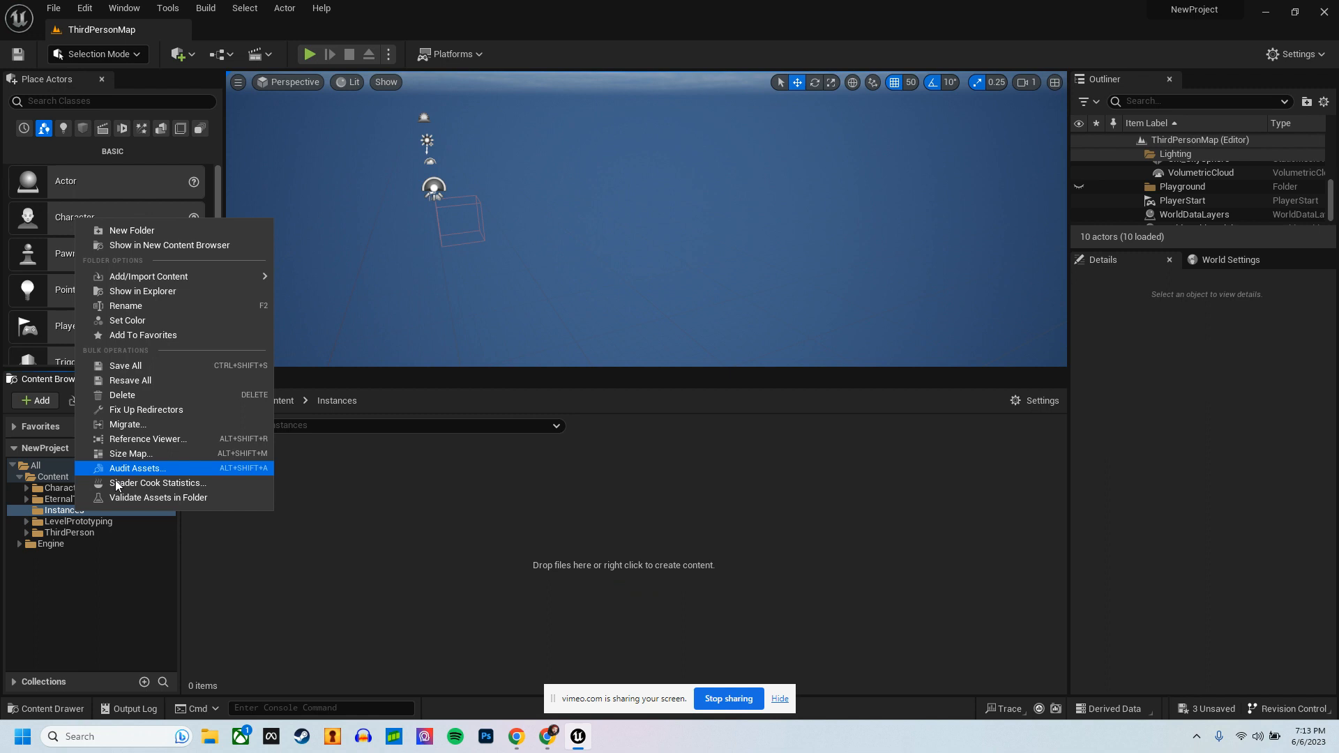
left_click(140, 396)
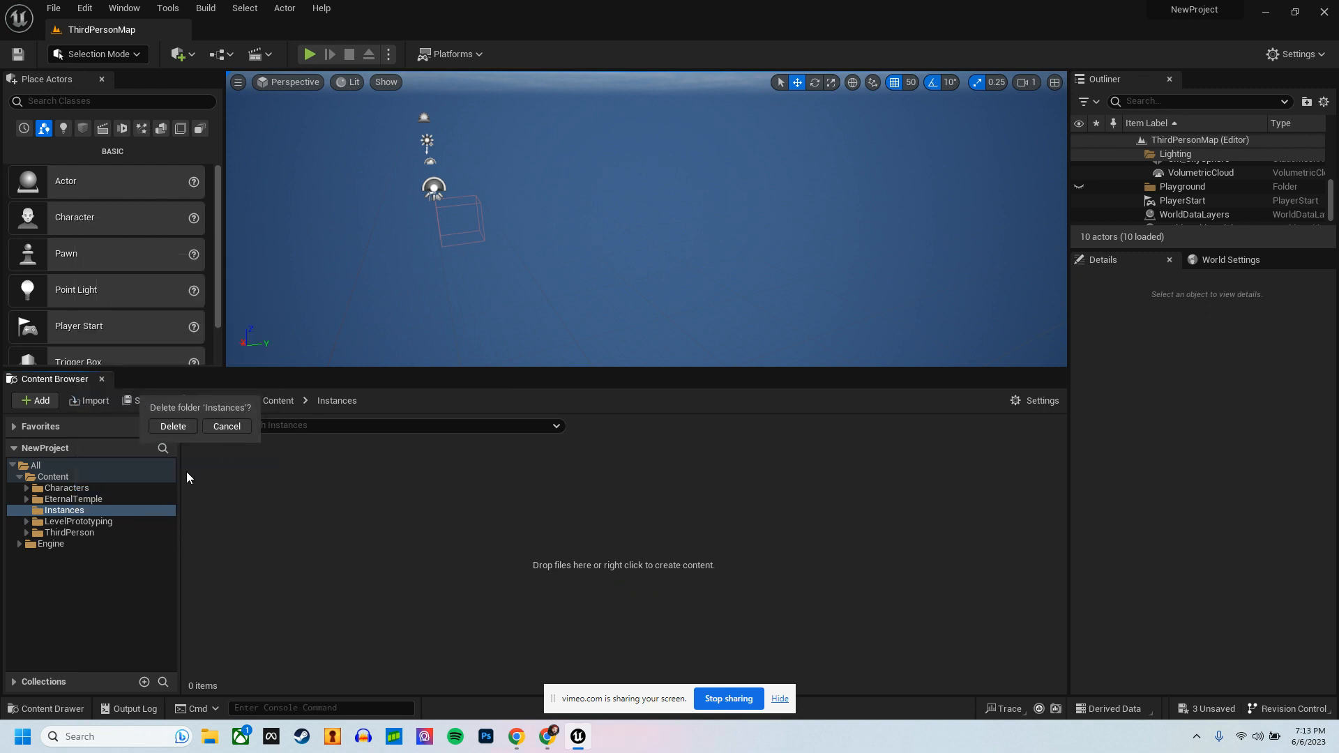
left_click(180, 426)
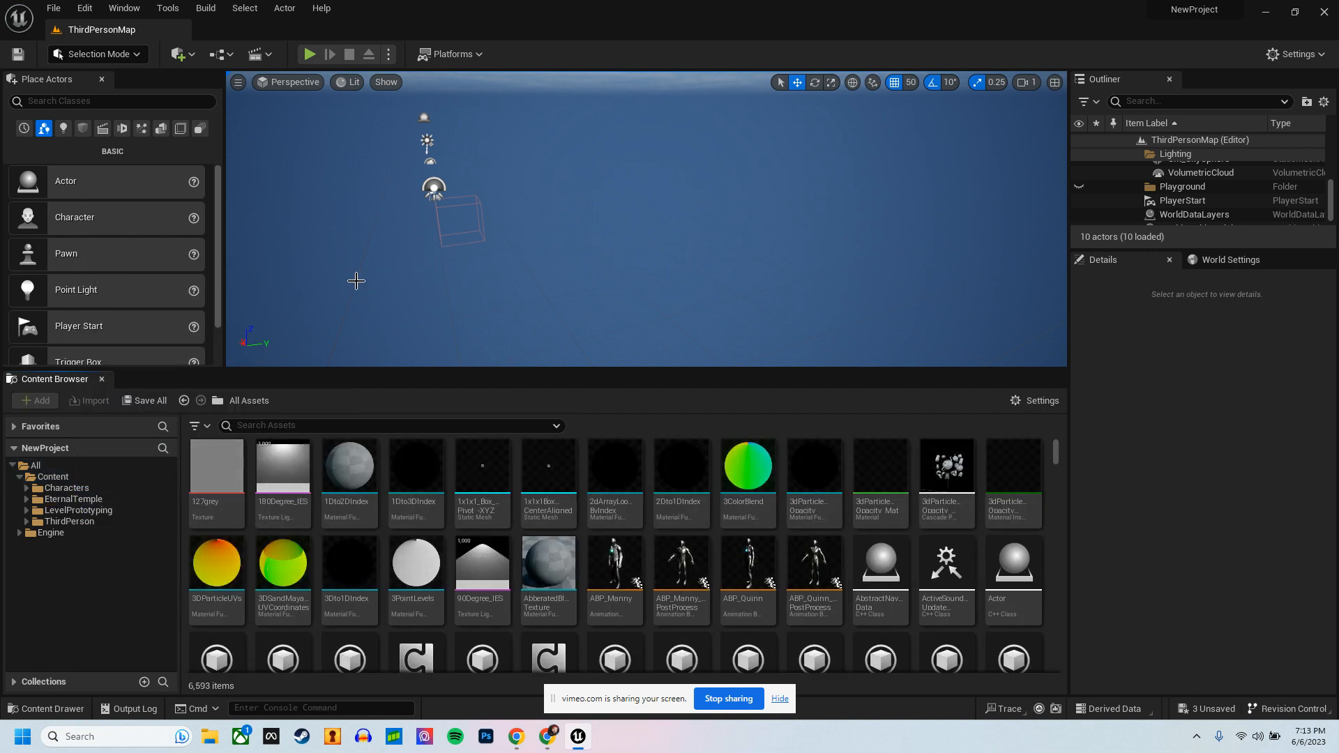
Step: Place the SM_Base_01 static mesh from EternalTemple/Environment/Bases into the empty level
scroll(515, 115, "down", 2)
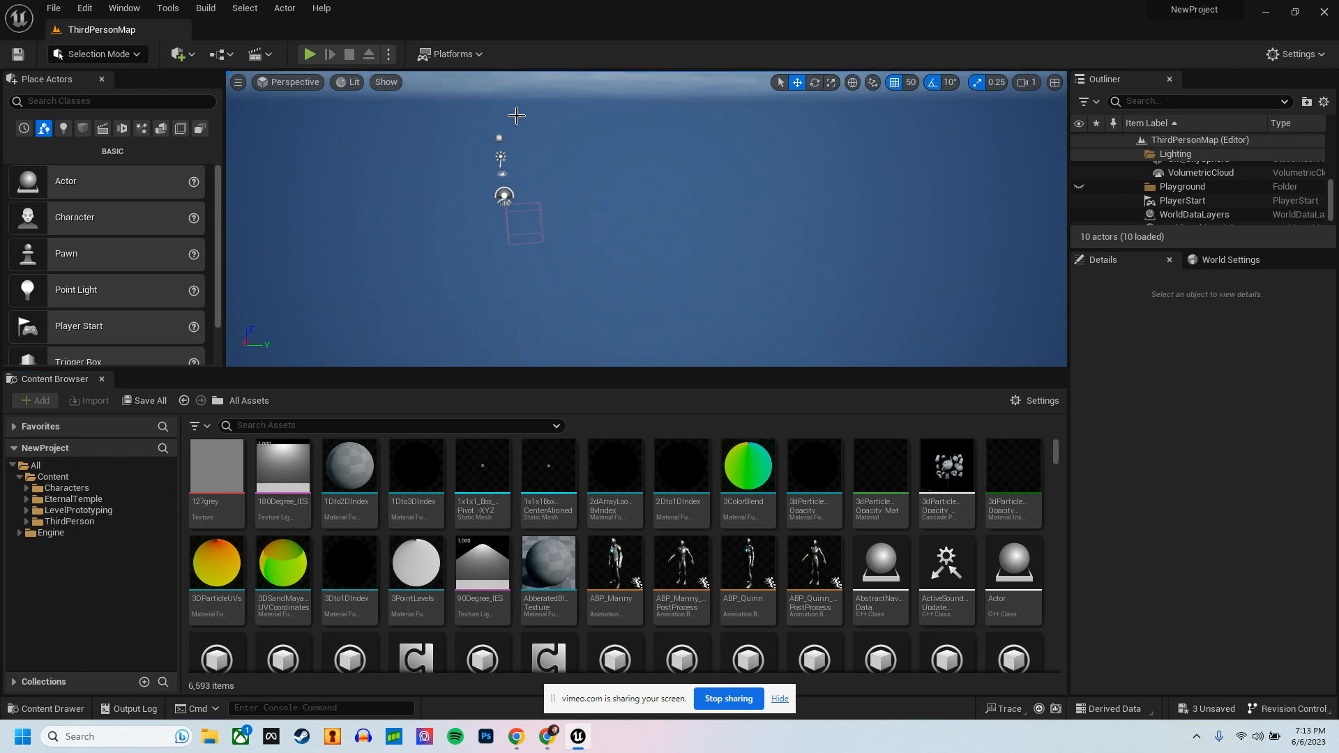
left_click(70, 499)
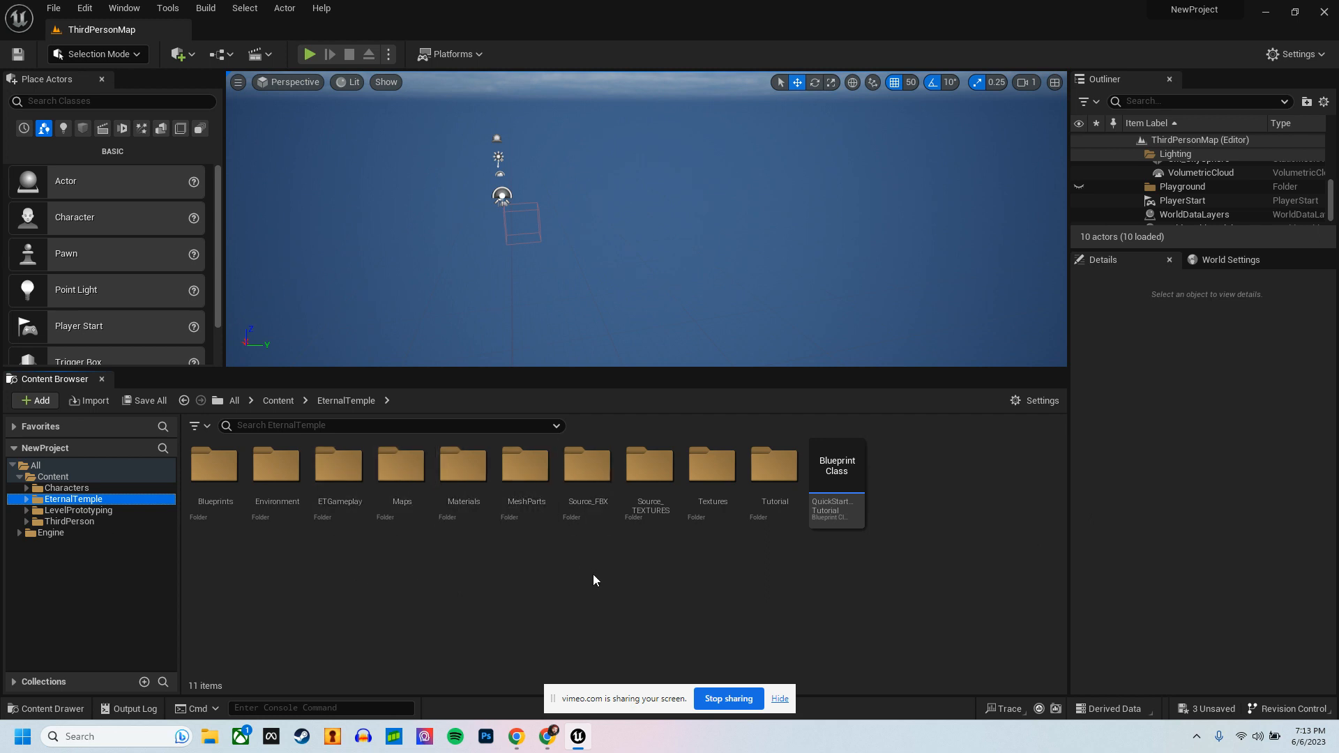
double_click(279, 468)
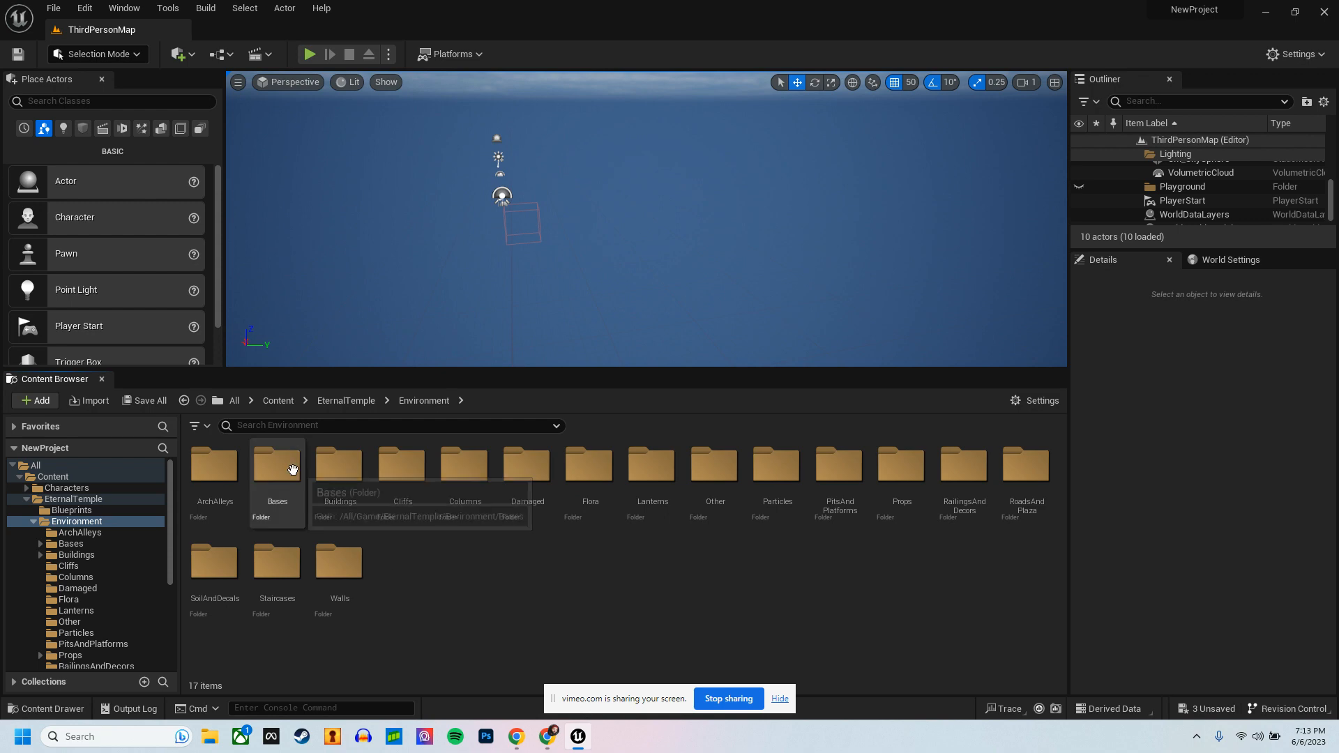
double_click(292, 469)
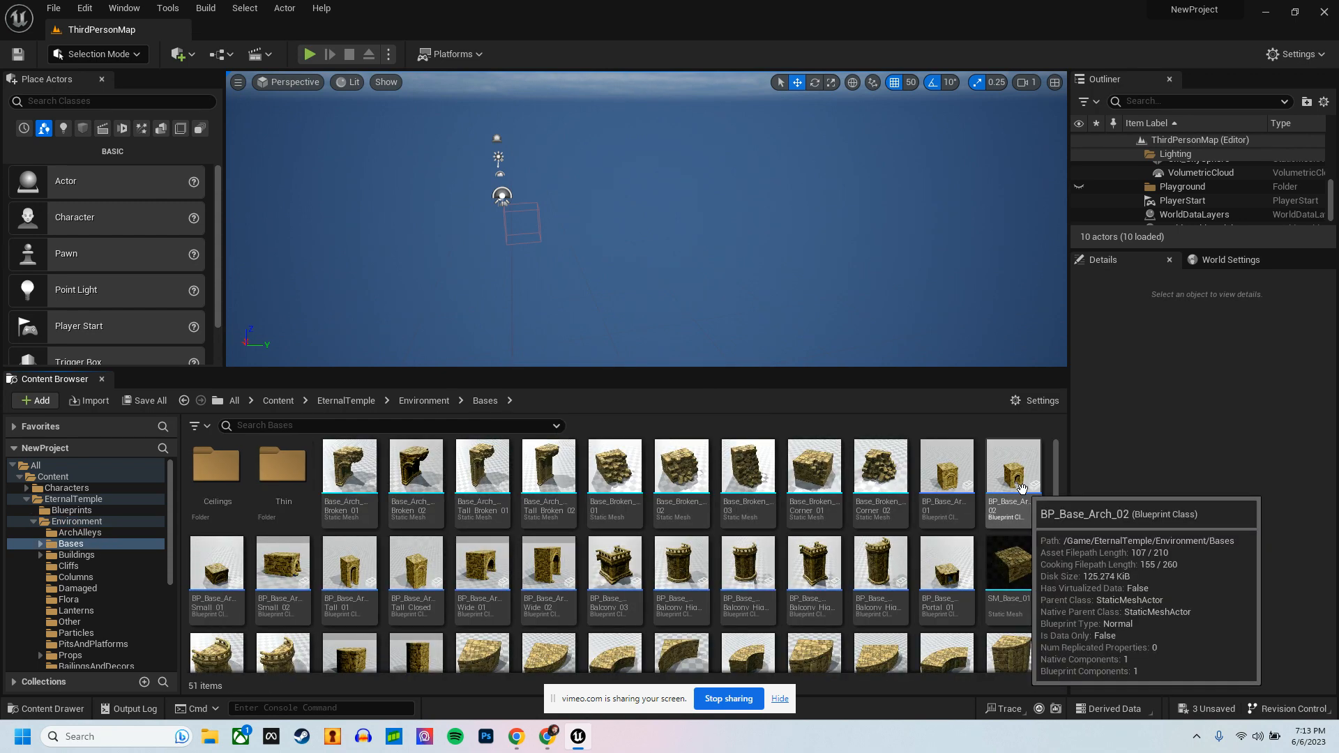
mouse_move(1021, 568)
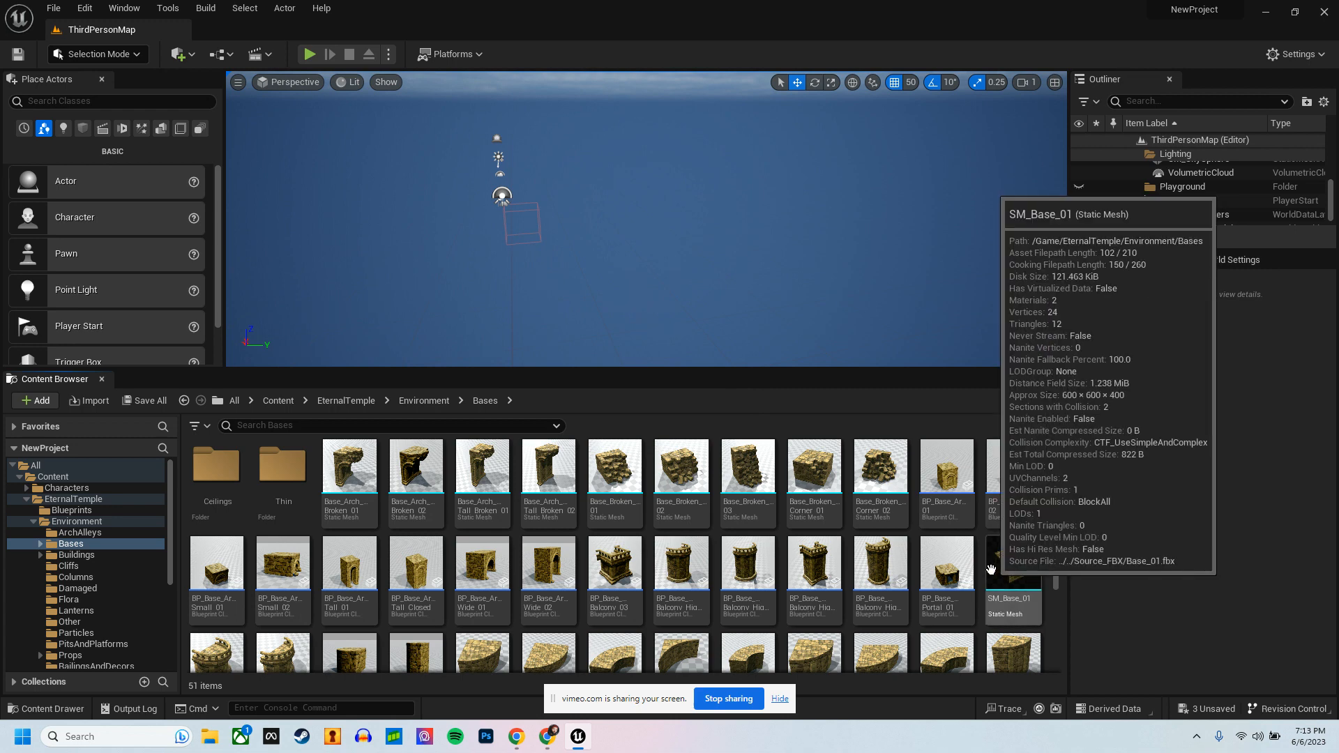
left_click_drag(1021, 573, 693, 298)
Step: Set the base block's location to 0, 0, 0
left_click(1213, 450)
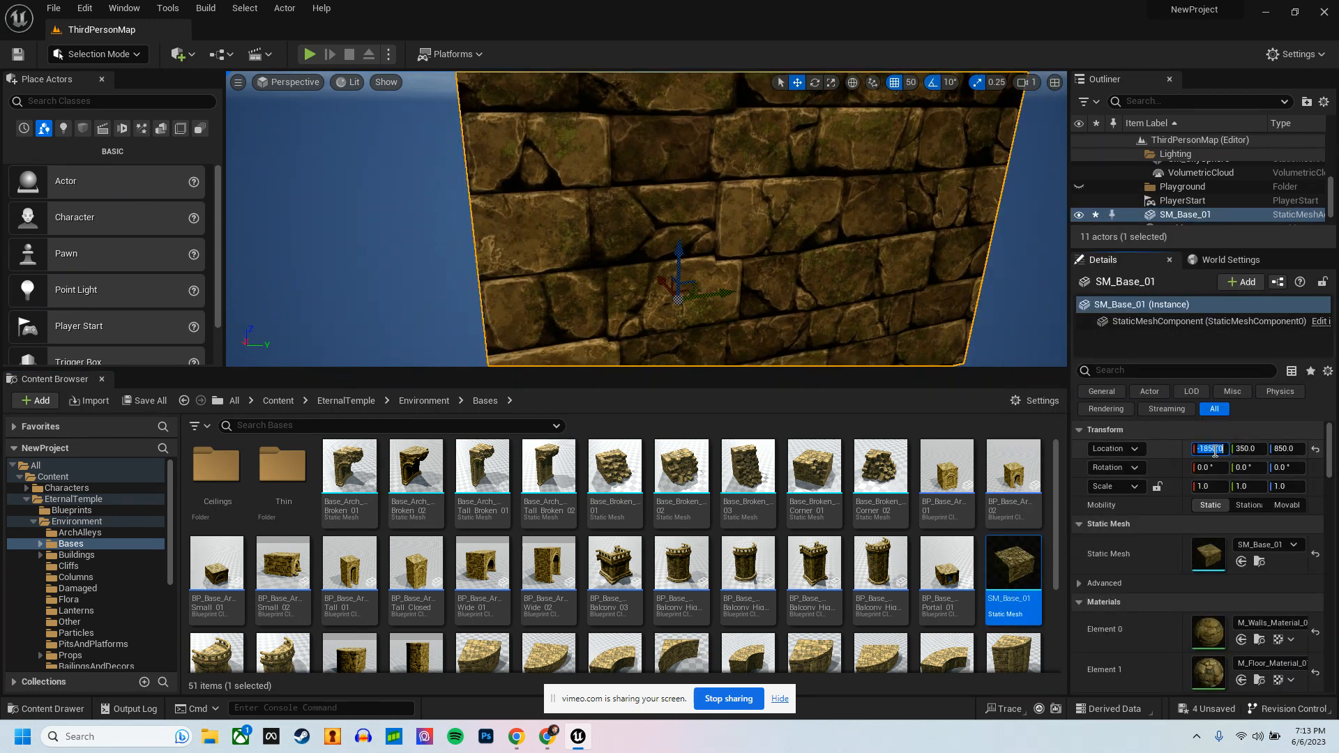
type("0")
key("Tab")
type("0")
key("Tab")
type("0")
key("Tab")
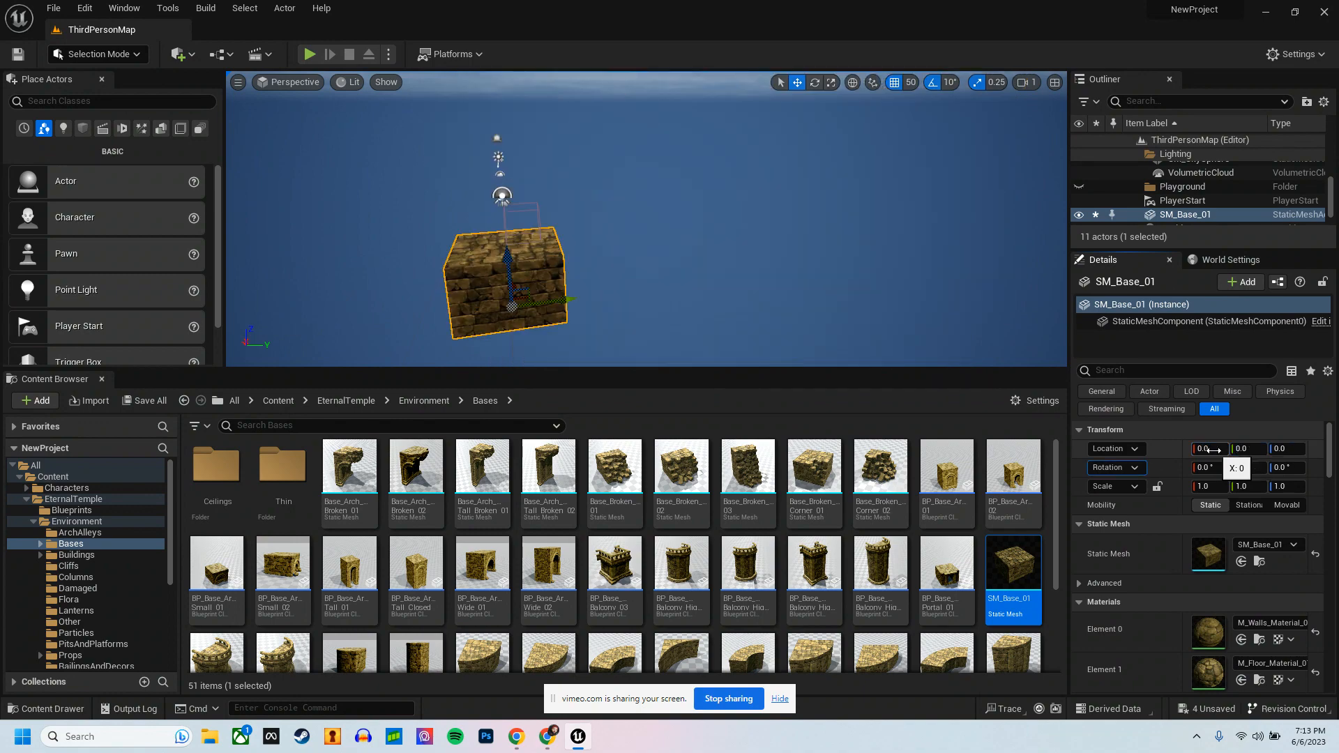
Step: Lower the PlayerStart to a Z location of 510 so it sits just above the base block's top surface
right_click_drag(492, 292, 618, 281)
key("w")
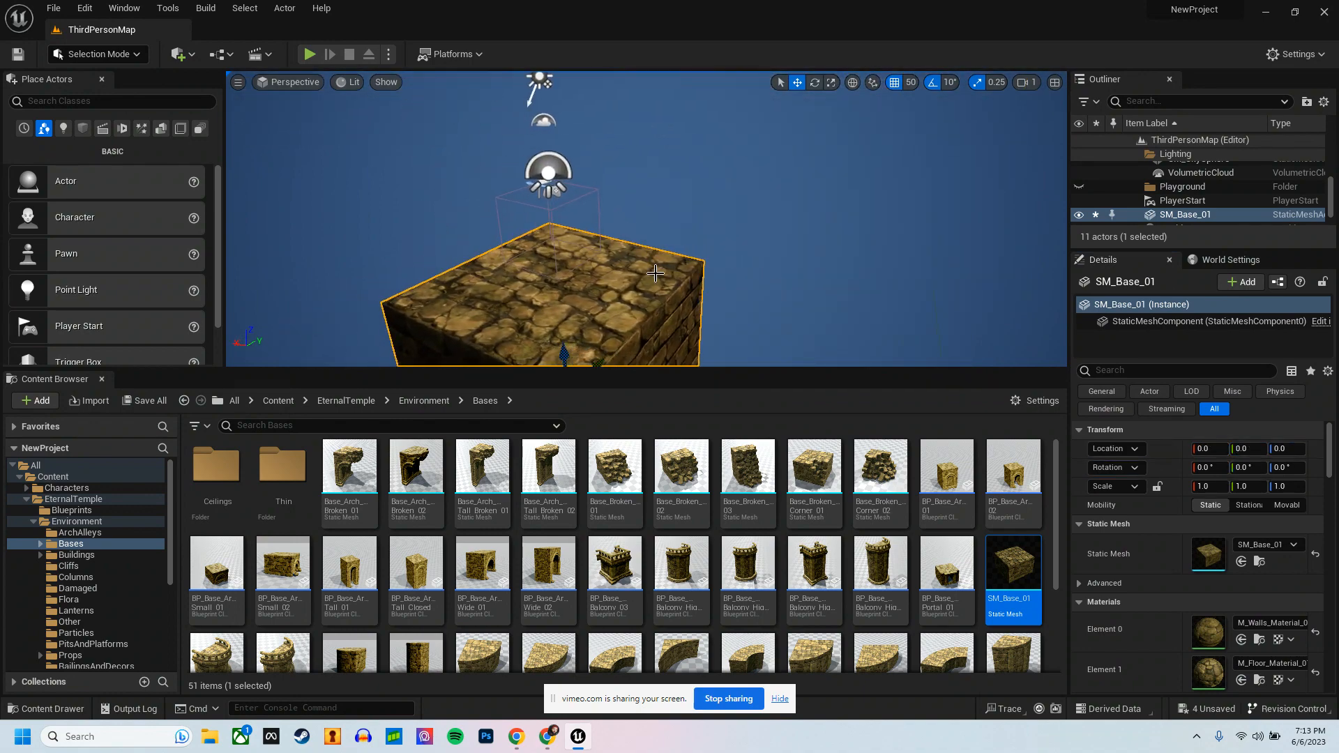
left_click(563, 198)
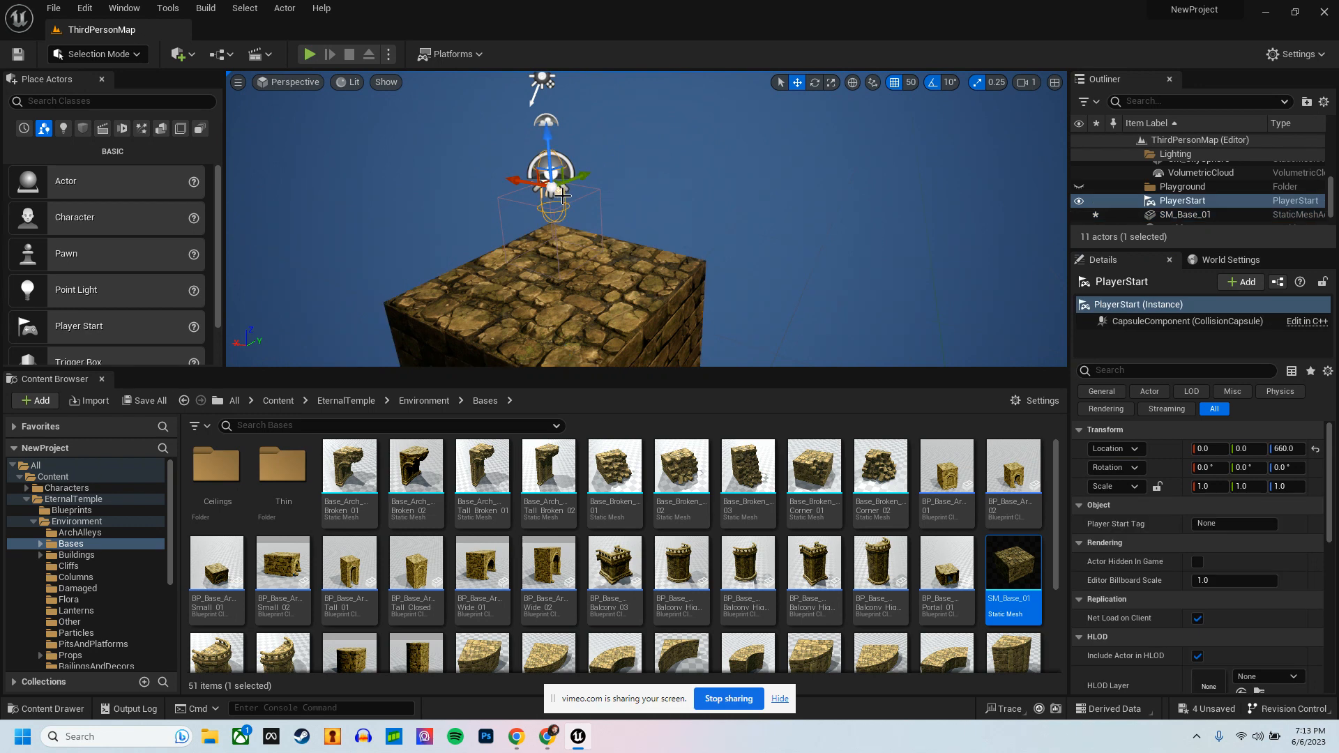
right_click_drag(553, 142, 384, 129)
key("d")
key("w")
left_click_drag(552, 112, 552, 286)
key("f")
right_click_drag(858, 316, 867, 315)
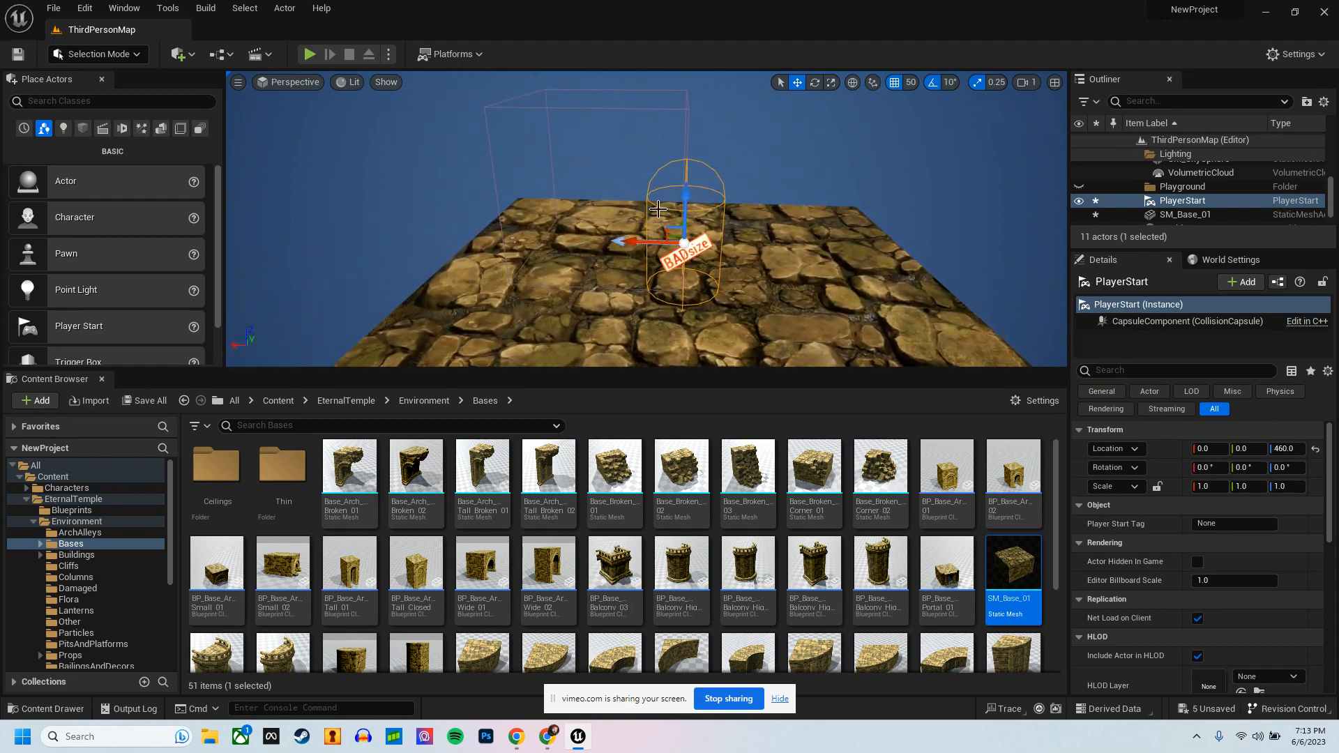
left_click_drag(684, 194, 694, 155)
right_click_drag(714, 265, 594, 226)
key("d")
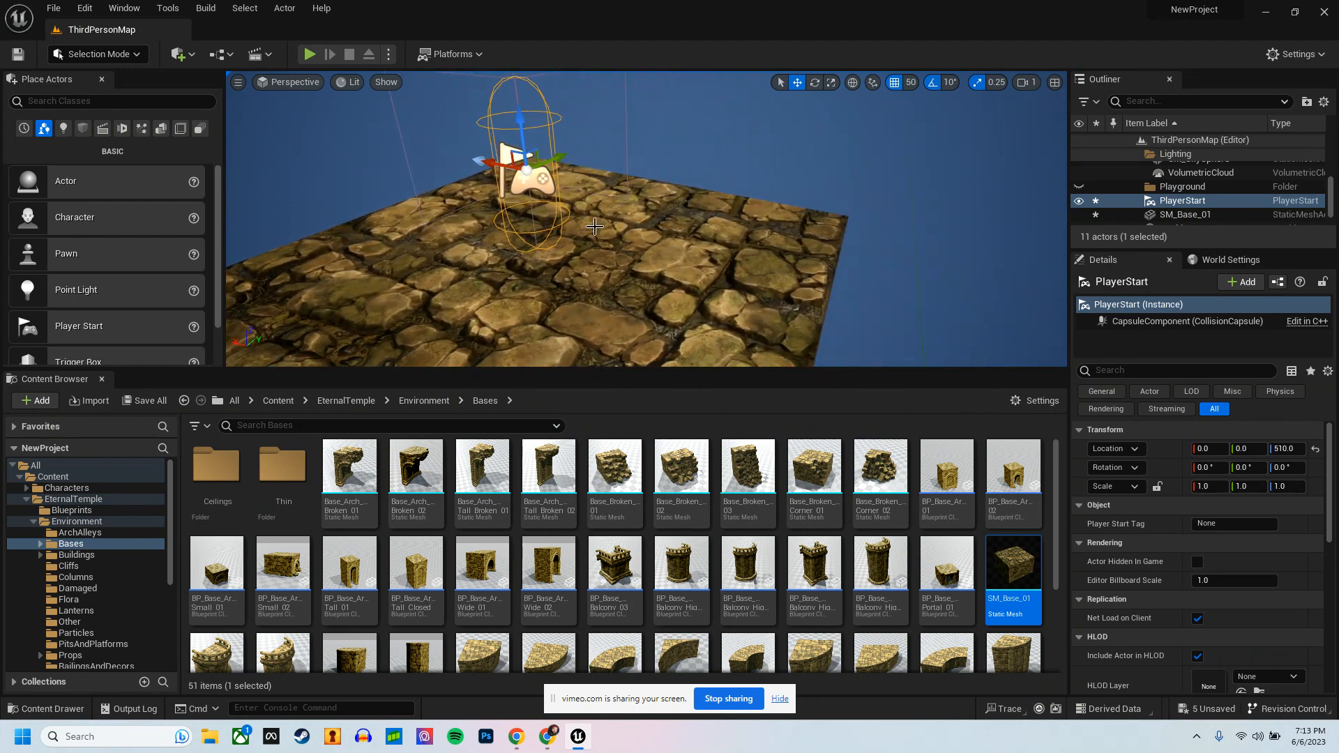
Step: Play-test the level in full screen to check the character's size against the base block
left_click(309, 54)
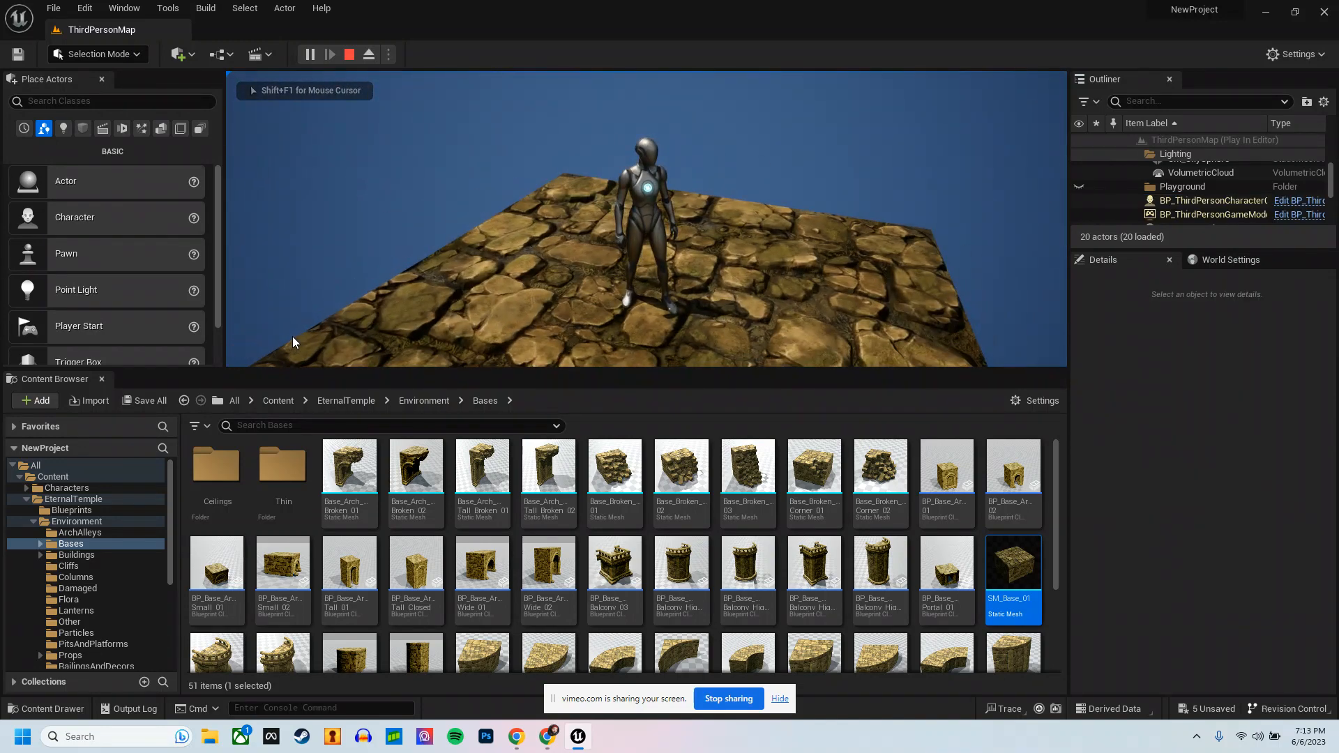
key("F11")
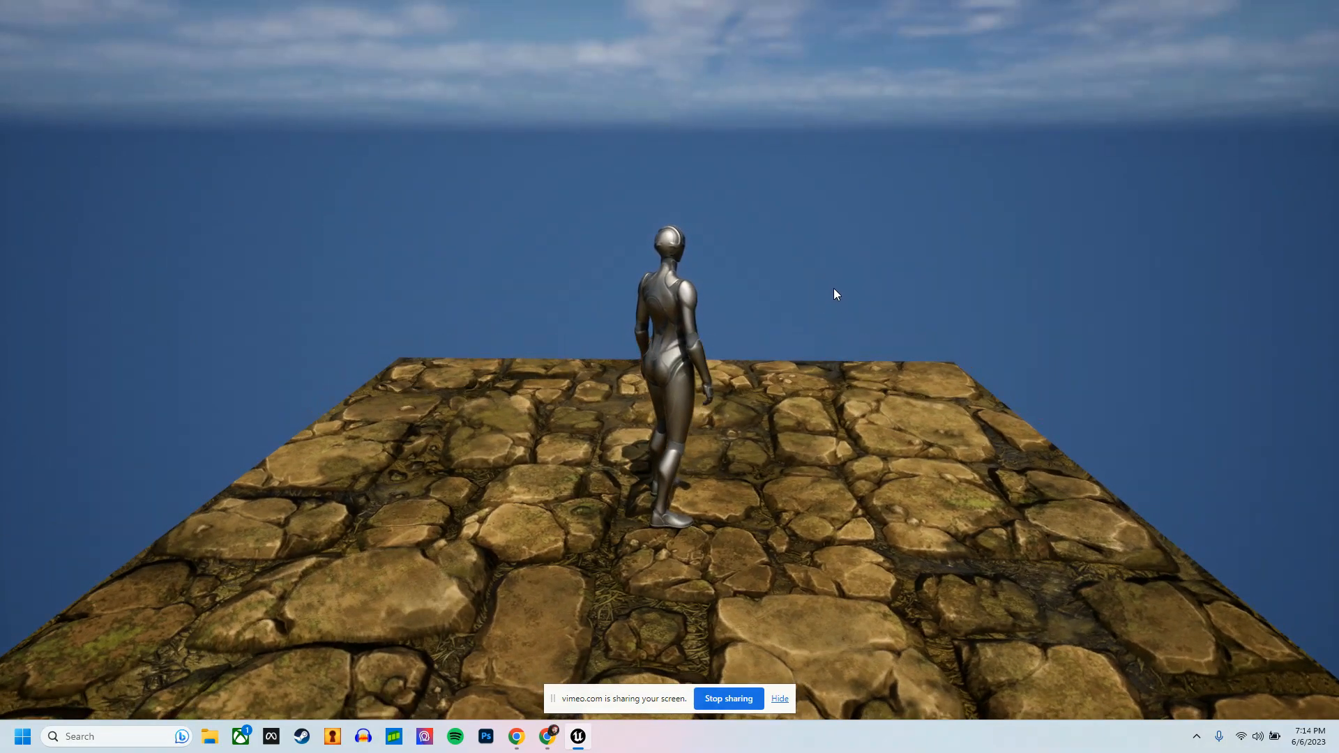
key("Escape")
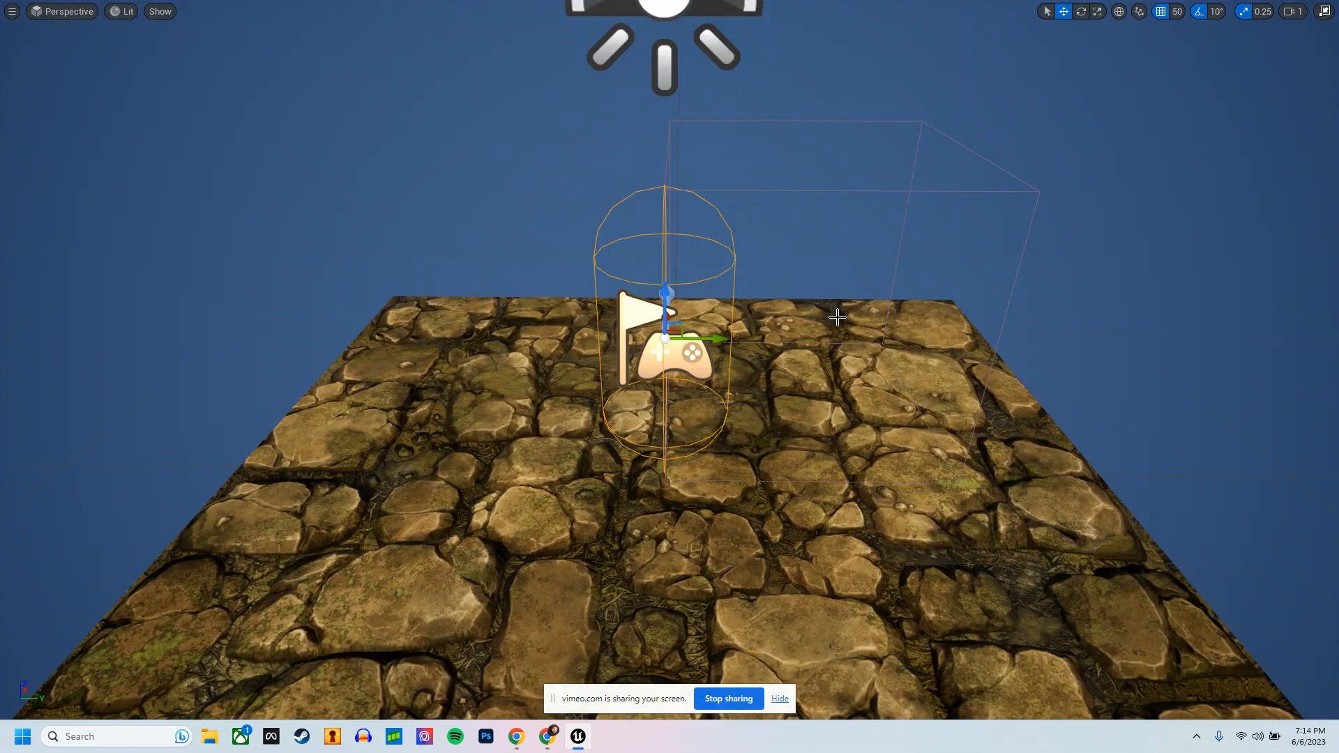
key("F11")
Step: Scale the base block to 0.5 on the X, Y and Z axes
left_click(868, 318)
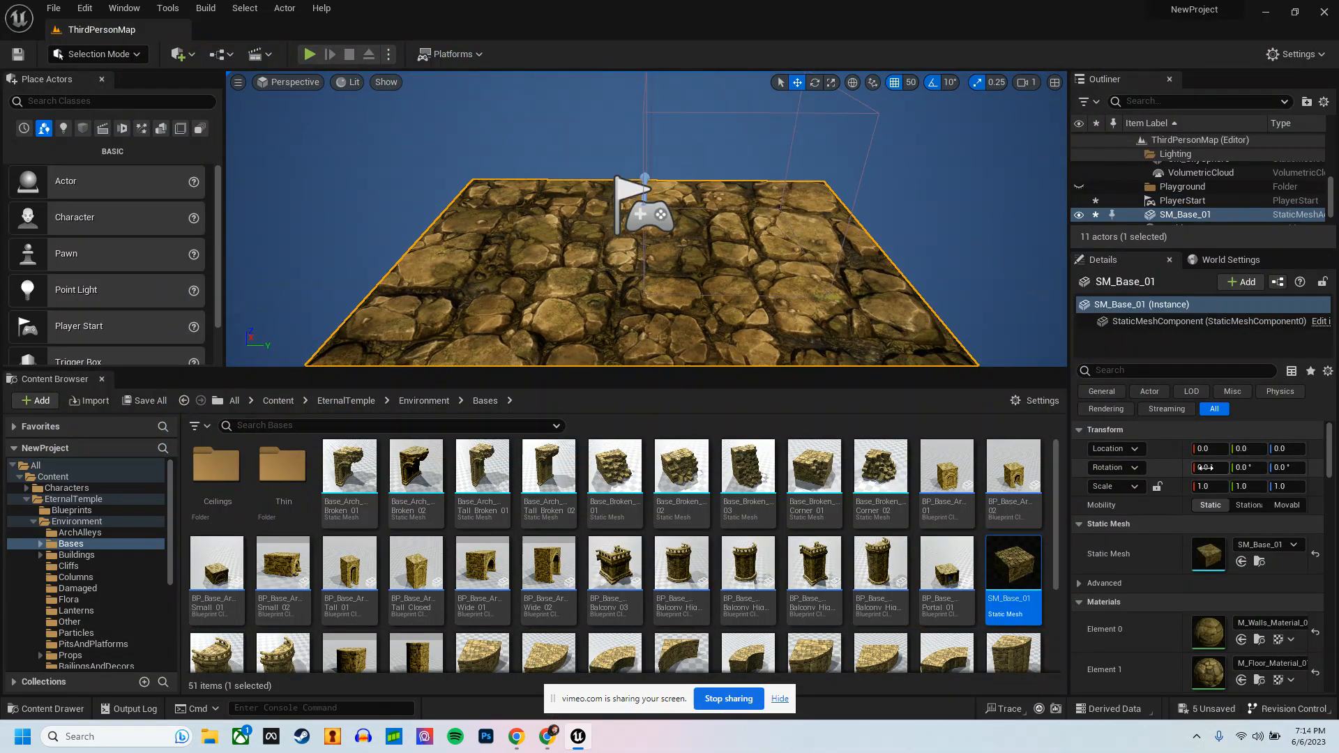
key("Tab")
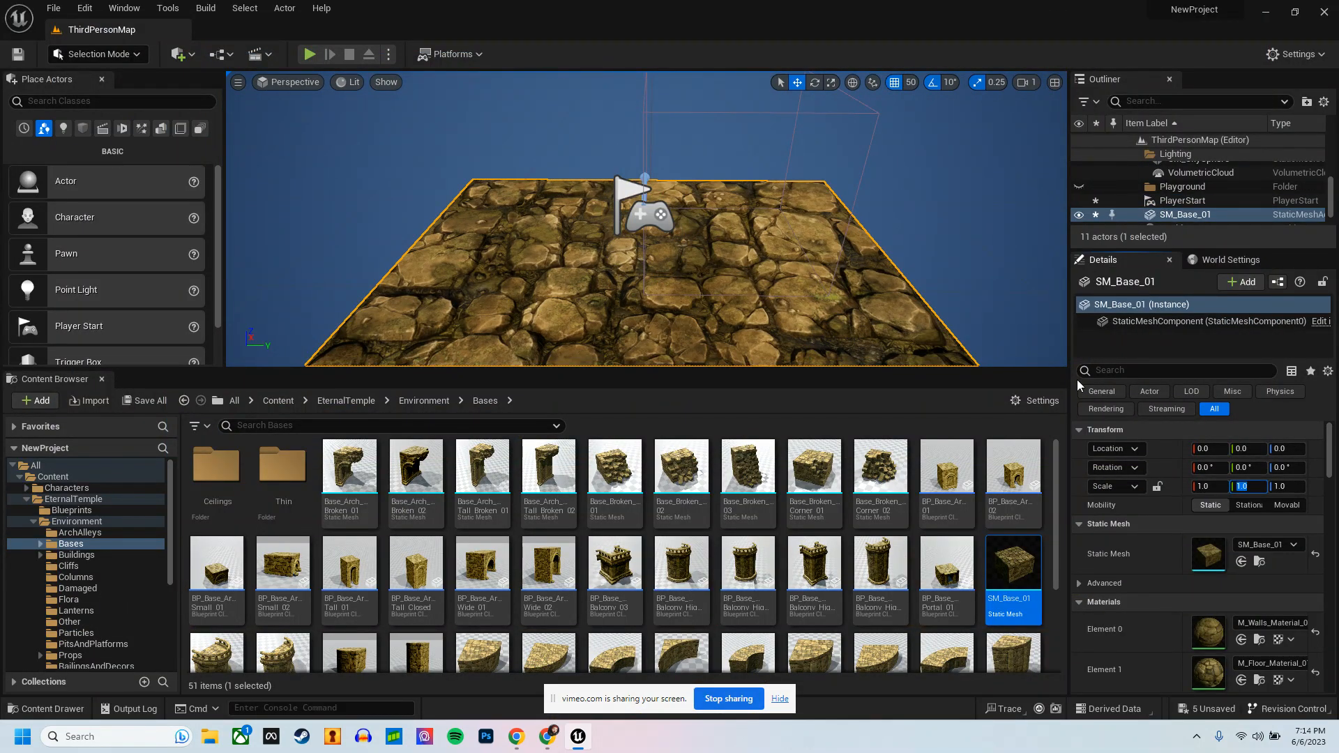
type("5")
key("BackSpace")
key("shift+Tab")
type(".5")
key("Tab")
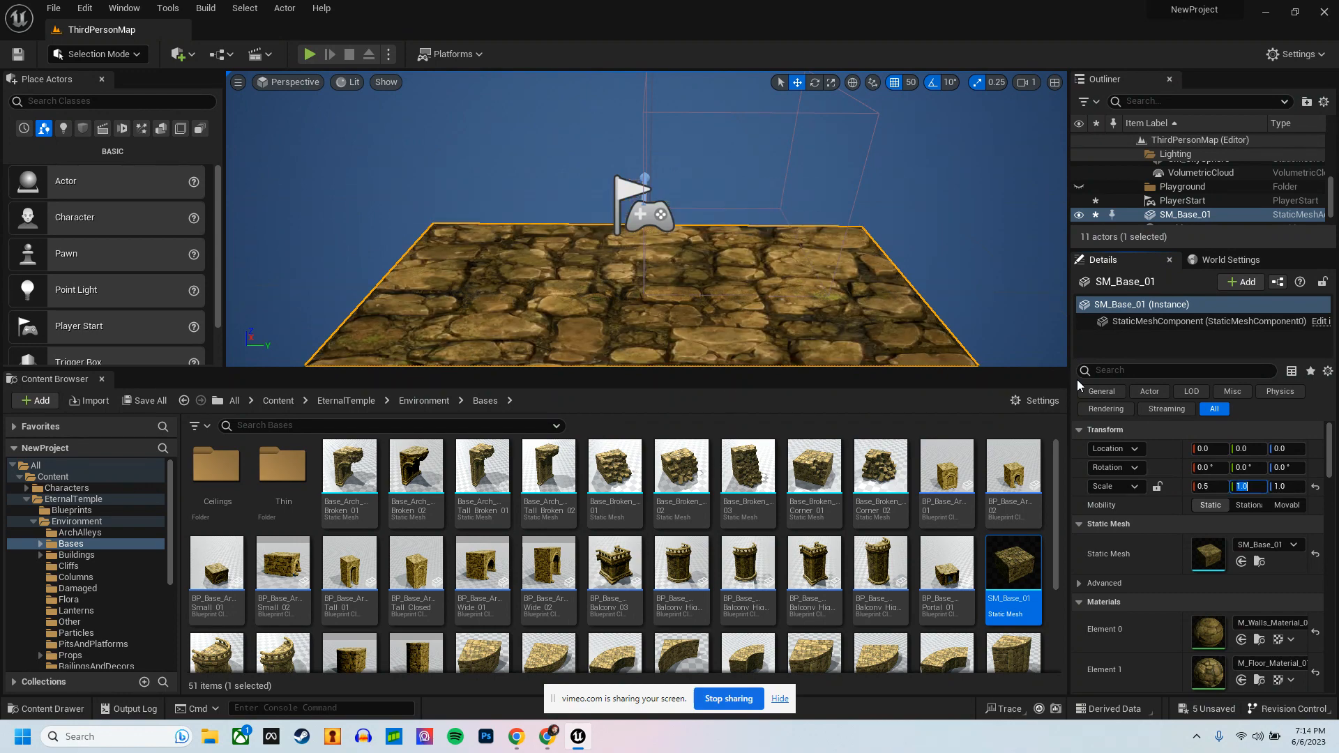
type(".5")
key("Tab")
type(".5")
key("Return")
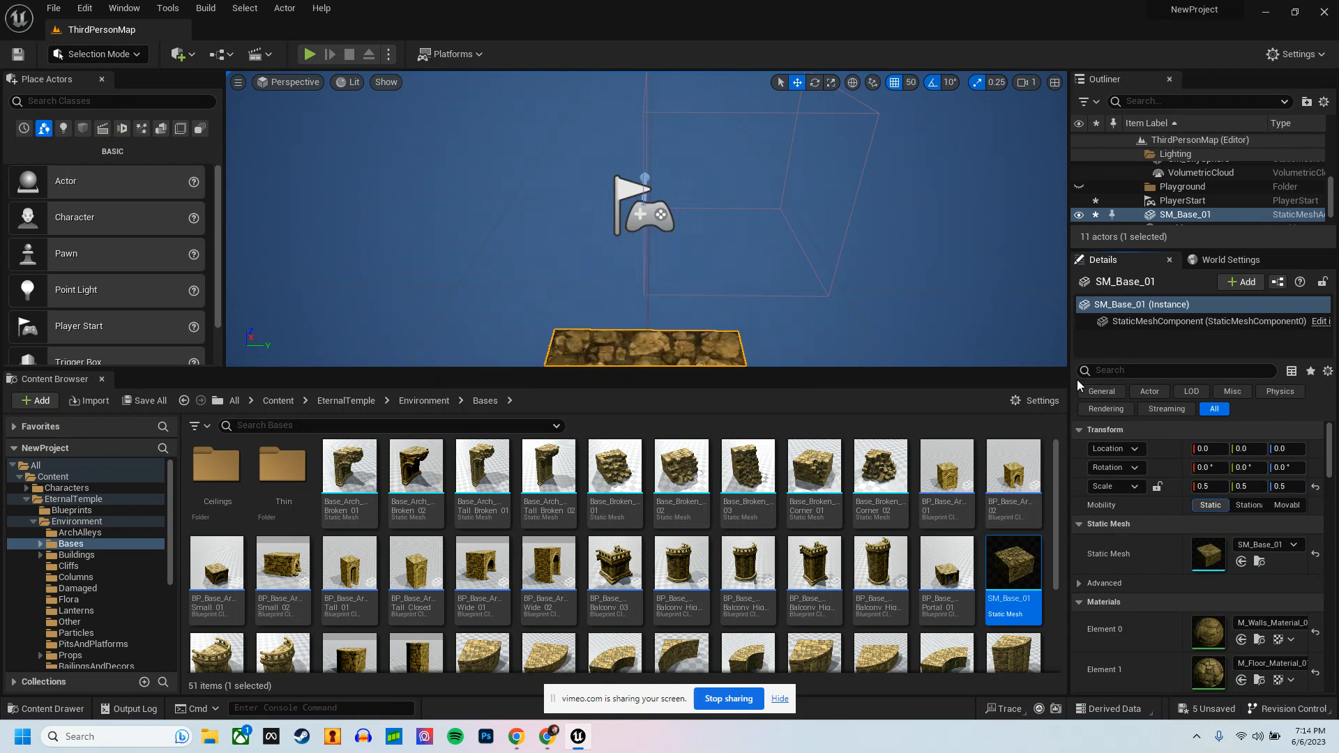
Step: Lower the PlayerStart to a Z location of 310 so it sits just above the shrunken block
left_click_drag(930, 346, 516, 188, "alt")
left_click(631, 124)
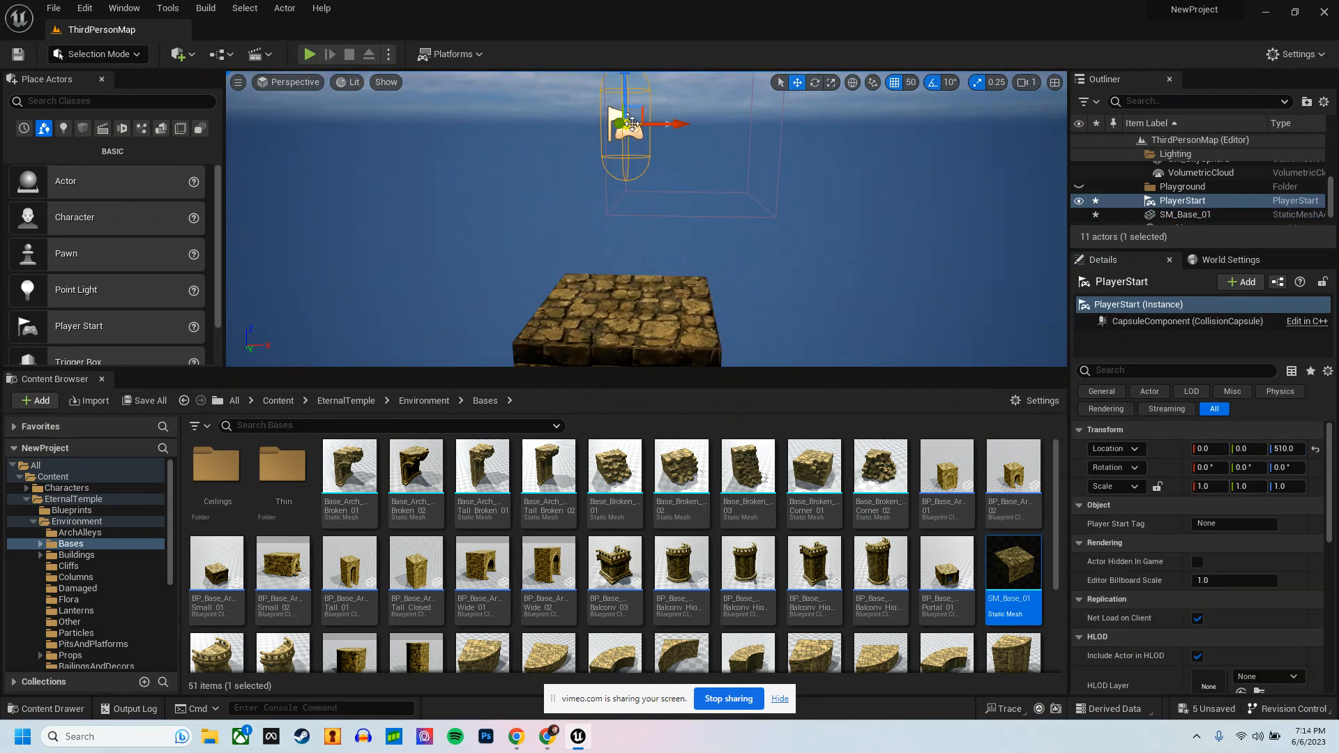
scroll(629, 94, "down", 1)
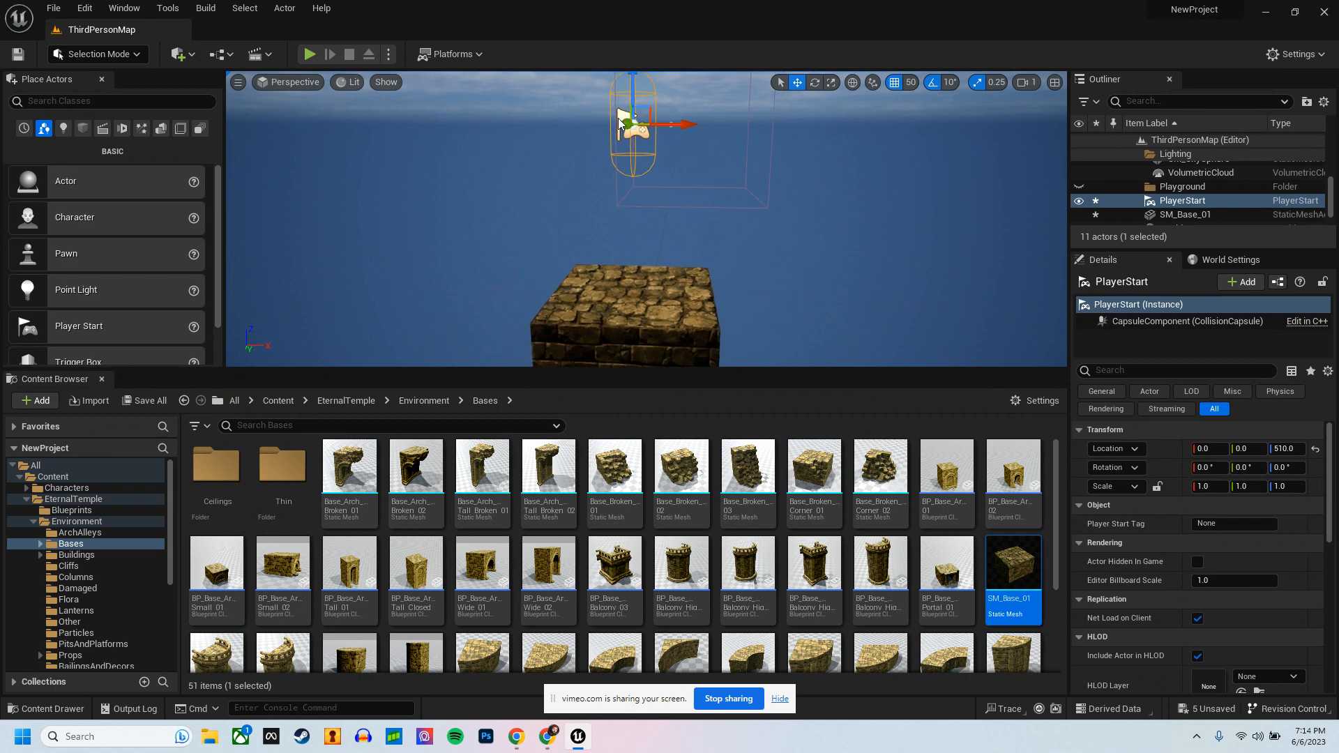
right_click_drag(659, 119, 658, 94)
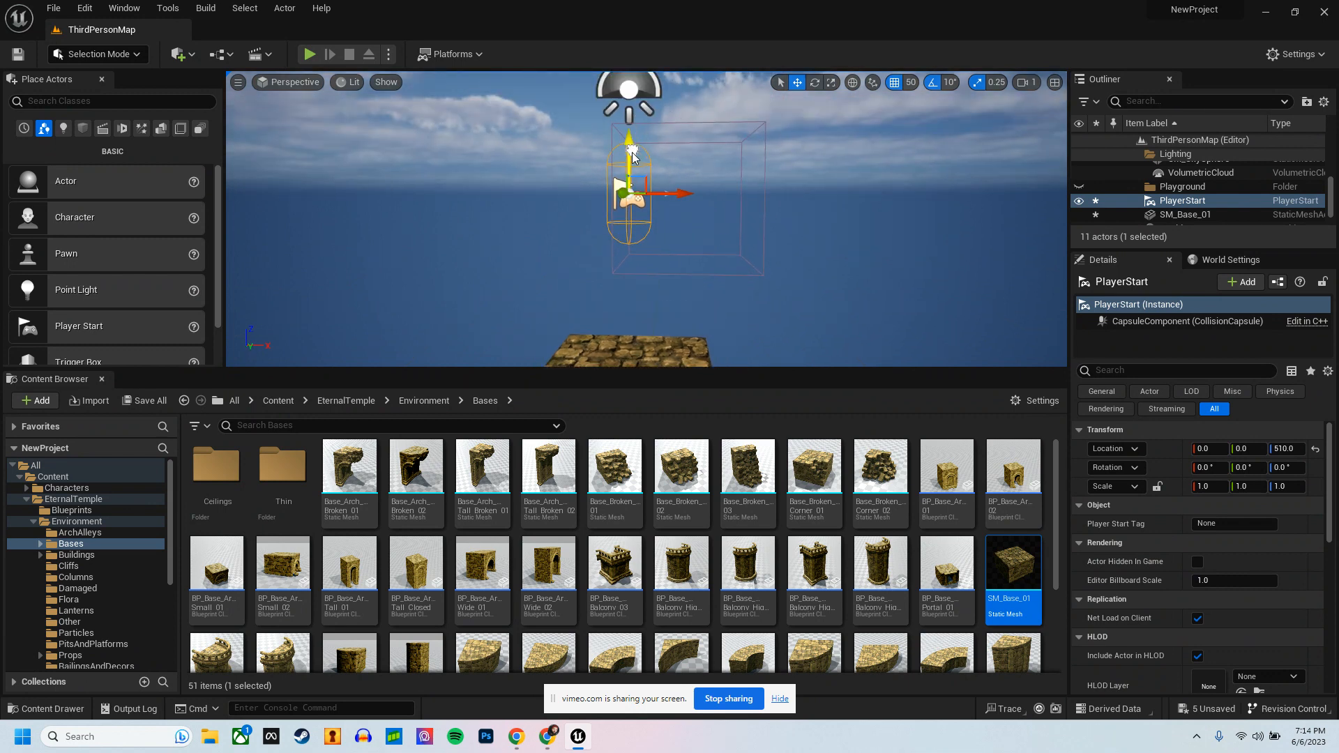
left_click_drag(632, 154, 906, 267)
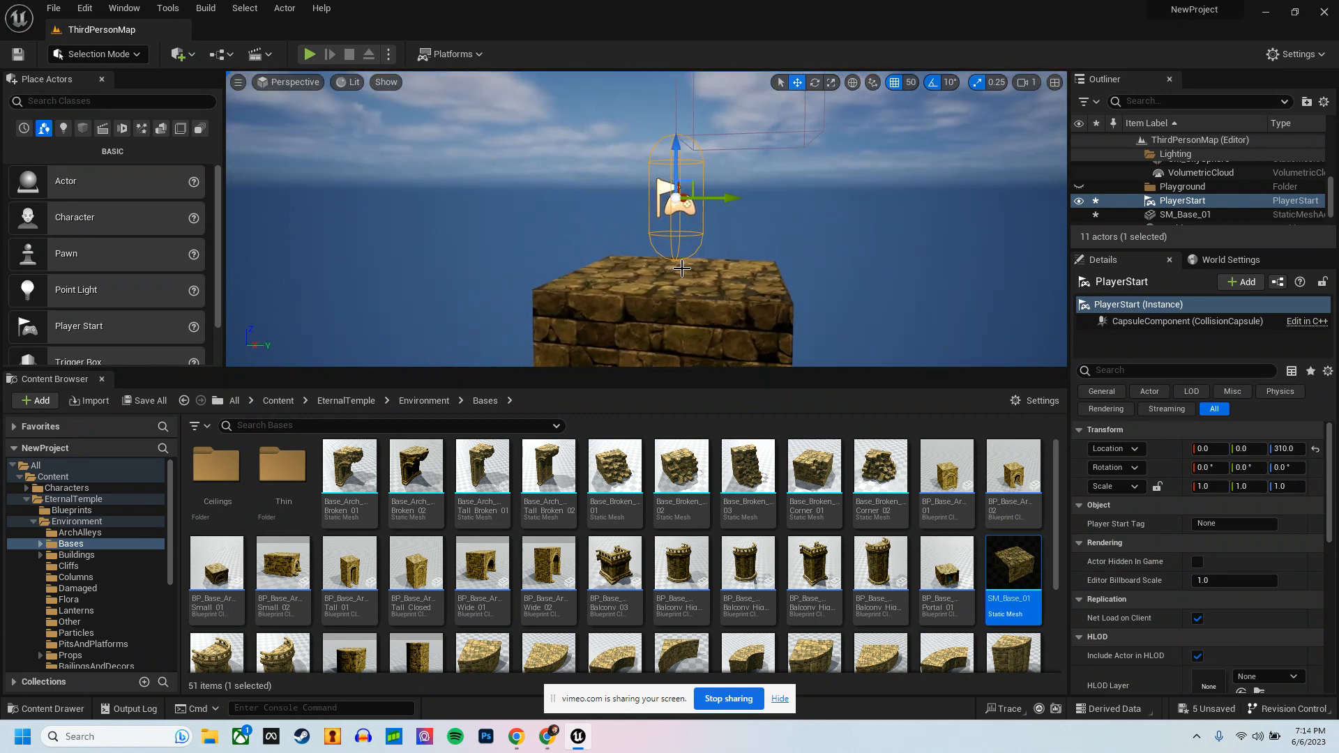
Step: Play-test the level, running the character around on the half-size base block
left_click(310, 54)
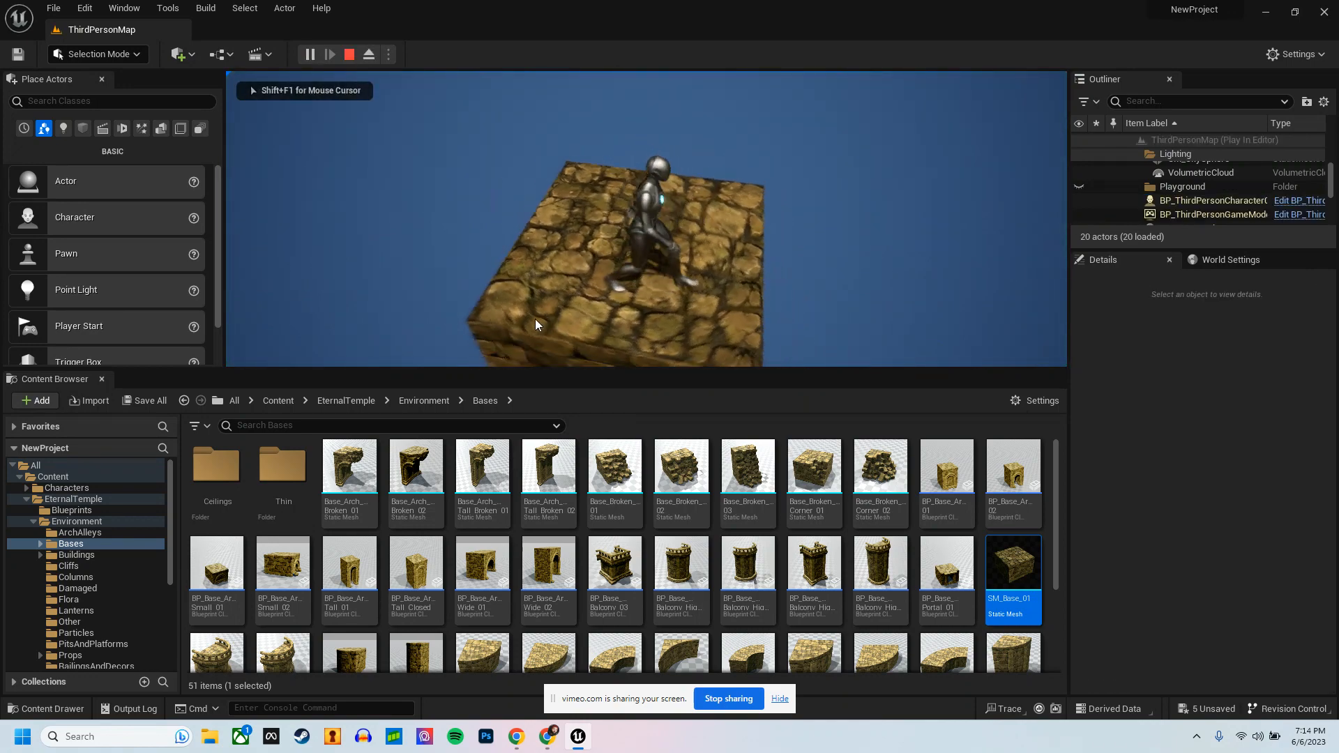
key("w")
key("Escape")
Step: Duplicate the base block along the Y axis on both sides, placing the copies at Y -300 and Y 300
left_click_drag(572, 290, 702, 264, "alt")
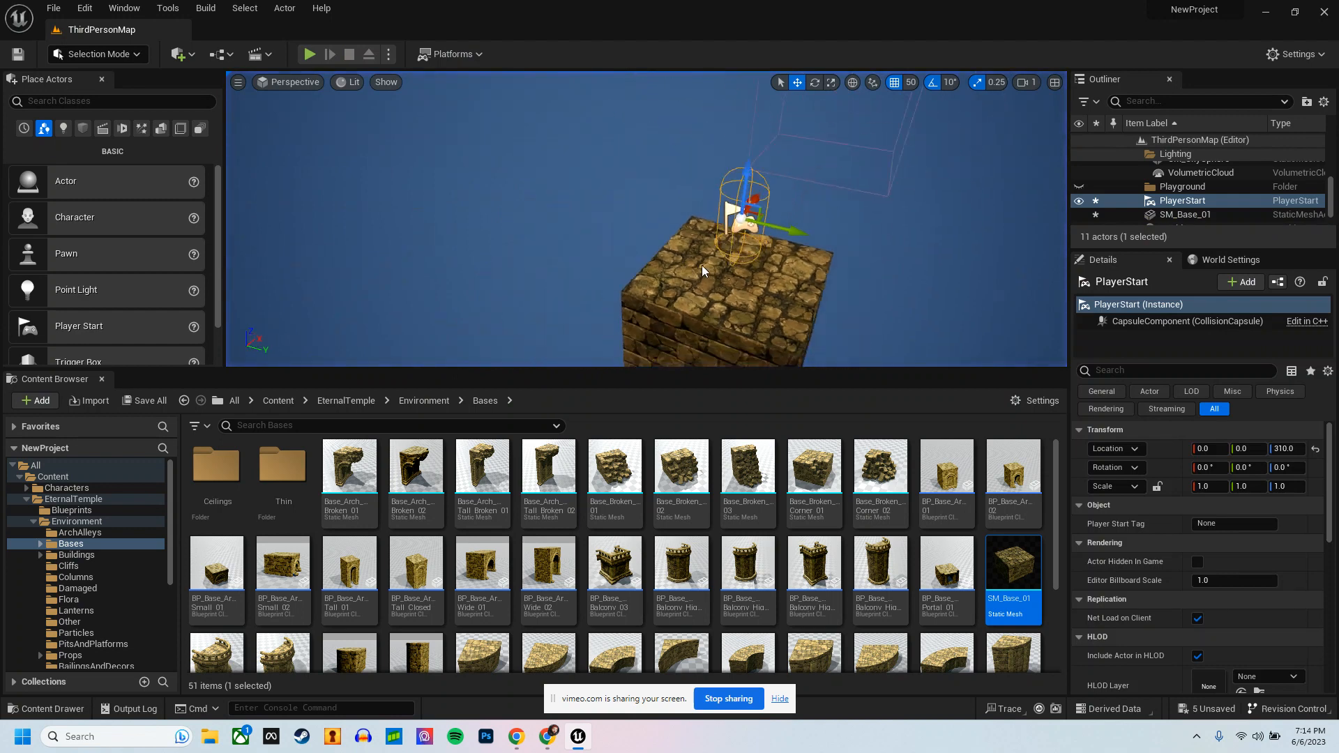
scroll(702, 265, "down", 4)
left_click(671, 292)
left_click_drag(587, 304, 680, 300, "alt")
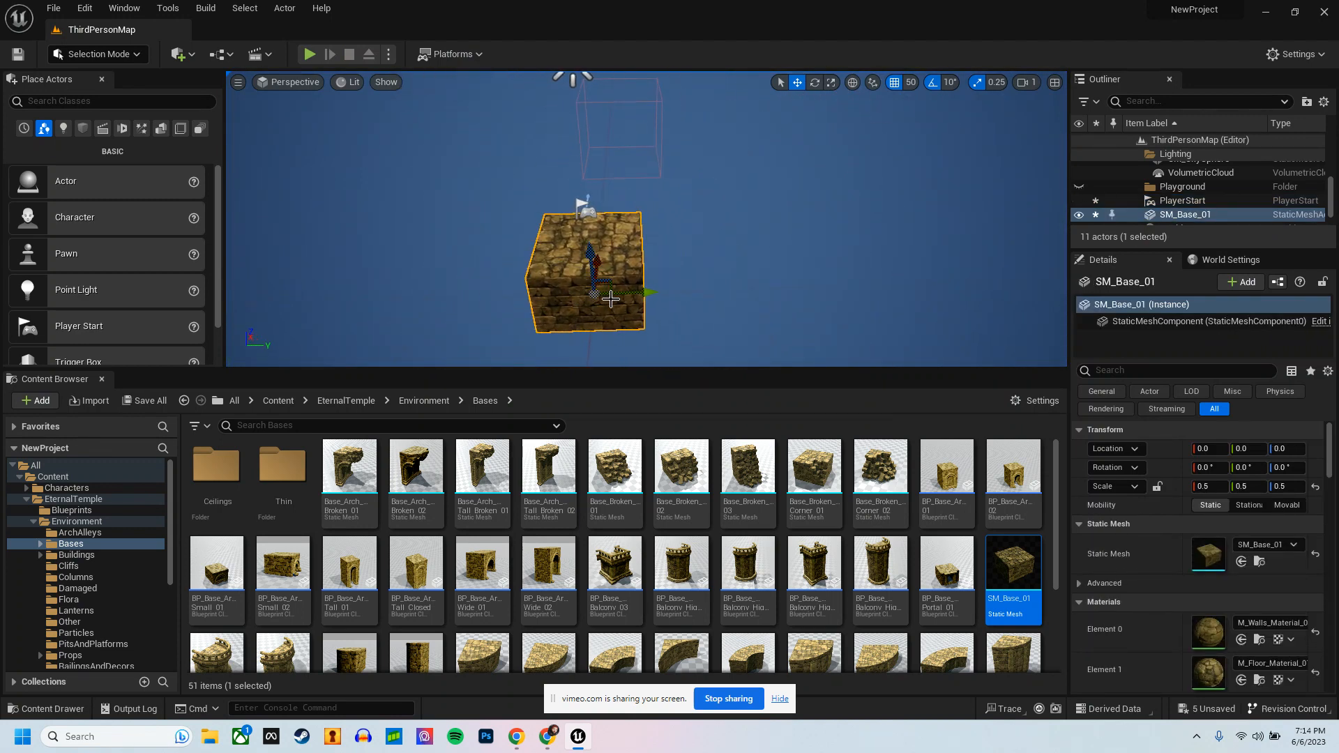
key("ctrl+d")
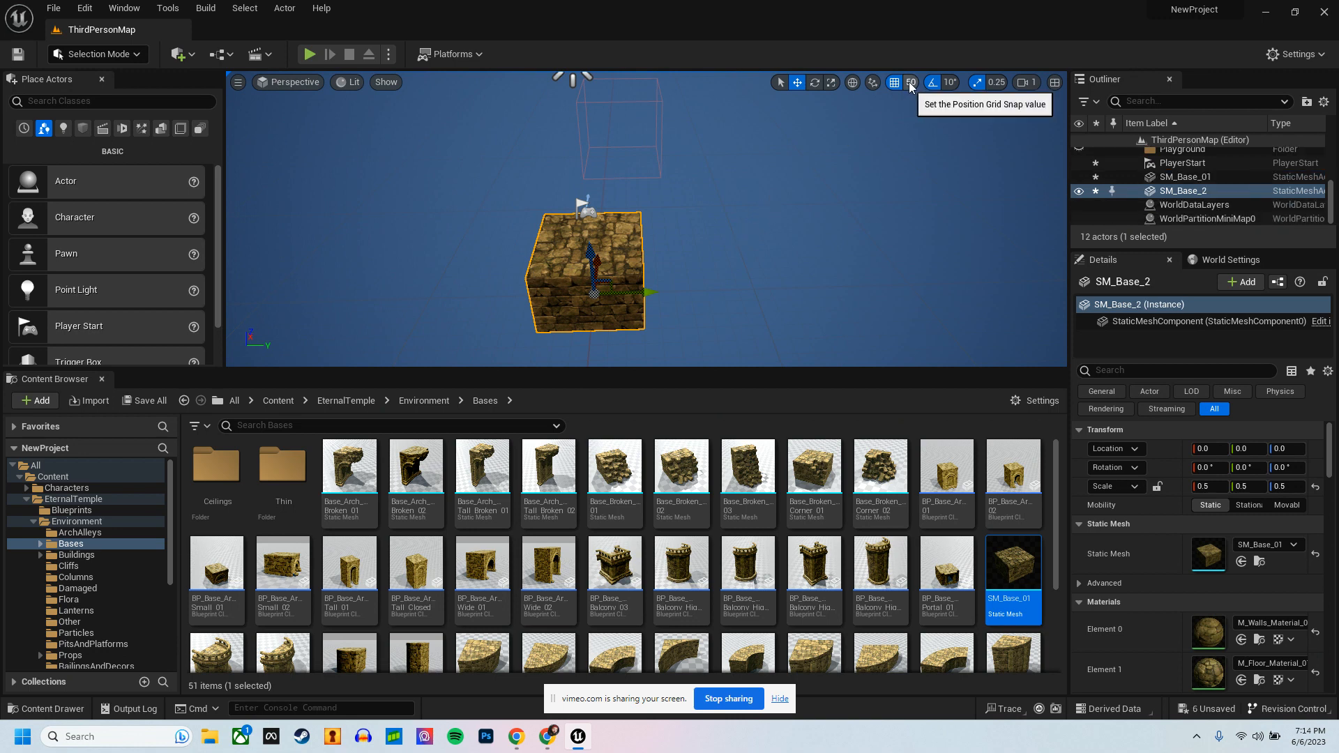
left_click_drag(648, 292, 543, 297)
left_click(618, 287)
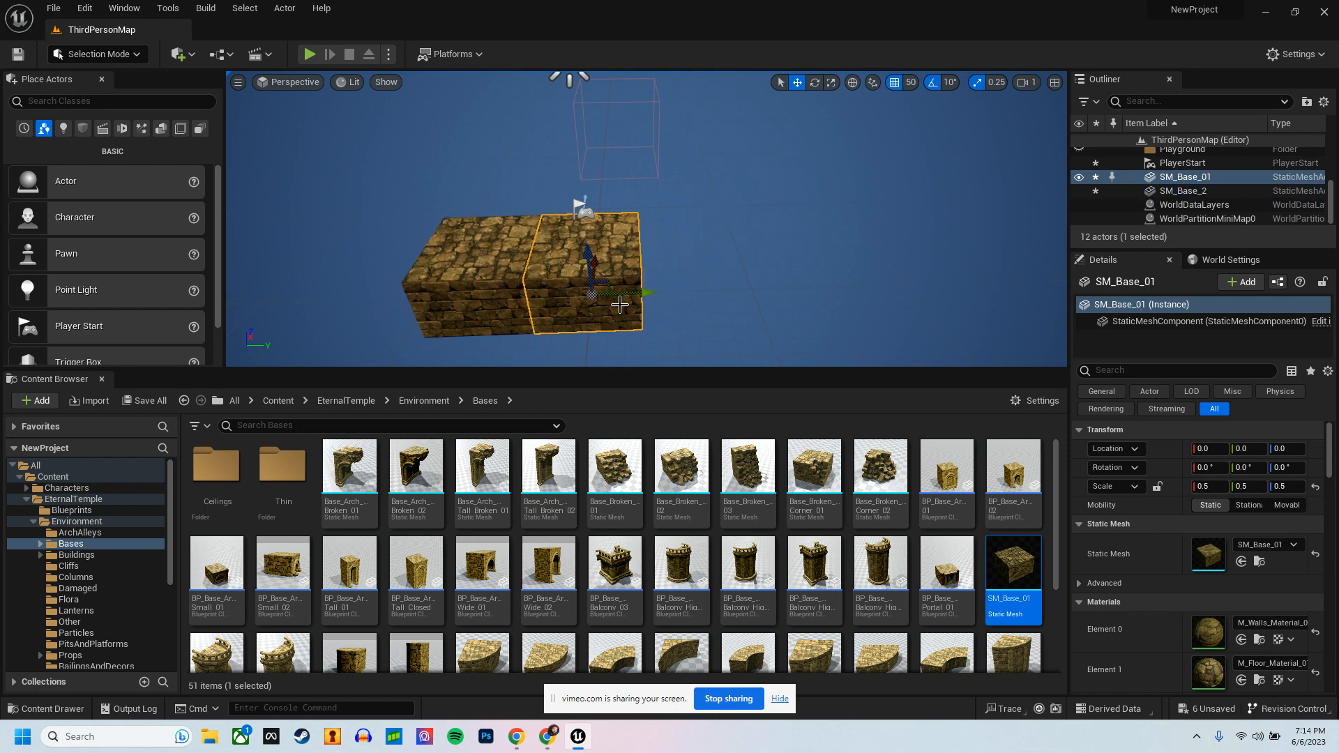
left_click_drag(636, 298, 732, 294, "alt")
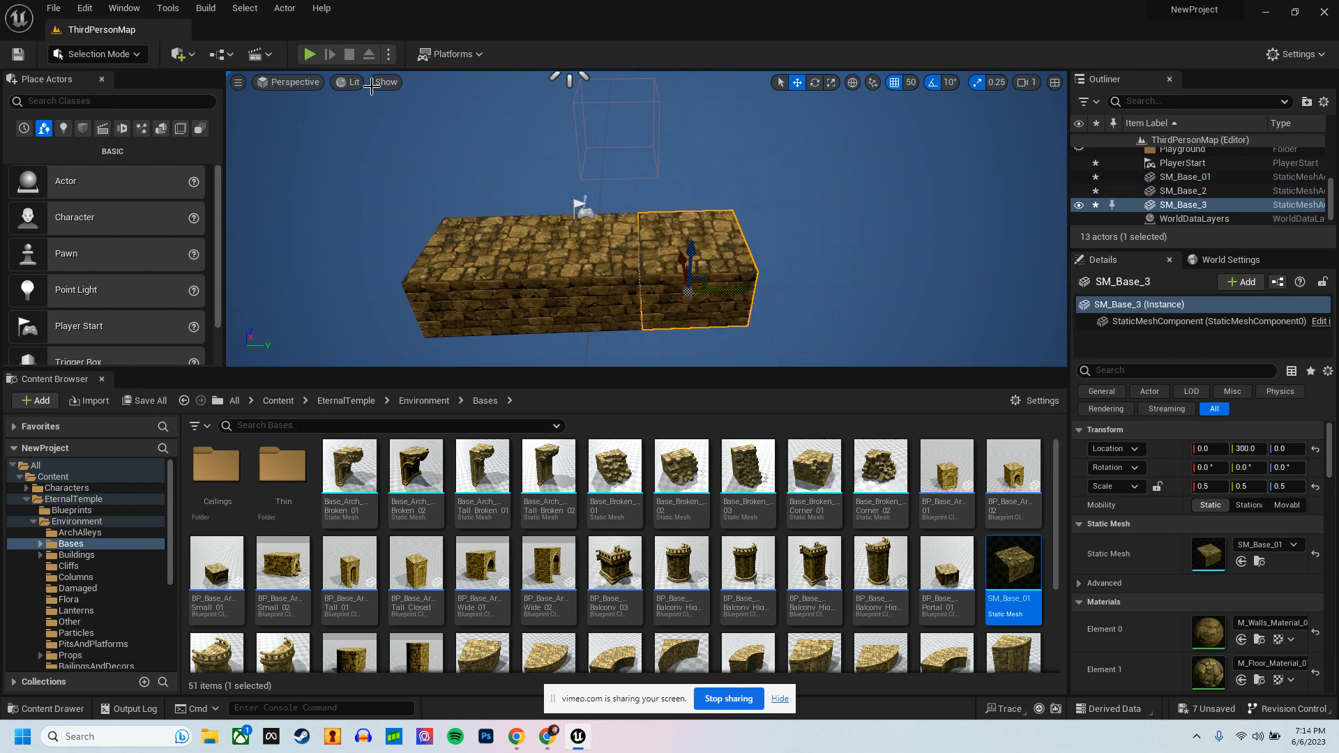
Step: Play-test the level to check the width of the three-block row
left_click(310, 56)
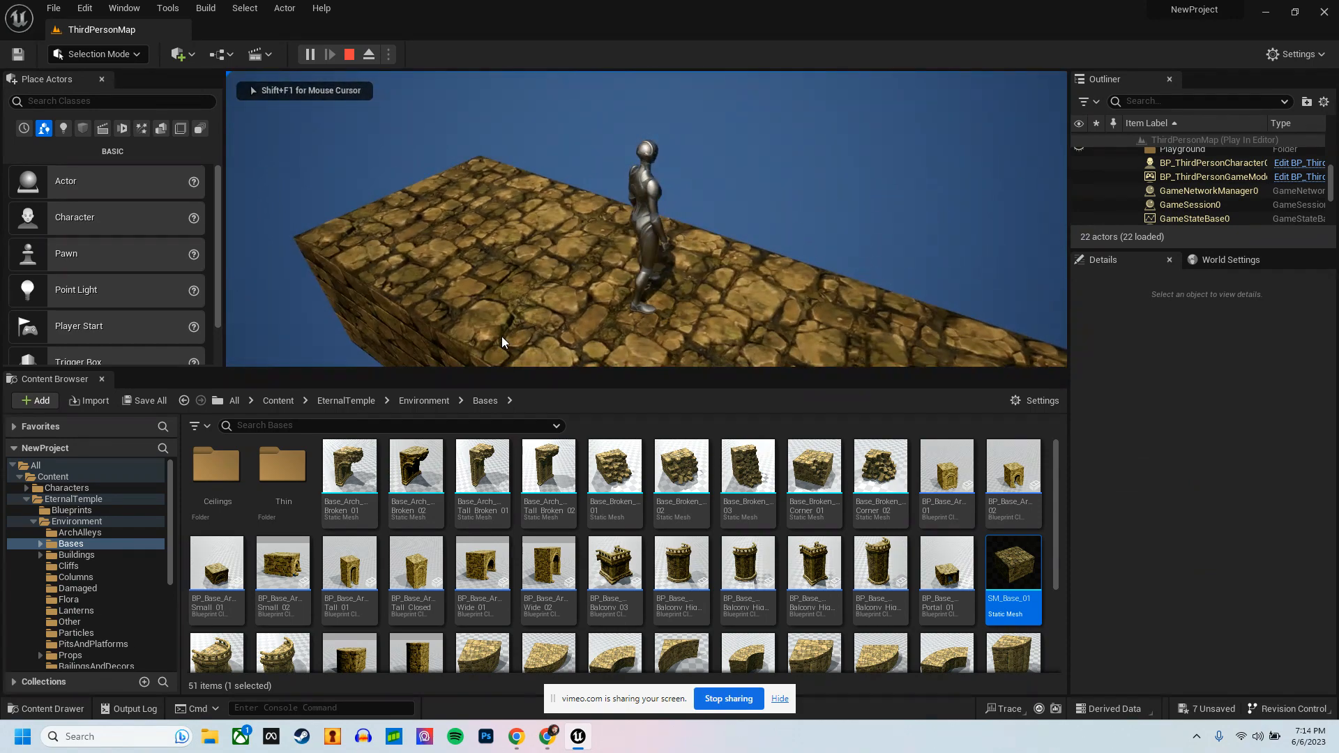
key("Escape")
key("s")
Step: Extend the row by duplicating its two end blocks outward to Y -600 and Y 600
mouse_move(642, 300)
right_mouse_down()
mouse_move(696, 272)
mouse_move(654, 293)
right_mouse_up()
left_click(642, 272, "ctrl")
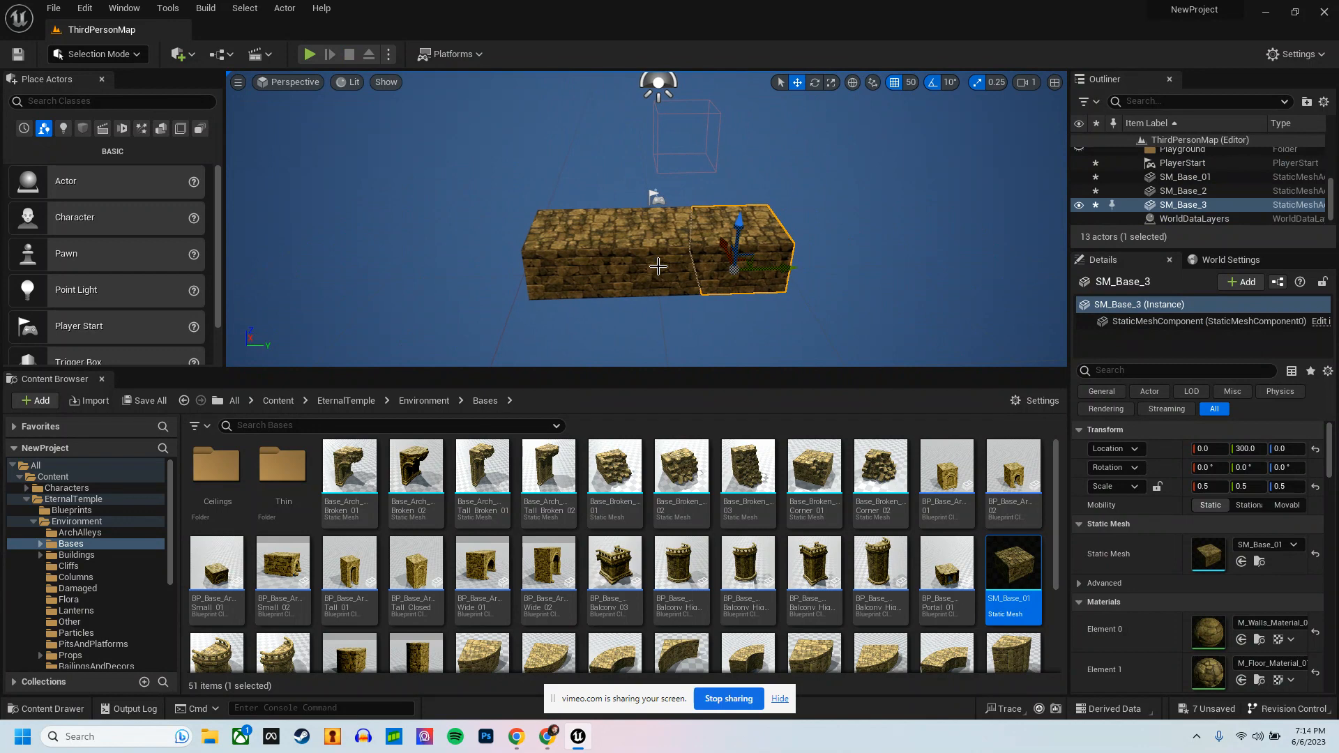
left_click(584, 275, "ctrl")
left_click(540, 265)
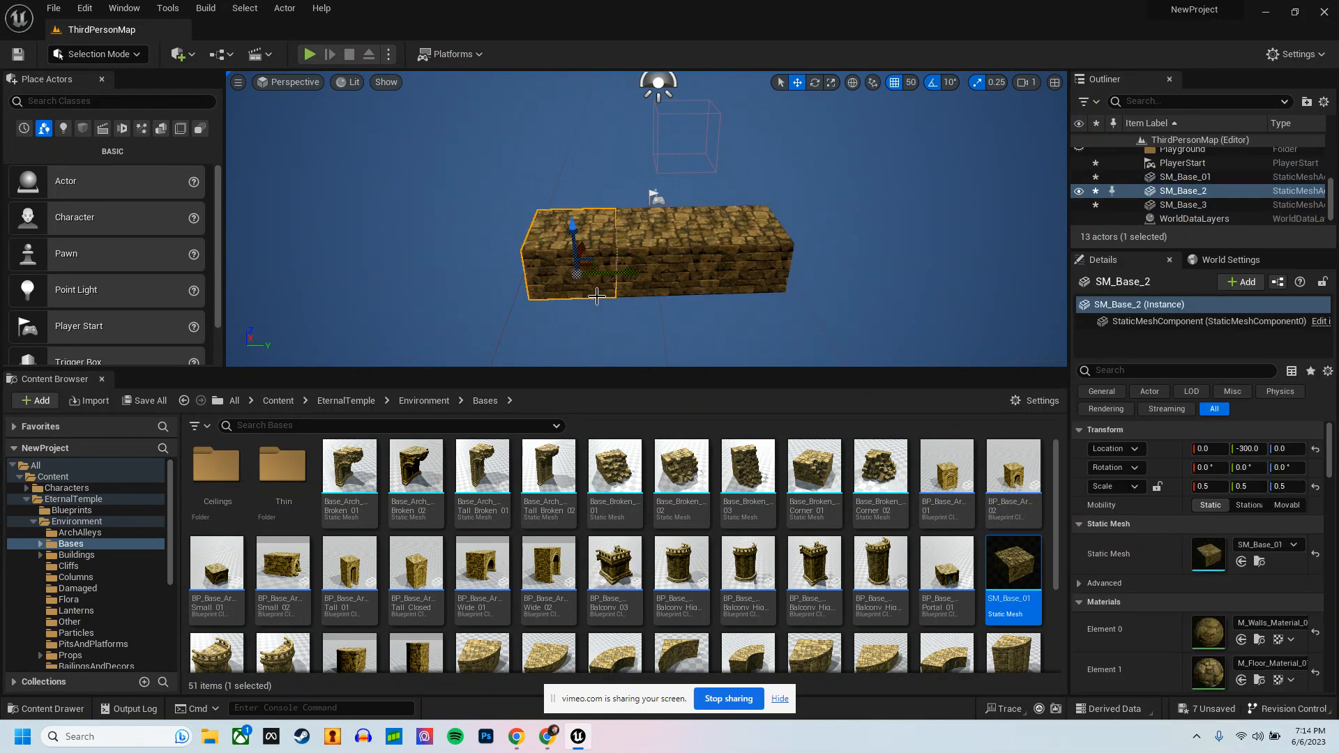
left_click_drag(613, 284, 541, 279, "alt")
left_click(755, 269)
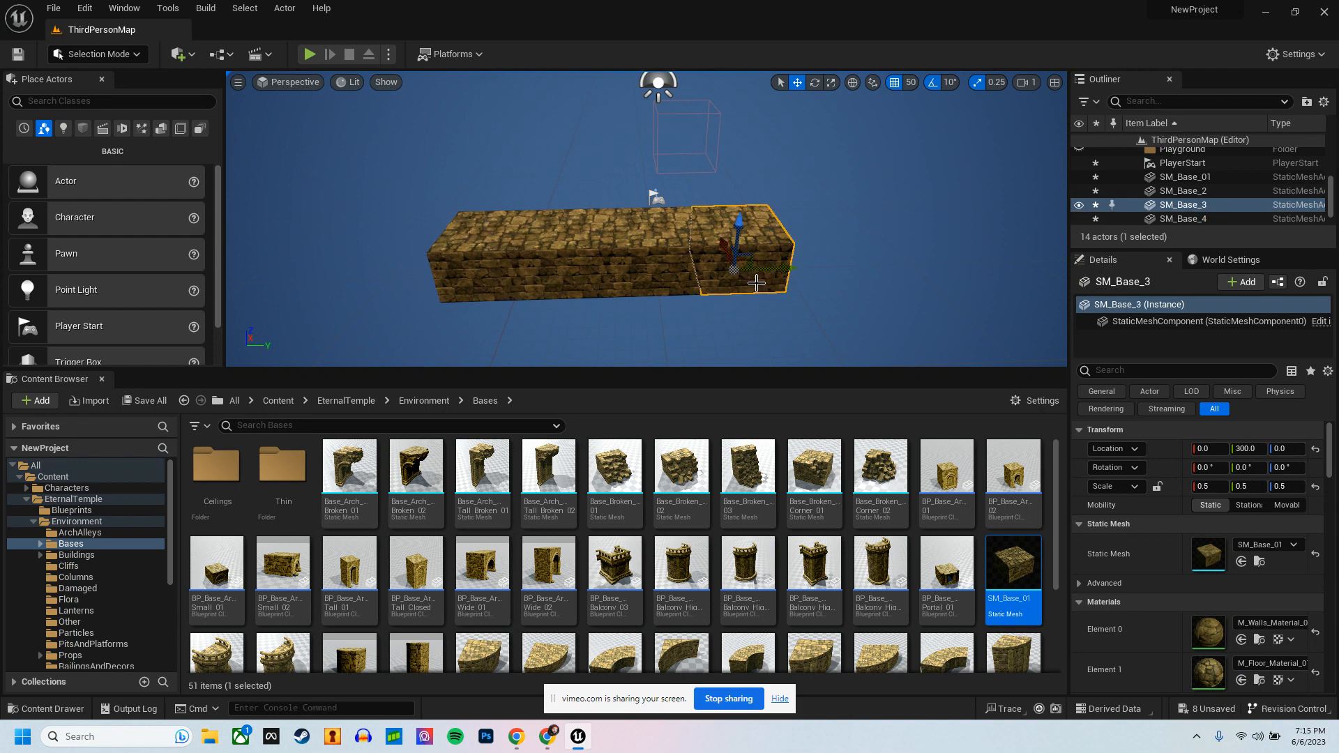
left_click_drag(756, 283, 806, 261, "alt")
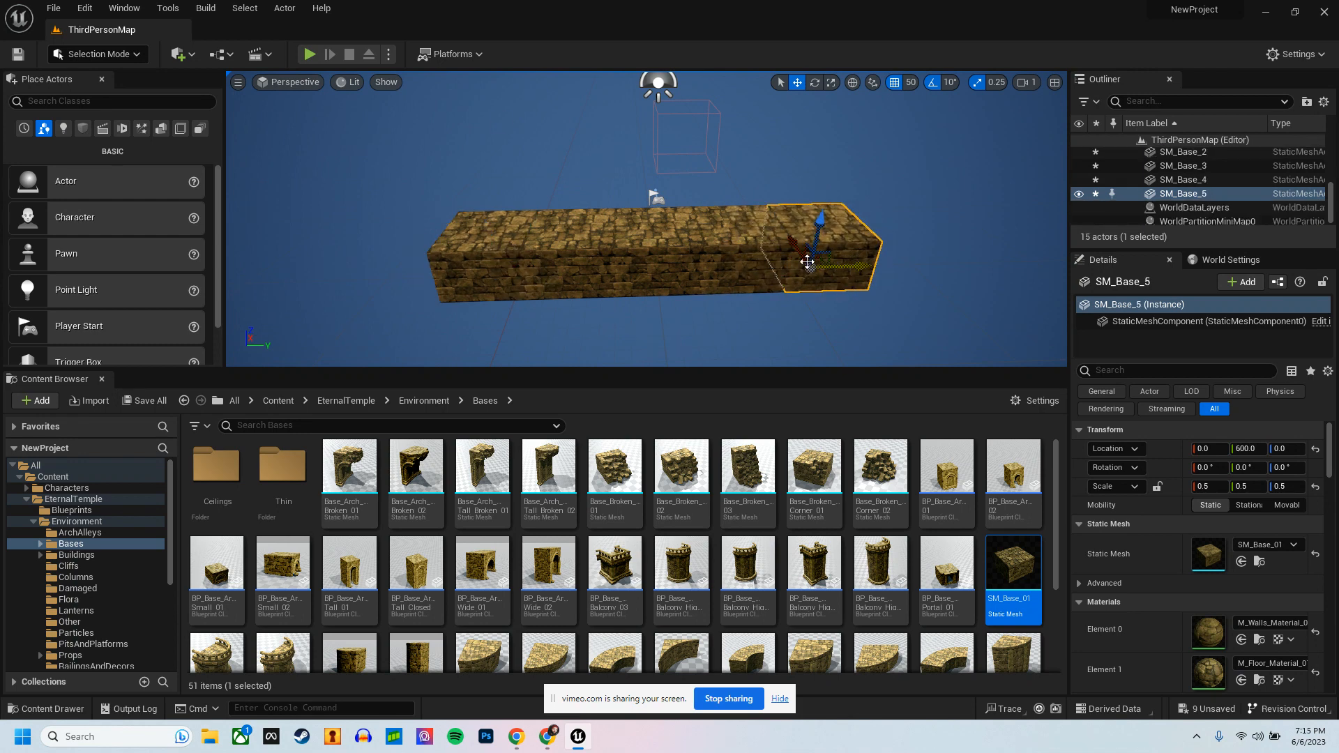
Step: Play-test the level to check the platform made of five base blocks
left_click(310, 54)
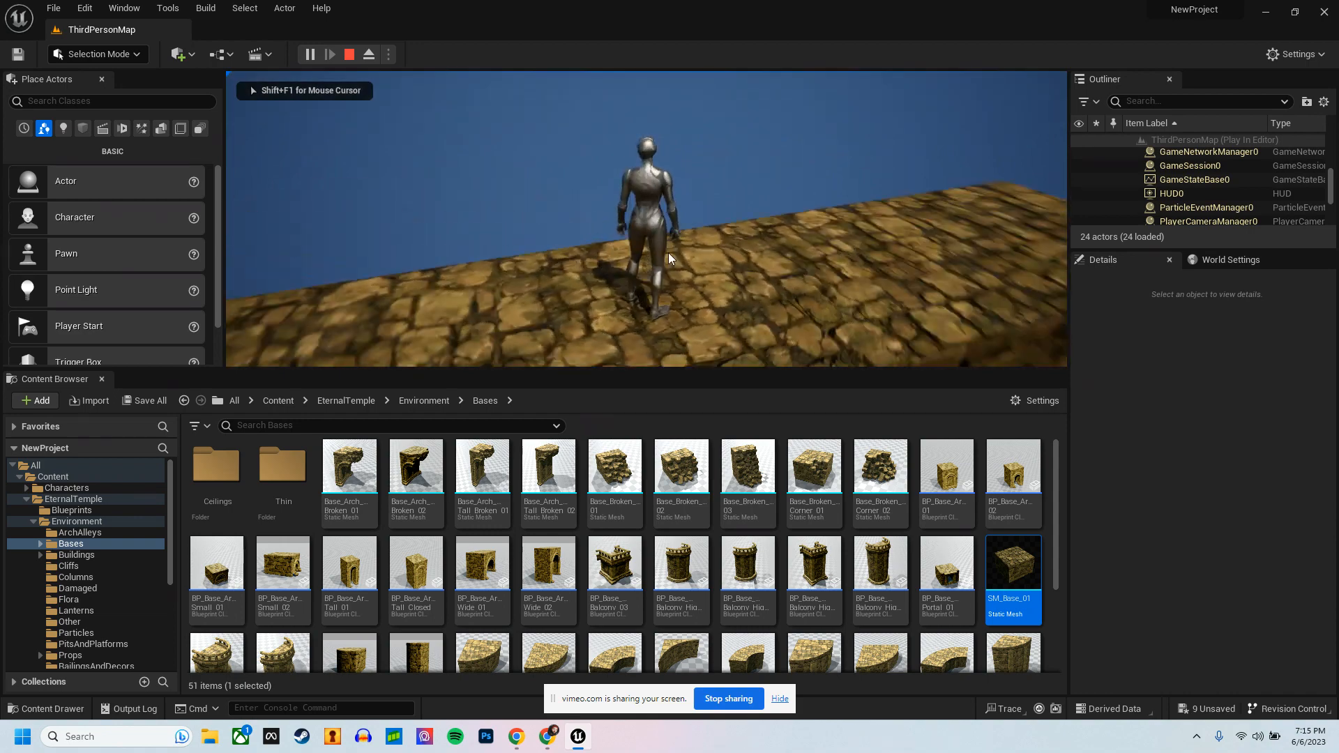
key("Escape")
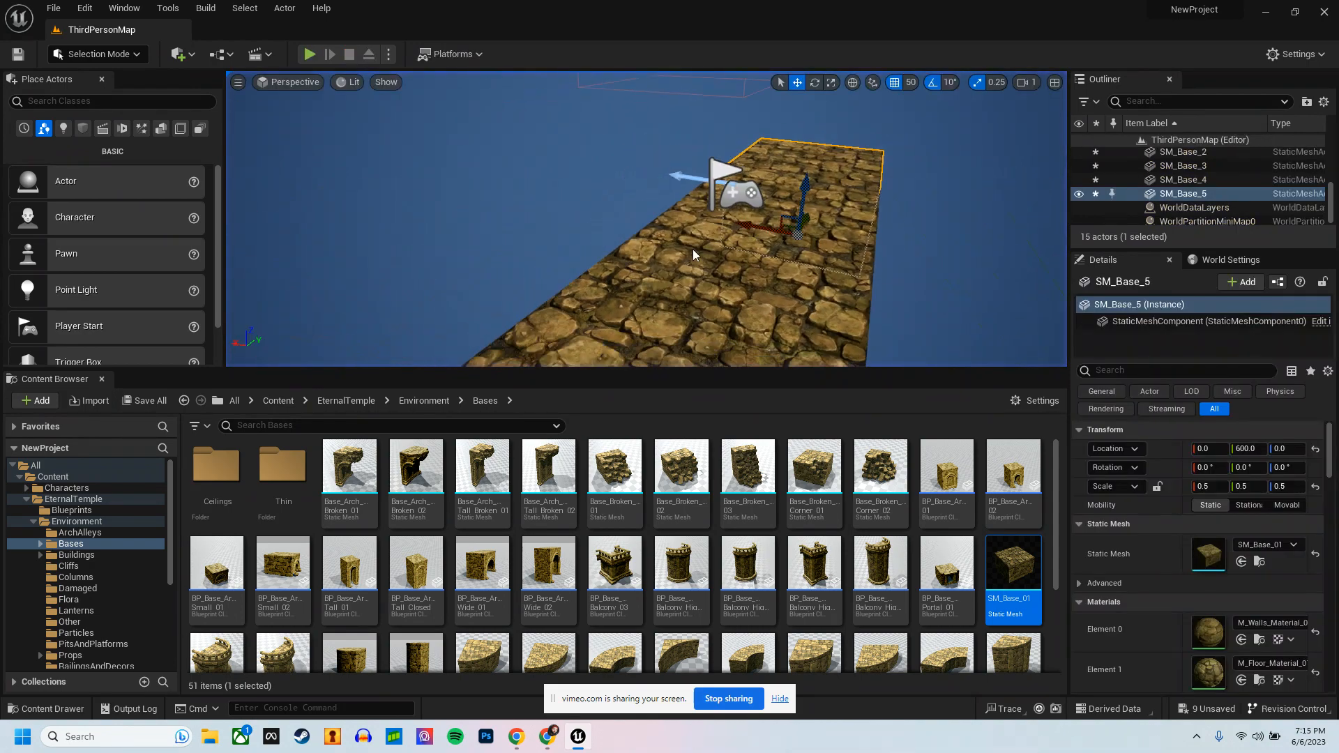
right_click_drag(693, 255, 530, 258)
left_click(825, 258, "ctrl")
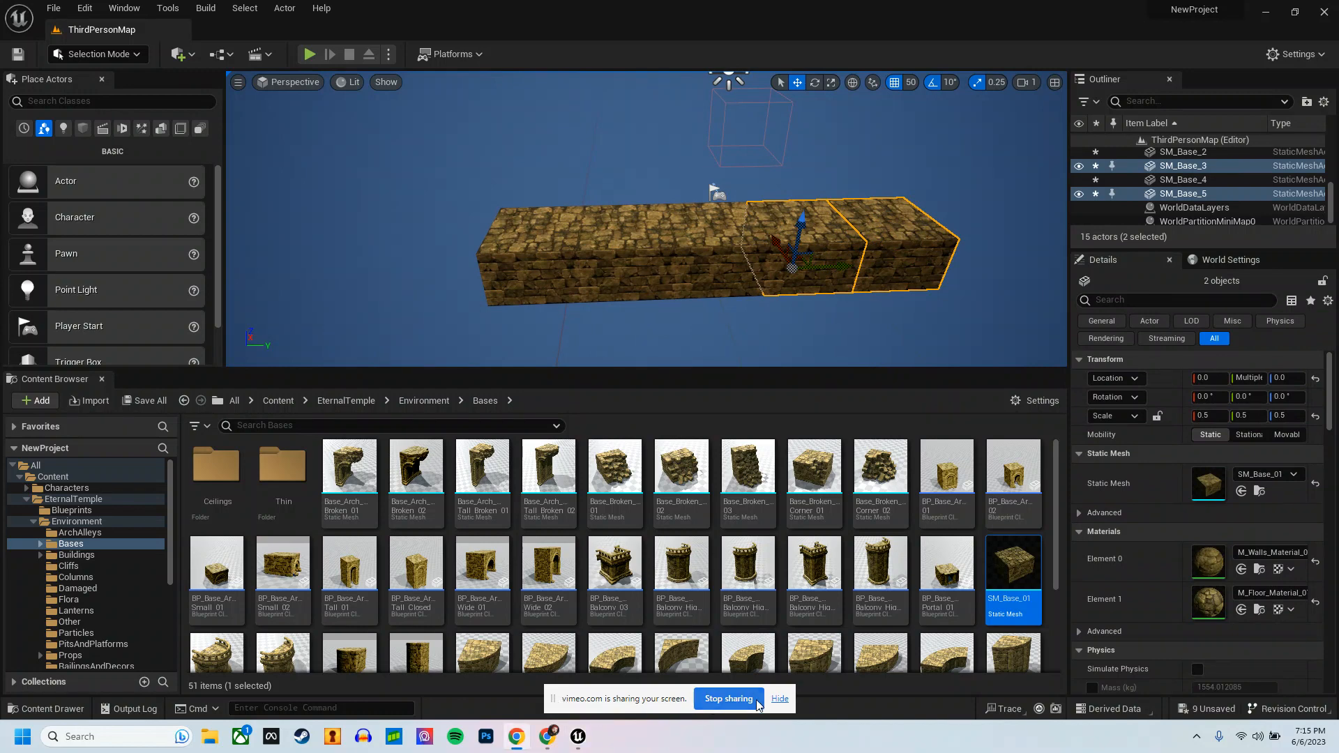
left_click(548, 737)
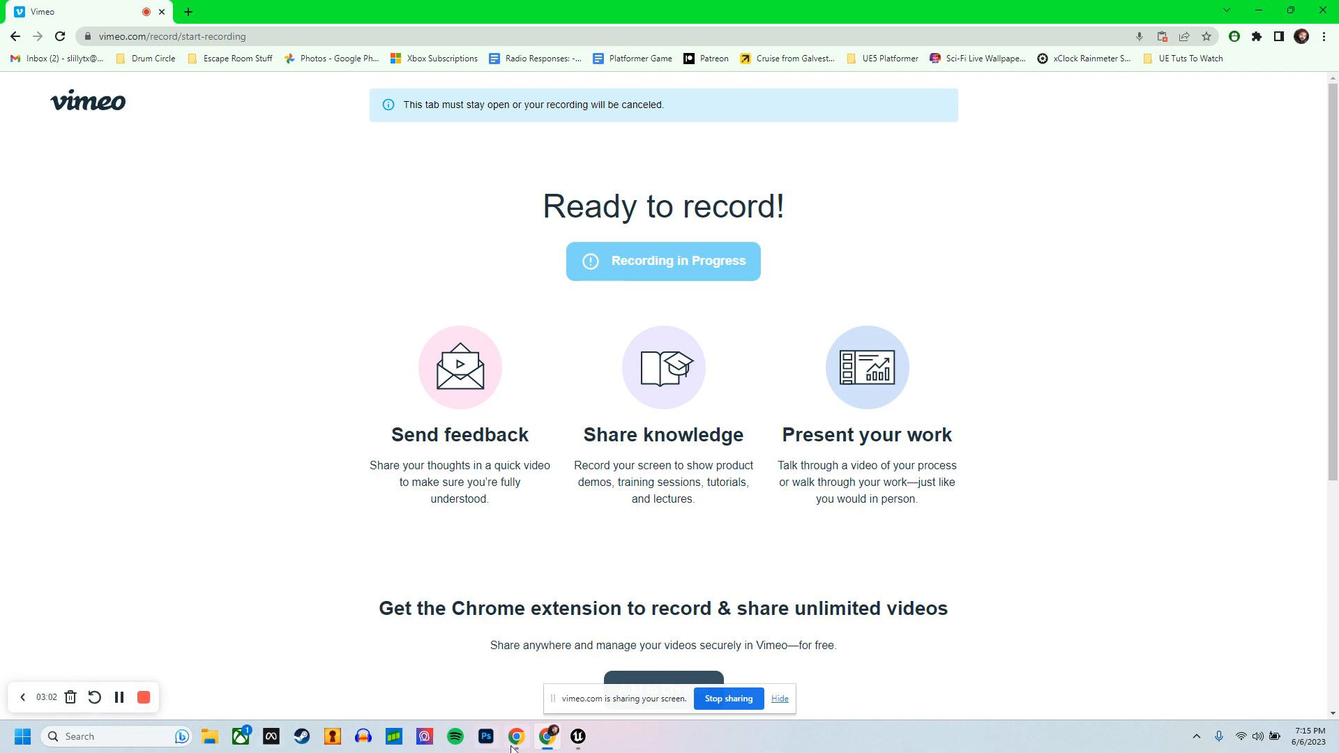
left_click(577, 737)
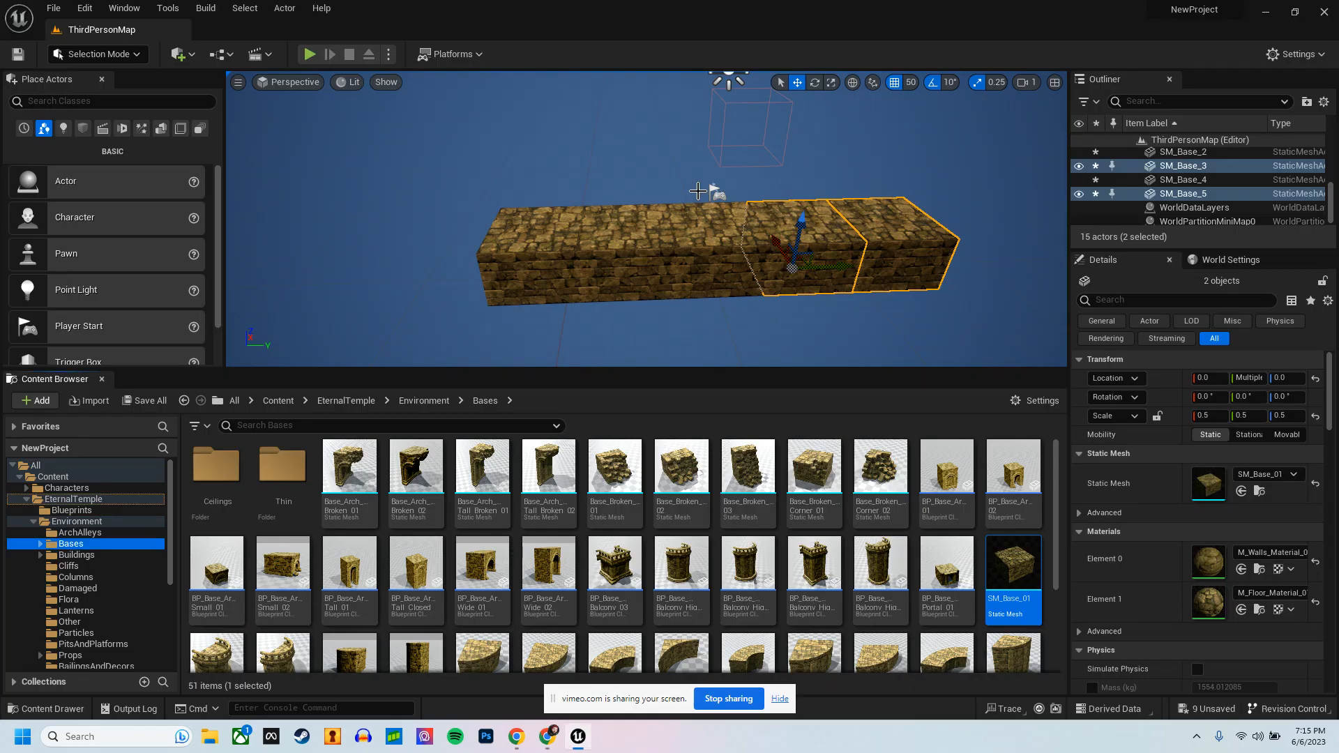
Step: Duplicate all five base blocks of the row together and place the second row alongside at X -300
left_click(518, 265)
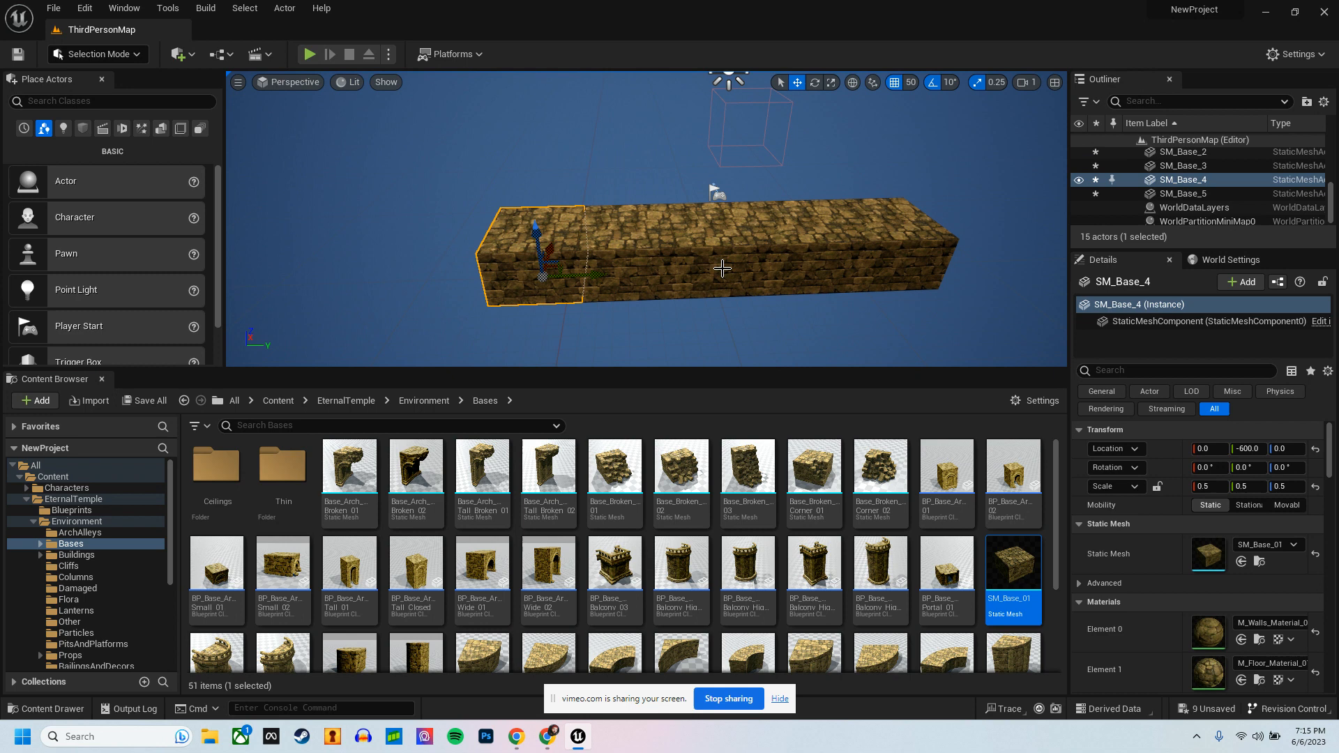
left_click(628, 265, "ctrl")
left_click(722, 269, "ctrl")
left_click(802, 262, "ctrl")
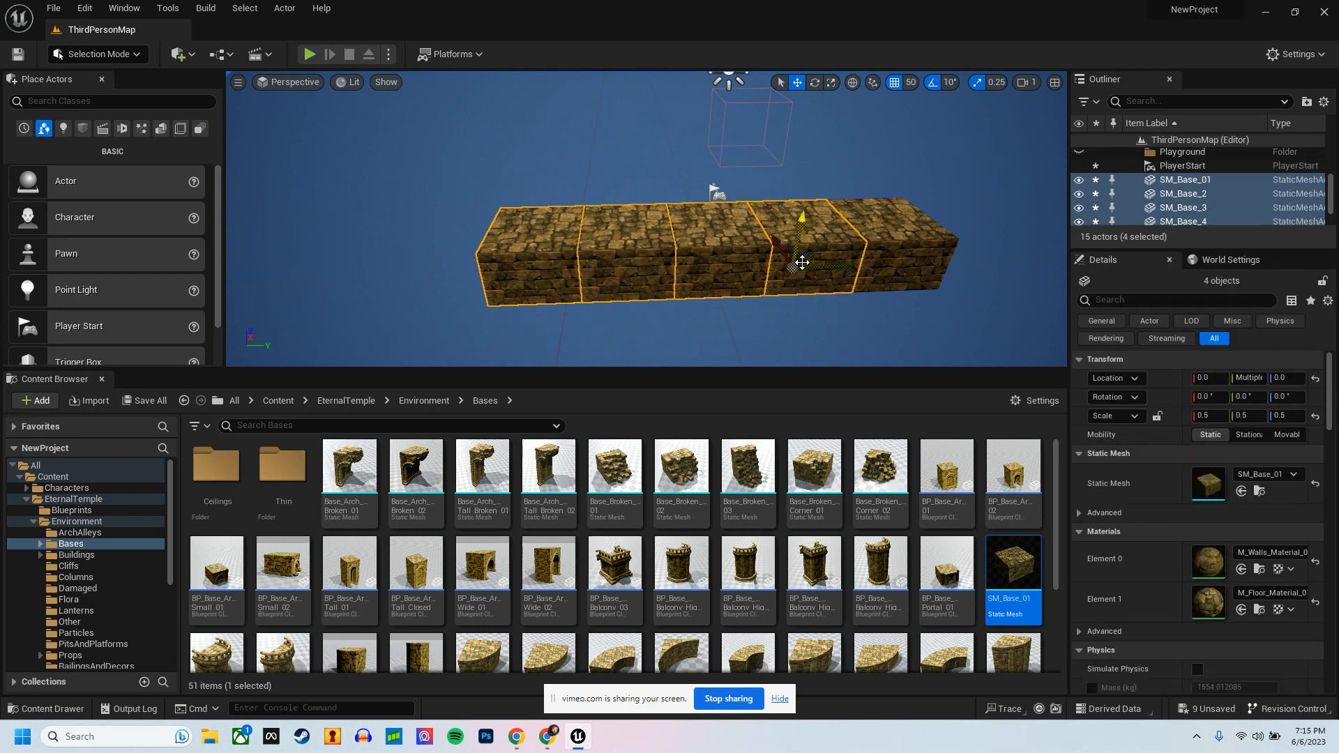
left_click(880, 261, "ctrl")
left_click_drag(875, 262, 798, 201, "alt")
left_click_drag(787, 276, 781, 243, "alt")
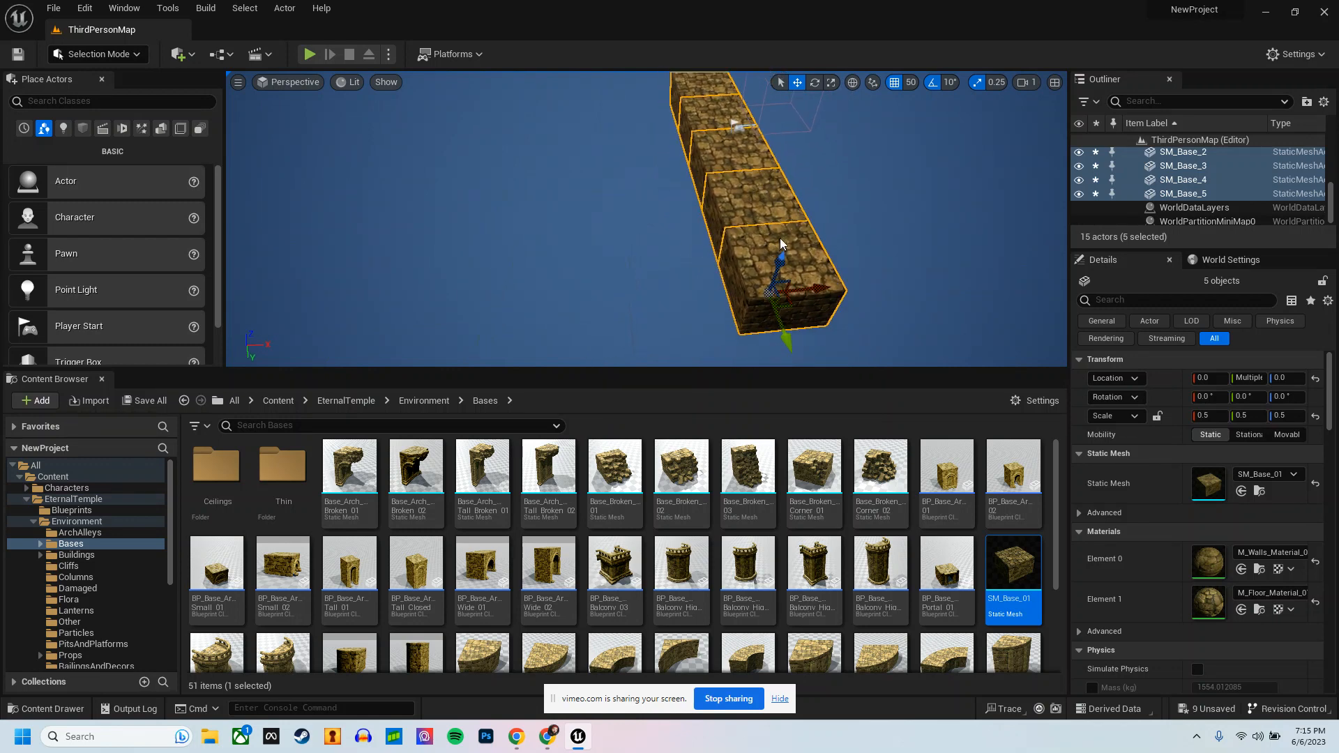
left_click(726, 164, "ctrl")
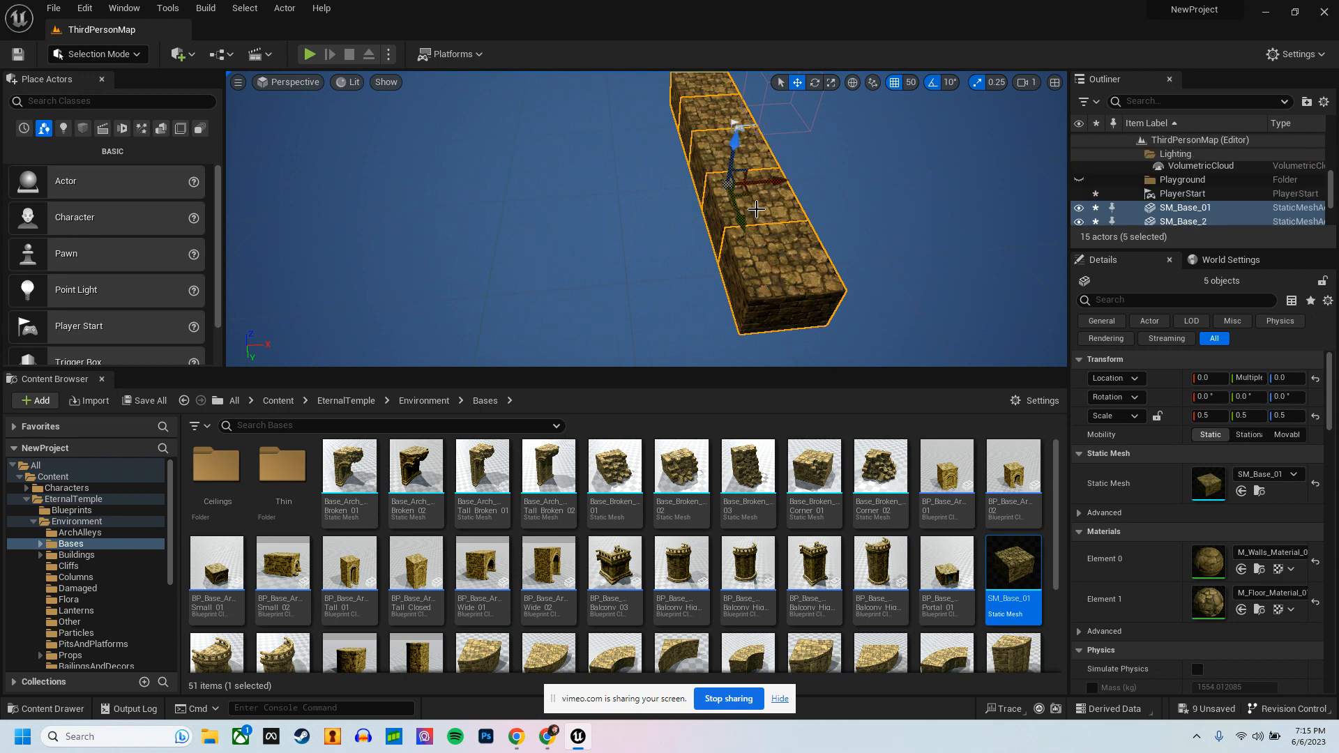
left_click_drag(756, 210, 803, 194, "alt")
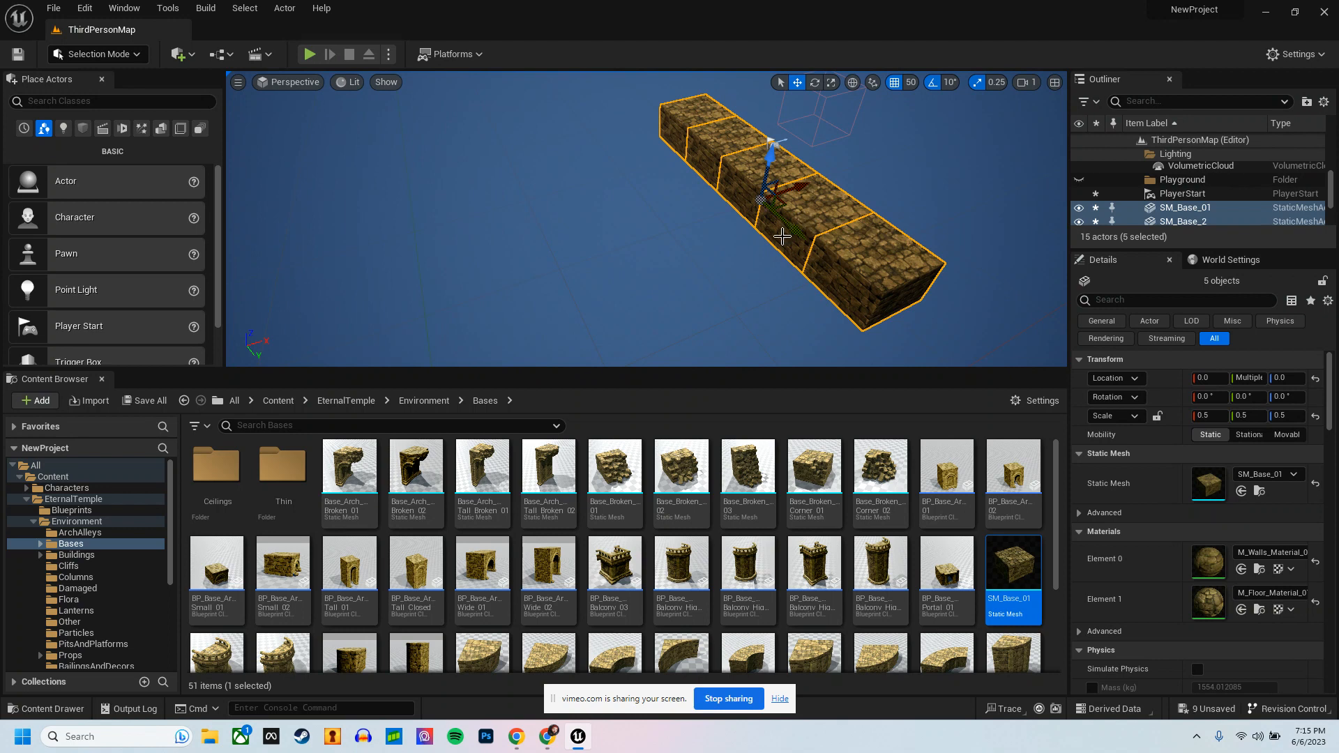
key("ctrl+d")
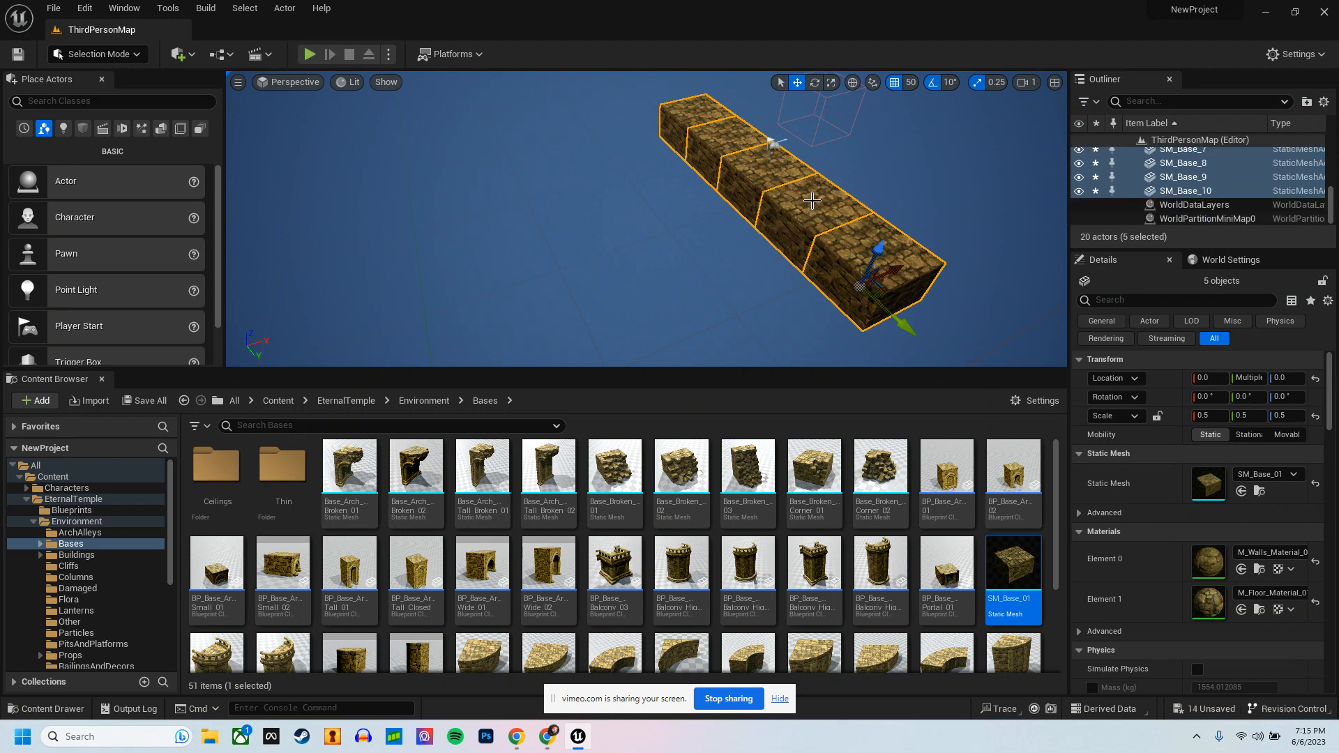
left_click_drag(904, 269, 842, 295)
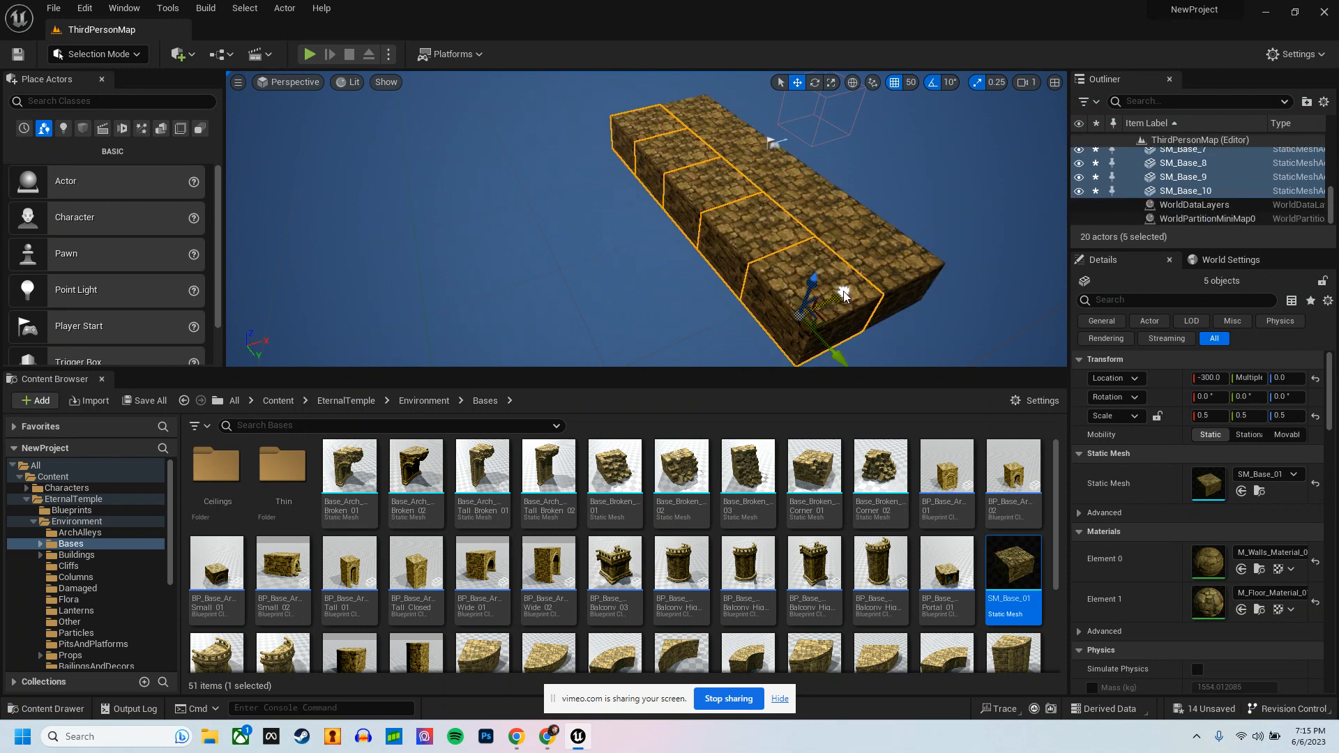
right_click_drag(856, 272, 786, 209)
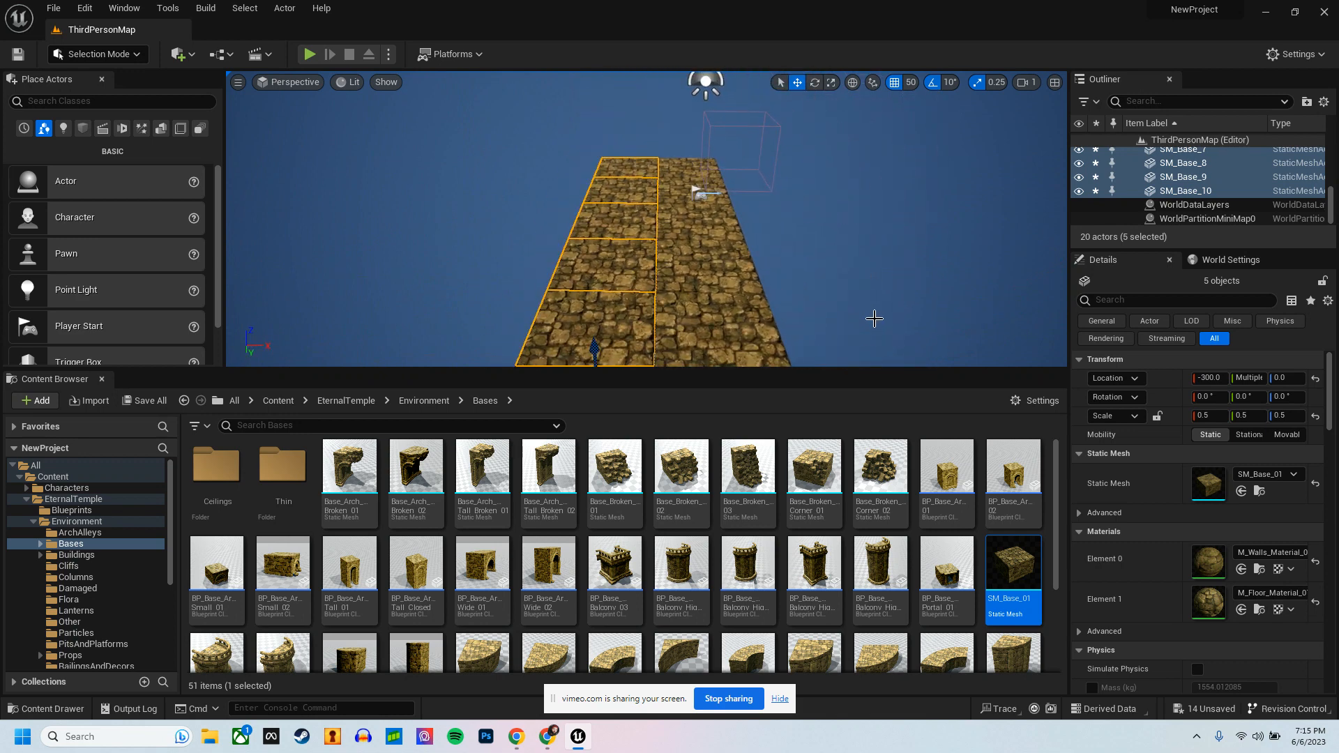
Step: Widen the platform to five rows by duplicating the five-block row outward on both sides, including rows at X 300 and X -600
key("ctrl+d")
right_click_drag(694, 303, 685, 281)
left_click_drag(673, 297, 903, 293)
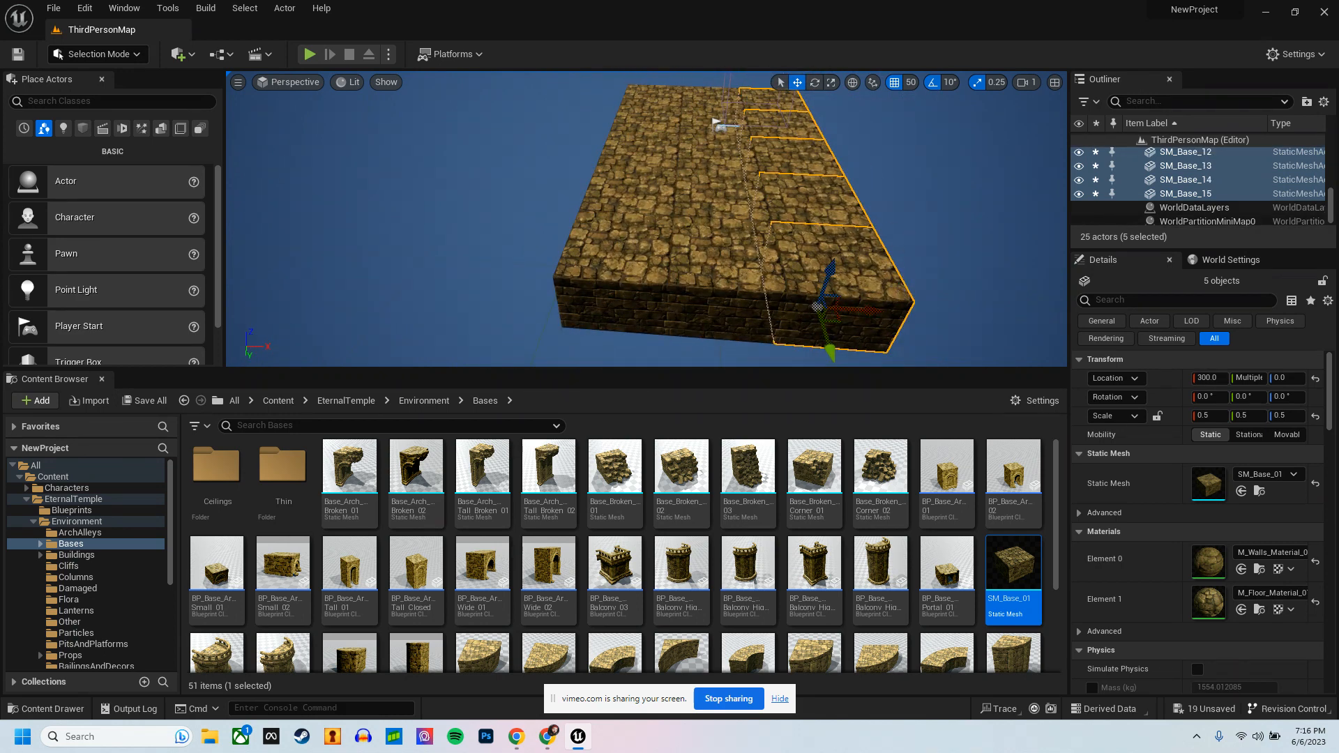
right_click_drag(867, 230, 898, 235)
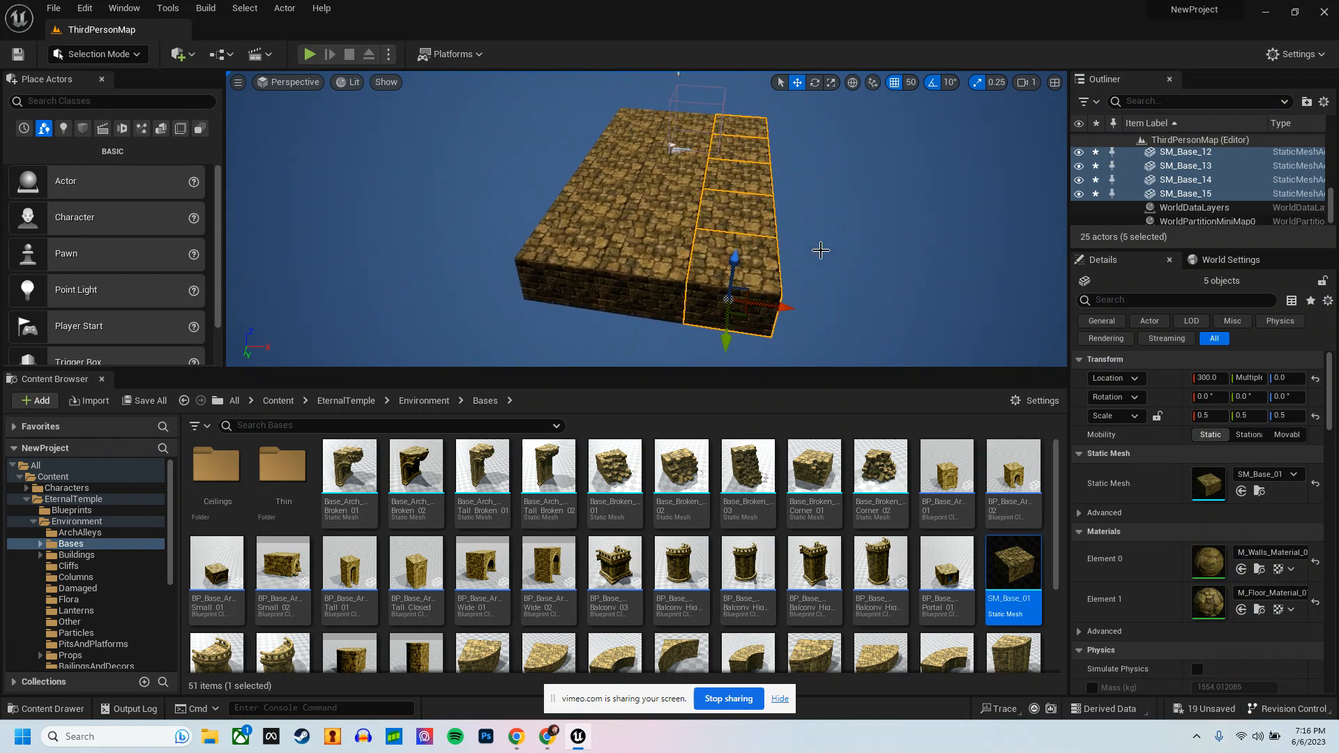
left_click_drag(782, 306, 550, 261)
right_click_drag(549, 261, 679, 226)
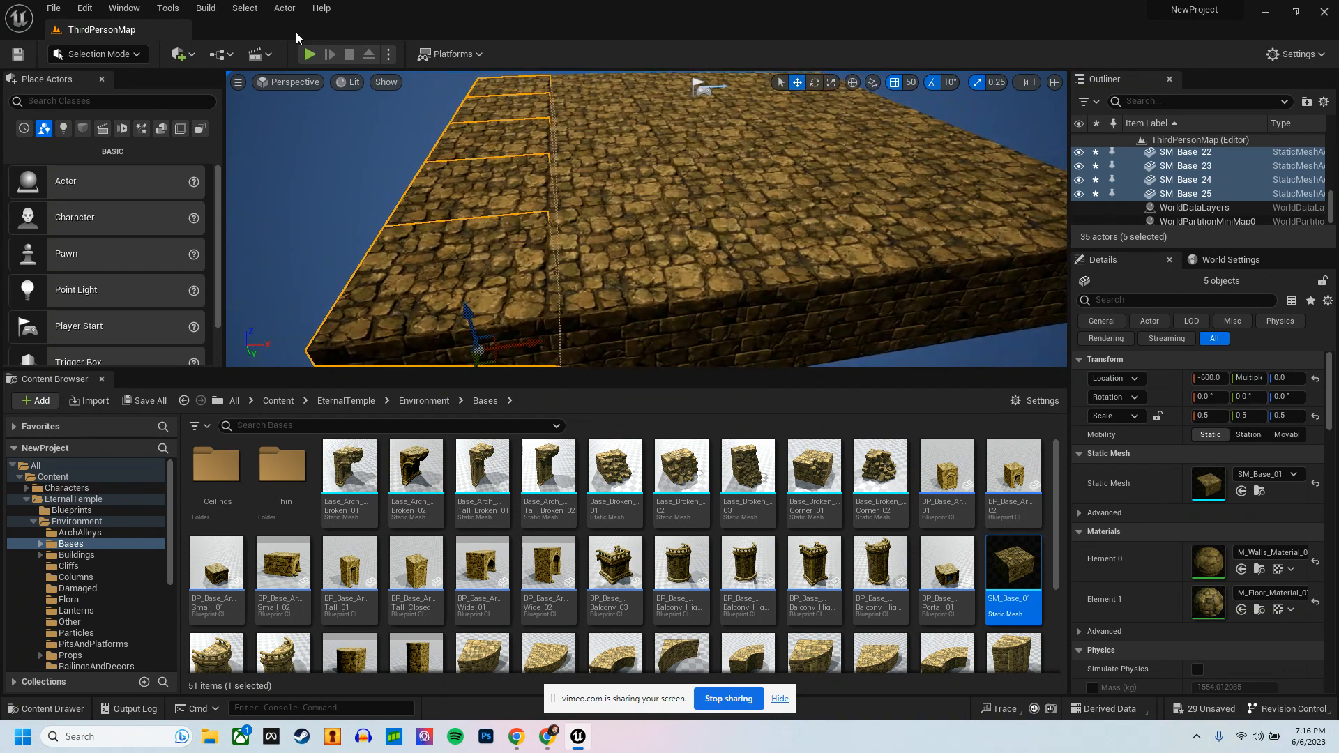
Step: Play-test the level to check the size of the five-by-five platform
left_click(309, 53)
key("w")
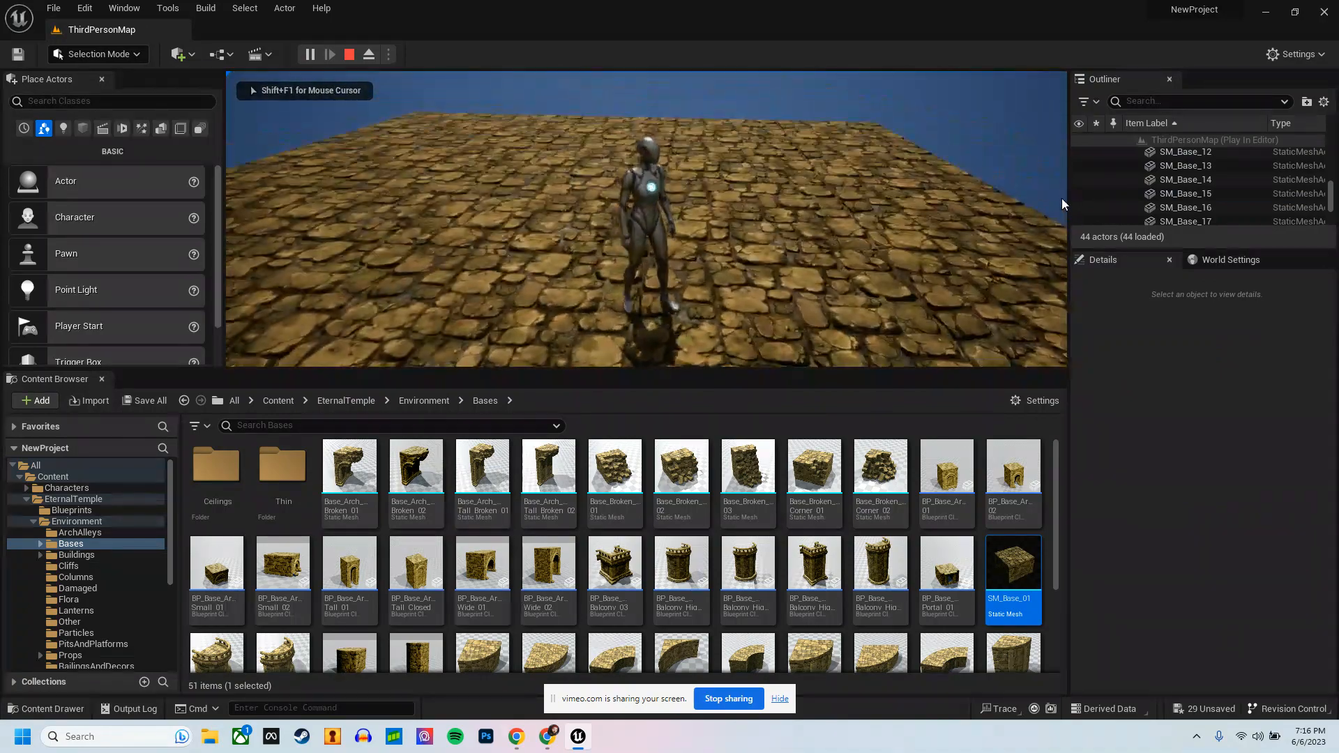
key("w")
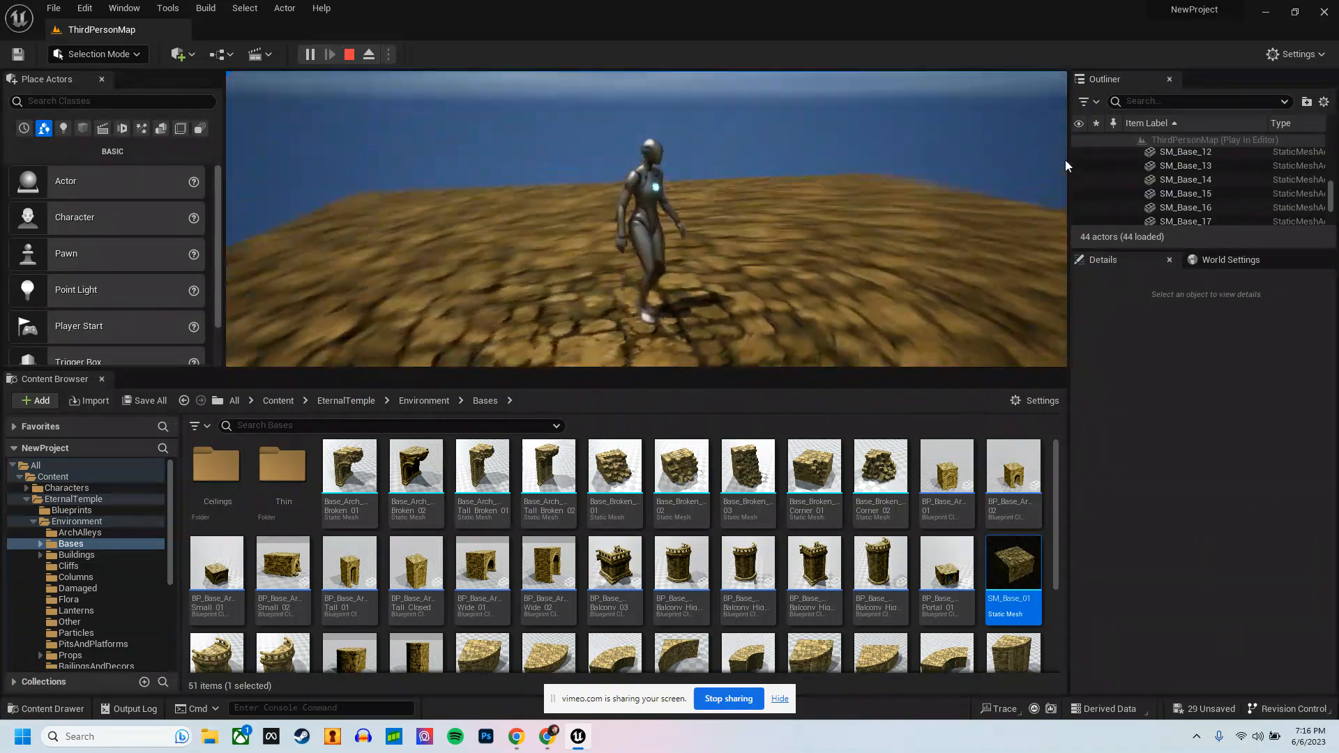
key("Escape")
Step: Create a level instance from all 25 base blocks of the platform, with pivot type Center Min Z
scroll(577, 516, "down", 3)
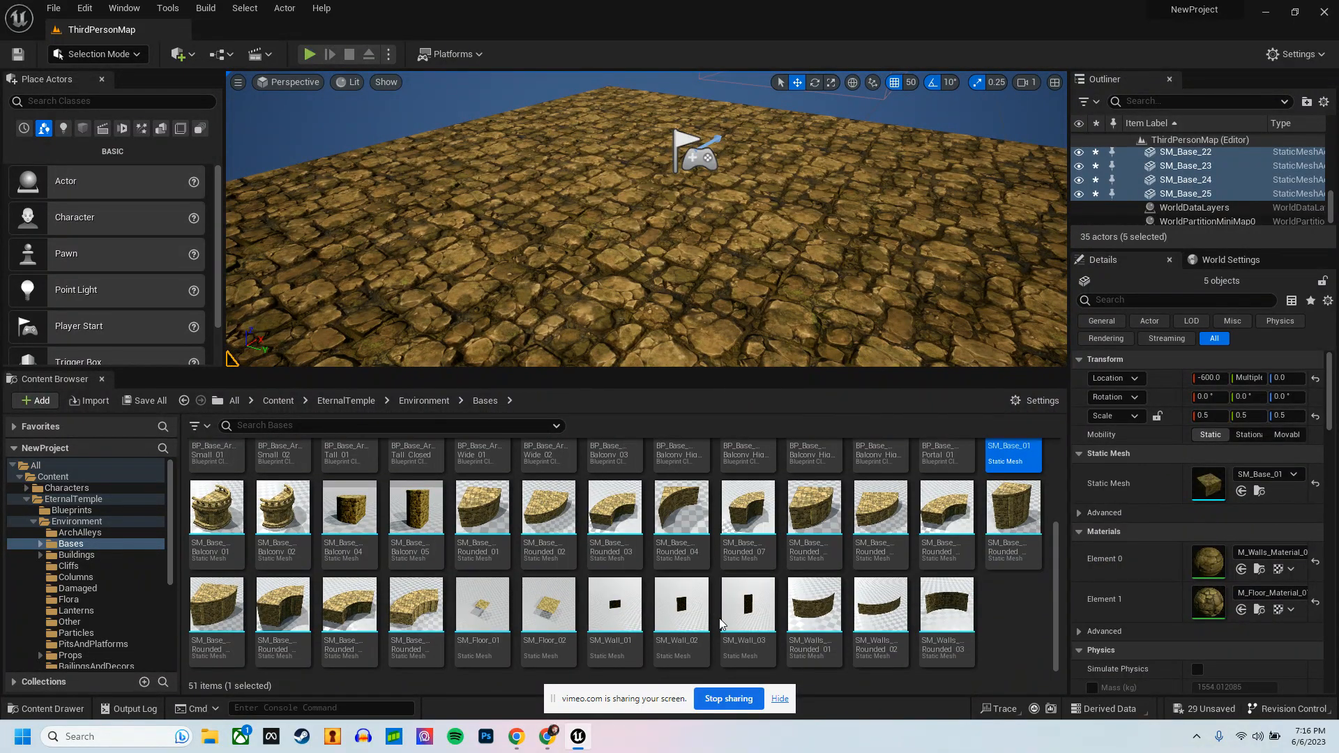
scroll(655, 159, "down", 6)
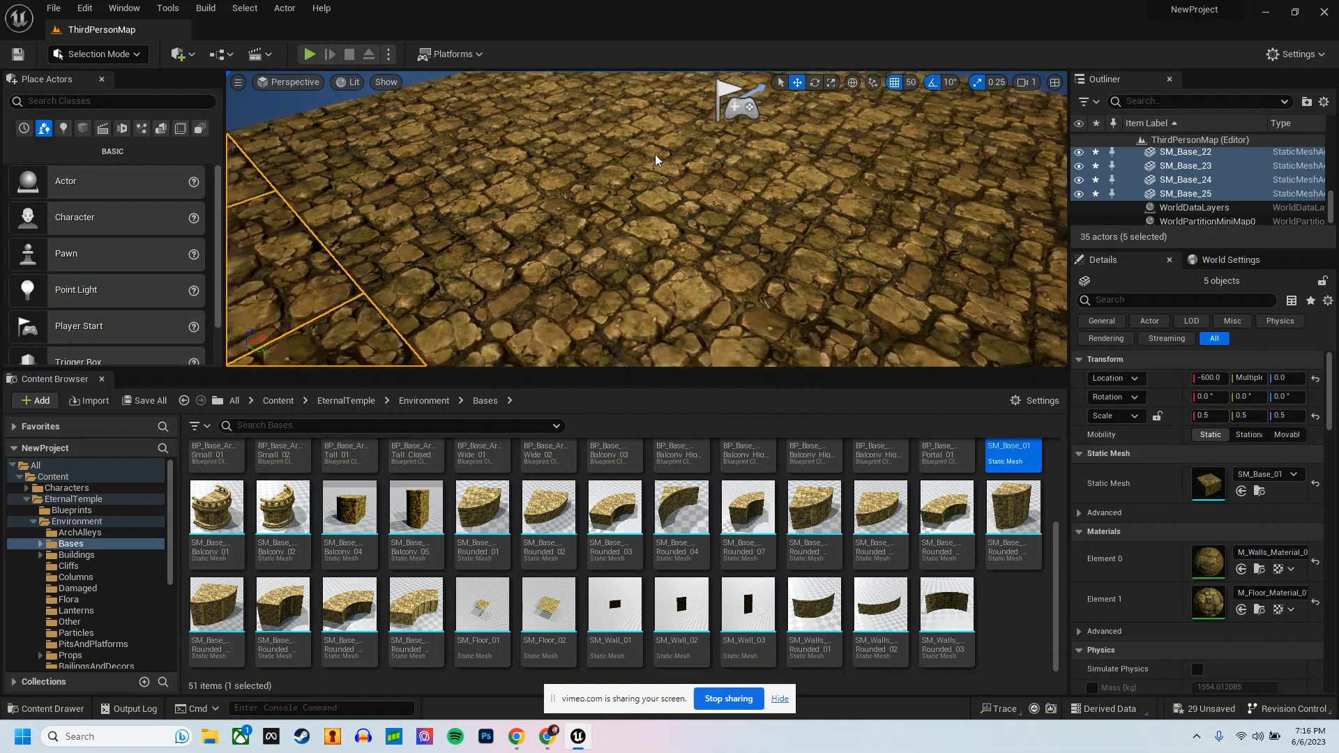
scroll(653, 159, "down", 3)
left_click(1161, 195)
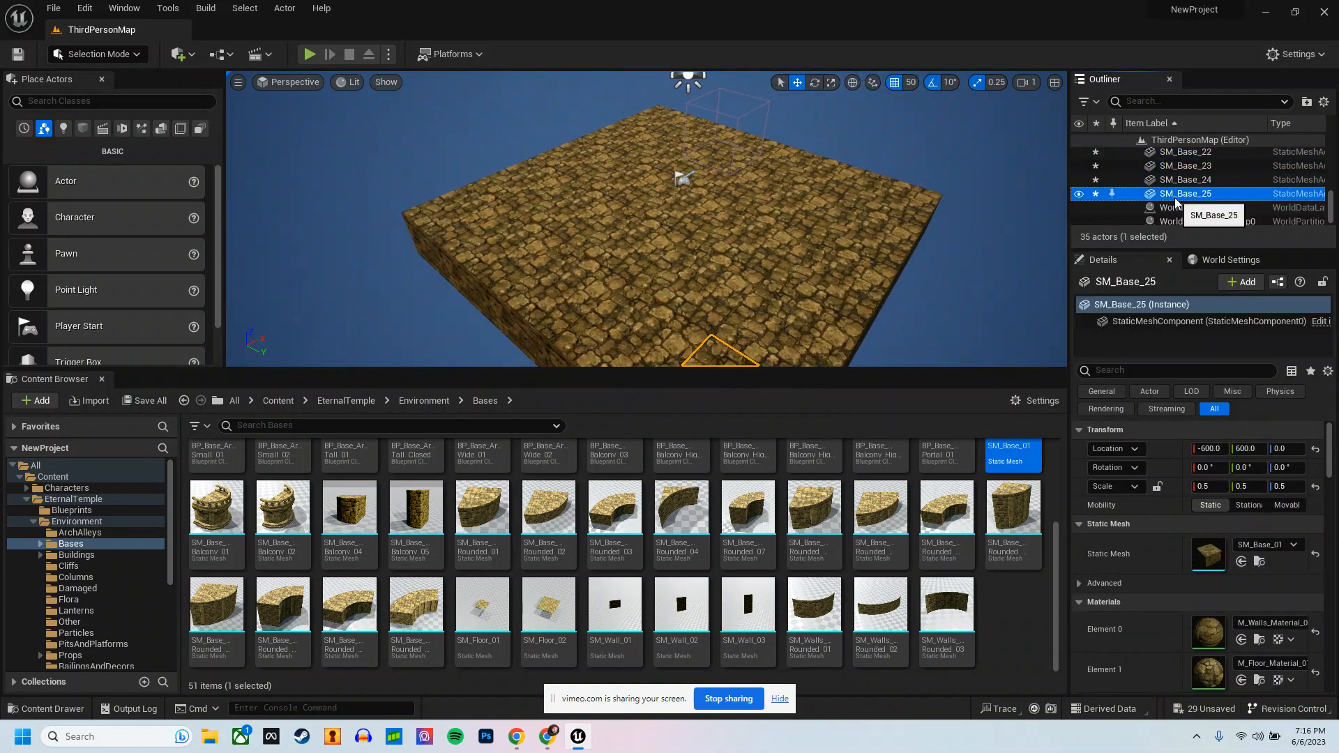
scroll(1171, 198, "up", 5)
scroll(1178, 195, "up", 4)
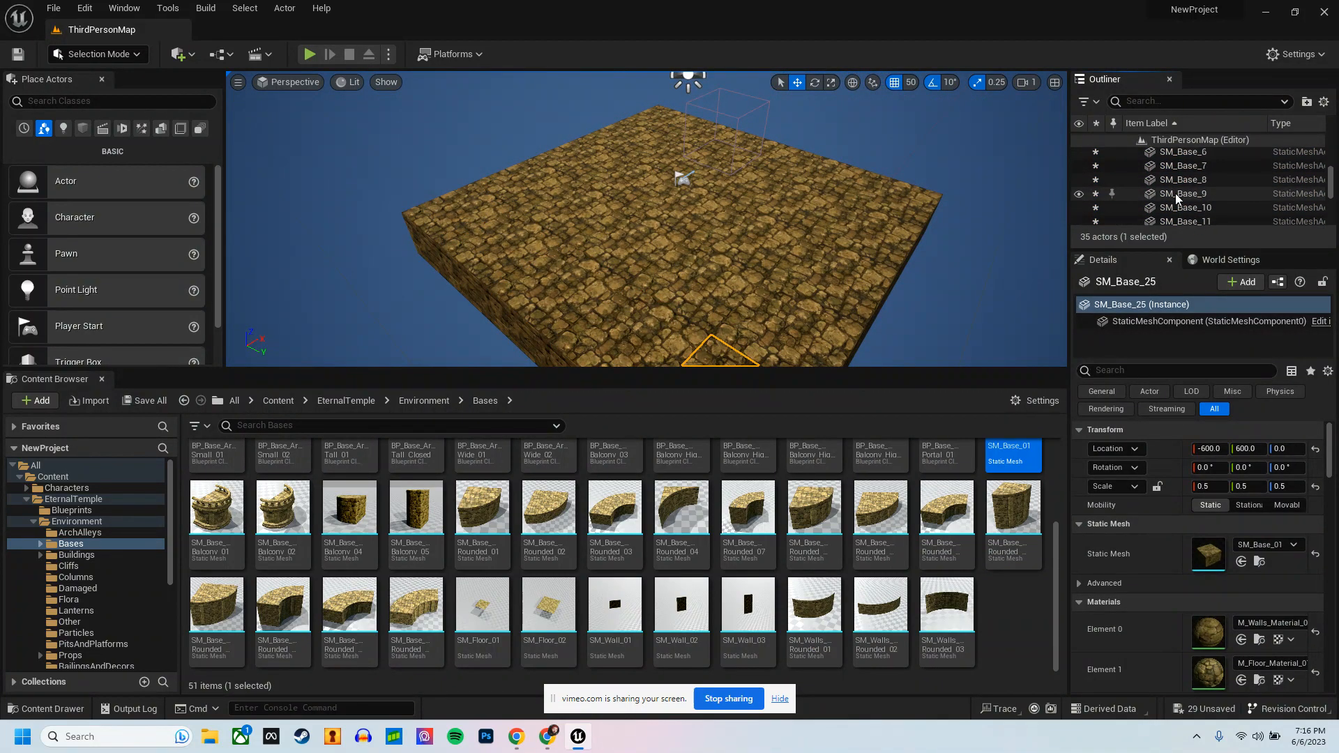
left_click(1184, 172, "shift")
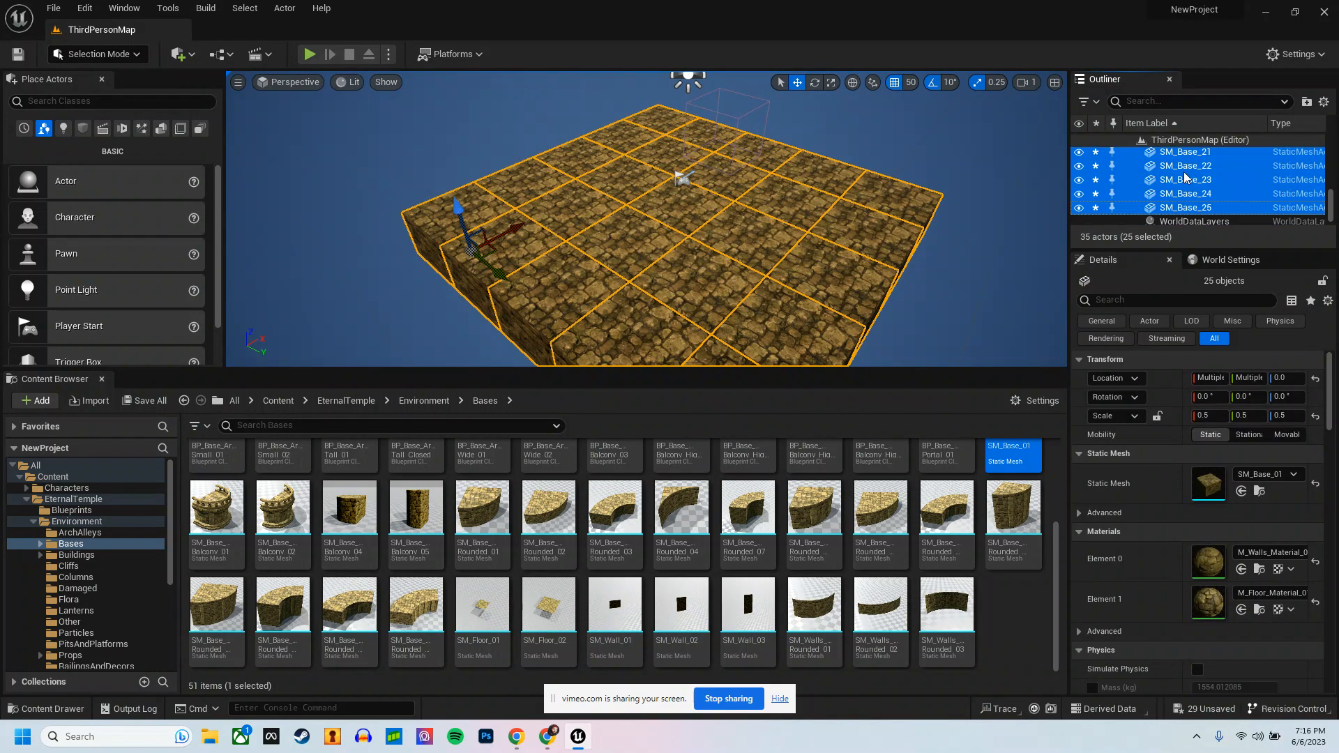
right_click_drag(749, 205, 805, 221)
scroll(1204, 171, "up", 3)
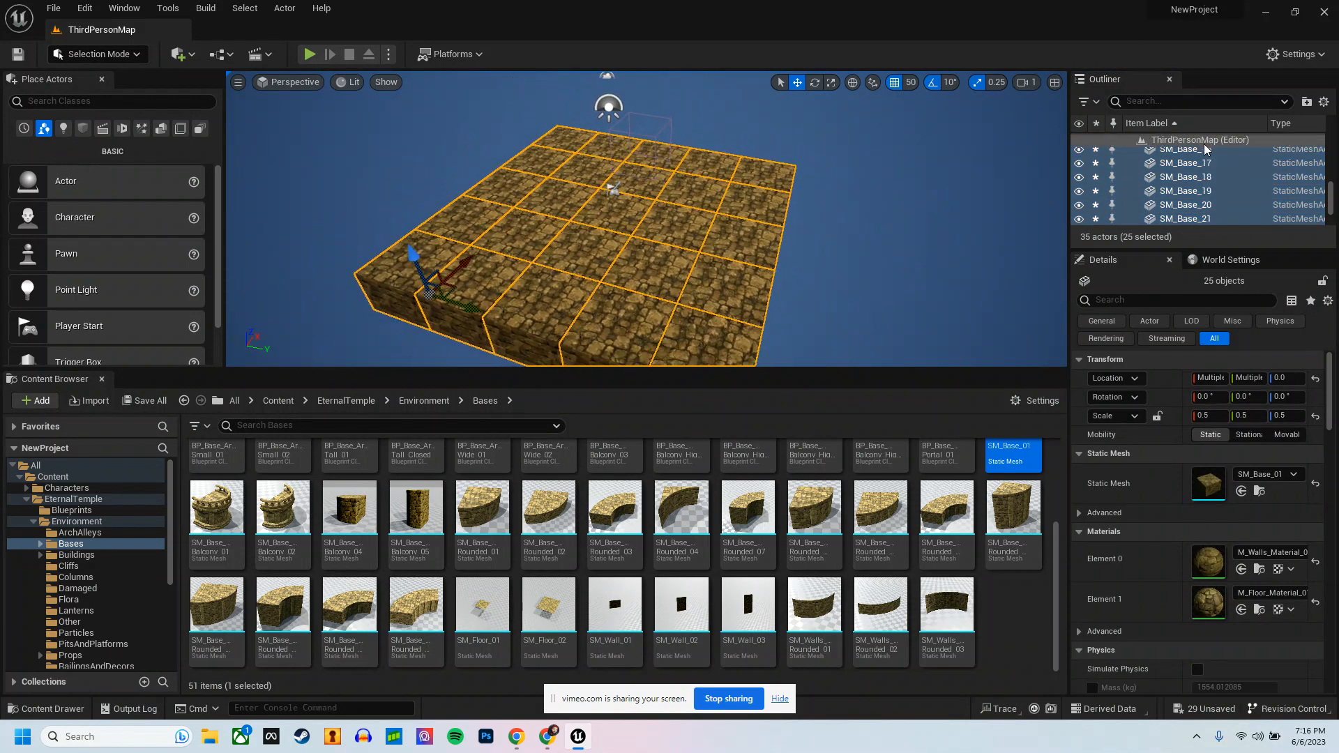
right_click(592, 261)
mouse_move(718, 579)
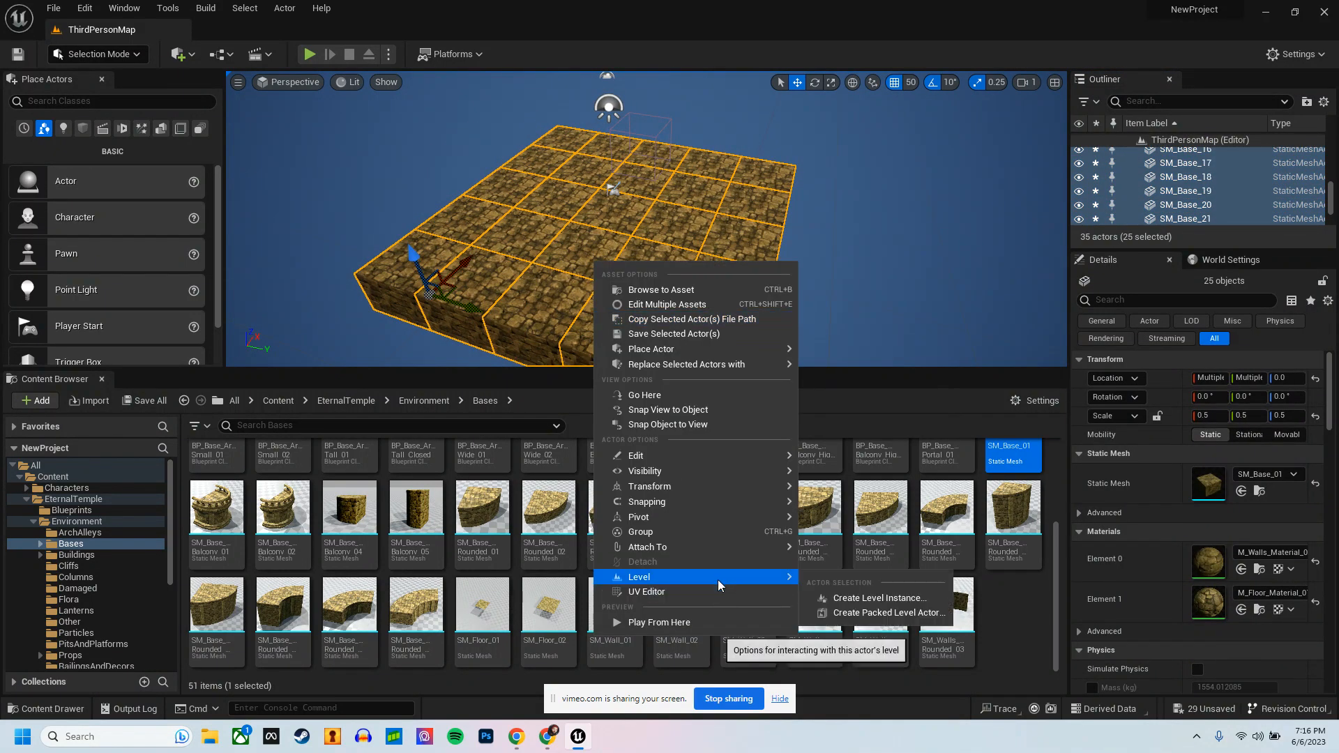
left_click(880, 598)
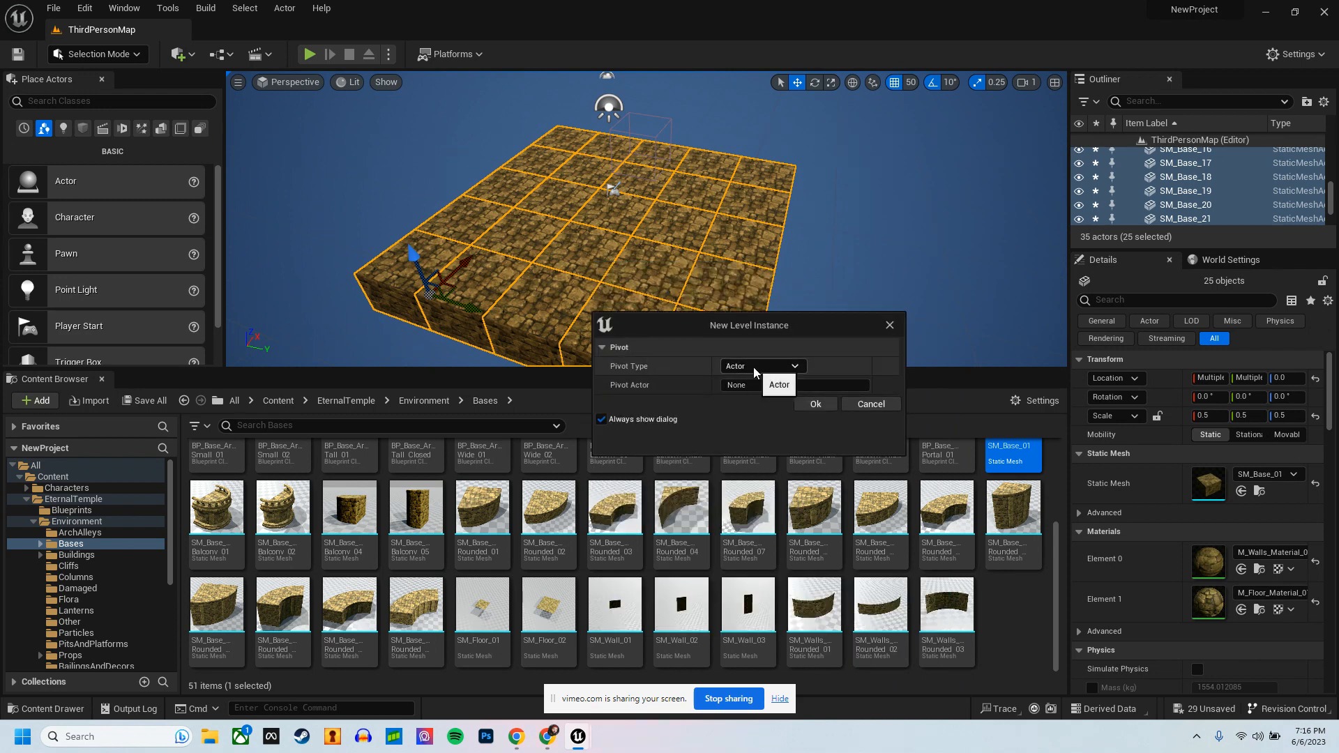
left_click(755, 368)
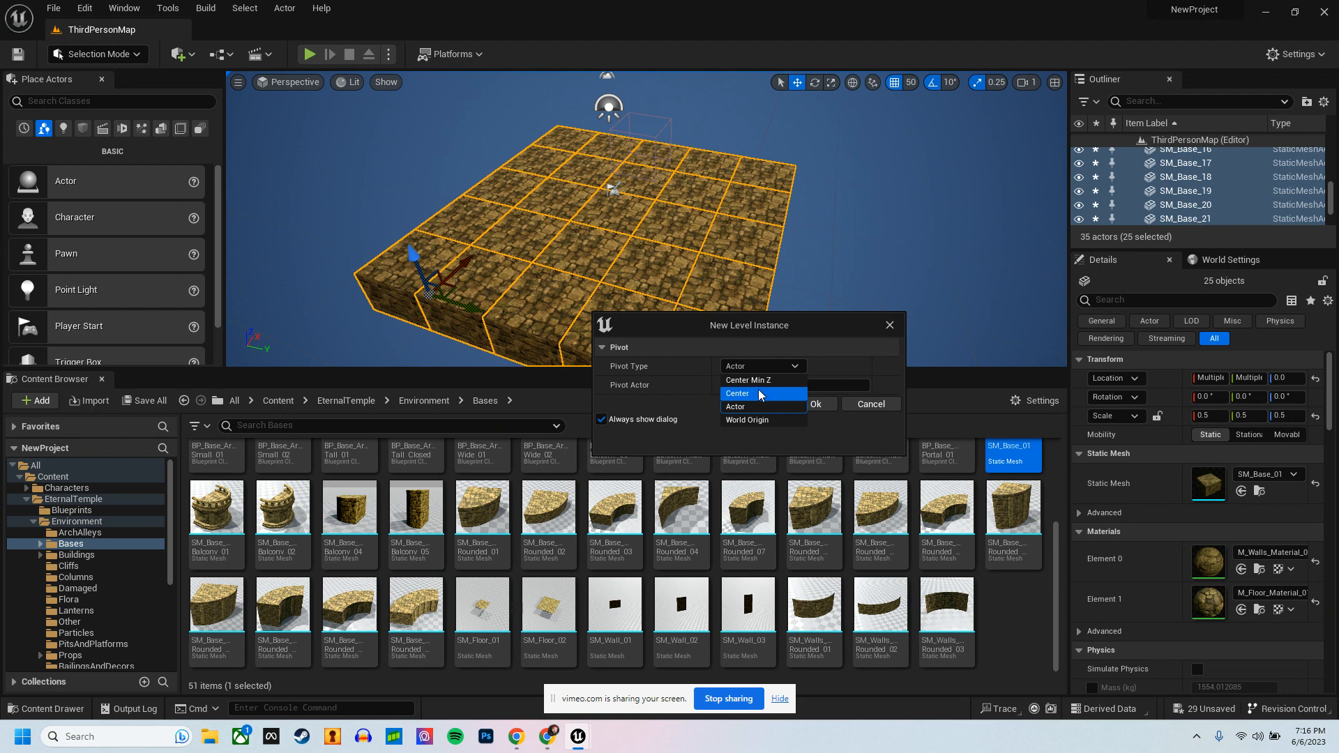
left_click(763, 384)
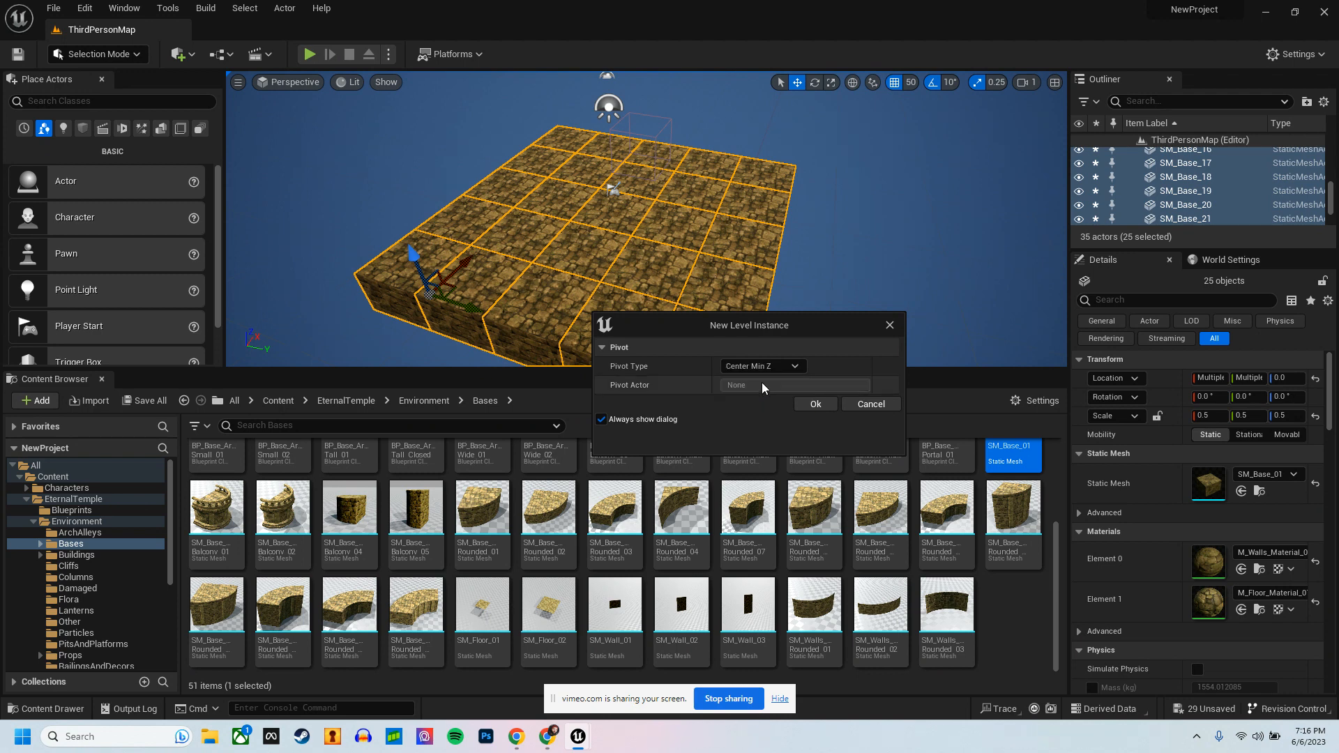
left_click(814, 404)
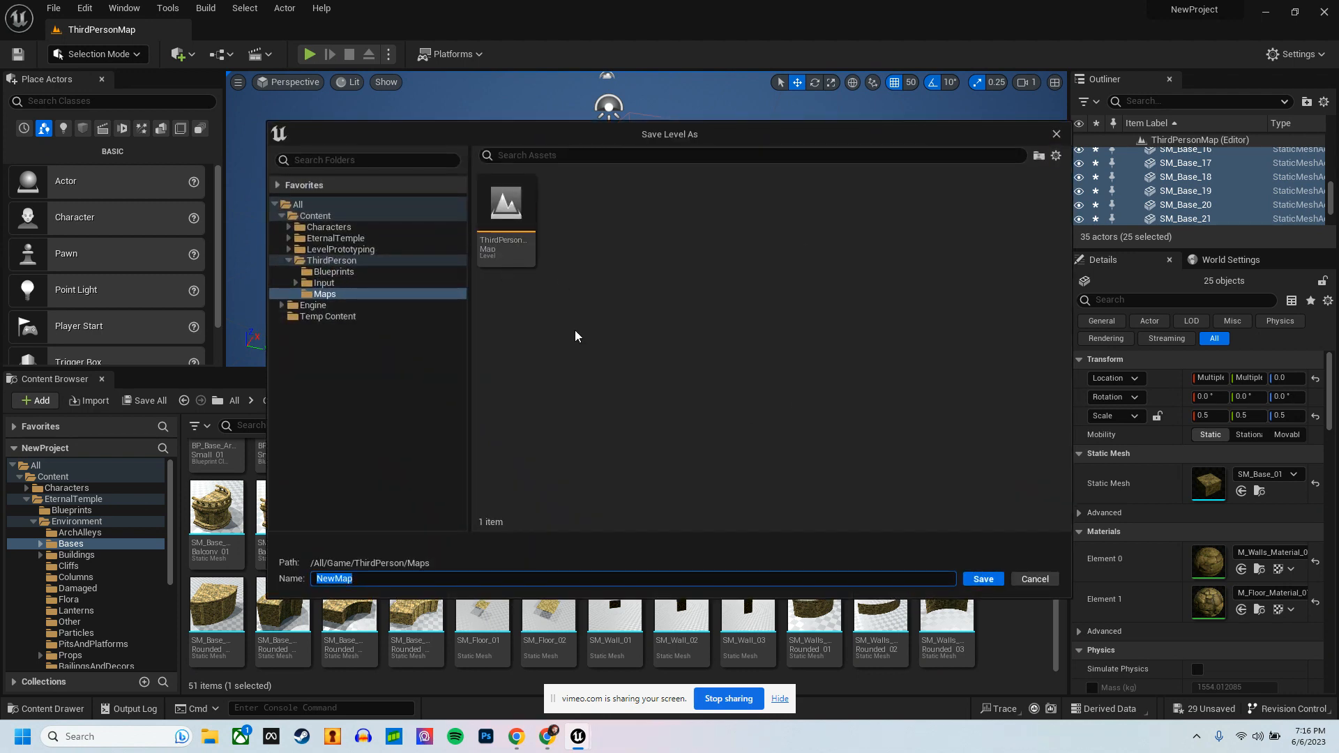
Step: Save the level instance as Bridge_Base_Instance in a new Instances folder inside ThirdPerson
left_click(339, 261)
right_click(859, 324)
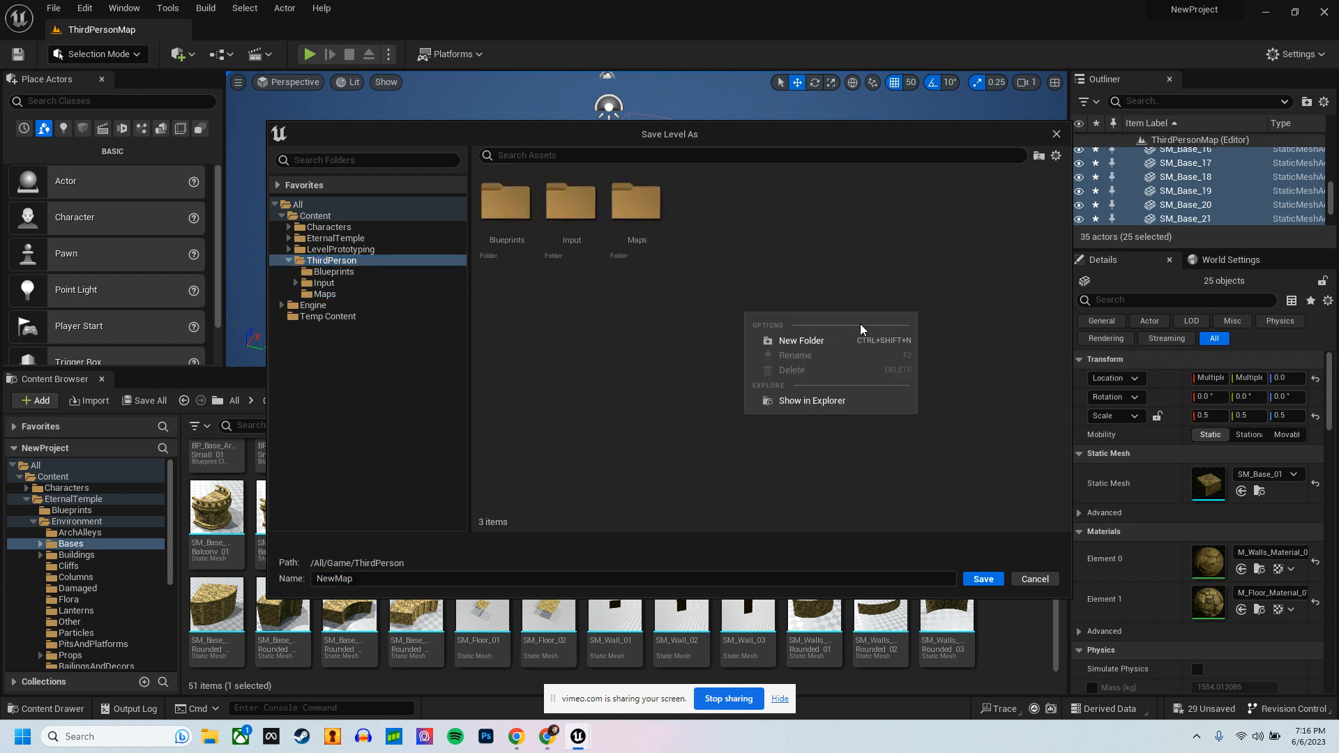
left_click(844, 343)
type("Instances")
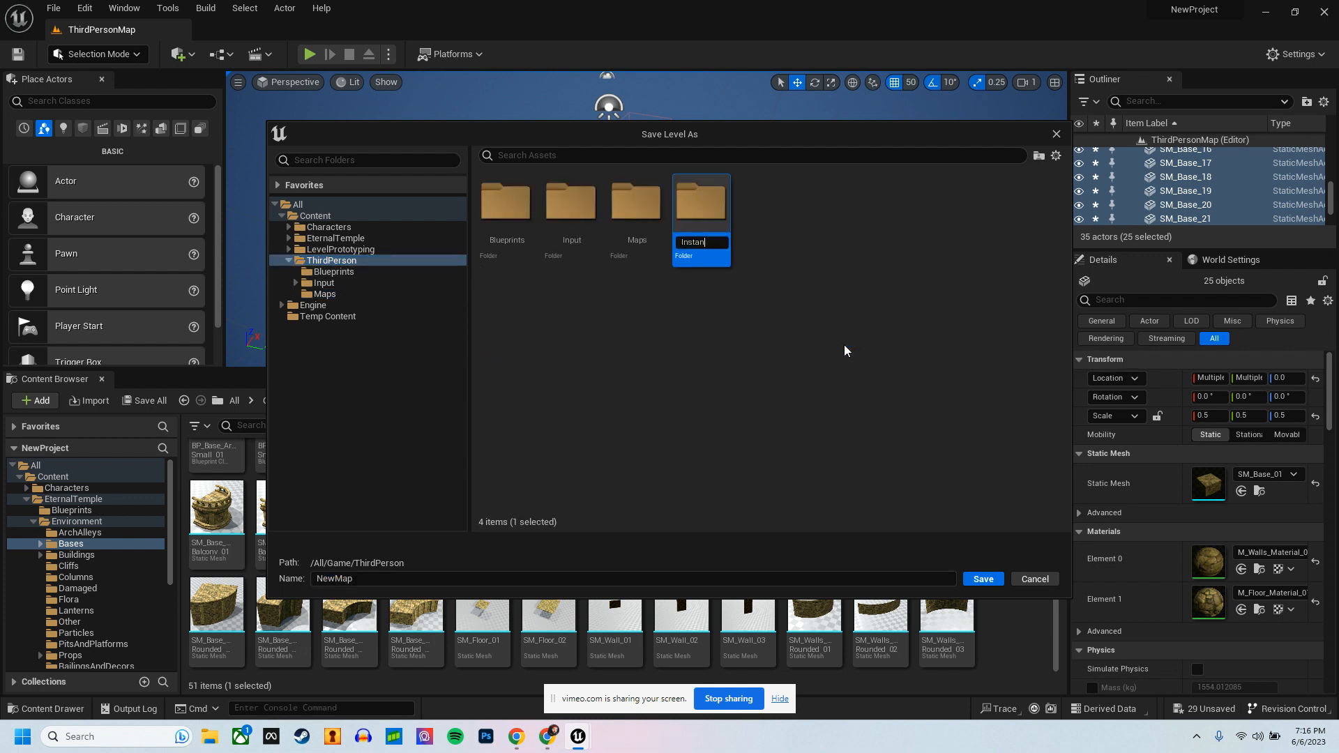
key("Return")
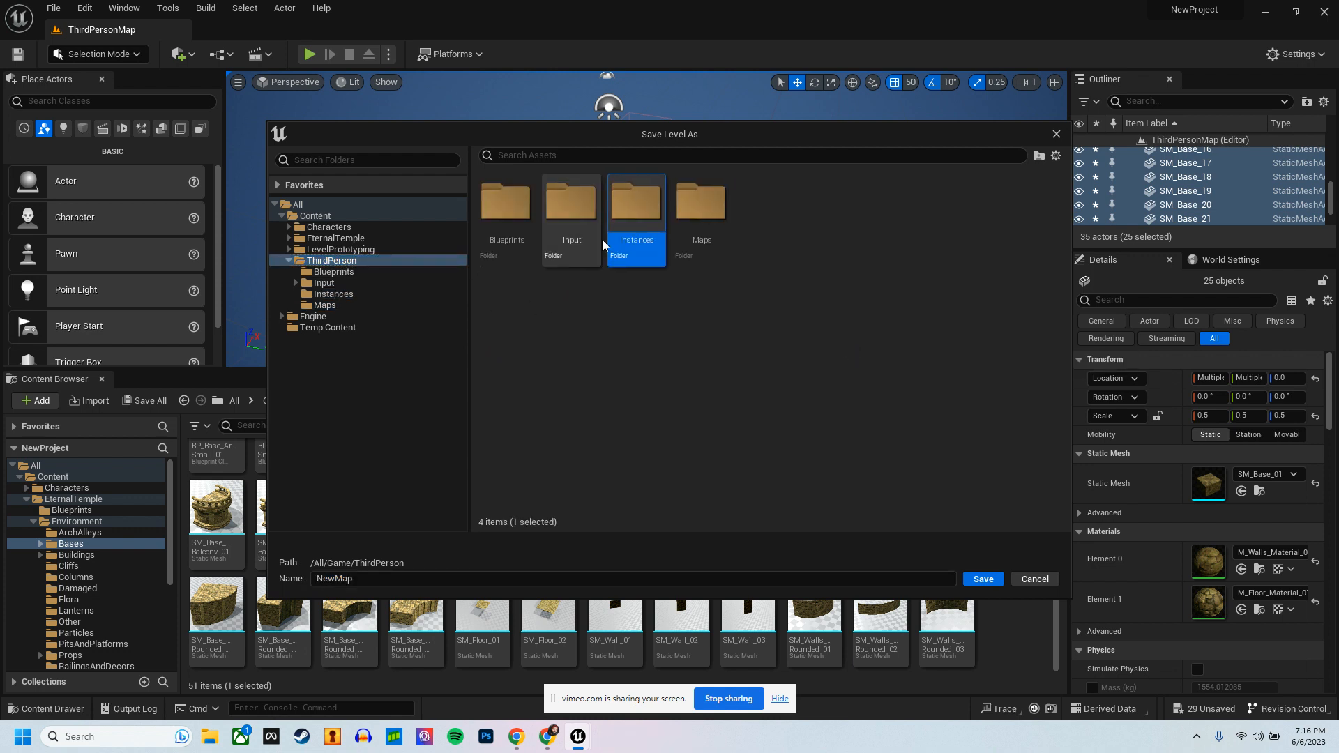
double_click(635, 209)
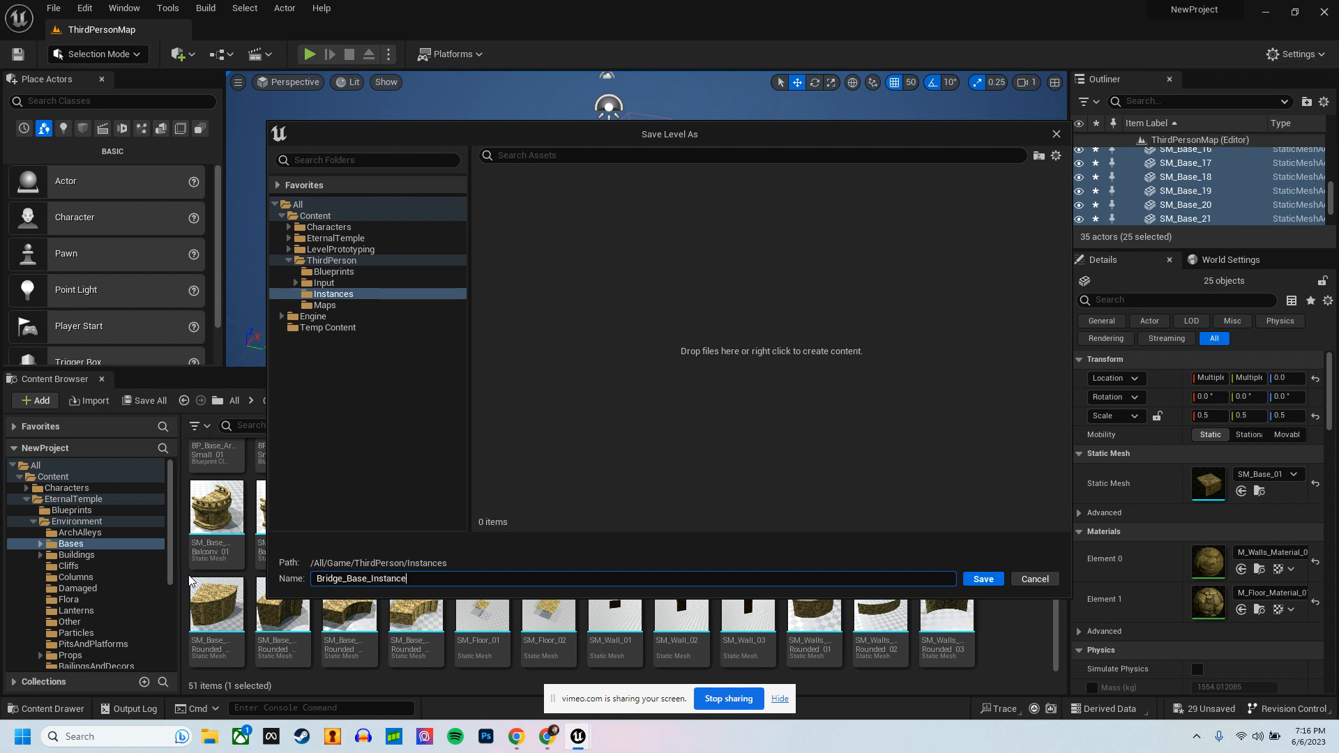
key("Return")
Step: Select the Bridge_Base_Instance platform as one object and collapse its list of child blocks
right_click_drag(697, 296, 851, 265)
left_click(850, 265)
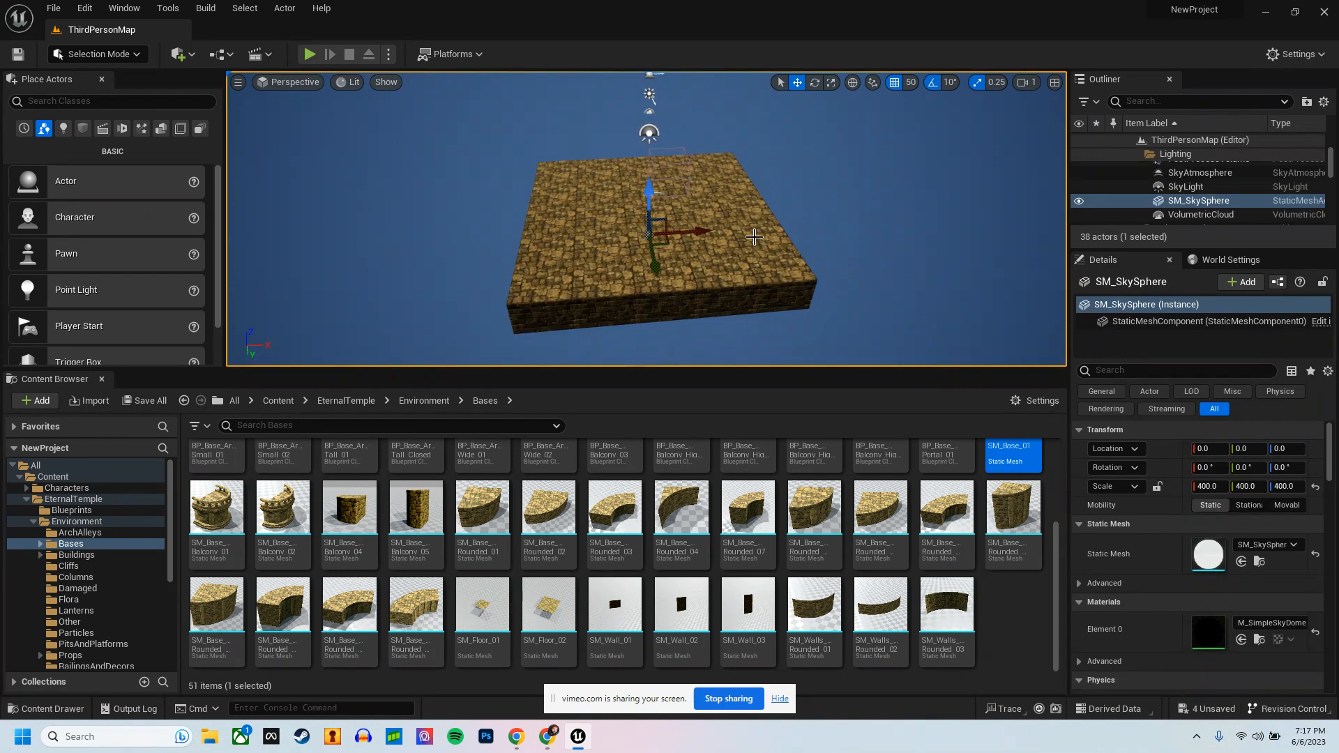
left_click(709, 236)
right_click_drag(627, 269, 682, 246)
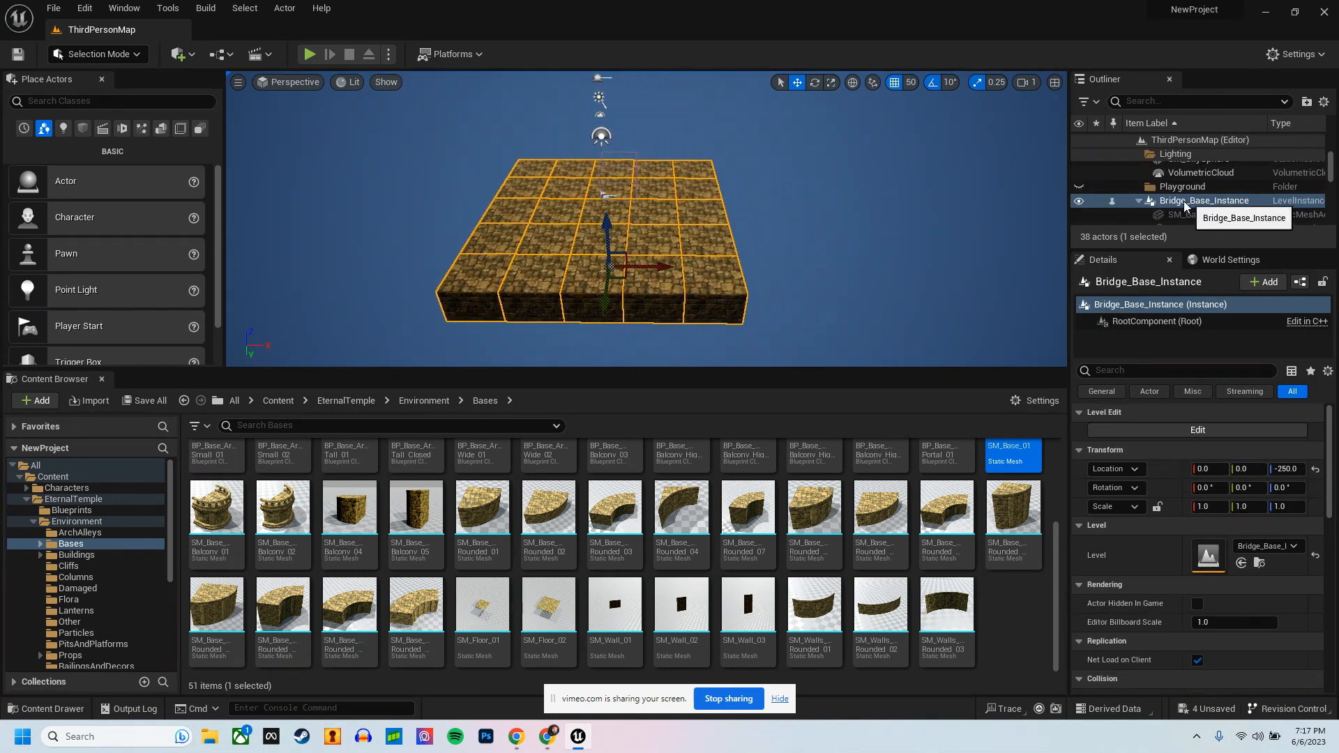
left_click(1139, 202)
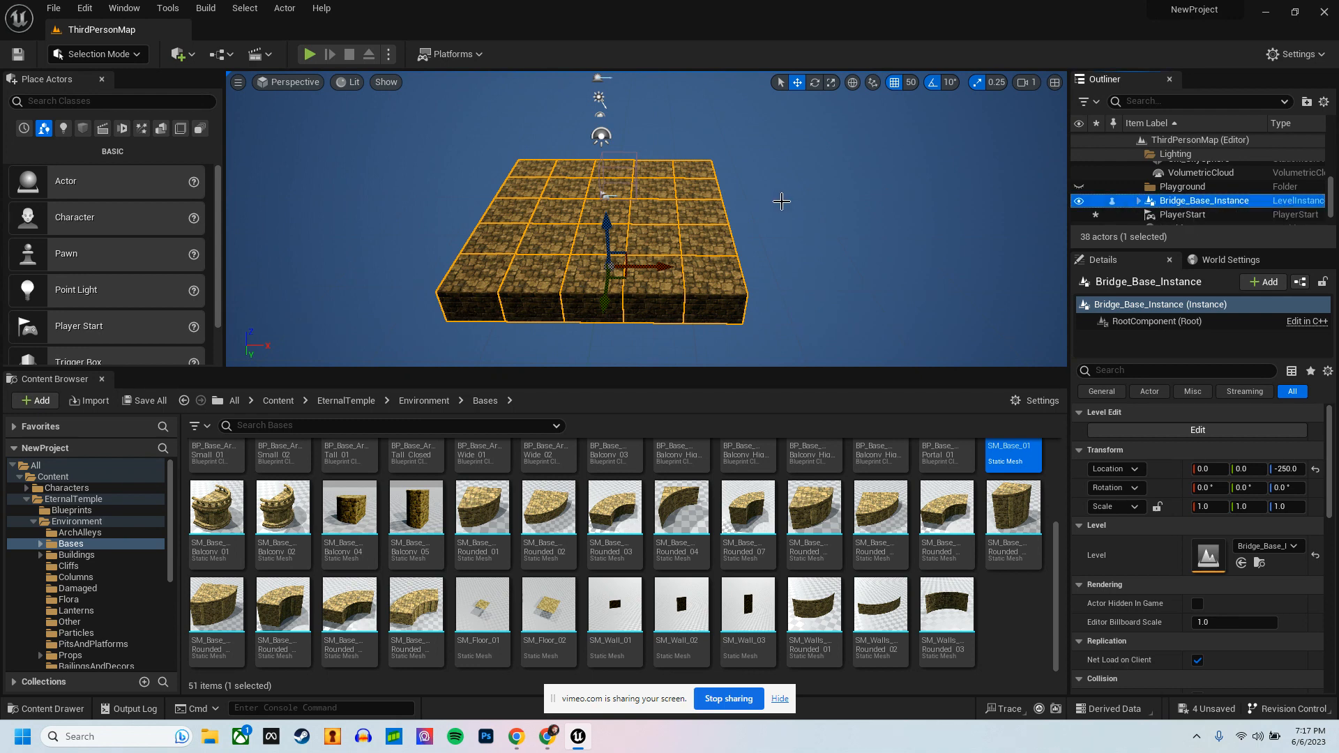
Step: Extend the platform by duplicating Bridge_Base_Instance twice in line, placing the copies at X 1500 and X 3000
right_click_drag(782, 202, 780, 202)
left_click_drag(633, 289, 842, 272, "alt")
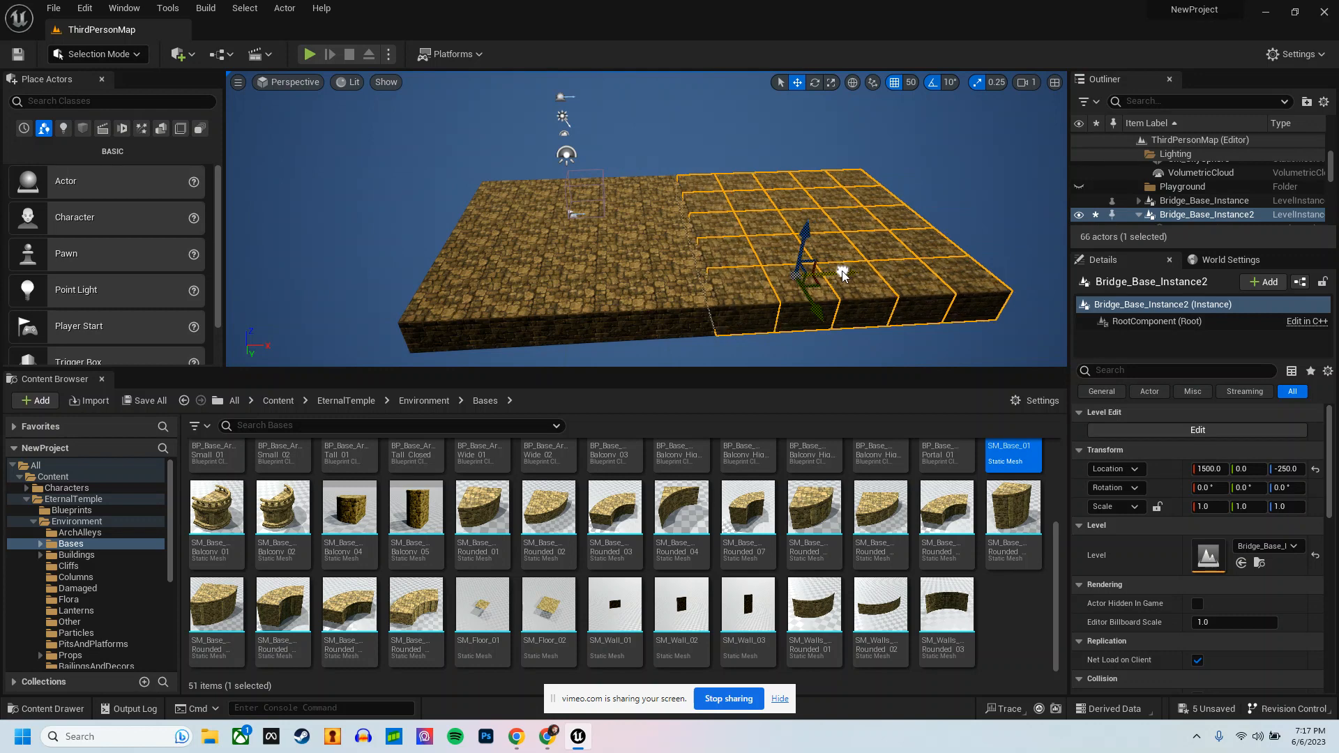
key("d")
right_click_drag(802, 283, 730, 295)
key("s")
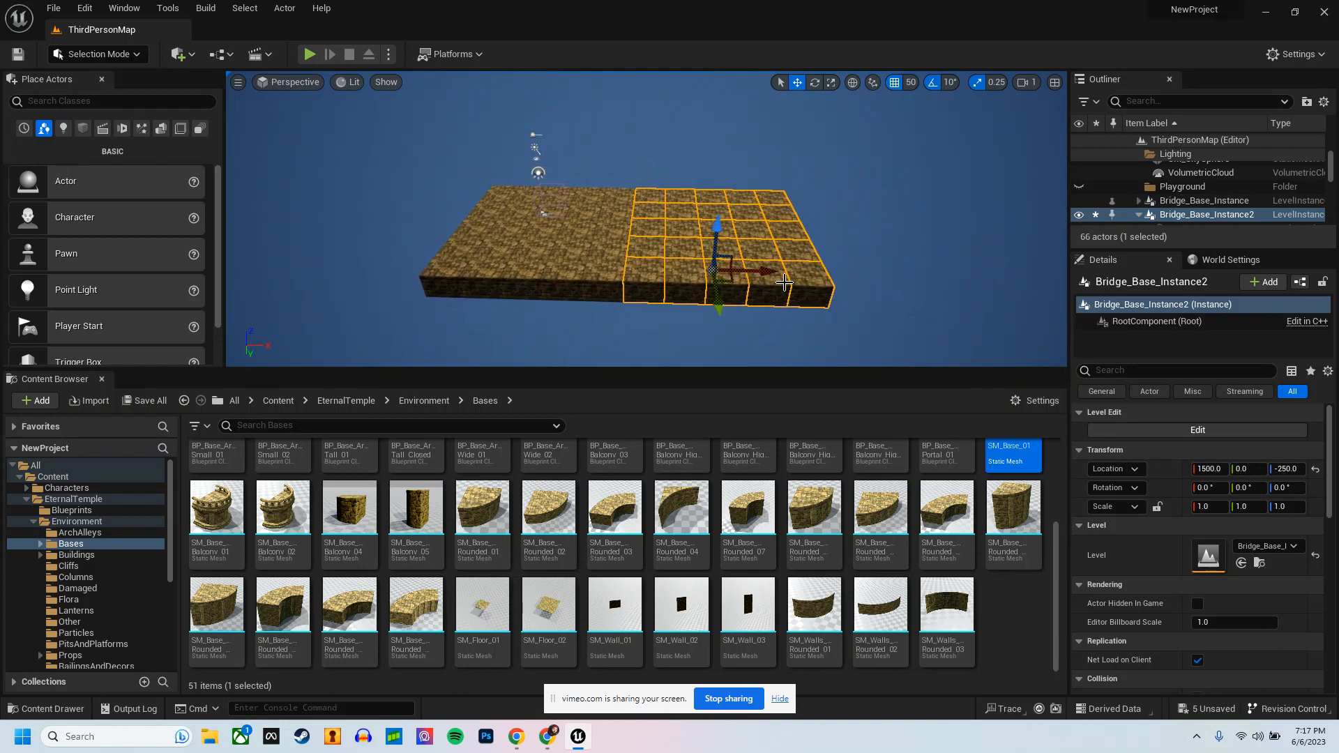
left_click_drag(784, 282, 938, 269, "alt")
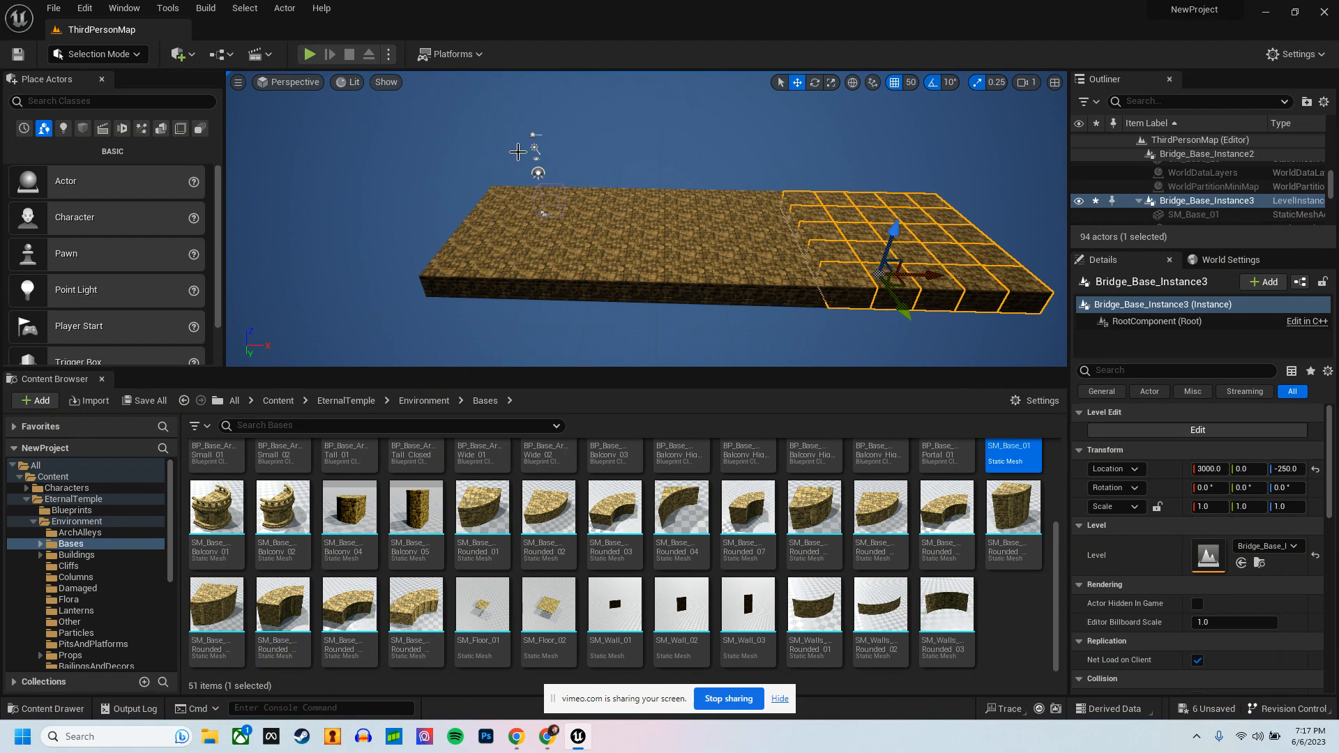
Step: Play-test the level to check the walkway made of three platform instances
right_click_drag(518, 152, 517, 152)
left_click(310, 54)
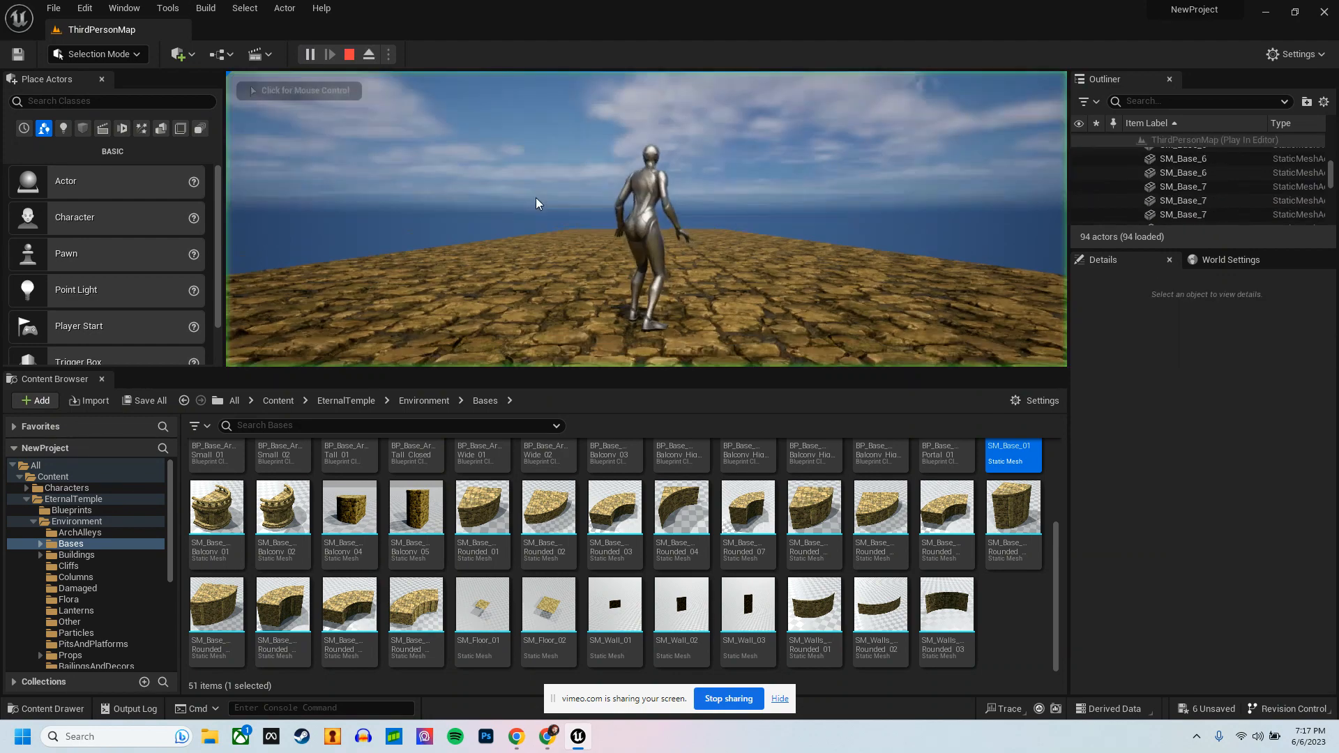
left_click(538, 204)
key("Escape")
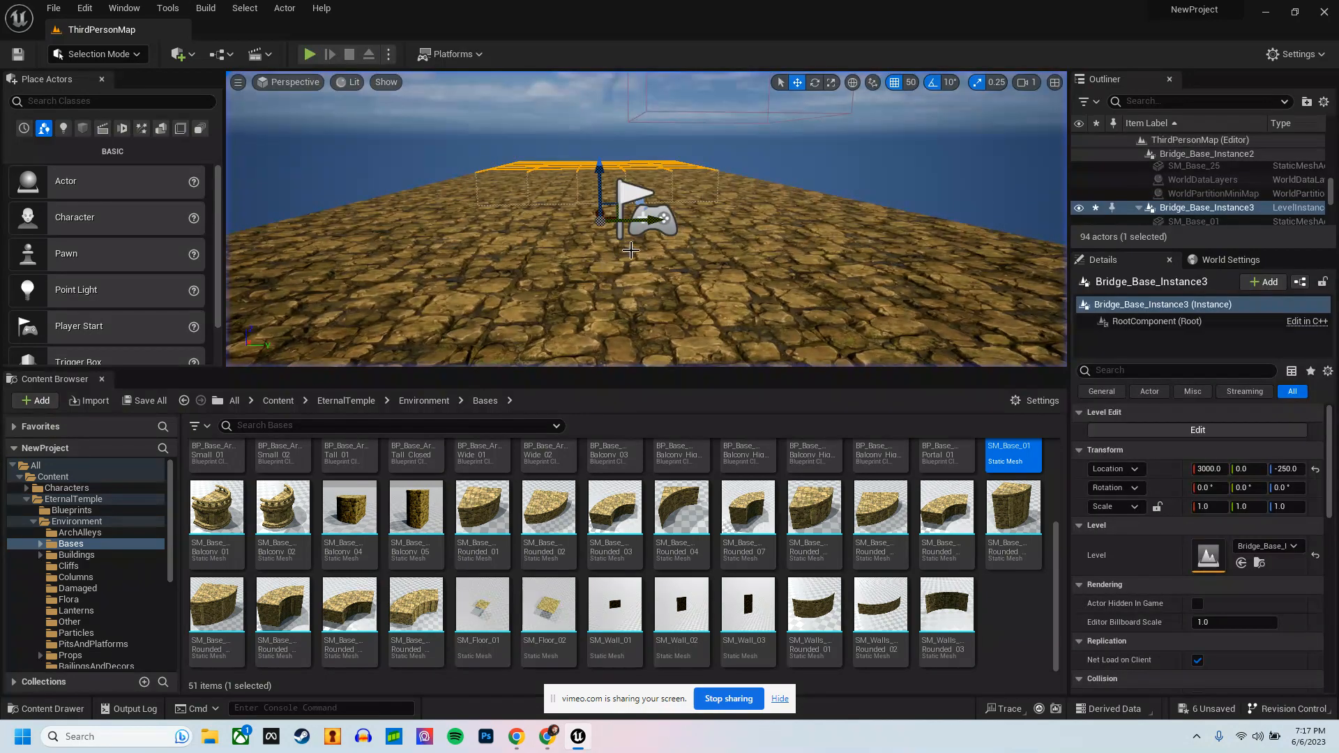
Step: Select the original platform instance and open its Bridge_Base_Instance level from the ThirdPerson/Instances content folder
key("s")
right_click_drag(645, 253, 409, 313)
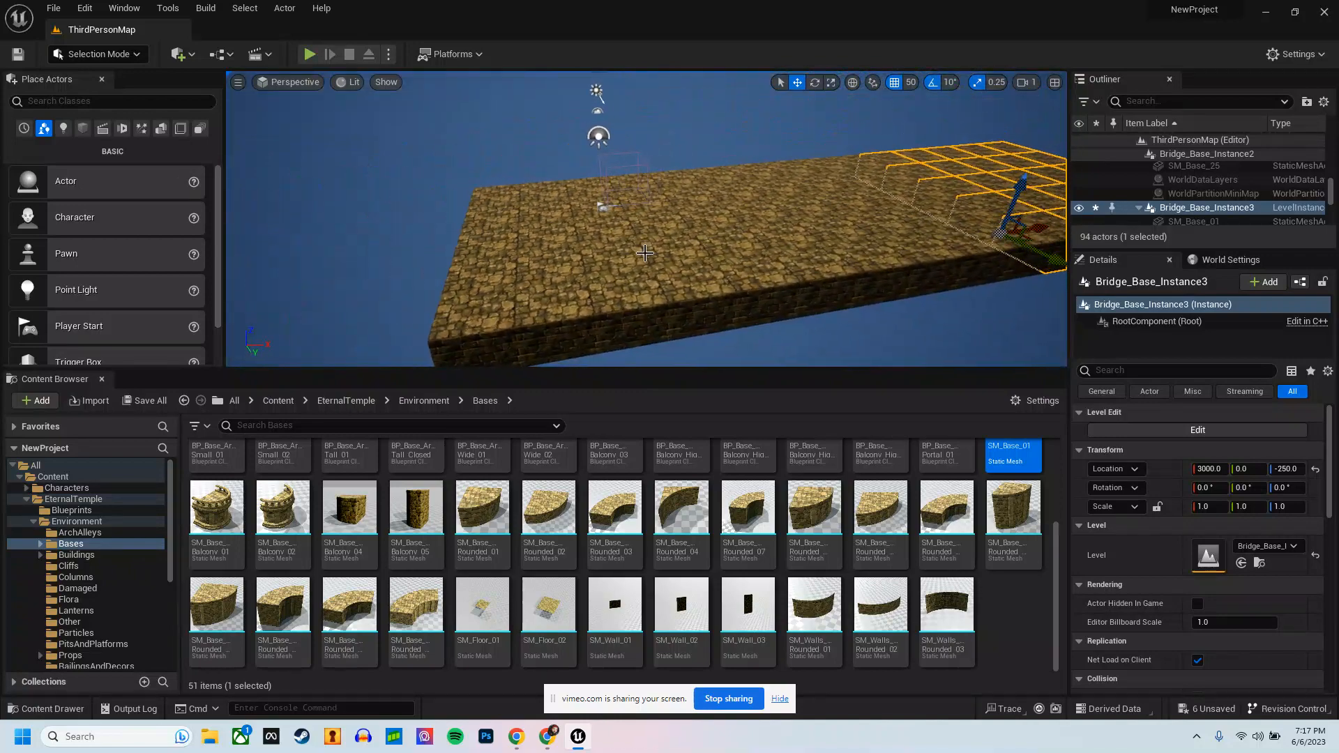
left_click(571, 295)
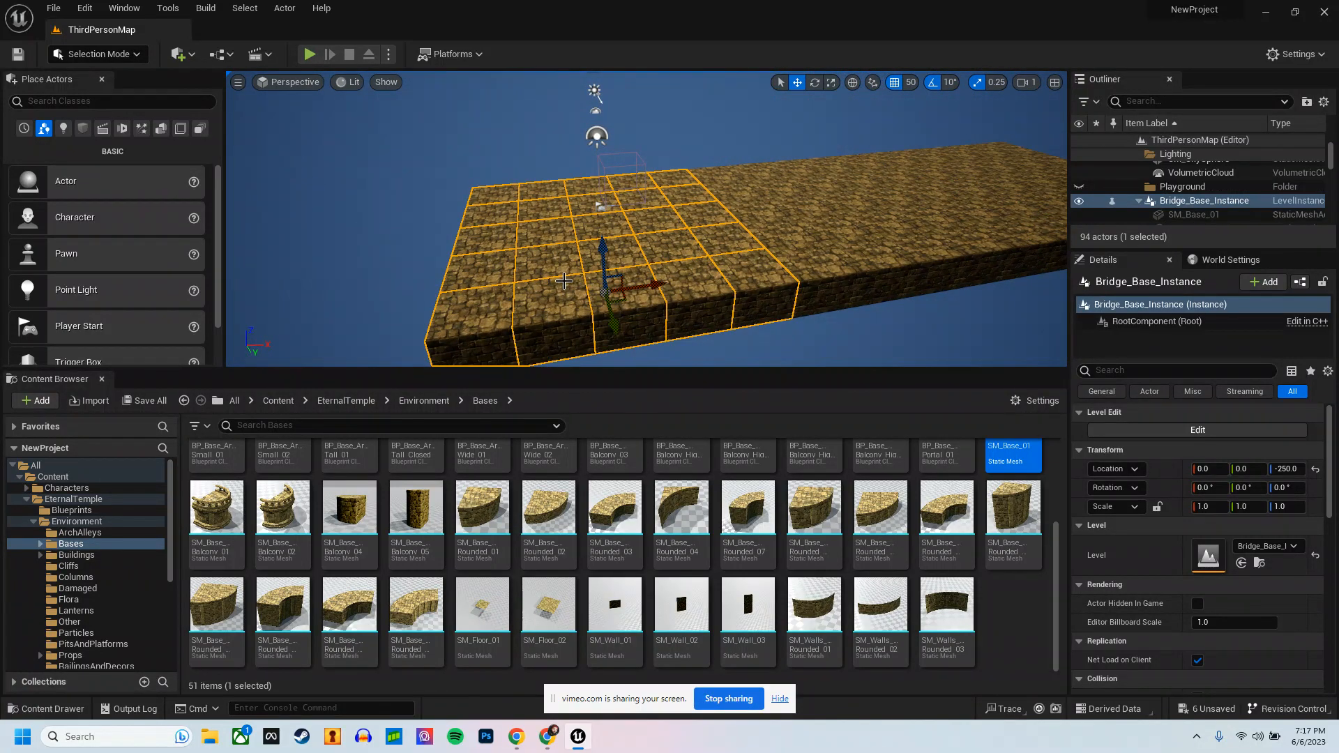
scroll(421, 483, "up", 3)
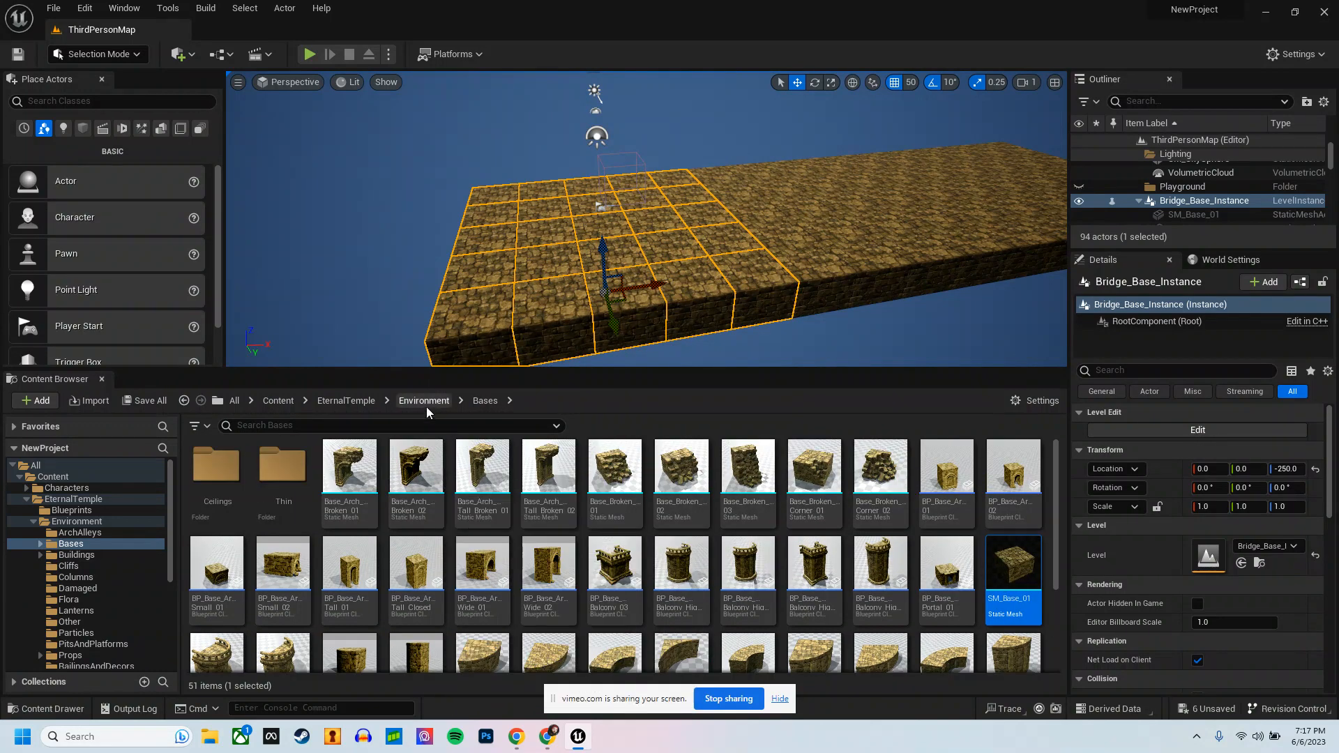
left_click(425, 404)
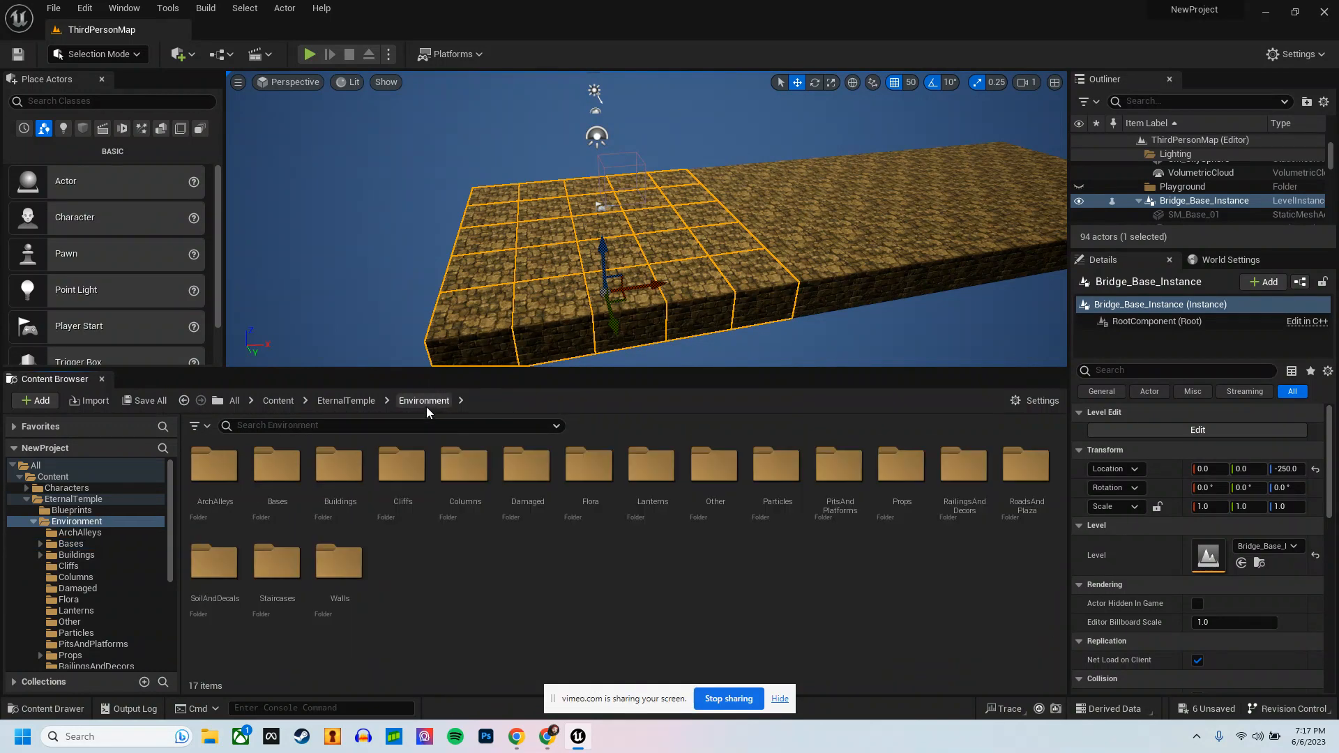
left_click(261, 402)
left_click(340, 469)
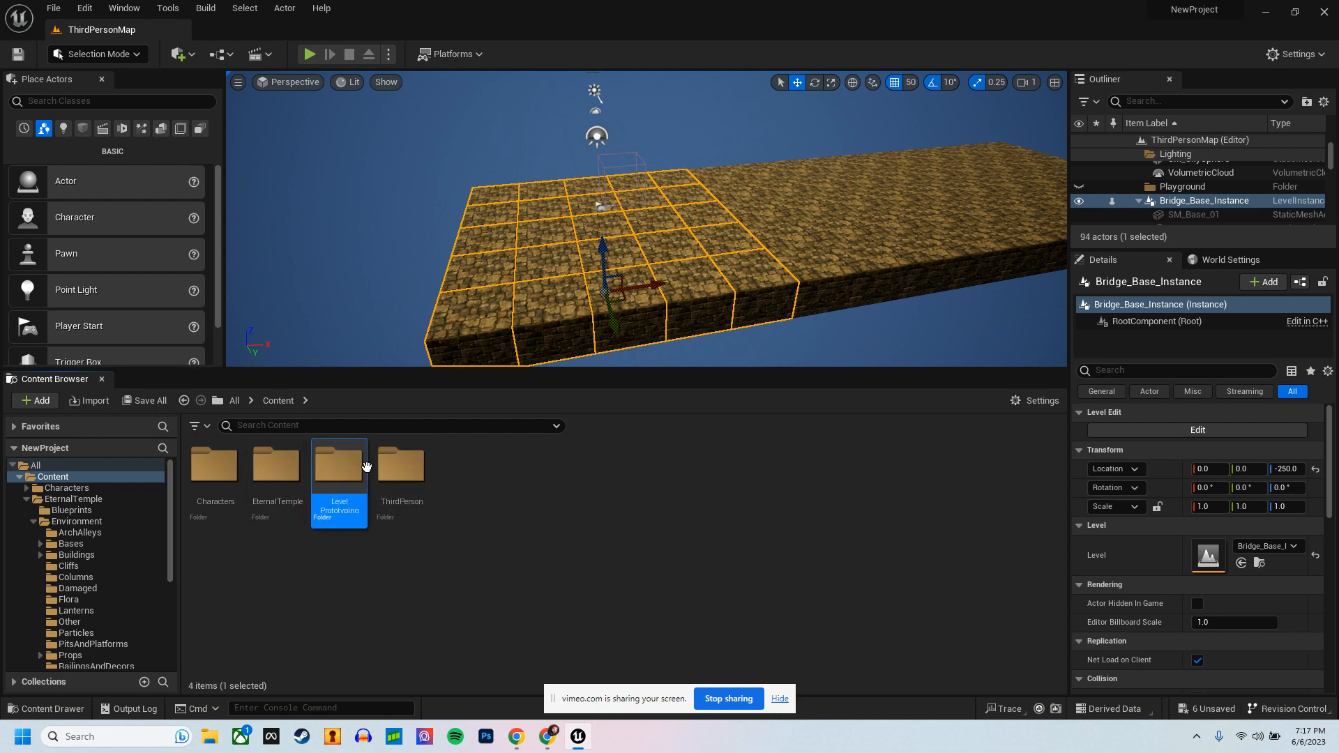
double_click(401, 464)
double_click(338, 464)
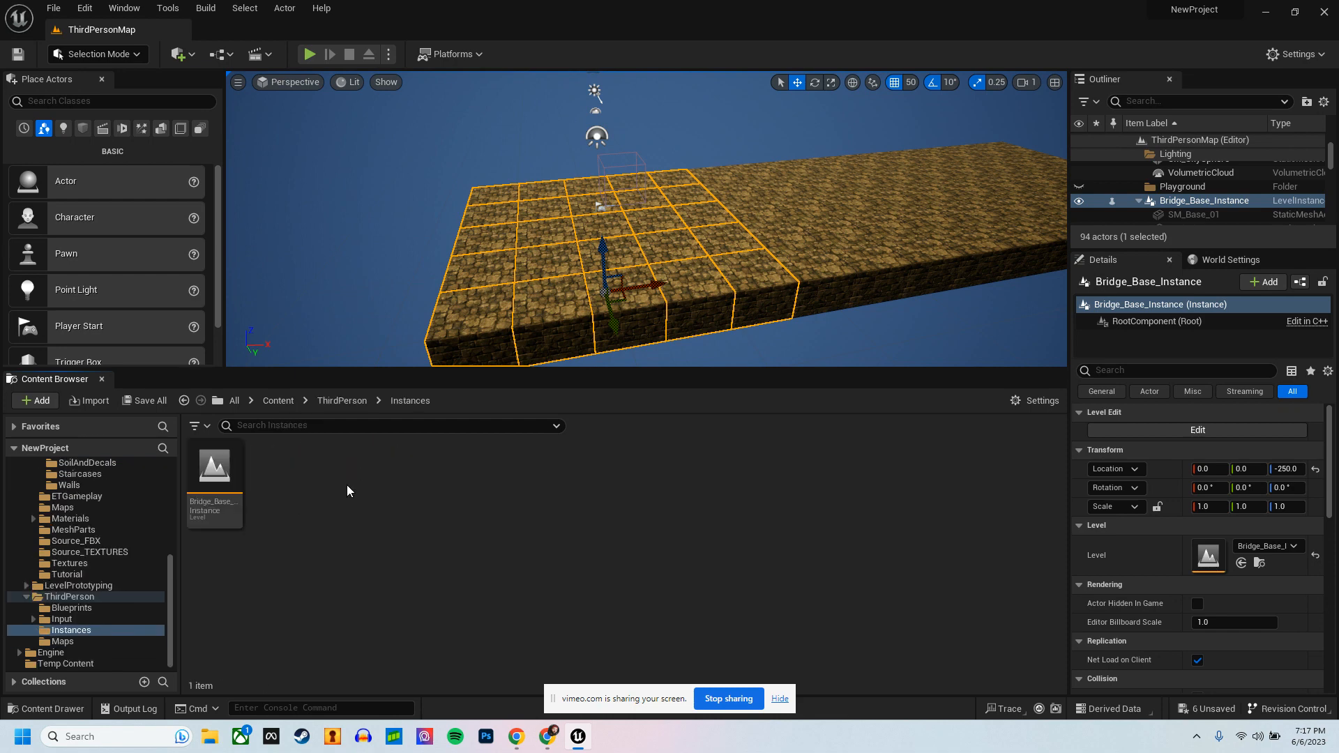
double_click(222, 475)
left_click(690, 524)
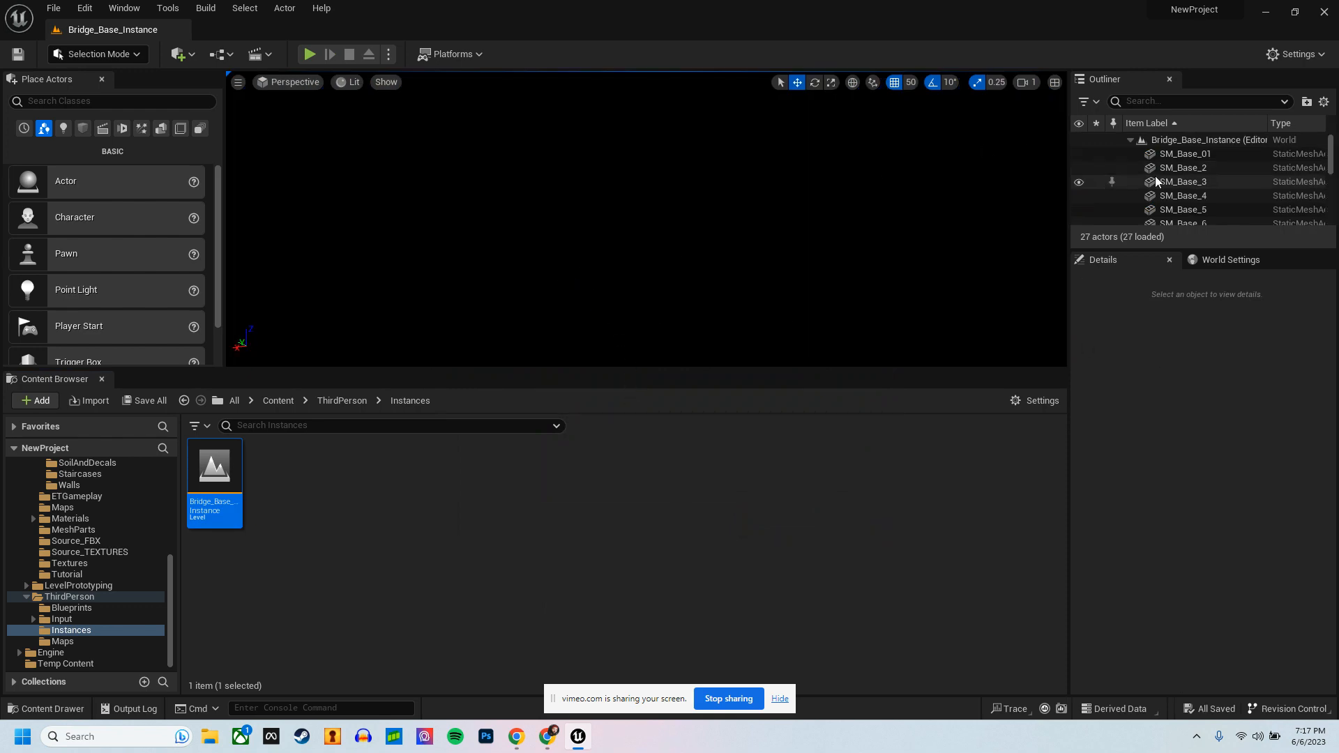
Step: Frame the SM_Base_3 block in the Bridge_Base_Instance level and switch the viewport to unlit shading
double_click(1160, 178)
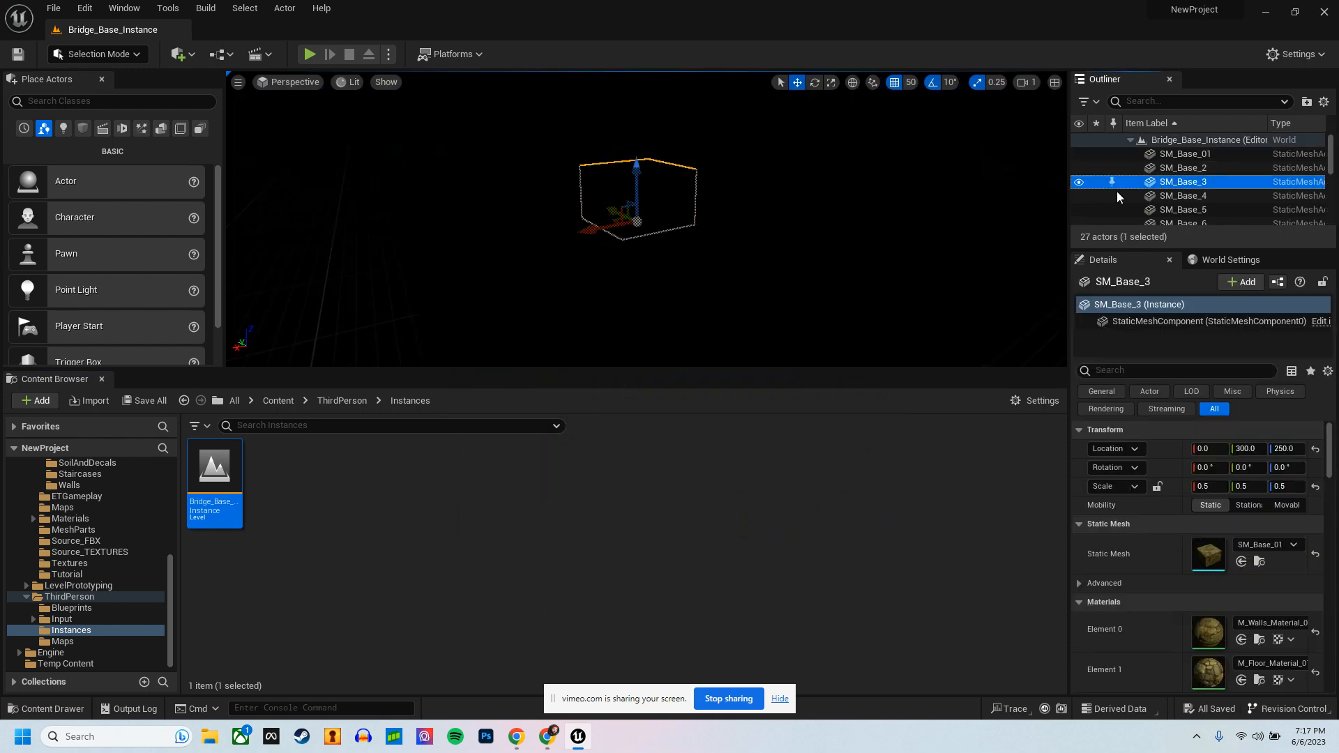
left_click(353, 83)
left_click(366, 133)
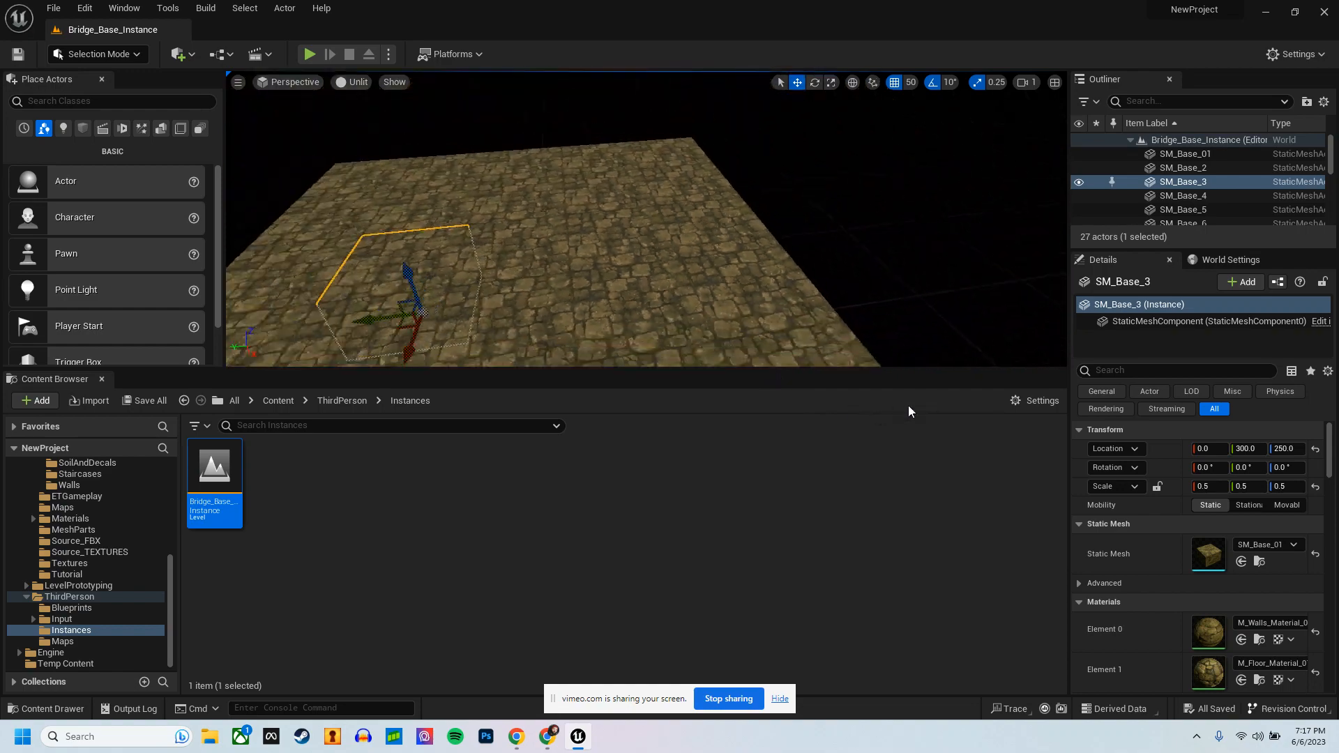
right_click_drag(908, 405, 1196, 420)
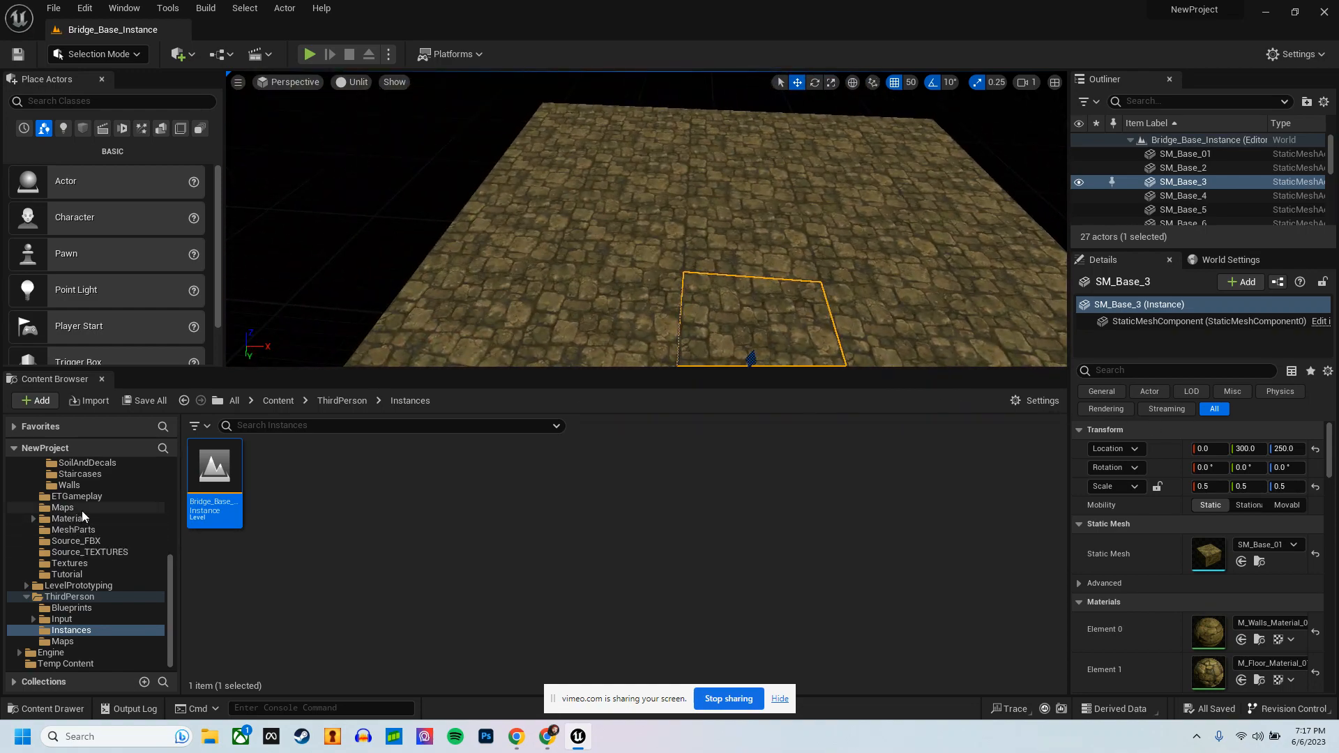
Step: Place a BP_Wall_Big_02 piece from the EternalTemple/Environment/Walls folder onto the platform
scroll(82, 530, "up", 2)
left_click(81, 530)
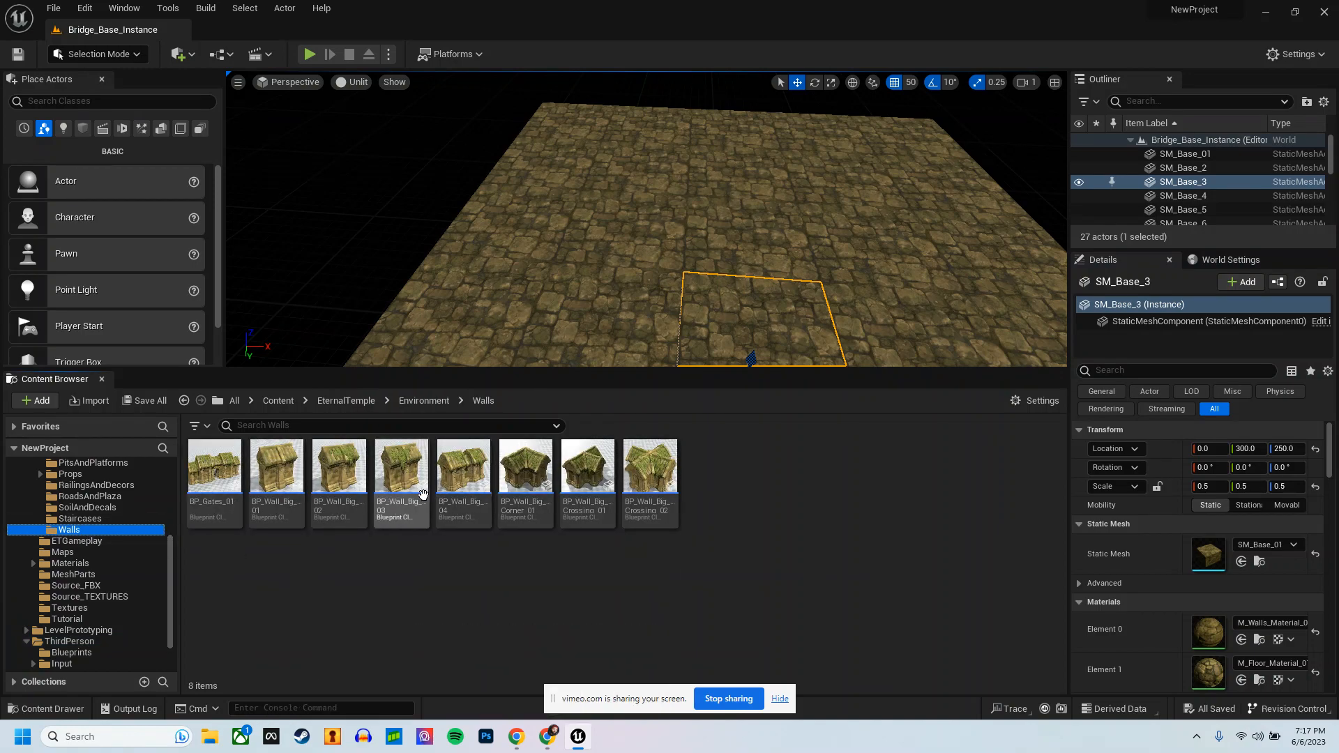
key("f")
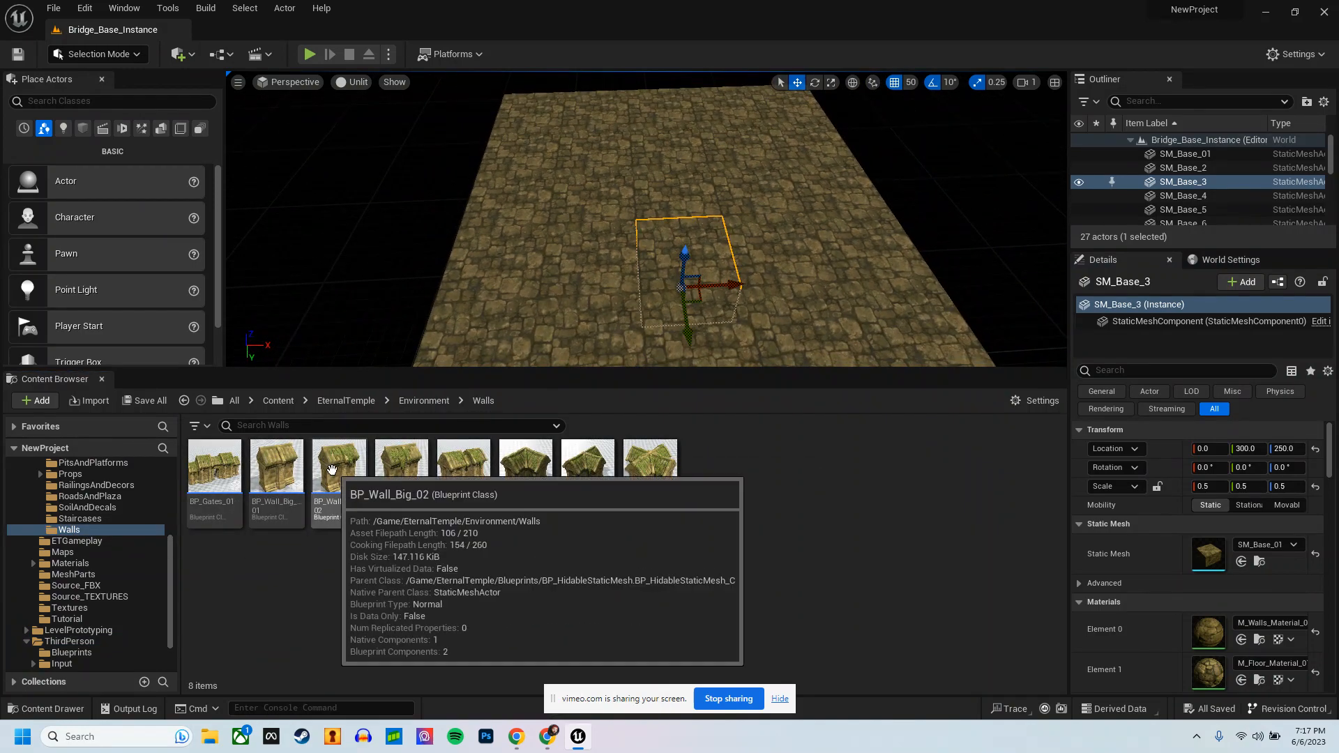
left_click_drag(339, 466, 846, 240)
scroll(846, 240, "down", 2)
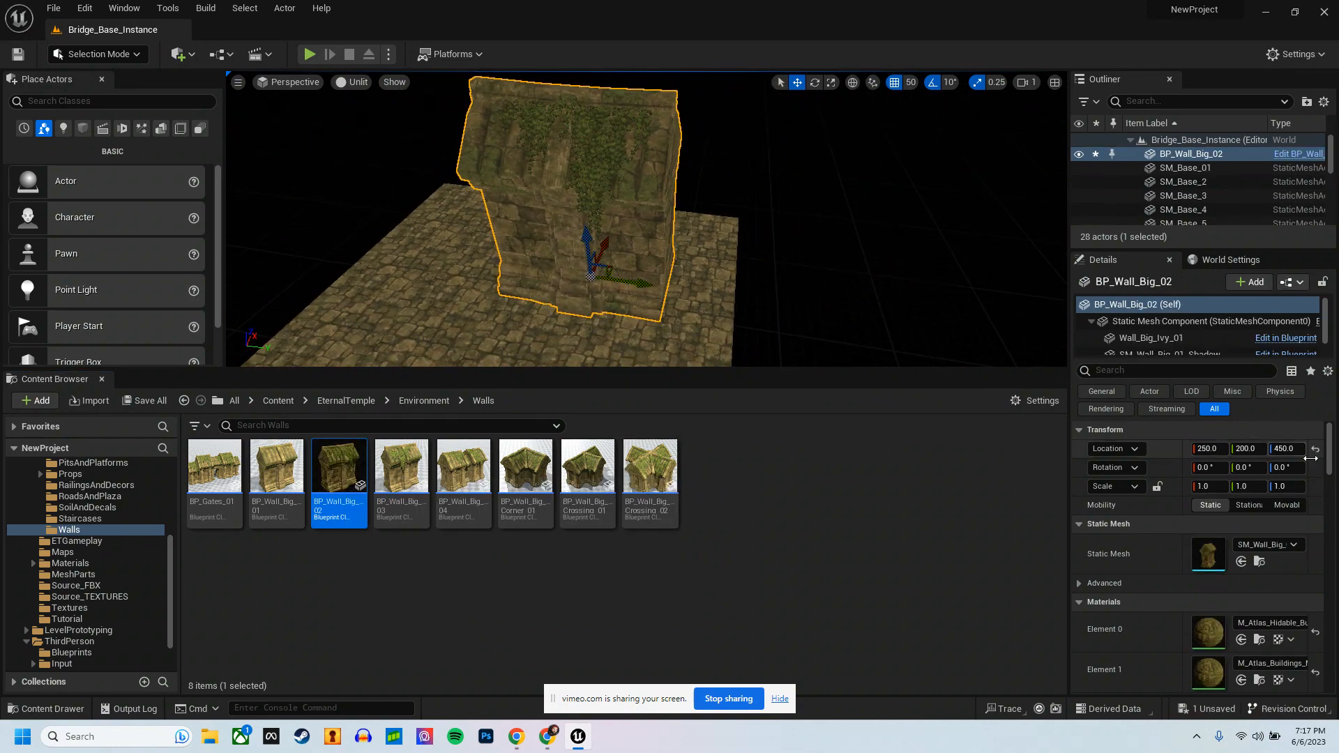
Step: Scale BP_Wall_Big_02 to 0.25 on the X, Y and Z axes
type("2")
key("Return")
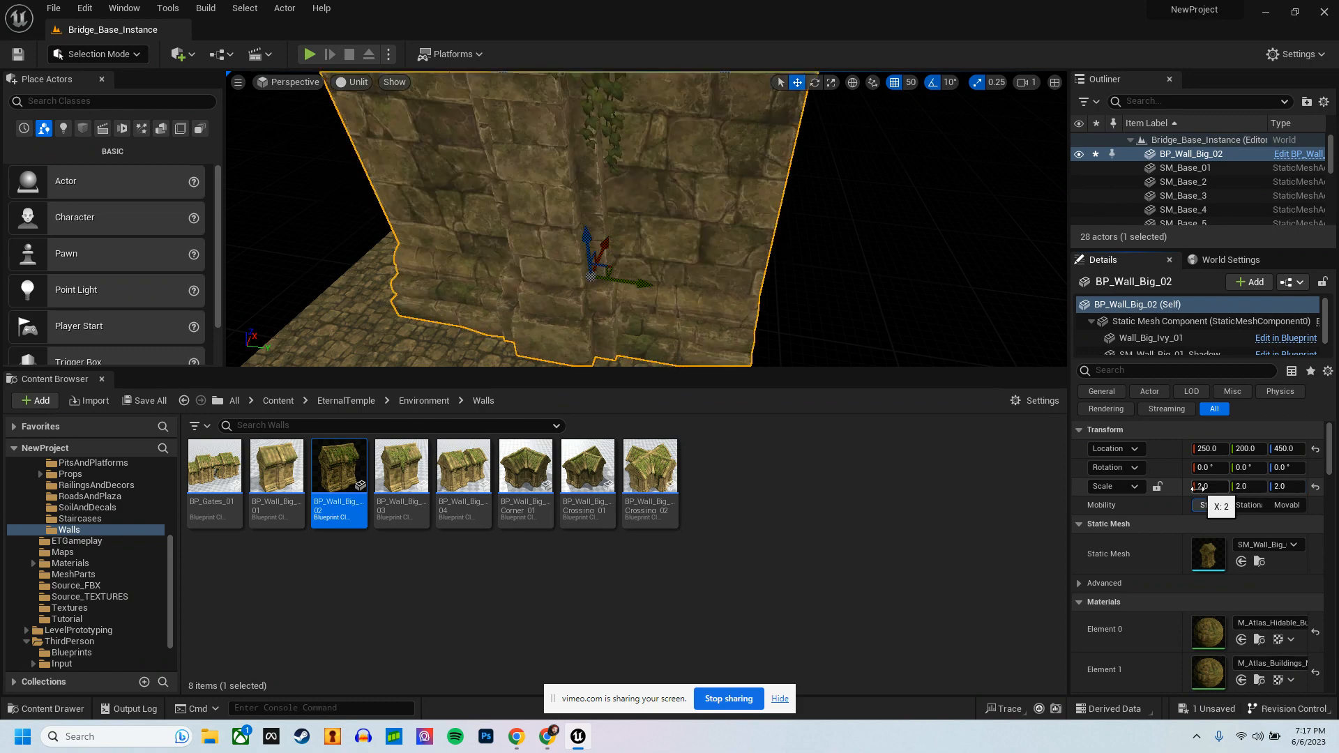
type("0.25")
key("Tab")
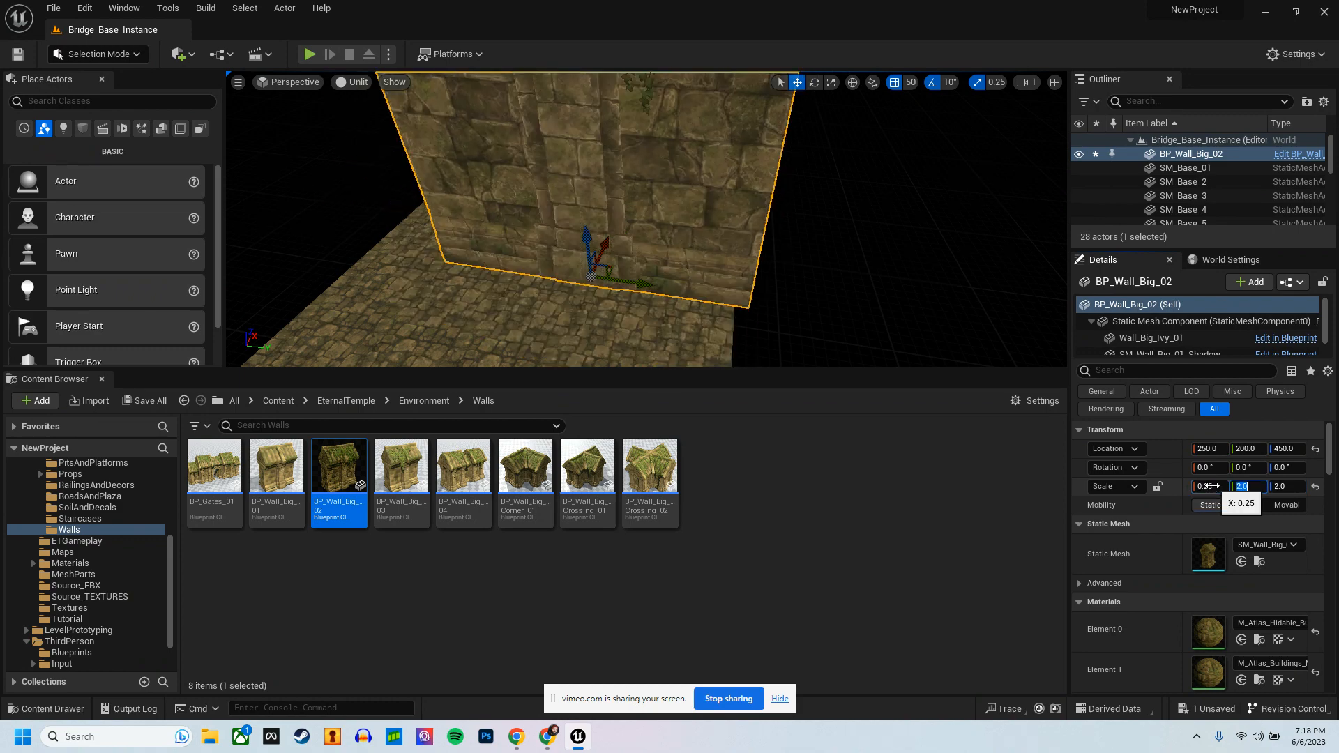
type(".25")
key("Tab")
type(".25")
key("Tab")
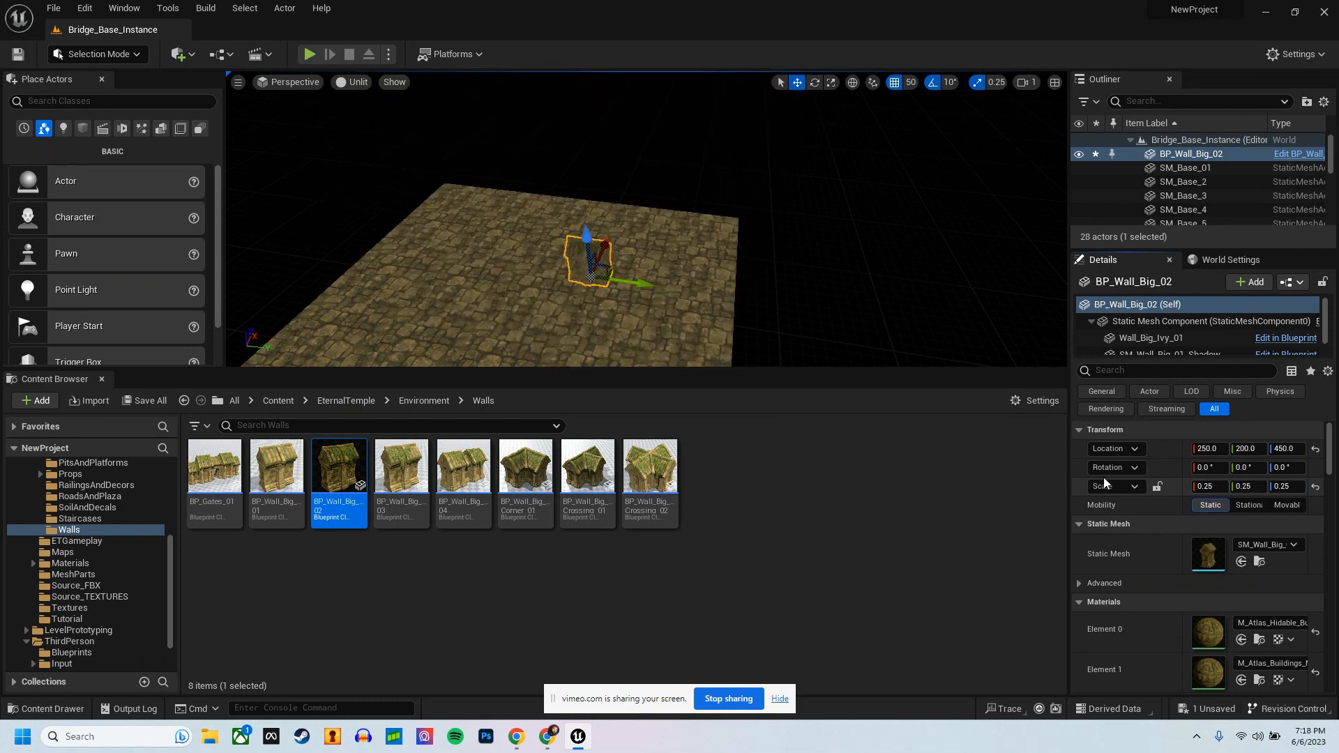
Step: Centre the wall piece at X 0 and Y 0, and raise it onto the platform surface at Z 450
left_click_drag(826, 241, 606, 247, "alt")
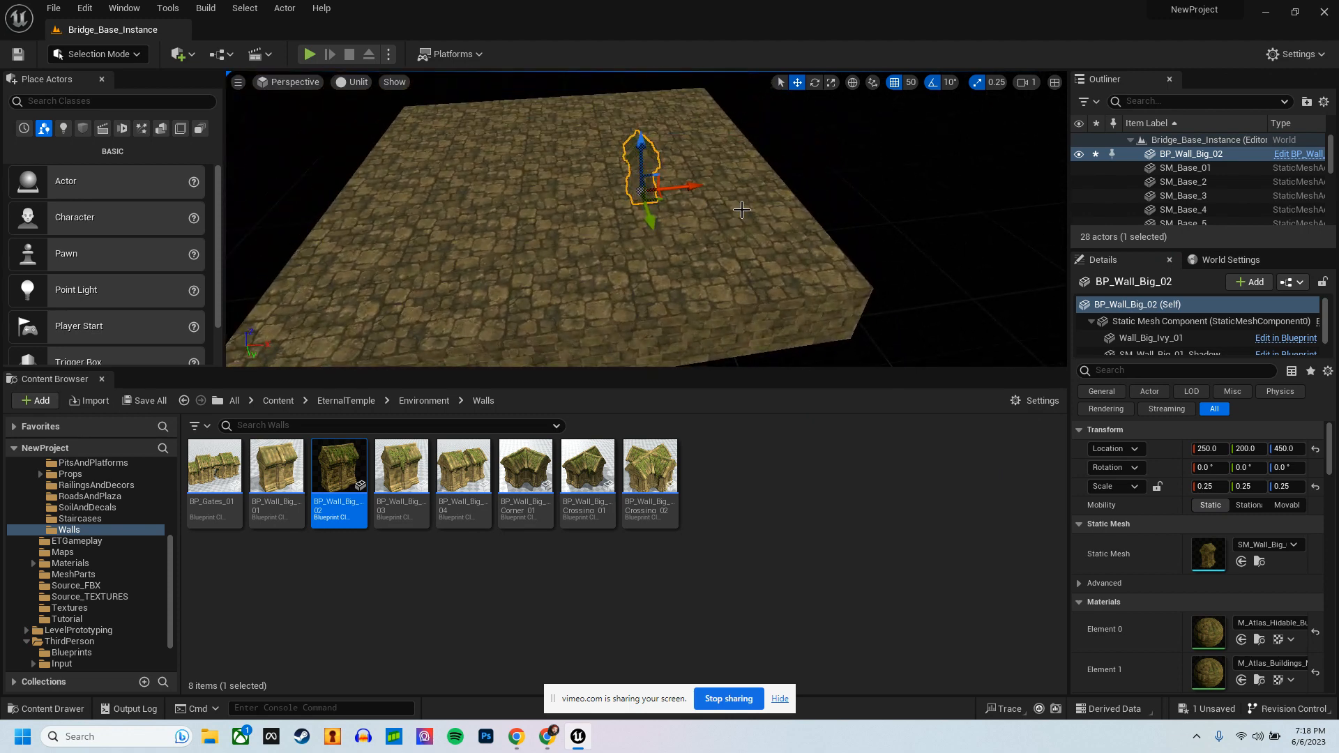
type("0")
key("Tab")
type("0")
key("Tab")
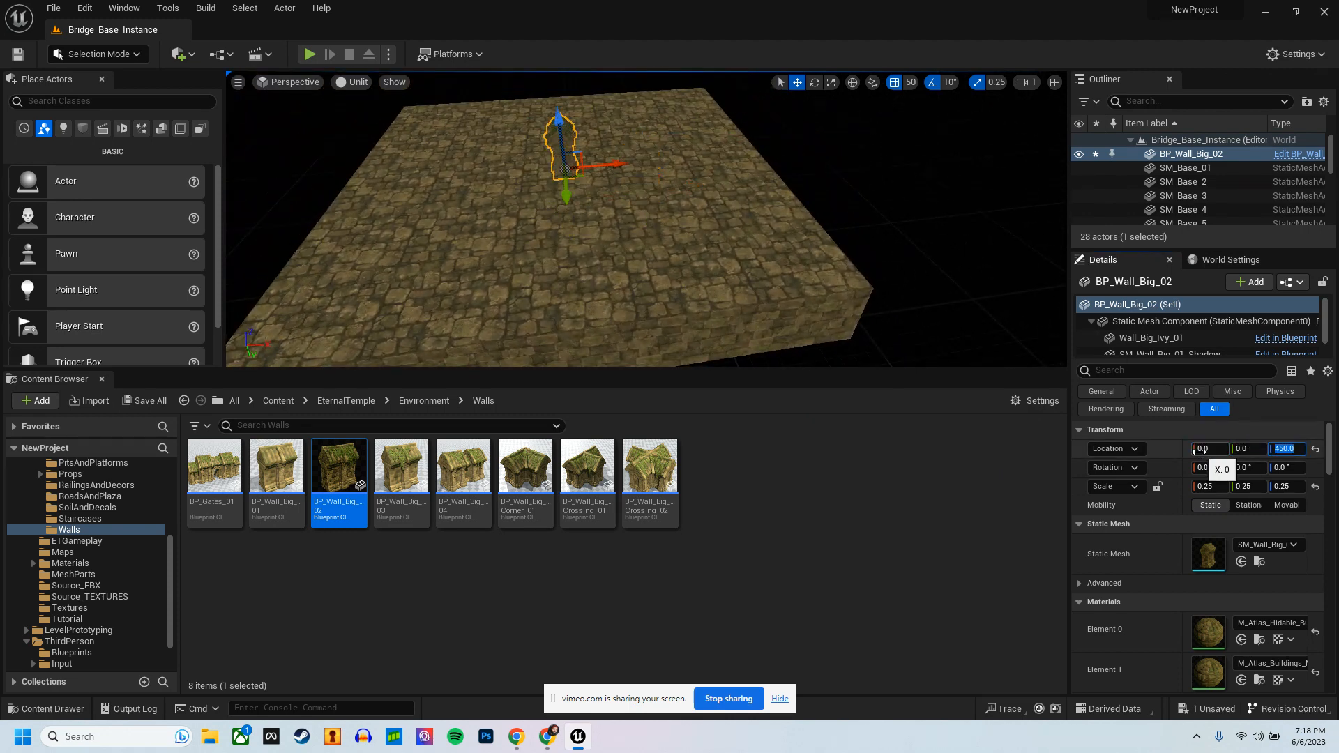
type("0")
key("Tab")
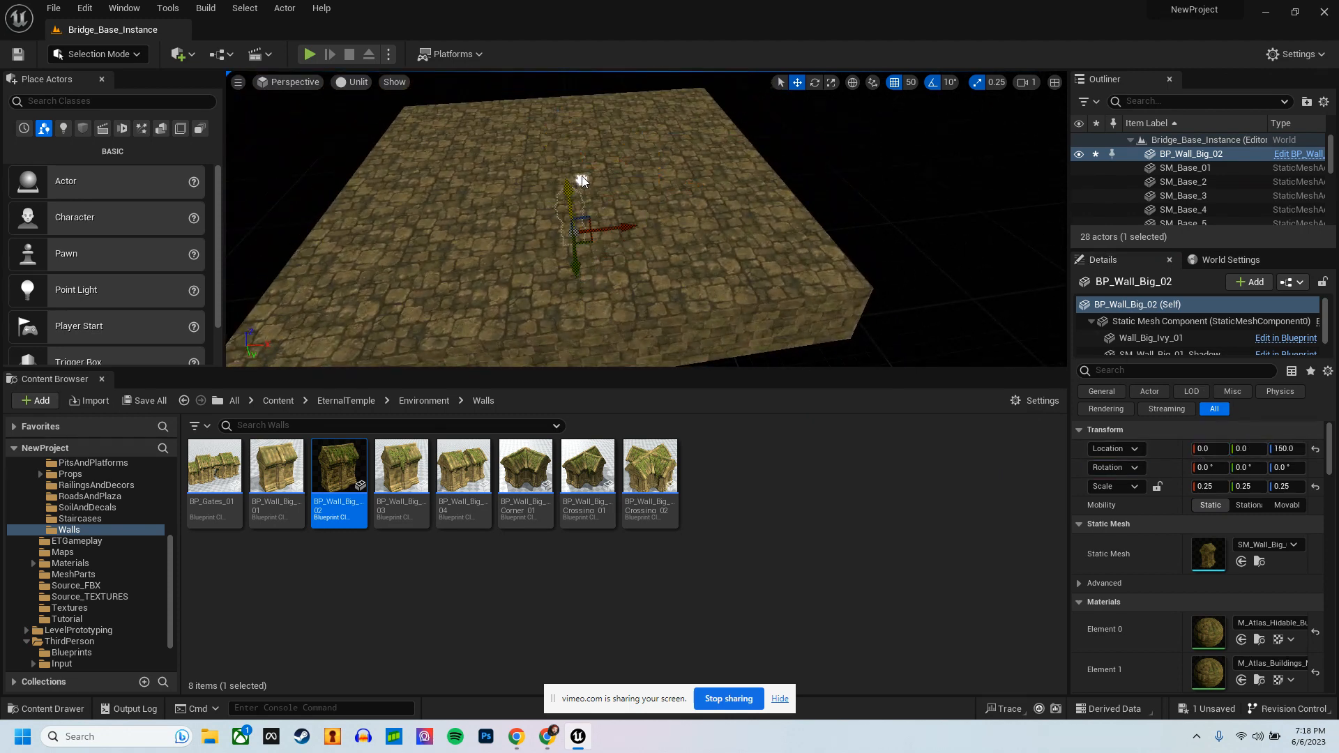
key("f")
left_click_drag(578, 202, 752, 152, "alt")
Step: Move the wall piece toward the platform's long edge at Y 650 and rotate it about -90° around Z
left_click_drag(564, 300, 1002, 281)
scroll(589, 249, "down", 5)
key("e")
key("w")
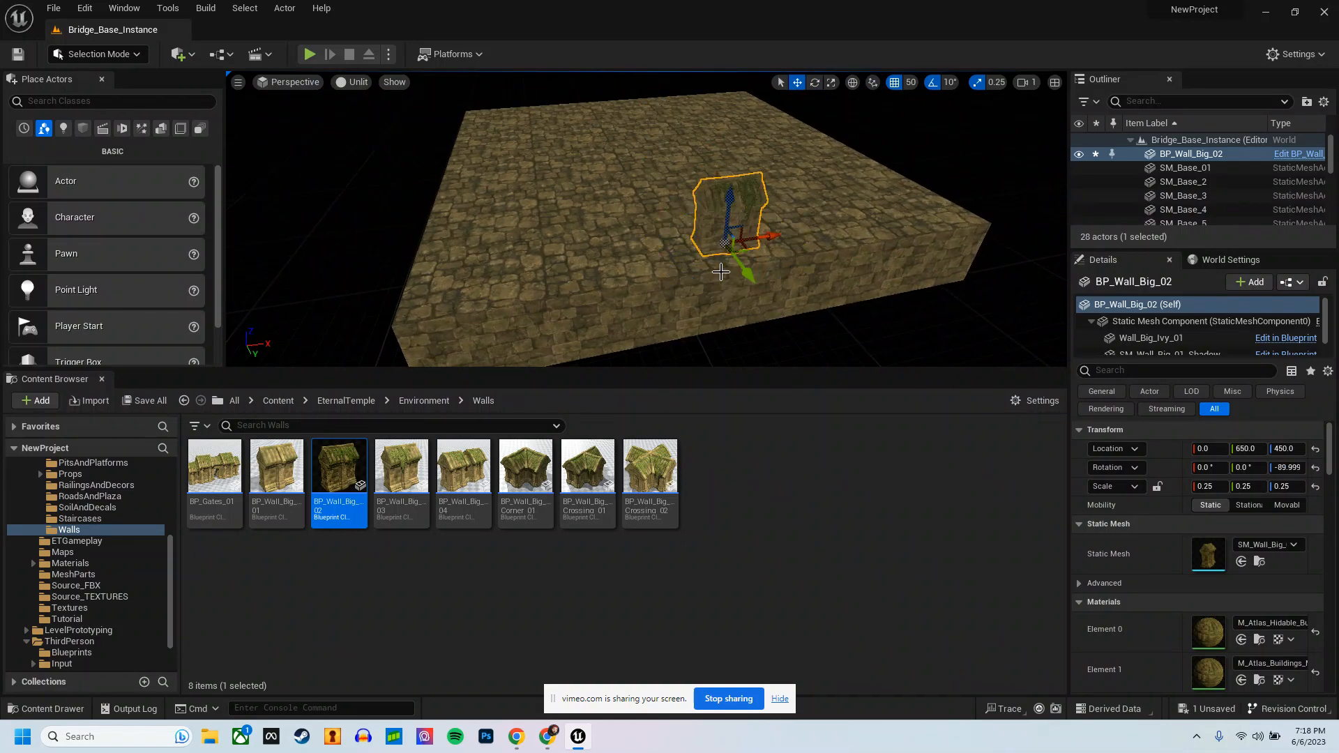
Step: Shift the wall piece out to the platform's rim at Y 700
scroll(724, 275, "up", 3)
left_click_drag(724, 274, 985, 295, "alt")
right_click_drag(985, 295, 625, 258)
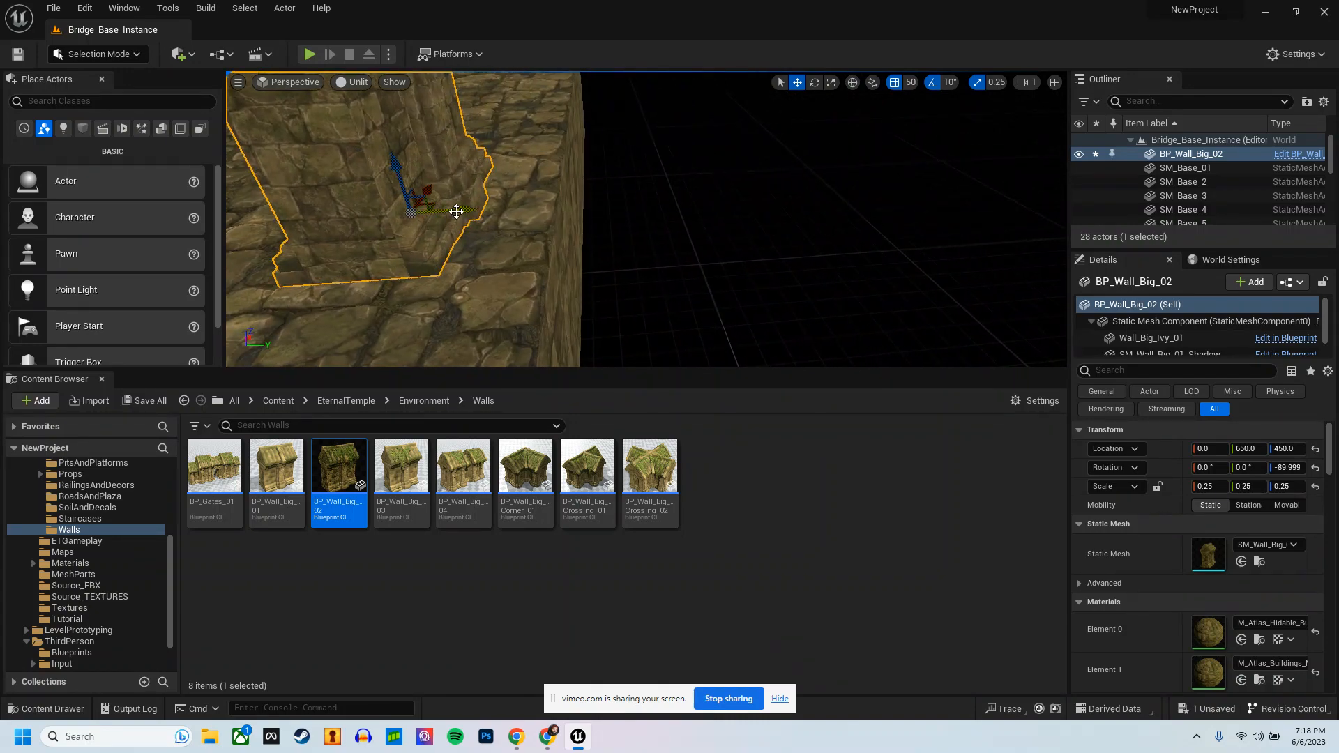
left_click_drag(454, 207, 515, 209)
right_click_drag(519, 210, 642, 240)
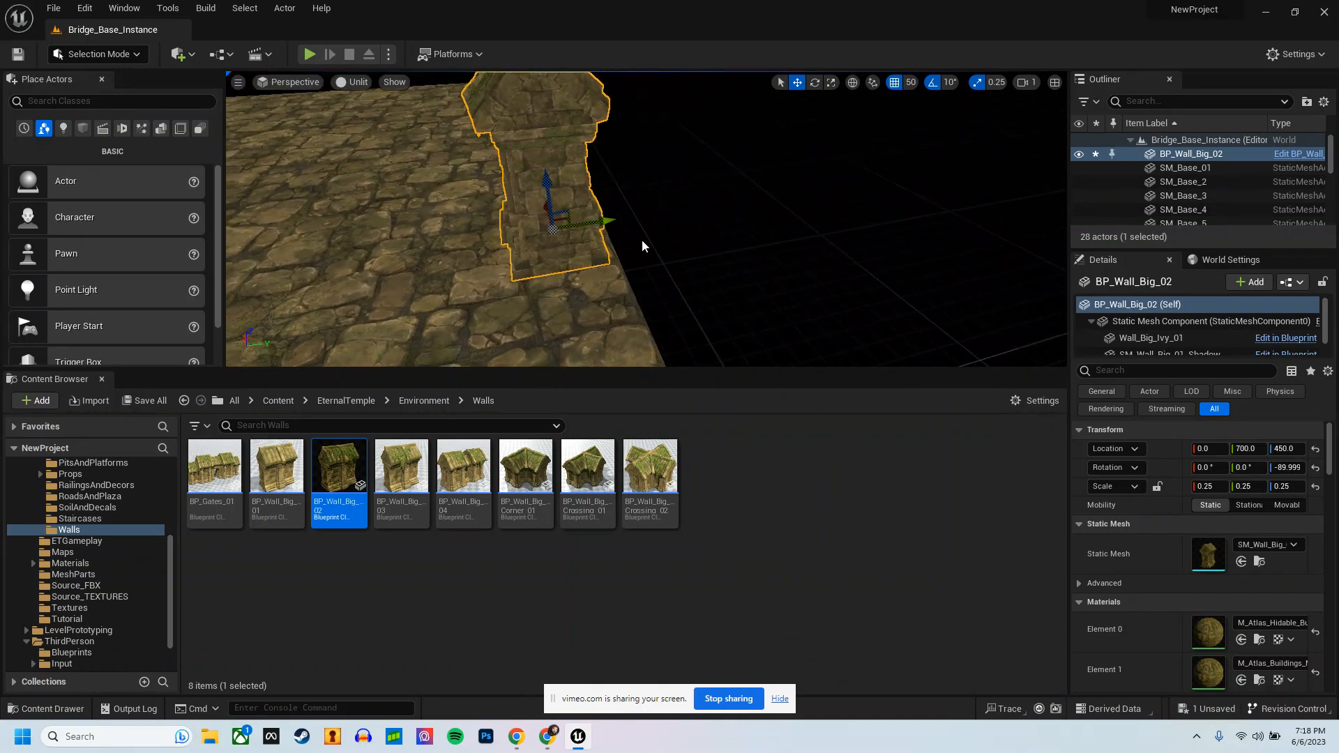
left_click_drag(613, 220, 647, 222)
right_click_drag(646, 240, 592, 233)
left_click_drag(639, 224, 608, 230)
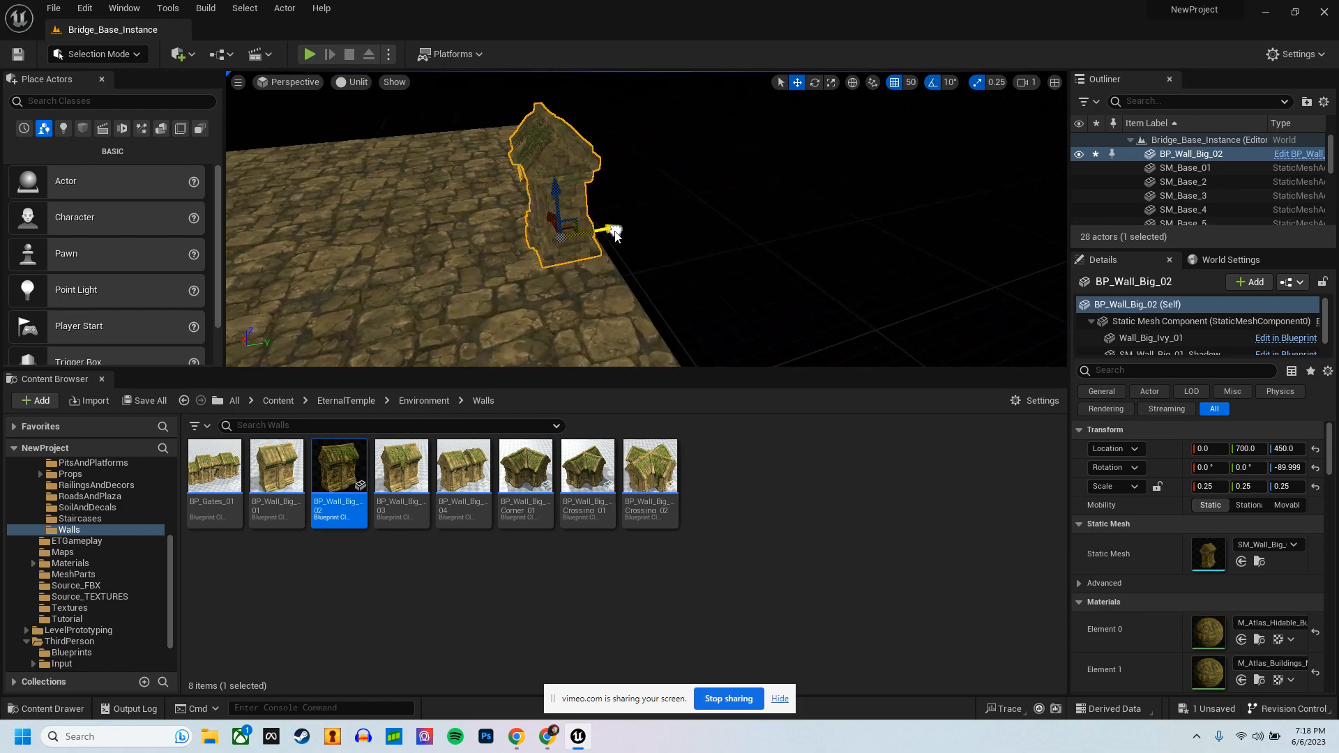
Step: Duplicate the wall piece four times side by side along the platform edge, ending at X -600
right_click_drag(610, 232, 659, 255)
left_click_drag(646, 241, 416, 315, "alt")
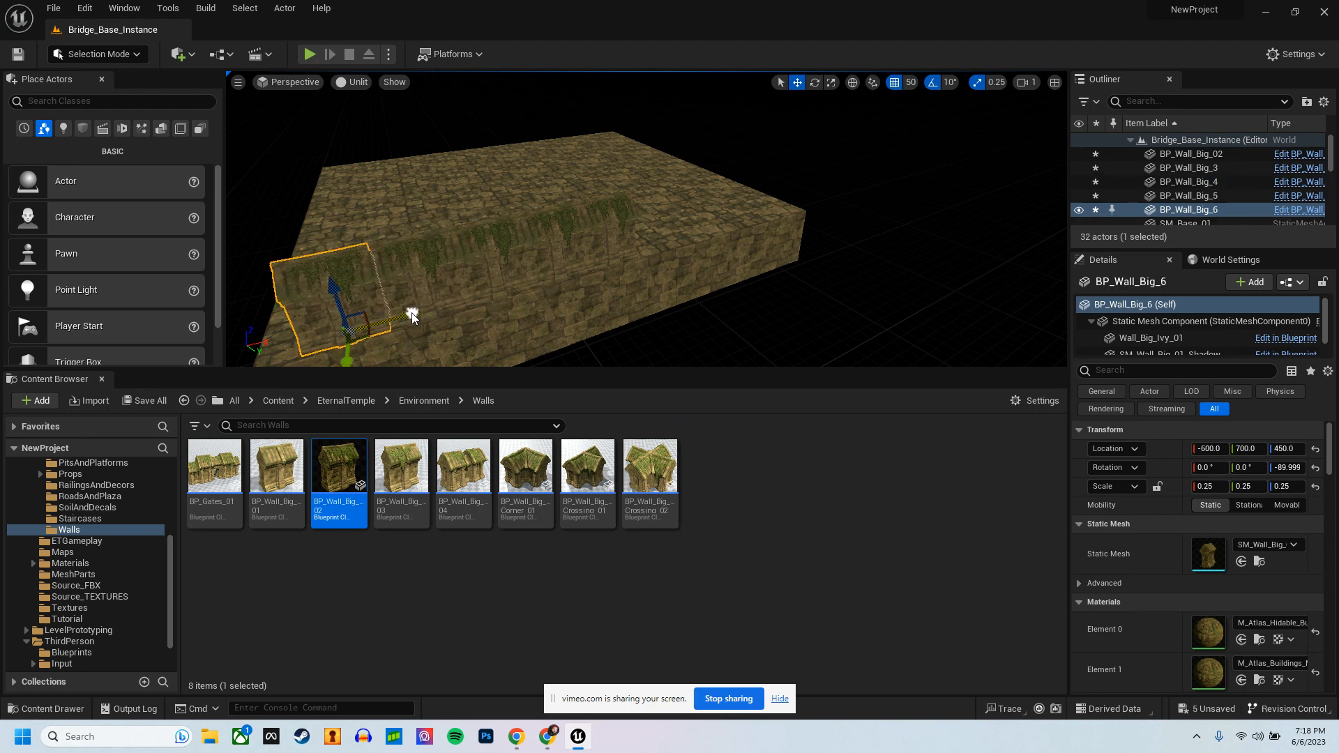
mouse_move(496, 307)
right_mouse_down()
mouse_move(536, 324)
mouse_move(521, 337)
mouse_move(496, 329)
mouse_move(504, 303)
right_mouse_up()
Step: Duplicate the four wall copies together and slide the new set along the edge to fill its remaining half
left_click(426, 210, "ctrl")
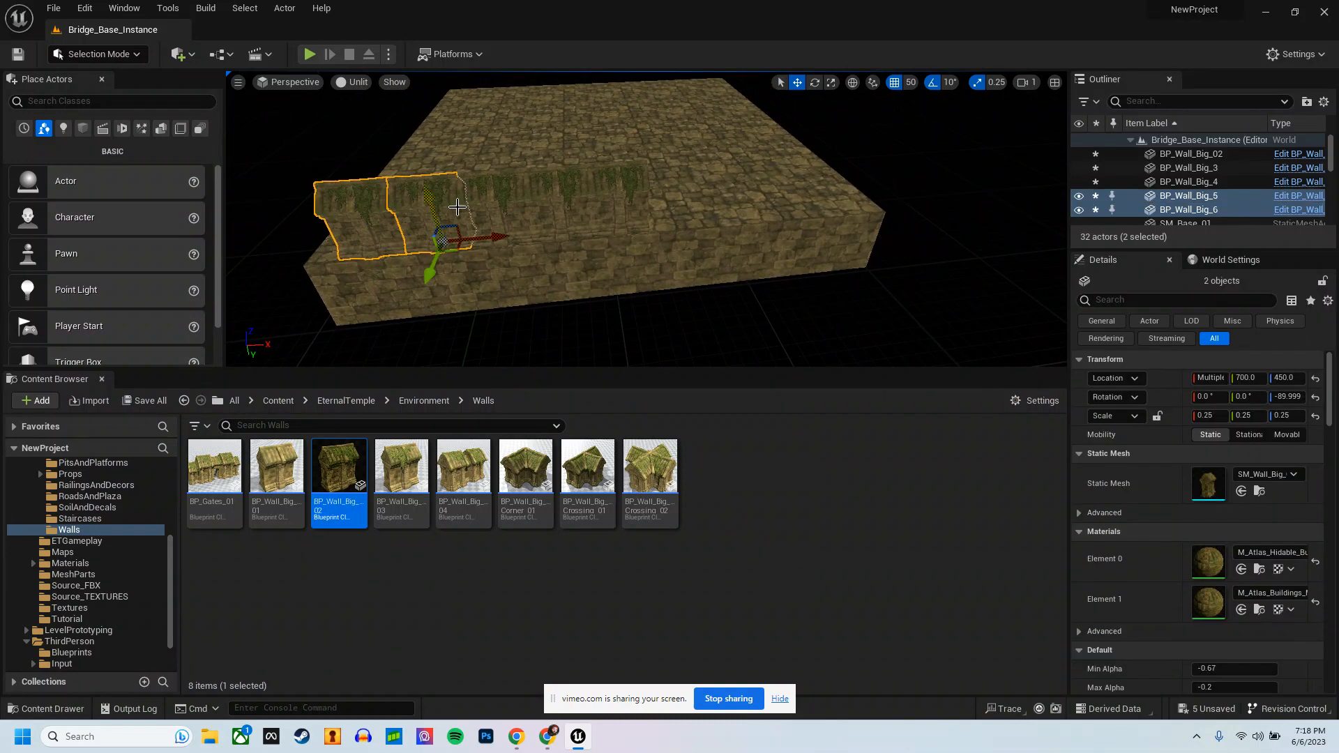
left_click(492, 202, "ctrl")
left_click(532, 195, "ctrl")
key("ctrl+d")
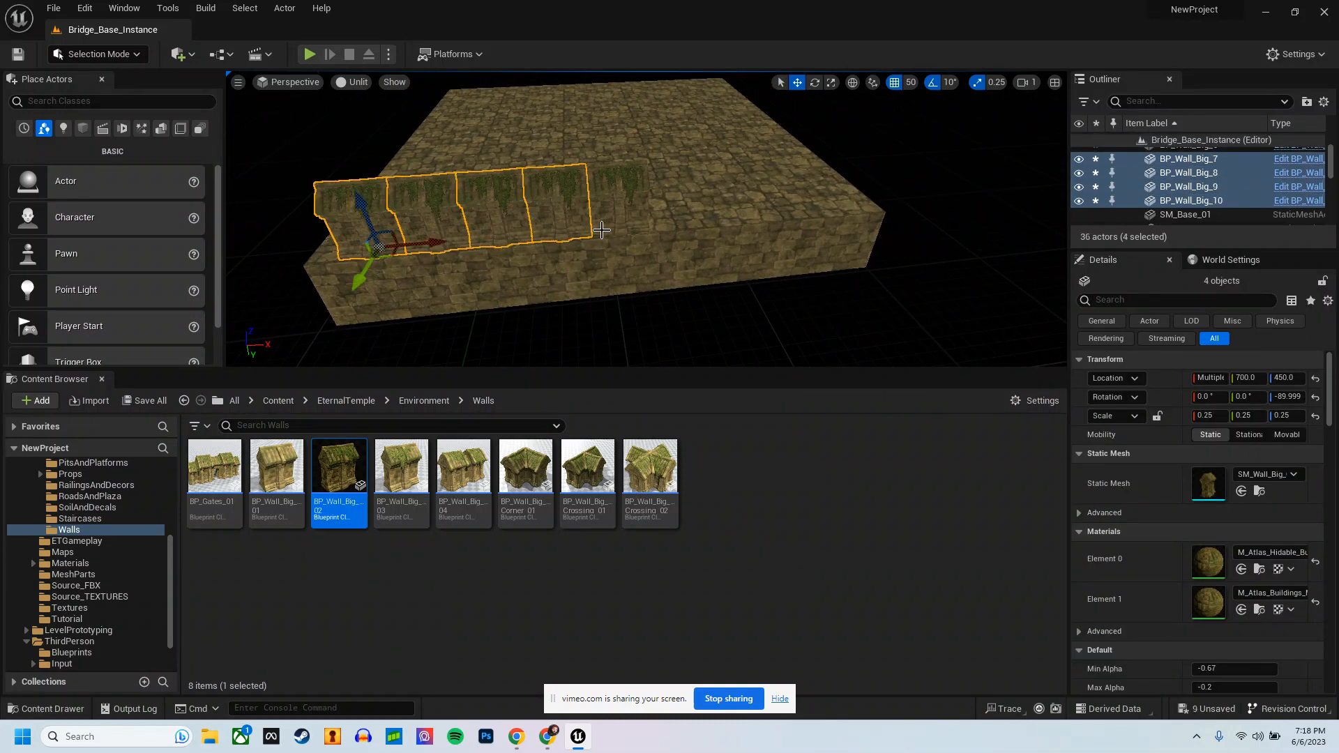
left_click_drag(383, 244, 730, 226)
right_click_drag(720, 225, 730, 341)
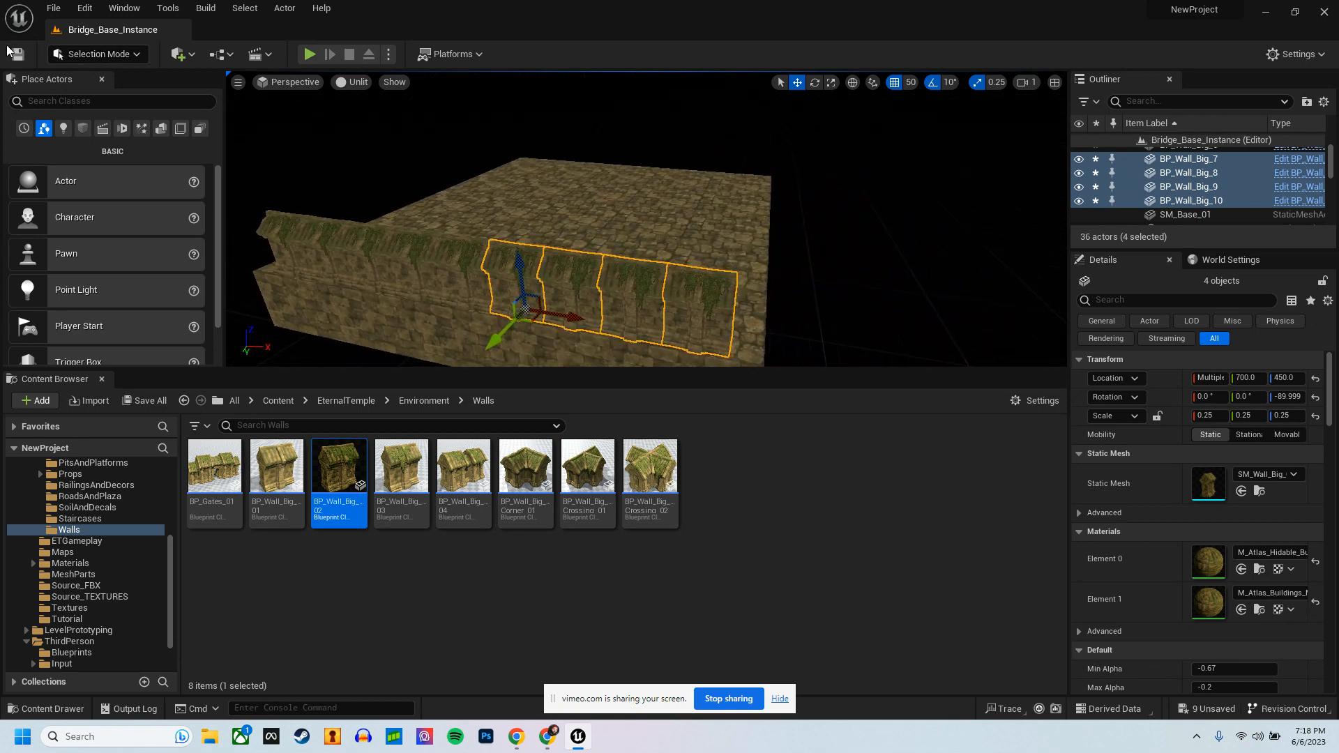
Step: Save the edited instance level and open ThirdPersonMap from the ThirdPerson/Maps folder
left_click(54, 8)
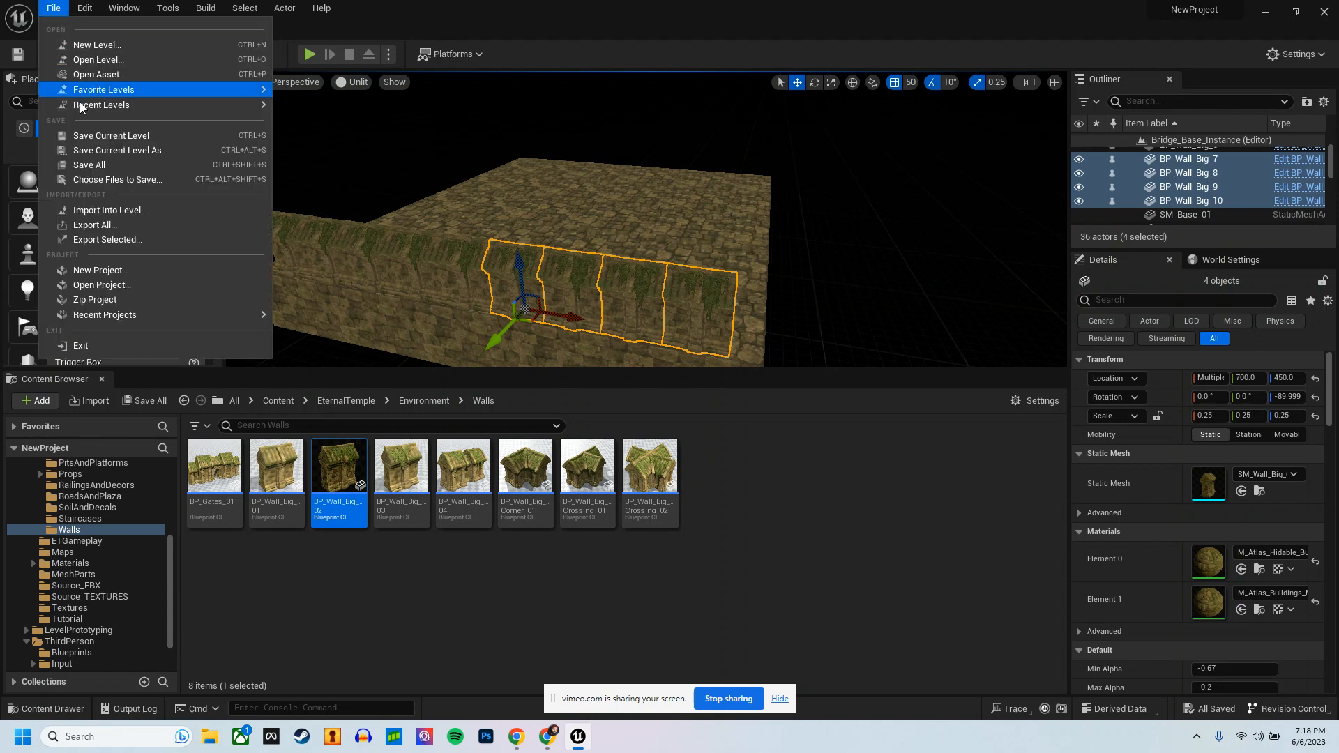
left_click(120, 62)
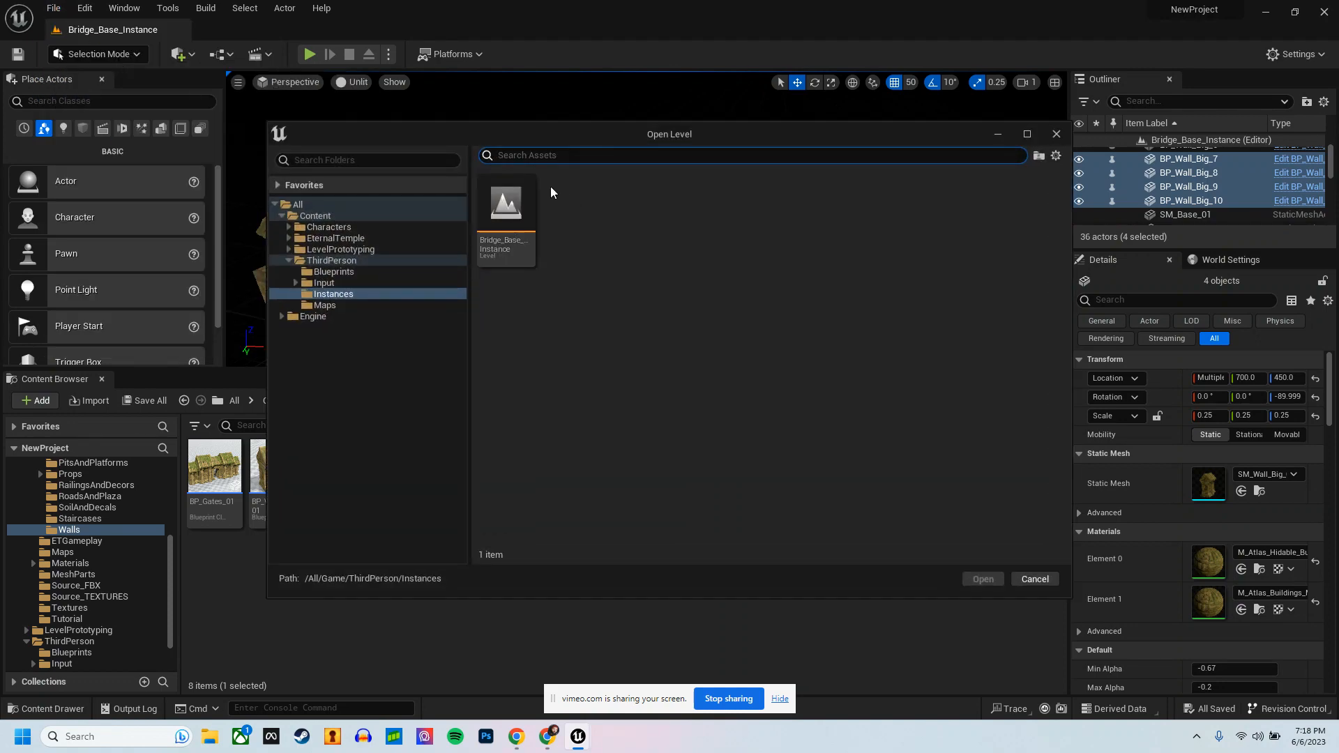
left_click(329, 304)
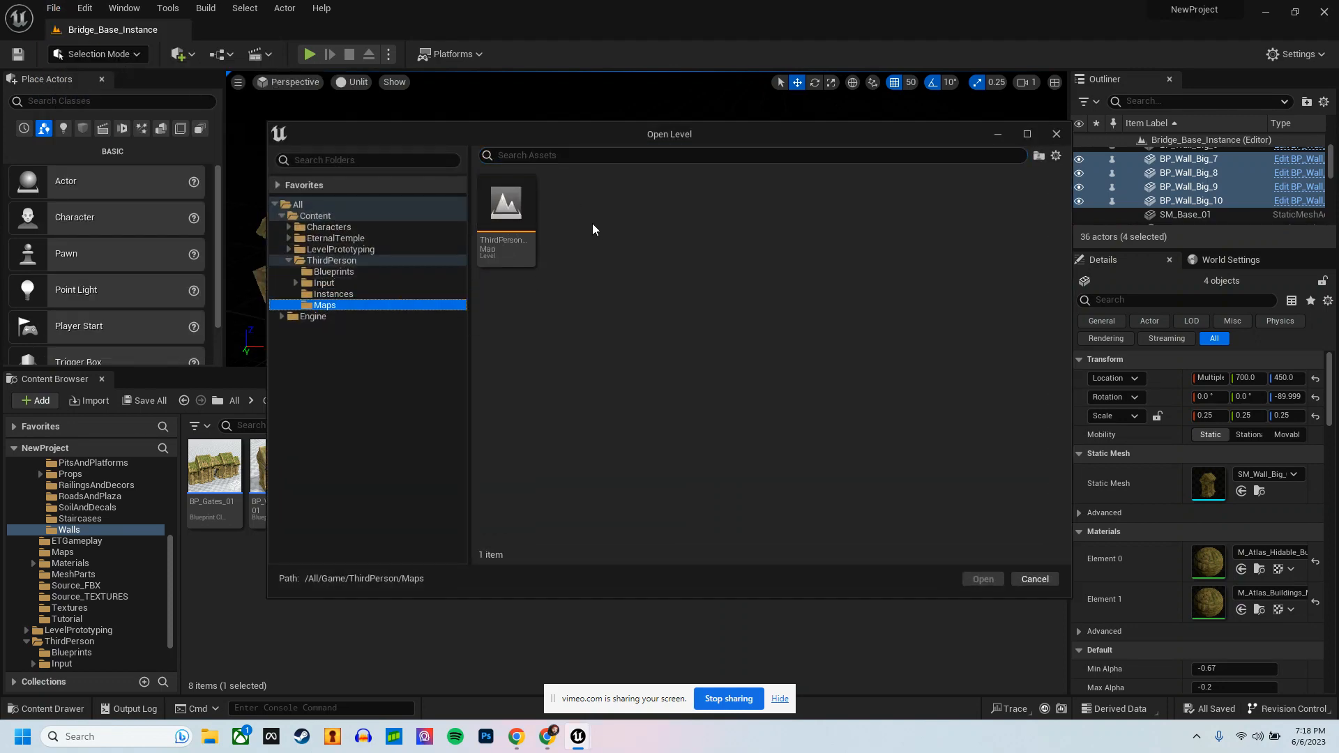
double_click(523, 212)
Step: Switch the viewport back to lit shading and inspect the walls along the three platform instances
right_click_drag(622, 289, 433, 140)
left_click(352, 82)
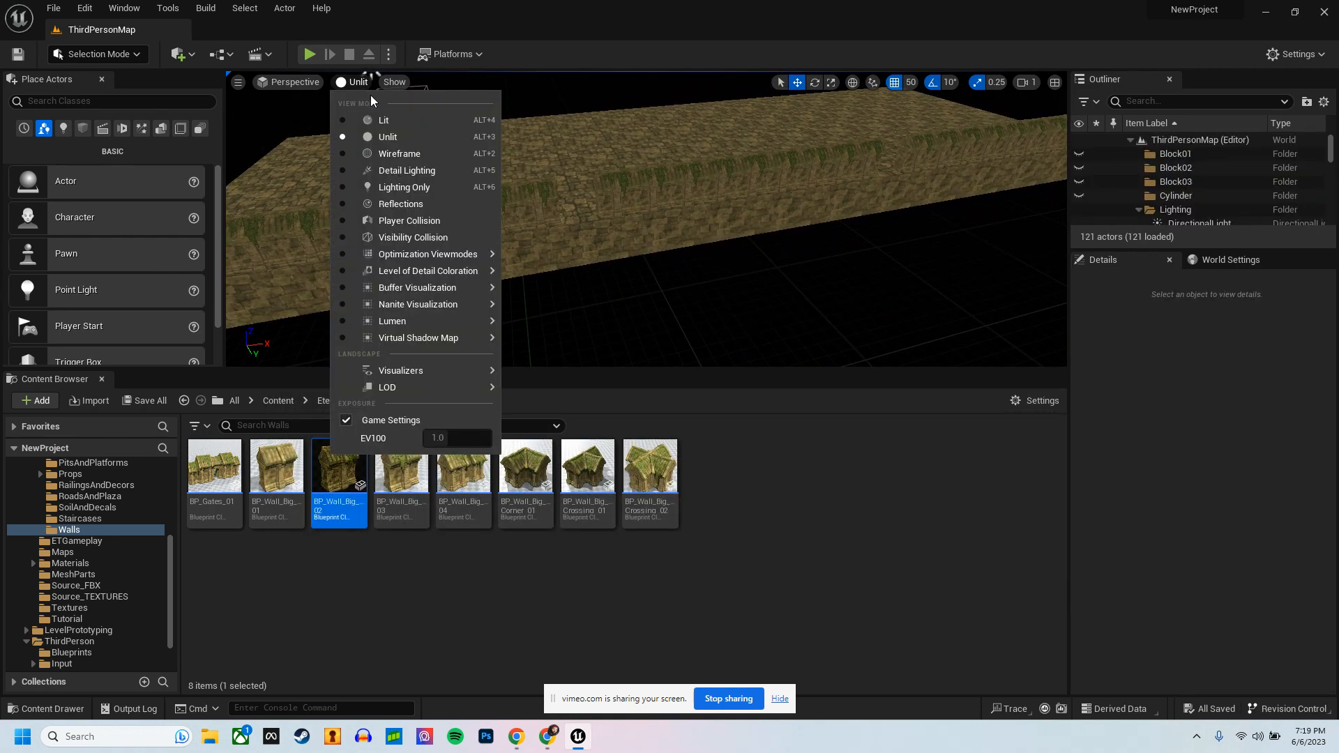
left_click(389, 122)
right_click_drag(488, 217, 1091, 199)
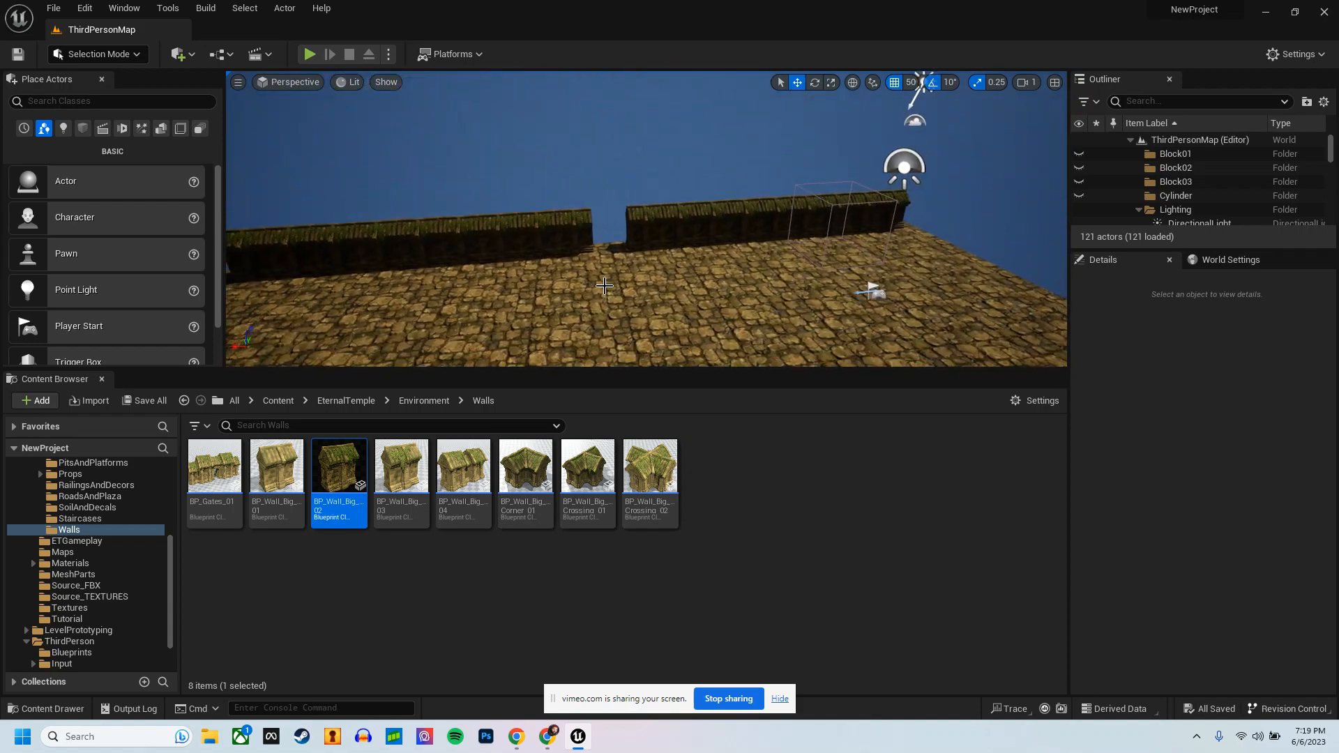
left_click(486, 295)
right_click_drag(436, 292, 418, 314)
right_click_drag(860, 221, 560, 220)
Step: Open Bridge_Base_Instance2 for in-place level editing and view its wall from outside
left_click(759, 284)
right_click(700, 305)
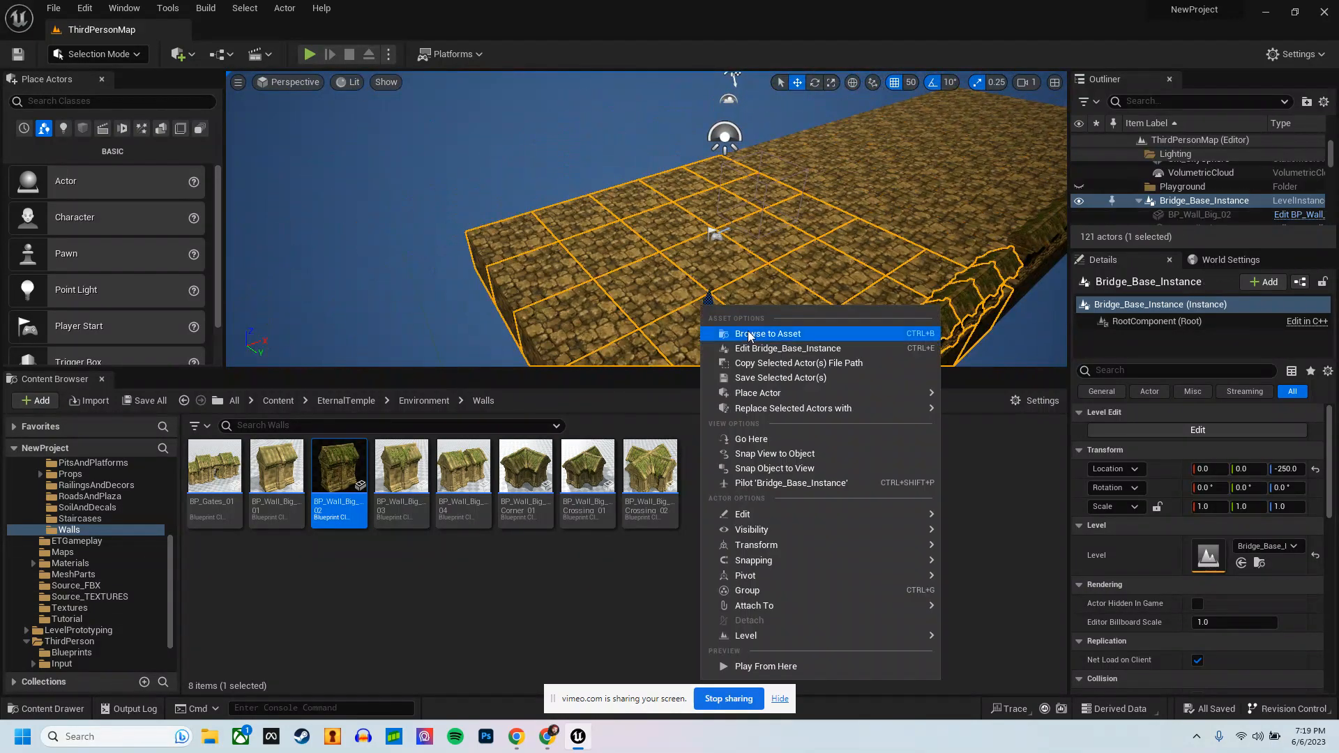
left_click(775, 454)
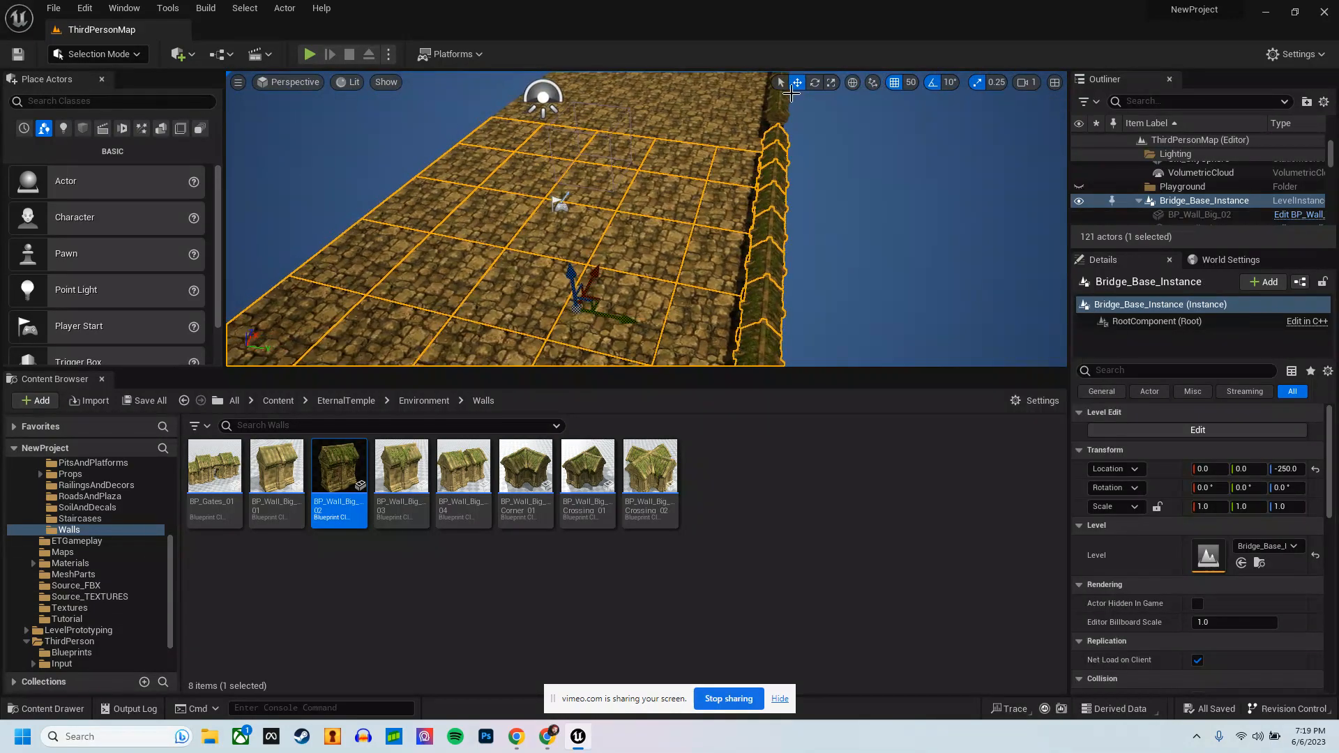
right_click(738, 117)
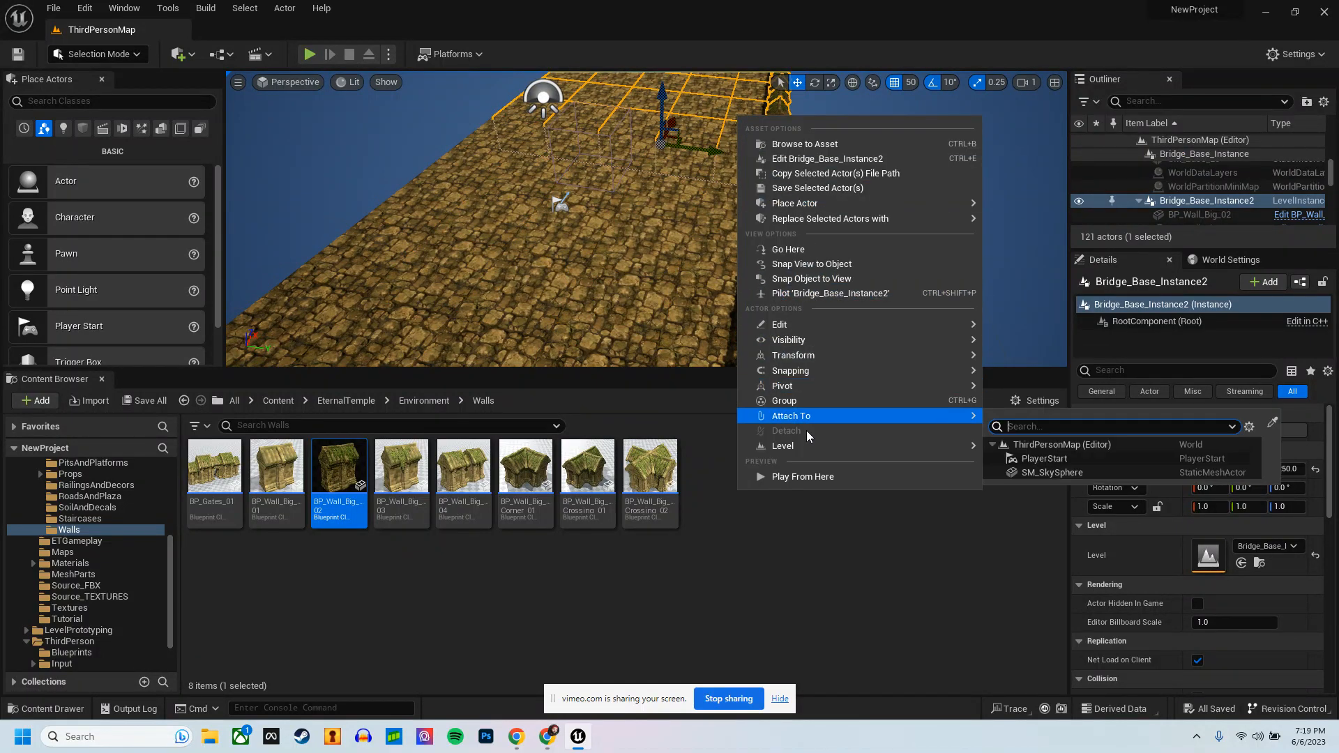
mouse_move(806, 450)
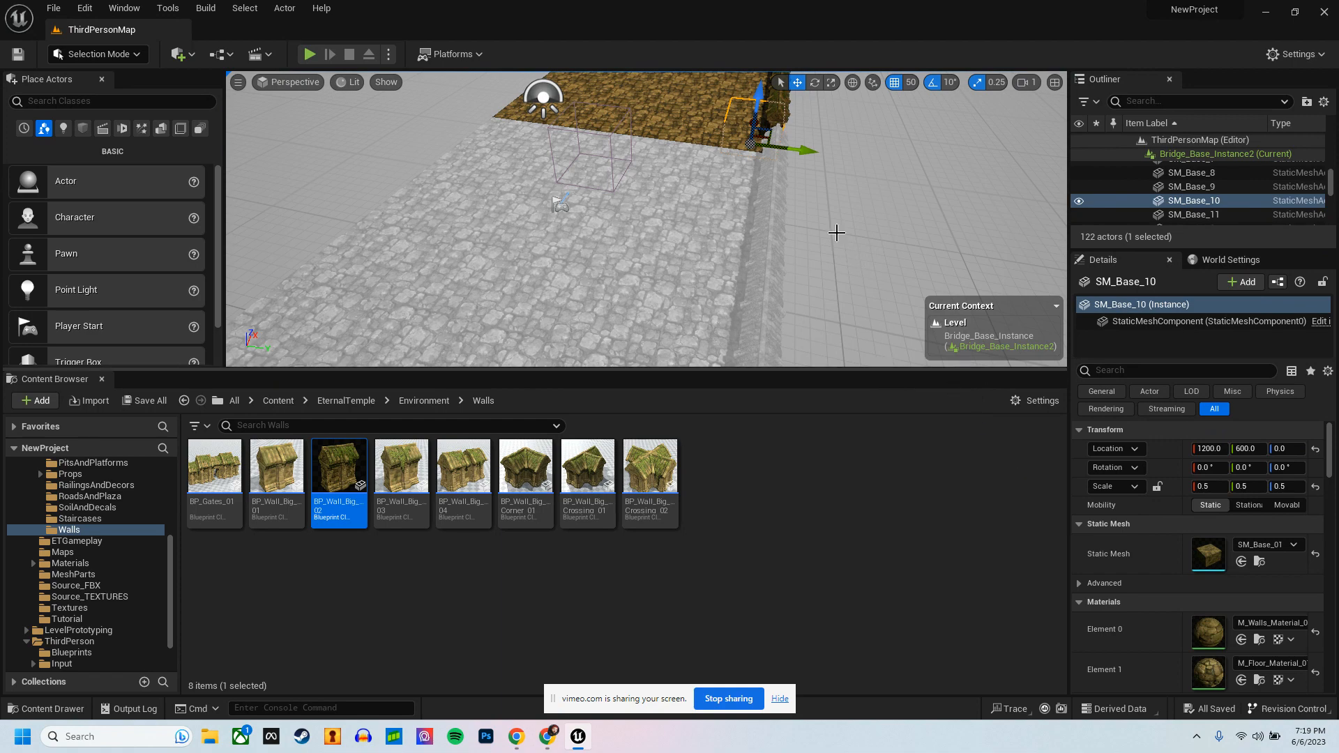
right_click_drag(836, 233, 687, 216)
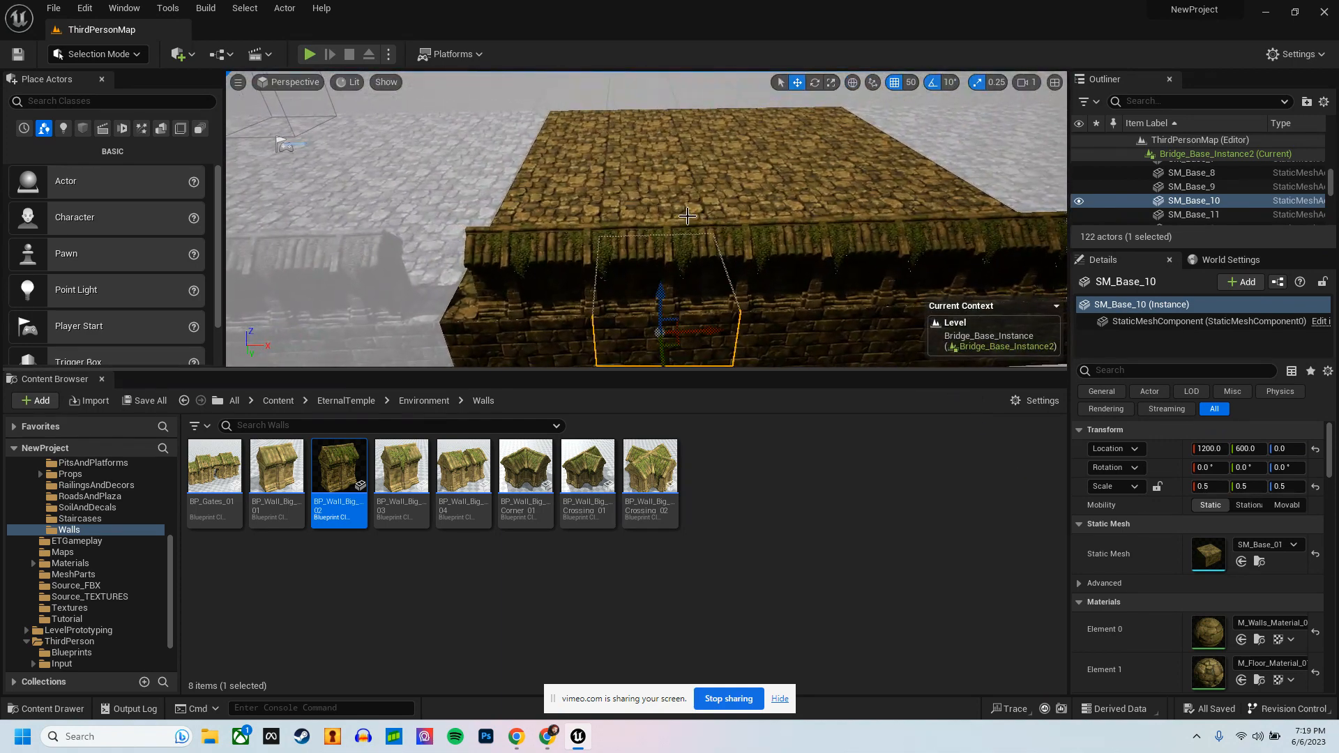
Step: Delete every second wall segment along the edge of Bridge_Base_Instance2 so that gaps separate the rest
left_click(561, 253)
key("Delete")
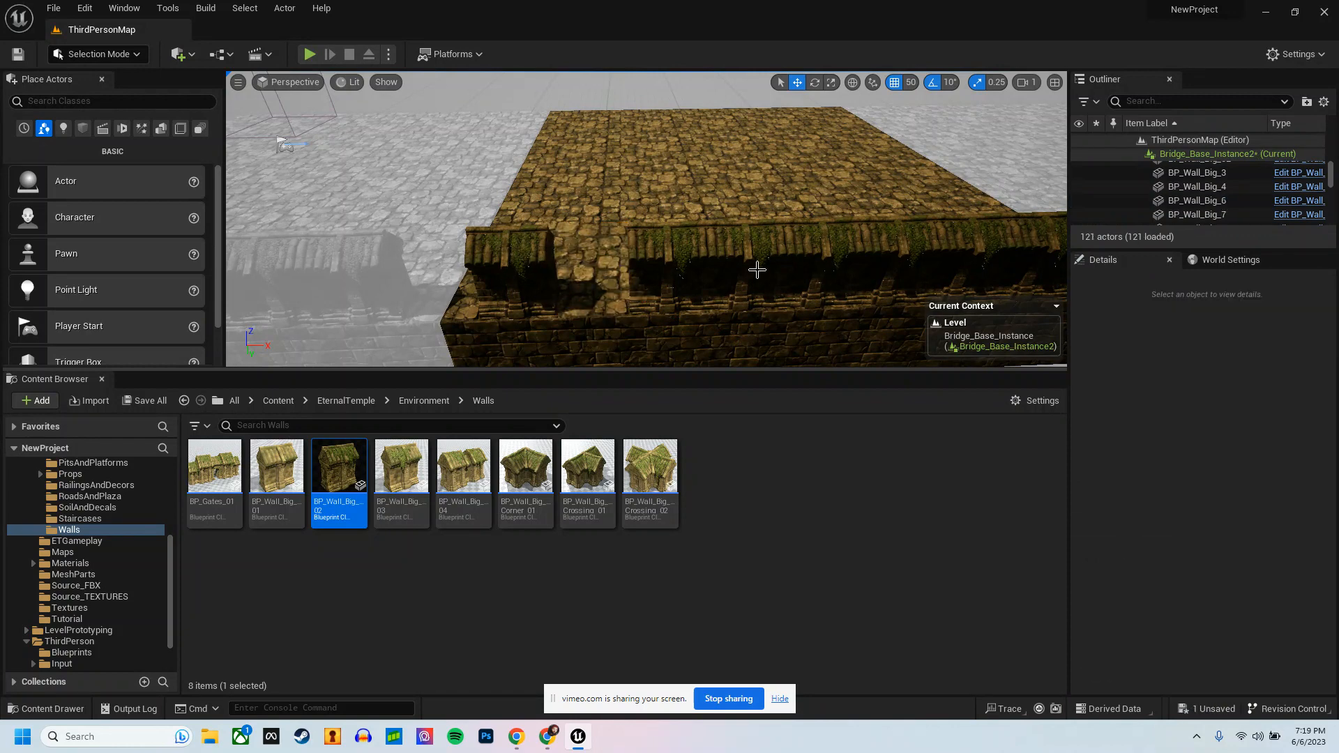
left_click(761, 244)
key("Delete")
right_click_drag(761, 244, 805, 217)
left_click(793, 227)
key("Delete")
left_click(890, 202)
key("Delete")
Step: Commit the wall changes made in the Bridge_Base_Instance level to all instances
left_click(680, 266)
right_click(680, 266)
mouse_move(748, 592)
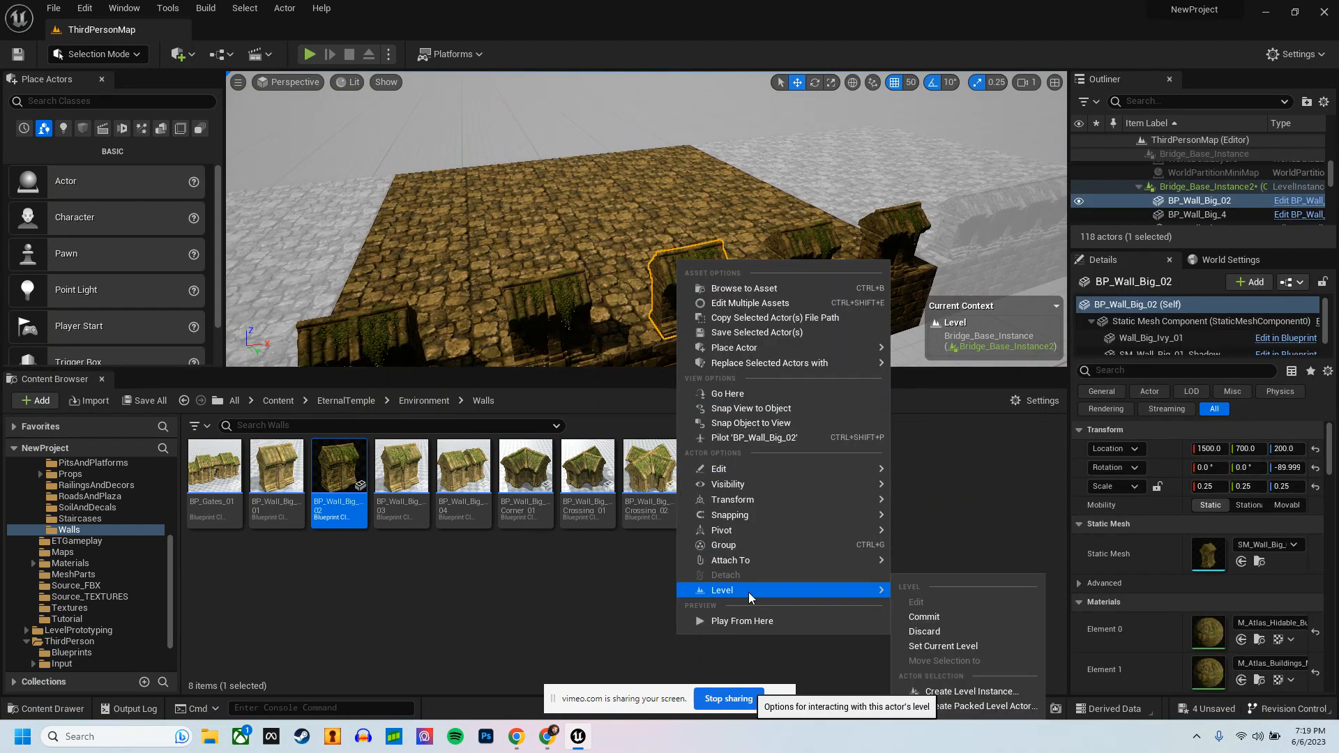
left_click(931, 618)
right_click_drag(856, 241, 683, 258)
Step: Open Bridge_Base_Instance2 for in-place level editing again
right_click(579, 264)
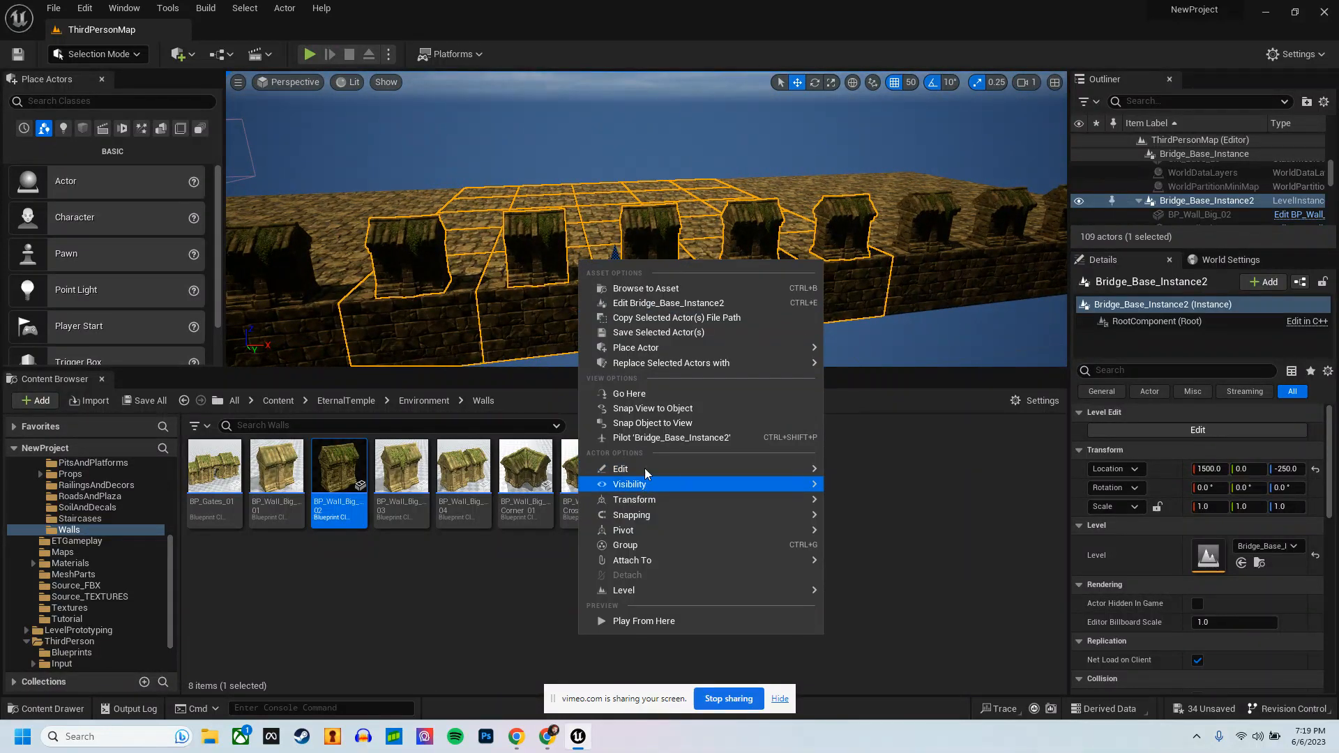
mouse_move(726, 566)
mouse_move(709, 588)
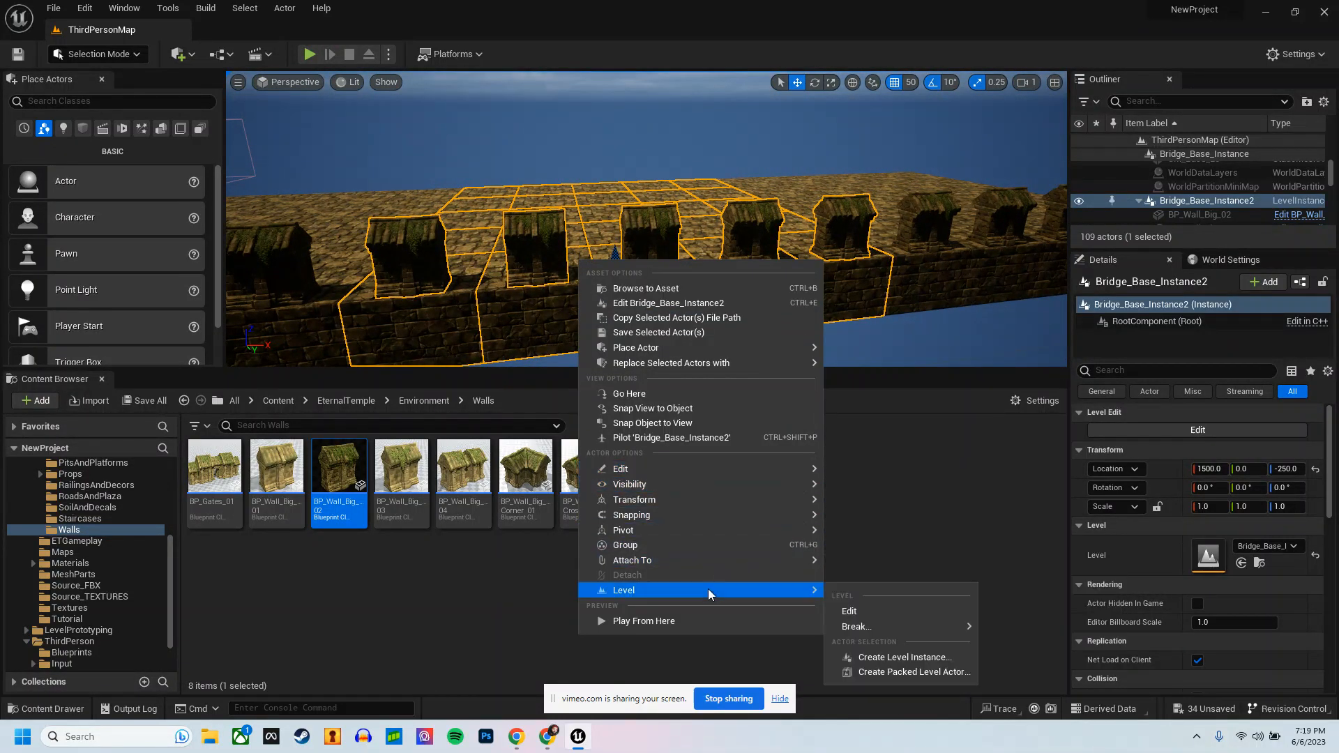
left_click(875, 616)
Step: Delete the five remaining wall segments along the edge of Bridge_Base_Instance2
left_click(429, 247)
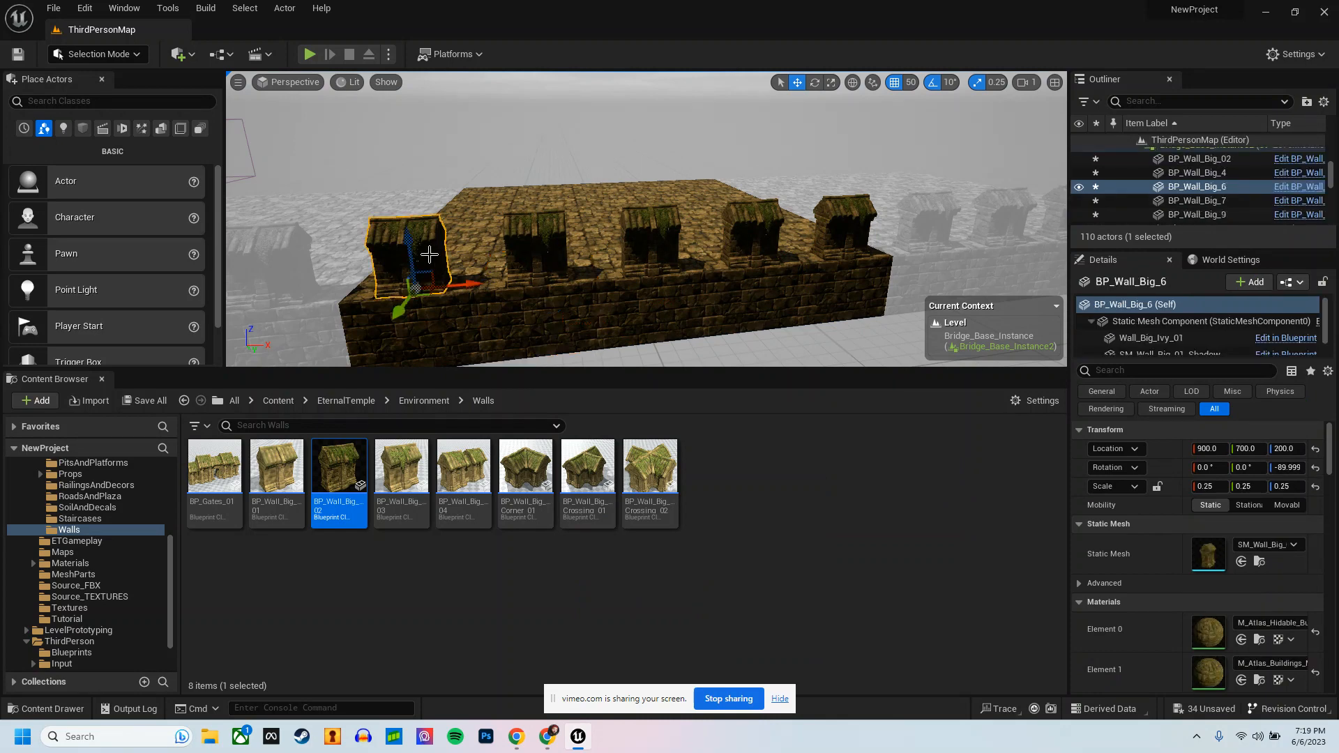
key("Delete")
left_click(538, 230)
key("Delete")
left_click(672, 230)
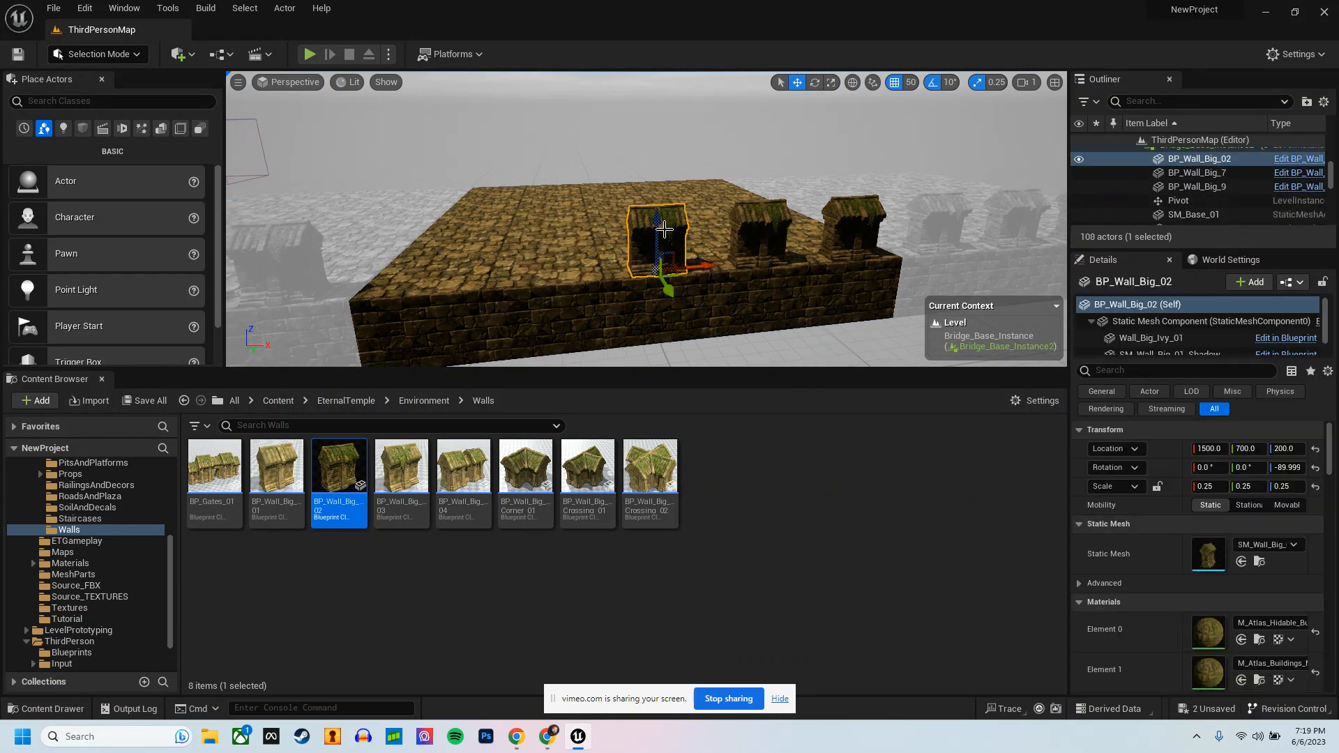
key("Delete")
left_click(774, 229)
key("Delete")
left_click(852, 227)
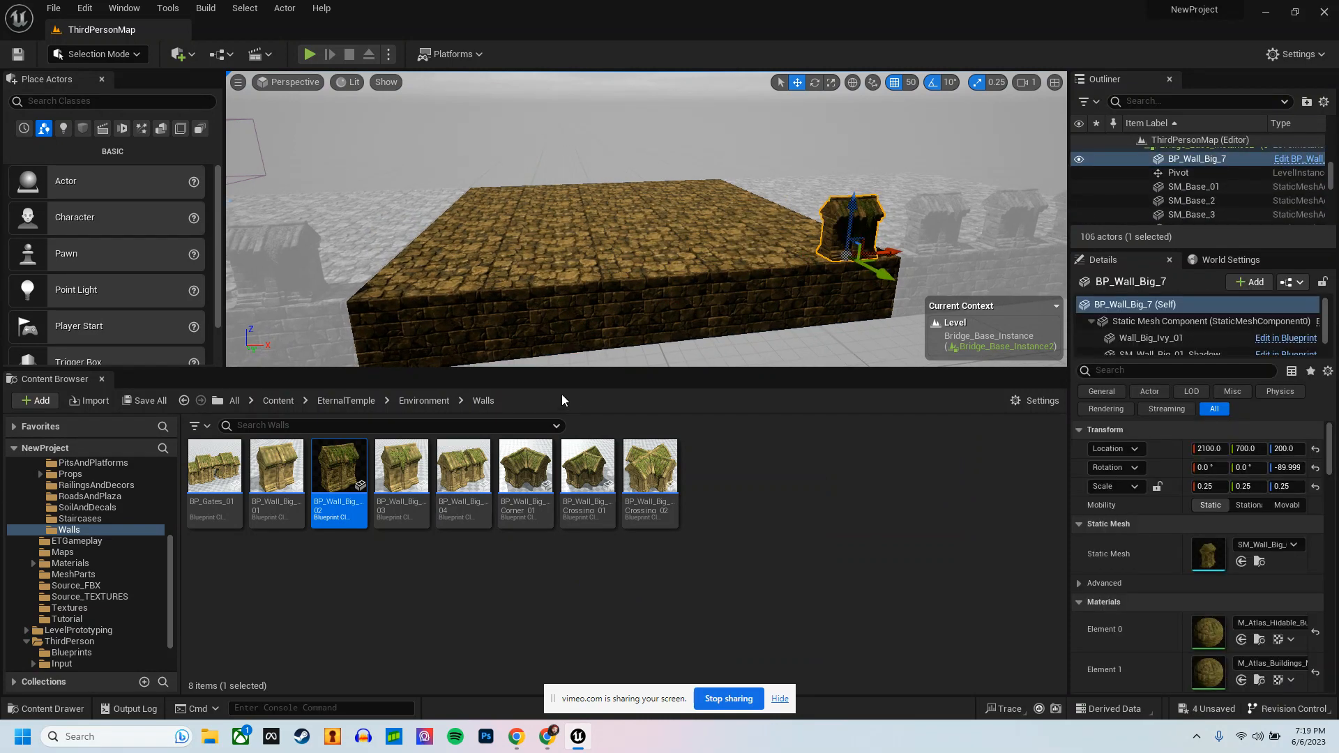
key("Delete")
Step: Place an SM_Column_06 from the Environment Columns folder near the platform's corner and scale it to 0.25 on every axis
left_click(433, 403)
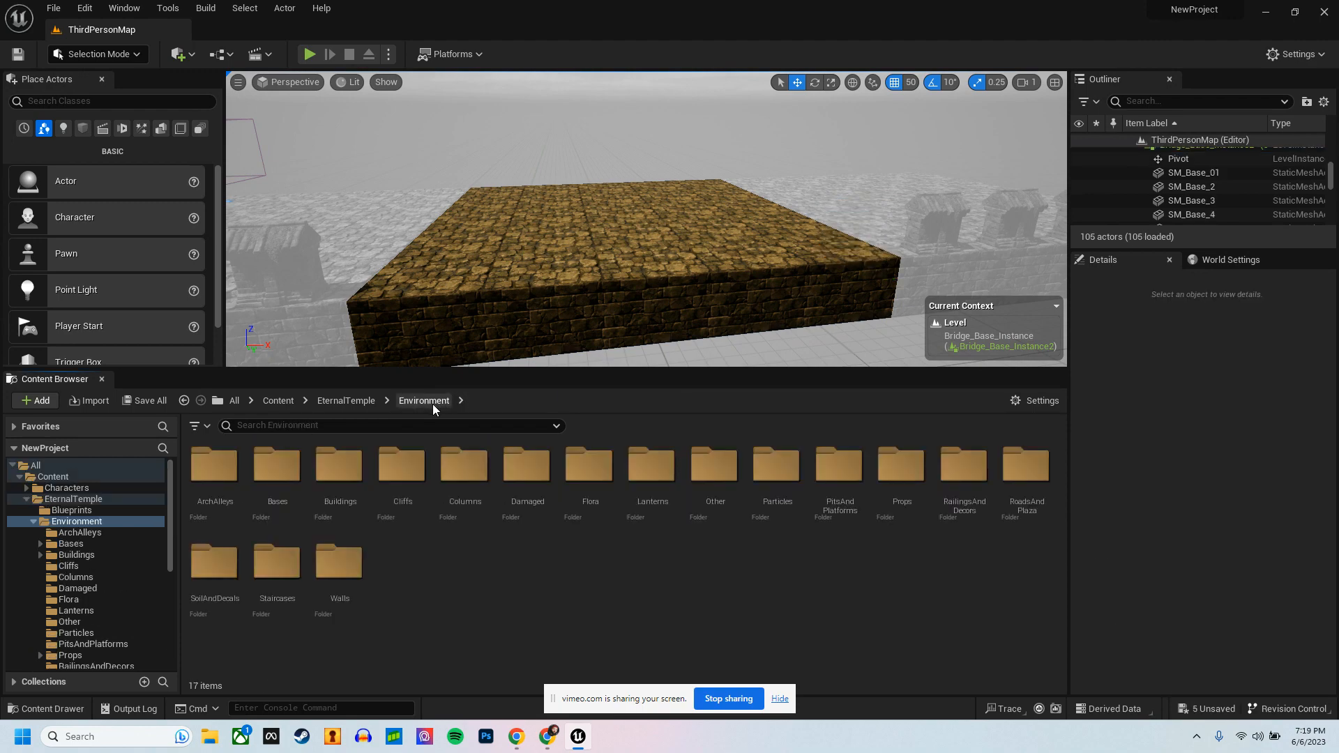
double_click(465, 466)
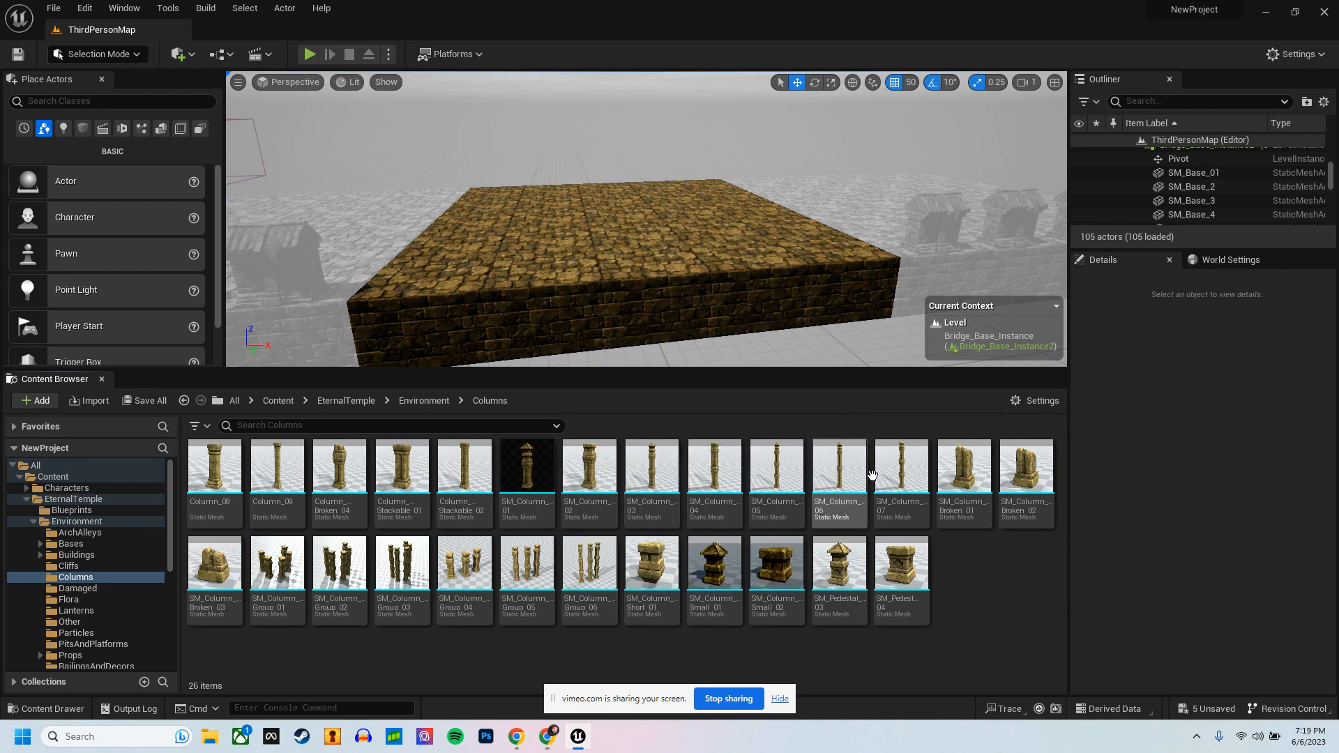
left_click_drag(825, 477, 408, 287)
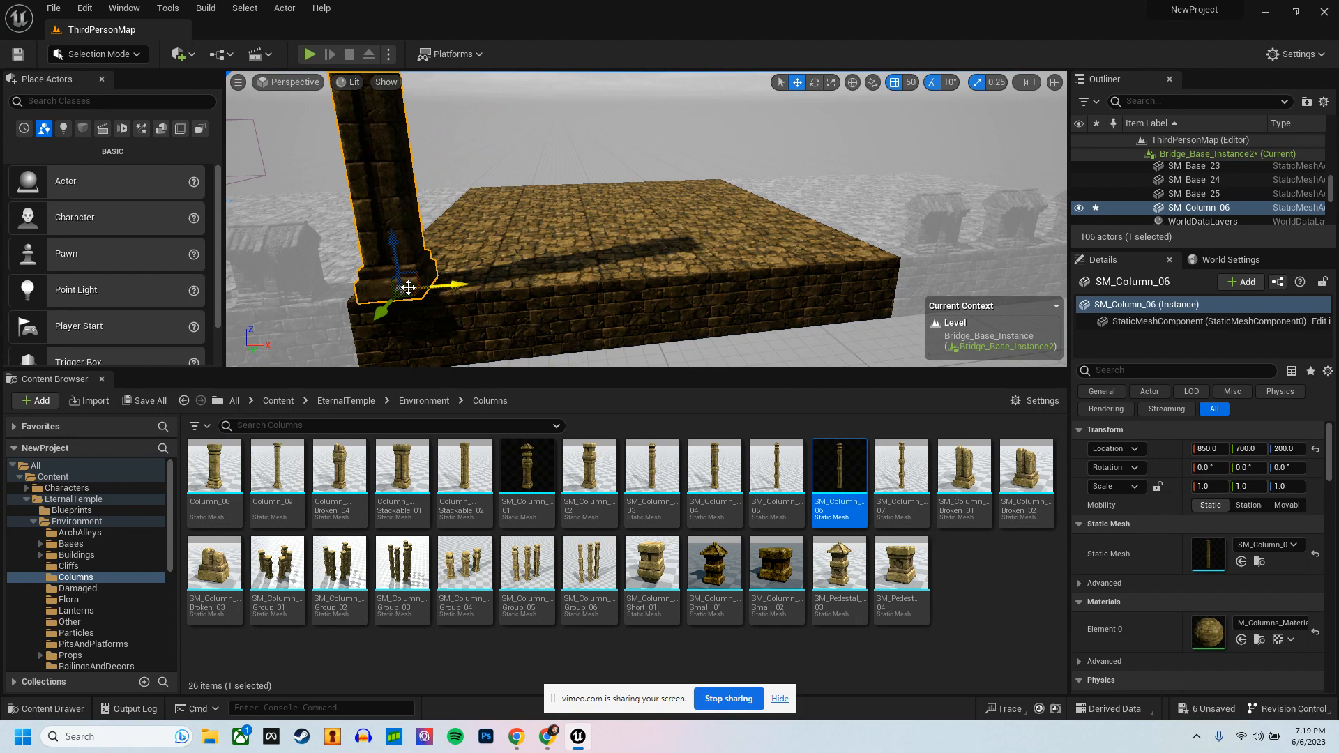
left_click(1203, 484)
type(".25")
key("Tab")
type(".25")
key("Tab")
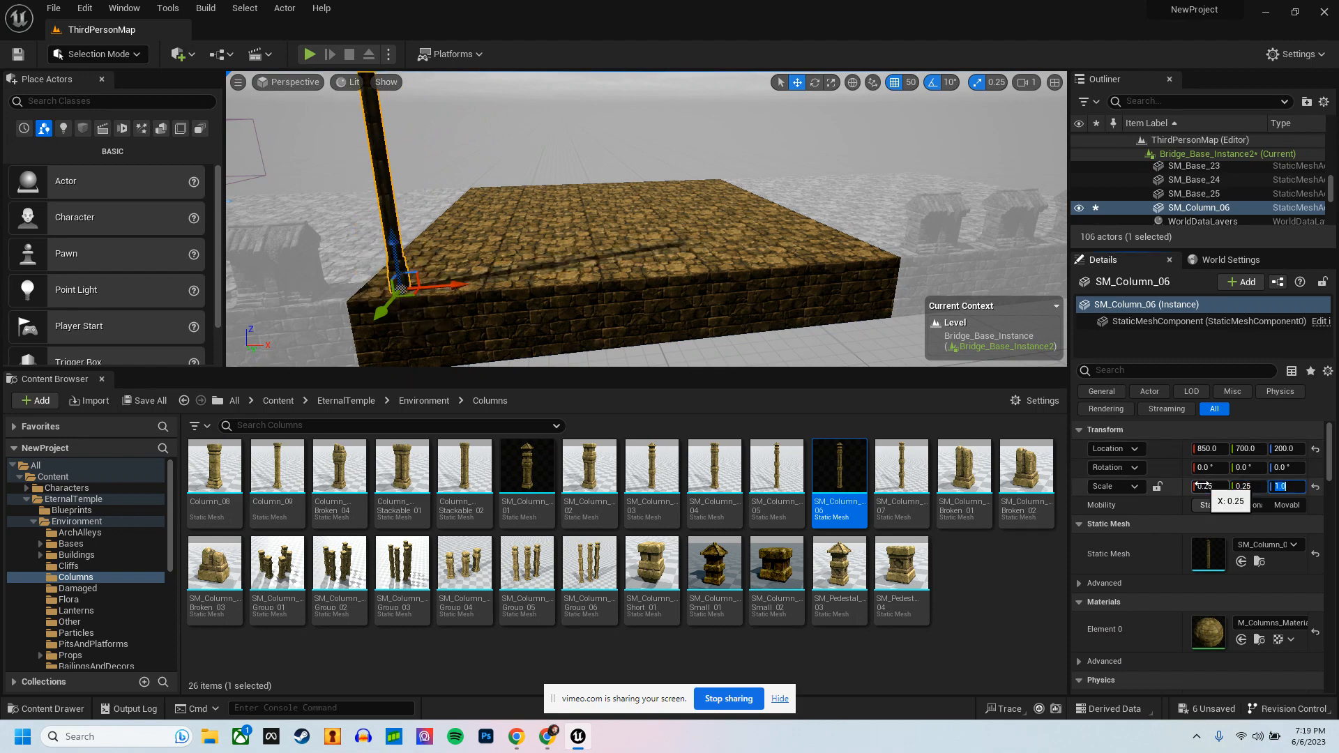
Step: Set the position grid snap to 10 and move the column onto the platform's outer corner at X 770, Y 730
mouse_move(507, 288)
right_mouse_down()
mouse_move(494, 307)
mouse_move(509, 285)
right_mouse_up()
key("w")
left_click_drag(570, 232, 526, 240)
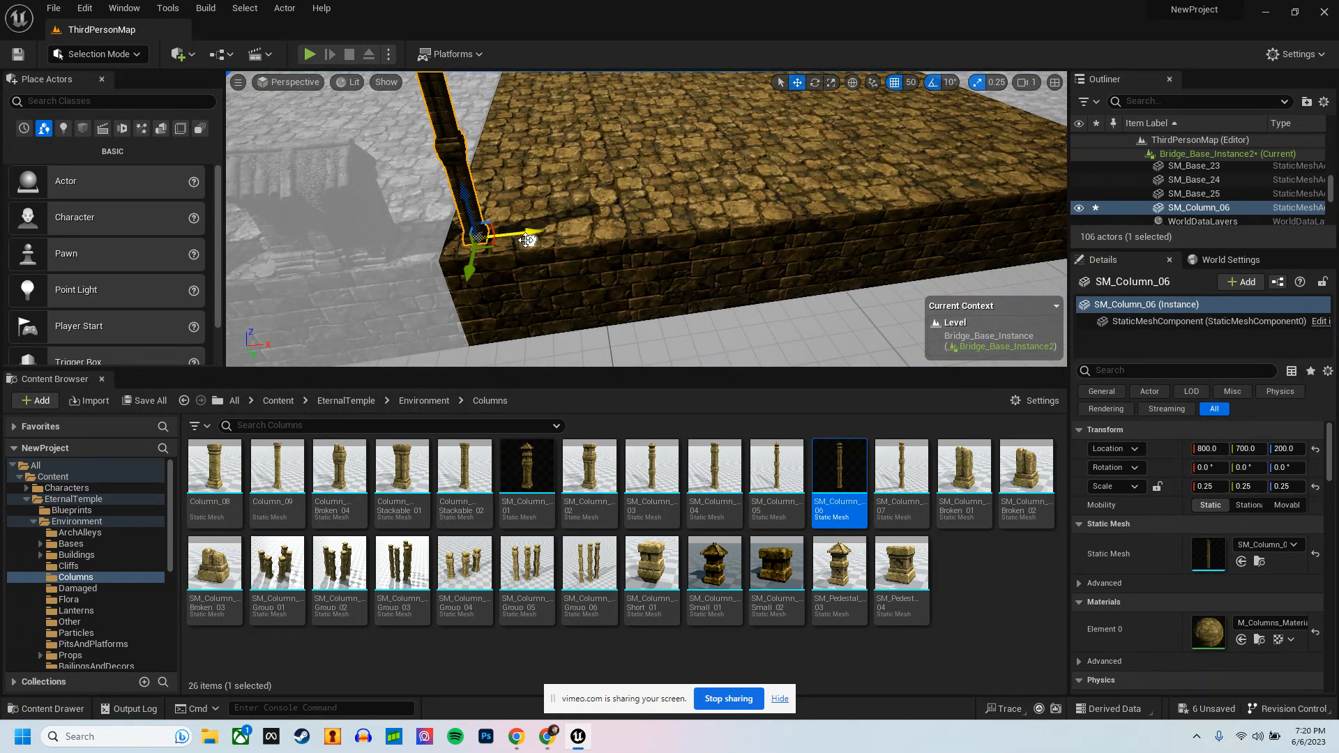
left_click(910, 83)
left_click(940, 148)
left_click_drag(491, 244, 462, 264)
key("f")
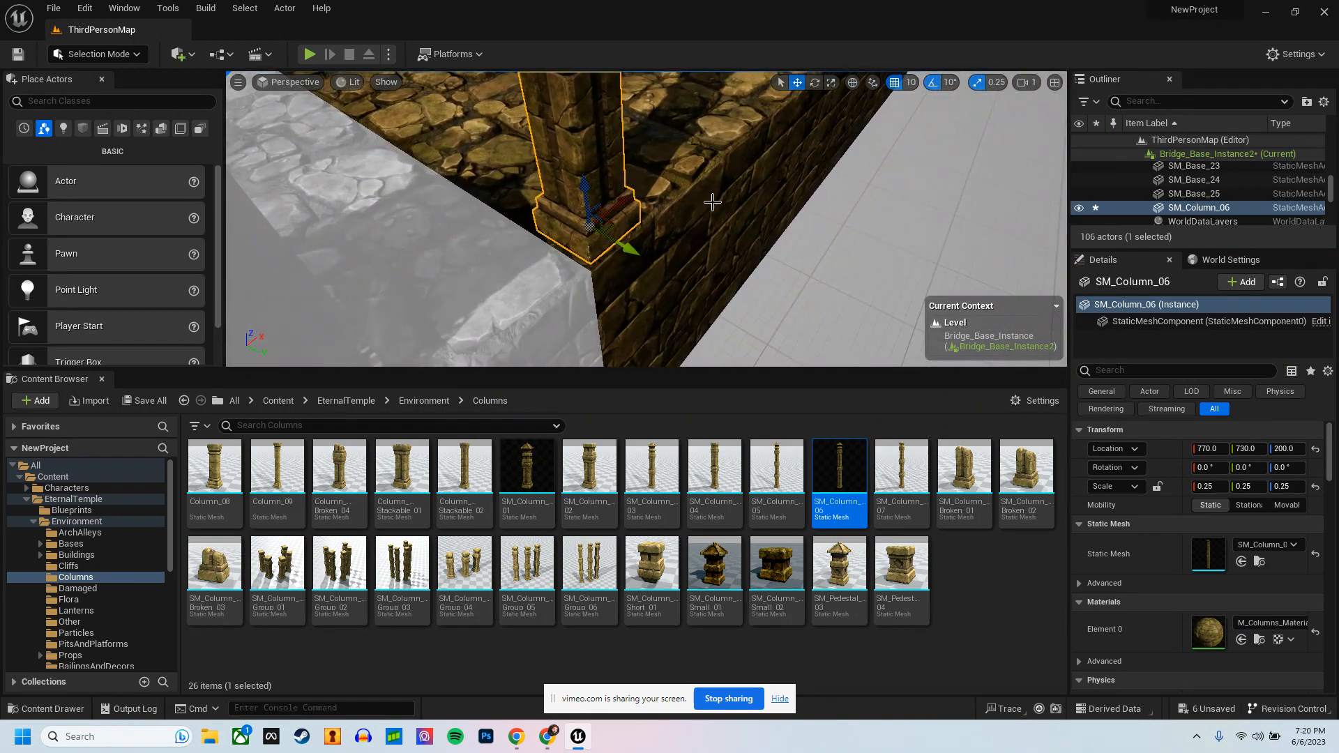
Step: Try duplicating the corner column along the platform's edge, undoing the first offset and using a 500-unit position snap
key("s")
right_click_drag(713, 202, 572, 155)
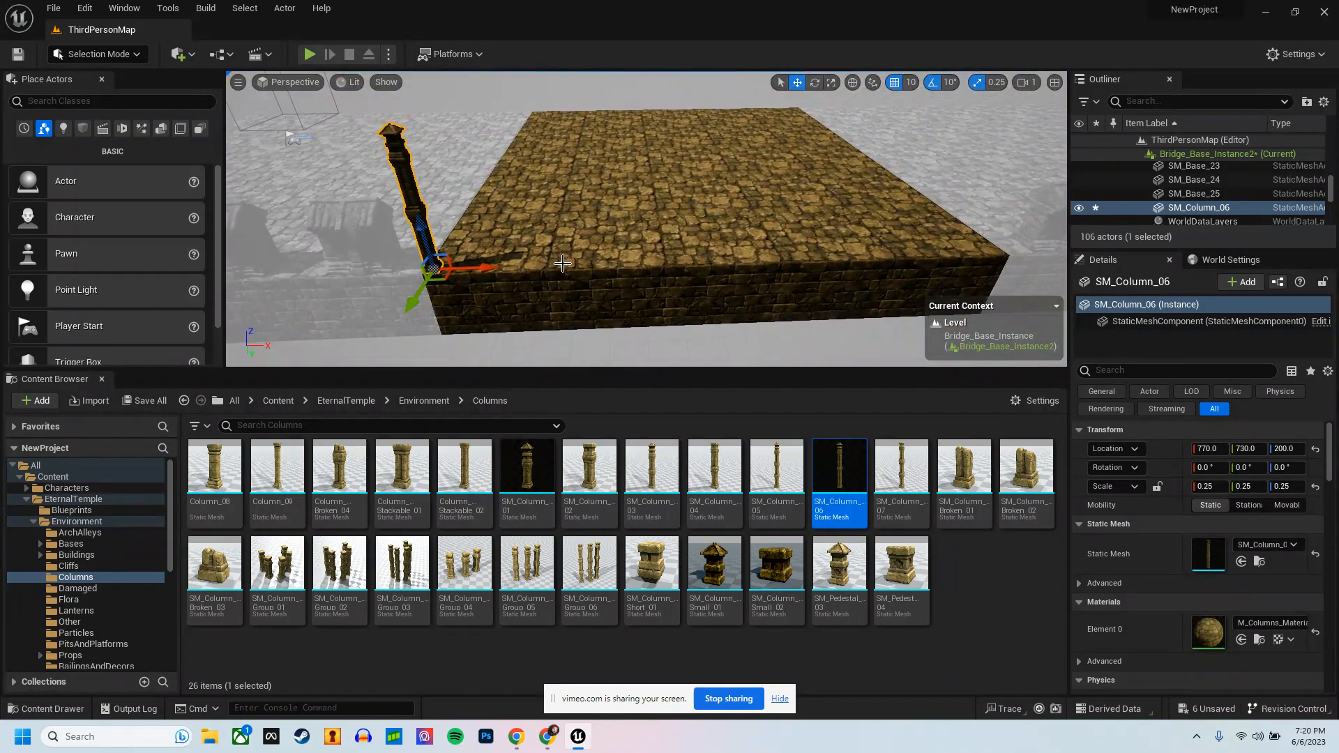
left_click_drag(483, 267, 580, 278, "alt")
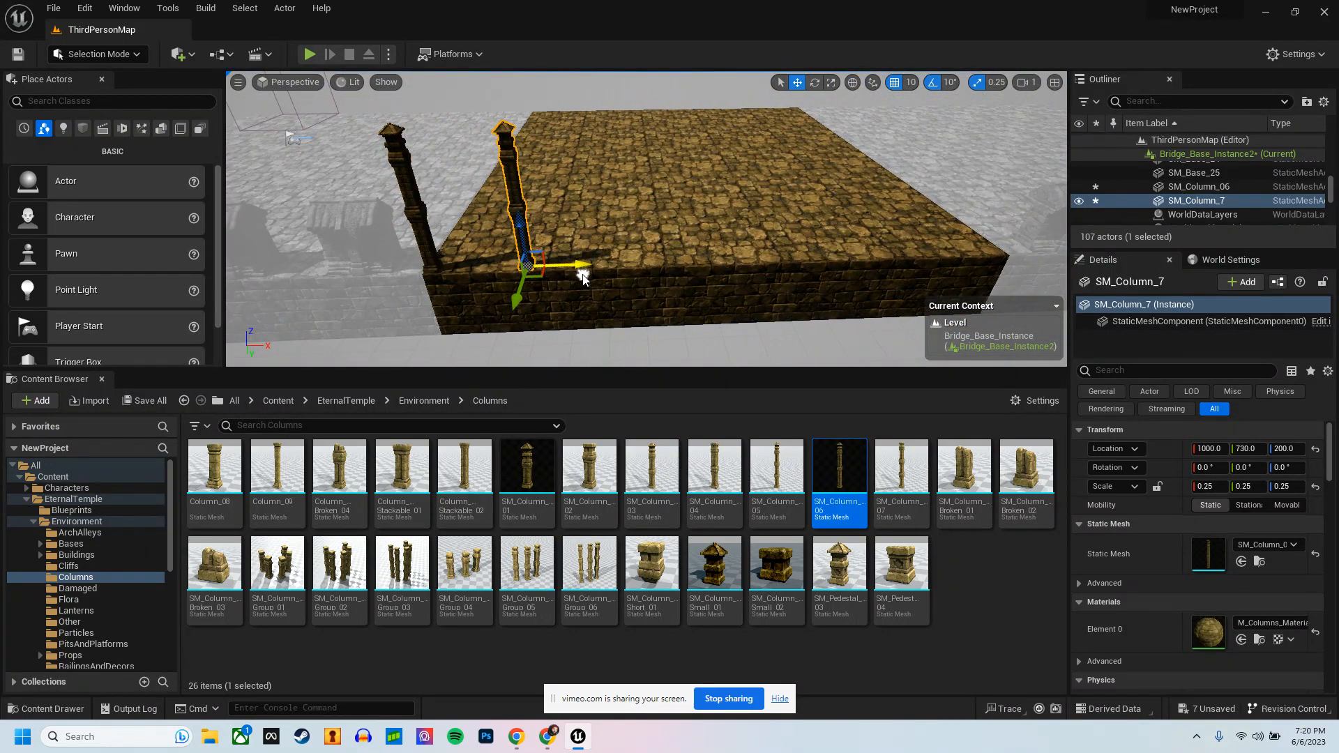
key("ctrl+z")
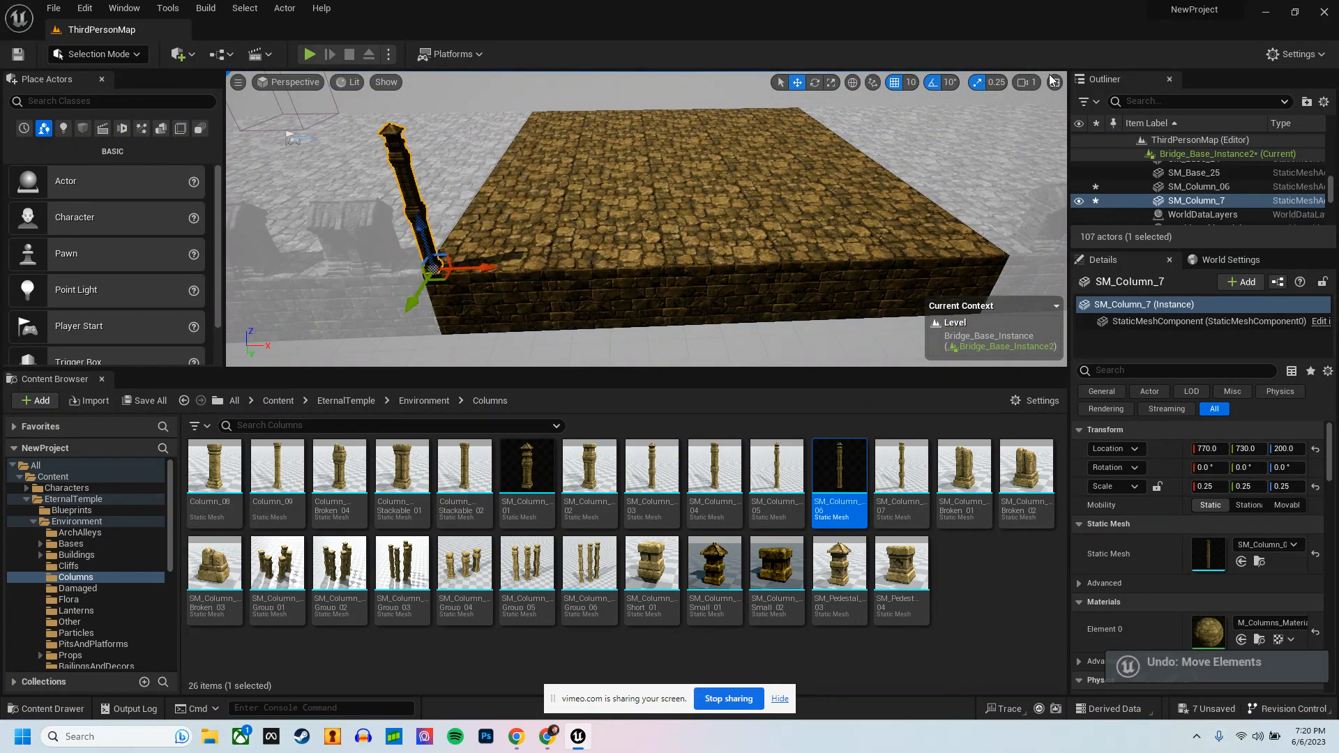
left_click(908, 84)
left_click(934, 193)
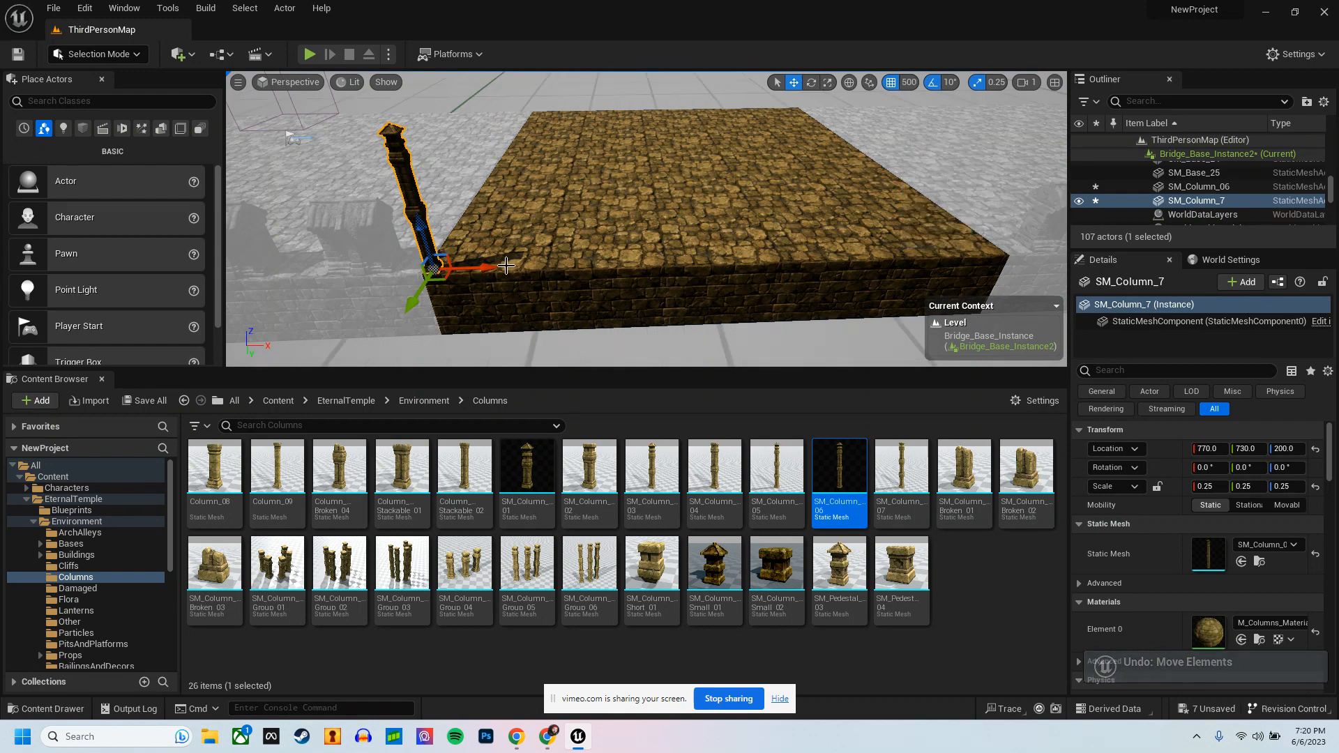
left_click_drag(540, 270, 823, 272)
key("d")
right_click_drag(812, 290, 801, 287)
left_click_drag(623, 247, 626, 247, "alt")
right_click_drag(626, 250, 631, 260)
left_click_drag(591, 252, 689, 255)
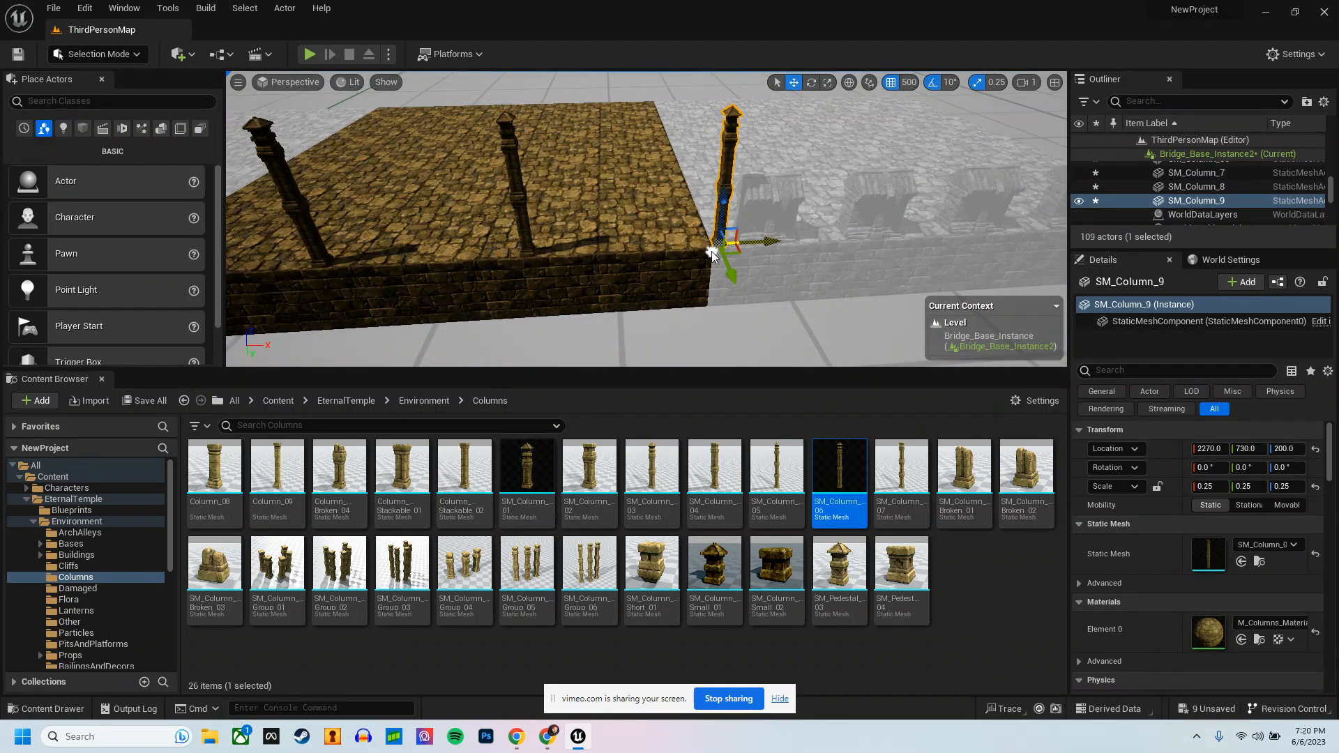
Step: Delete the column copies along the edge, keeping only the original corner column
key("Delete")
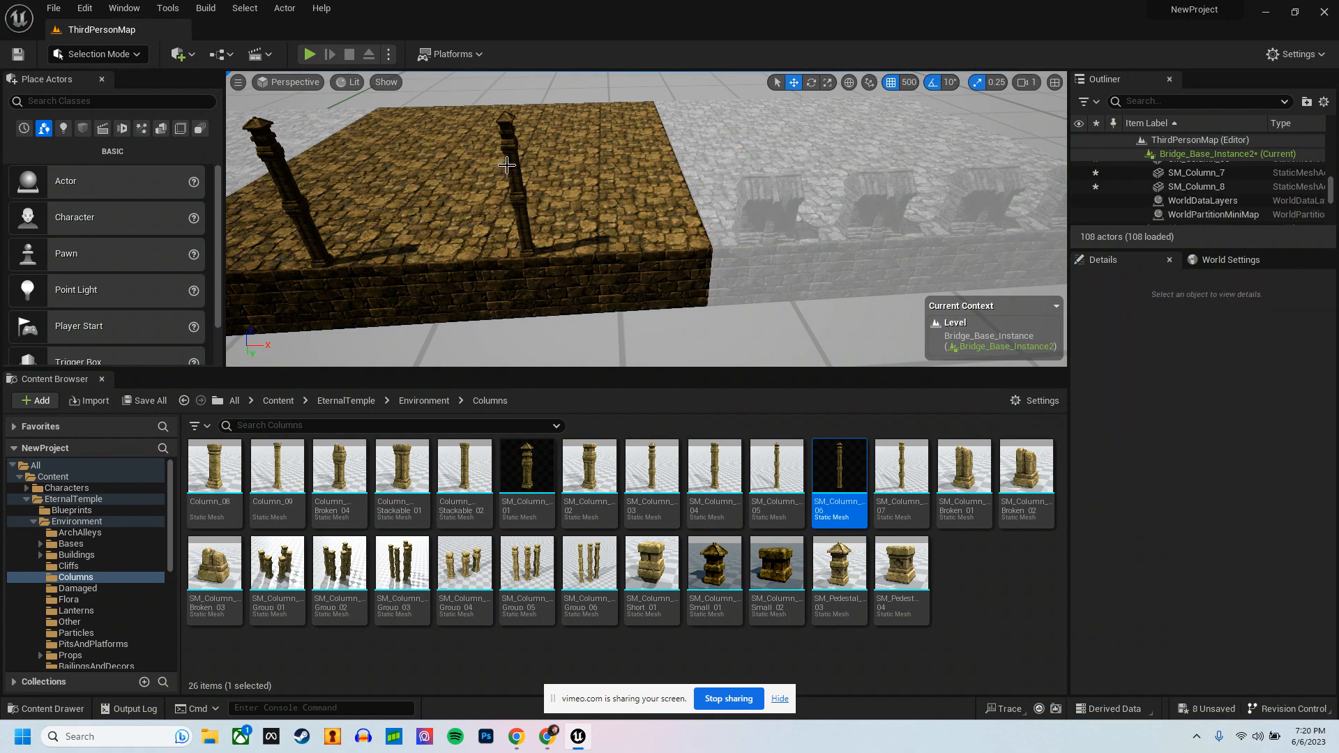
left_click(507, 165)
key("Delete")
right_click_drag(507, 164, 557, 180)
left_click(548, 161)
key("Delete")
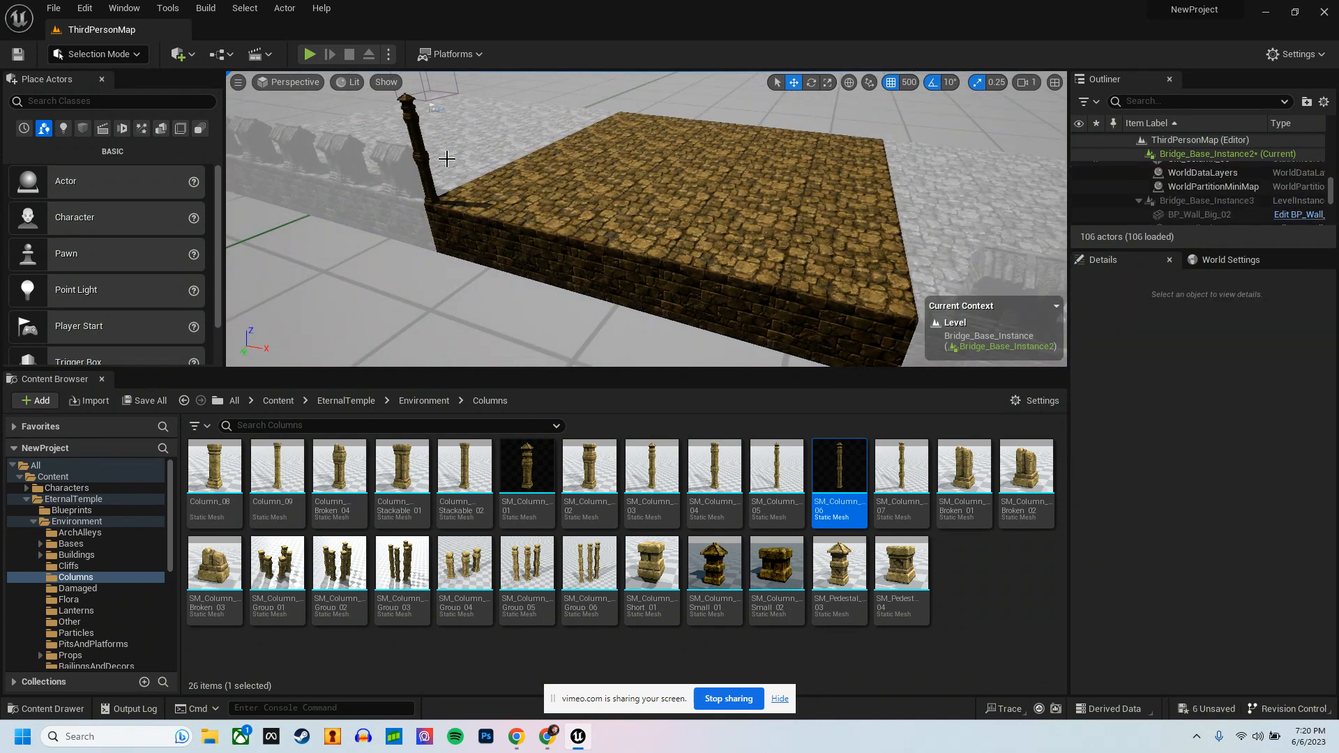
Step: Set the position grid snap to 100 and duplicate the corner column three times at even spacing along the edge, up to X 1970
left_click(416, 159)
left_click(909, 83)
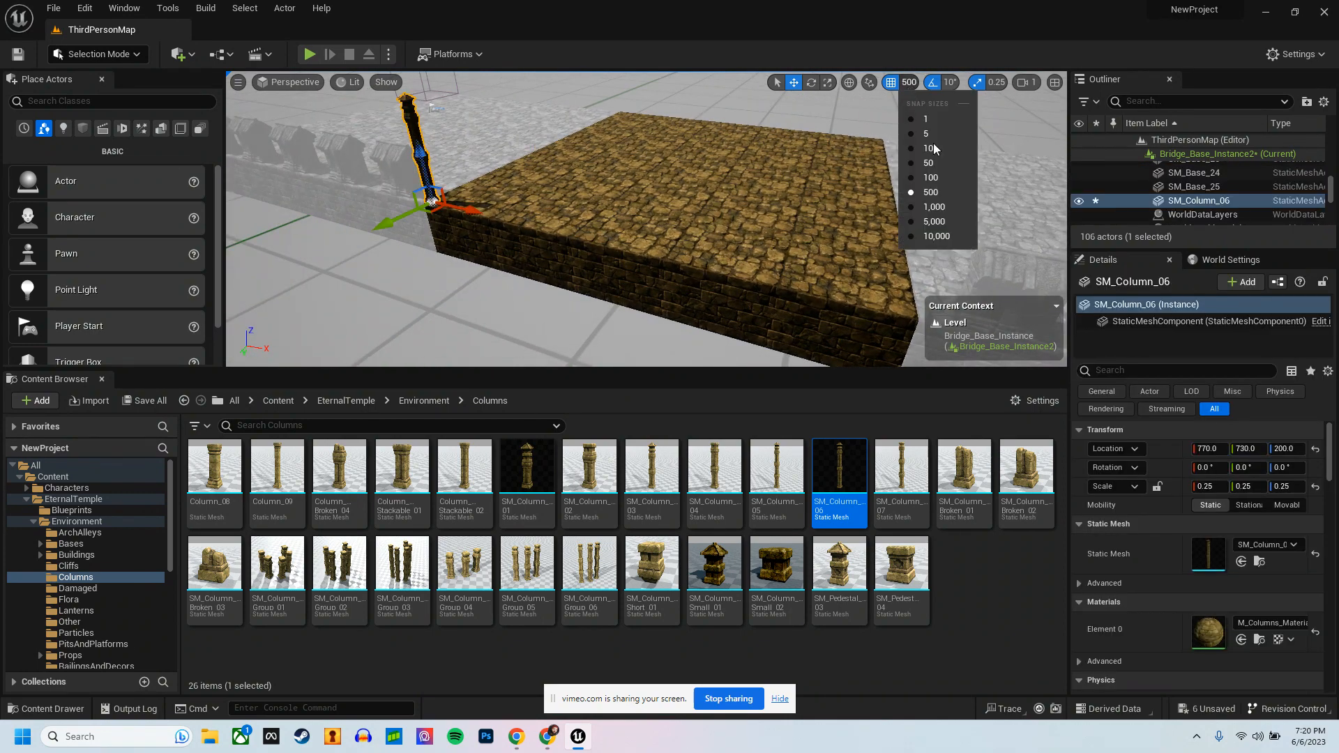
left_click(936, 178)
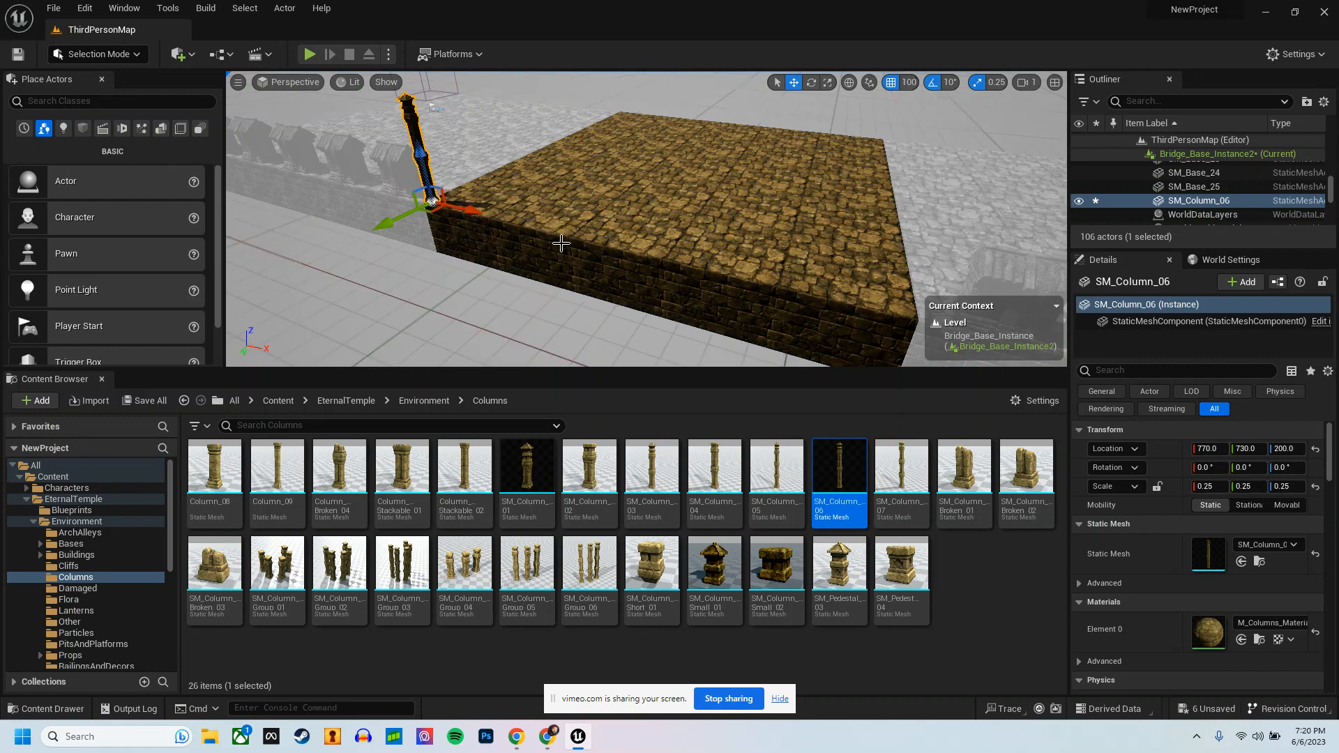
left_click_drag(477, 213, 824, 285, "alt")
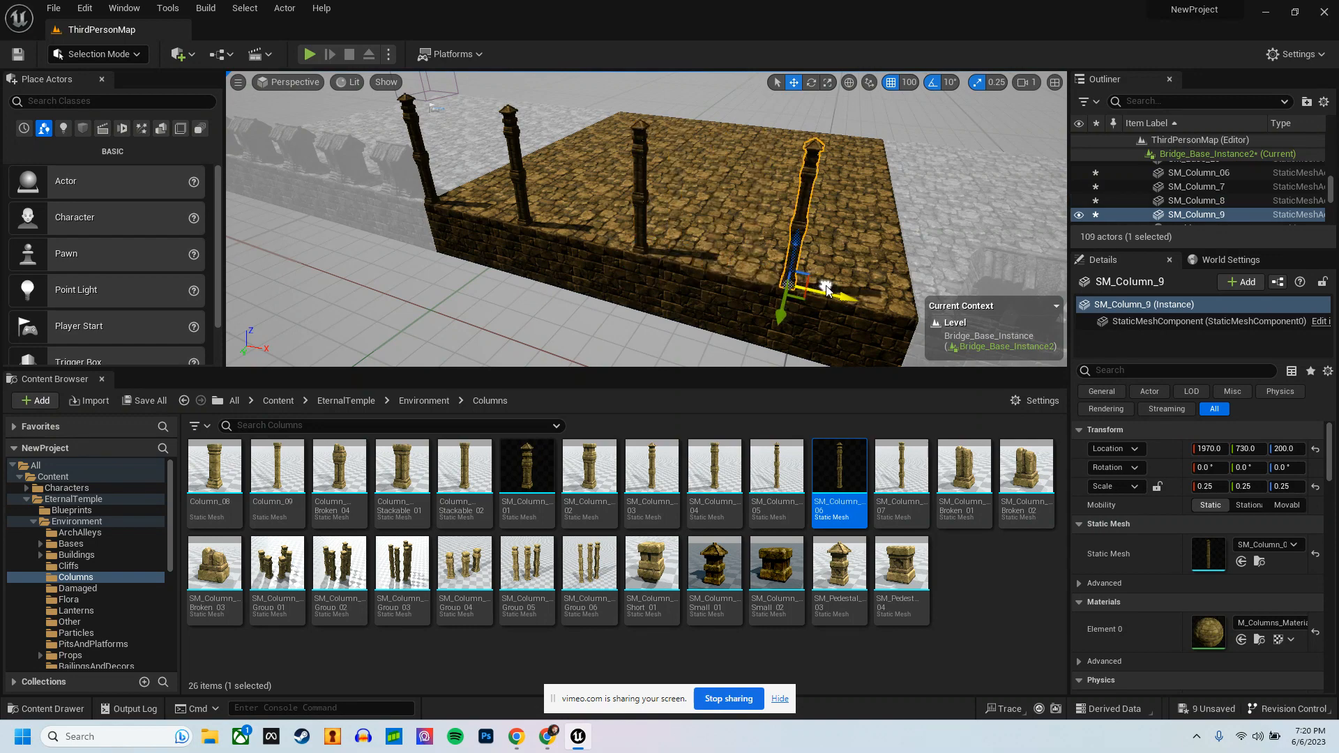
Step: Select all four edge columns, duplicate them and move the copies across to the platform's opposite edge, at about Y -770
right_click_drag(697, 236, 722, 237)
scroll(723, 236, "down", 4)
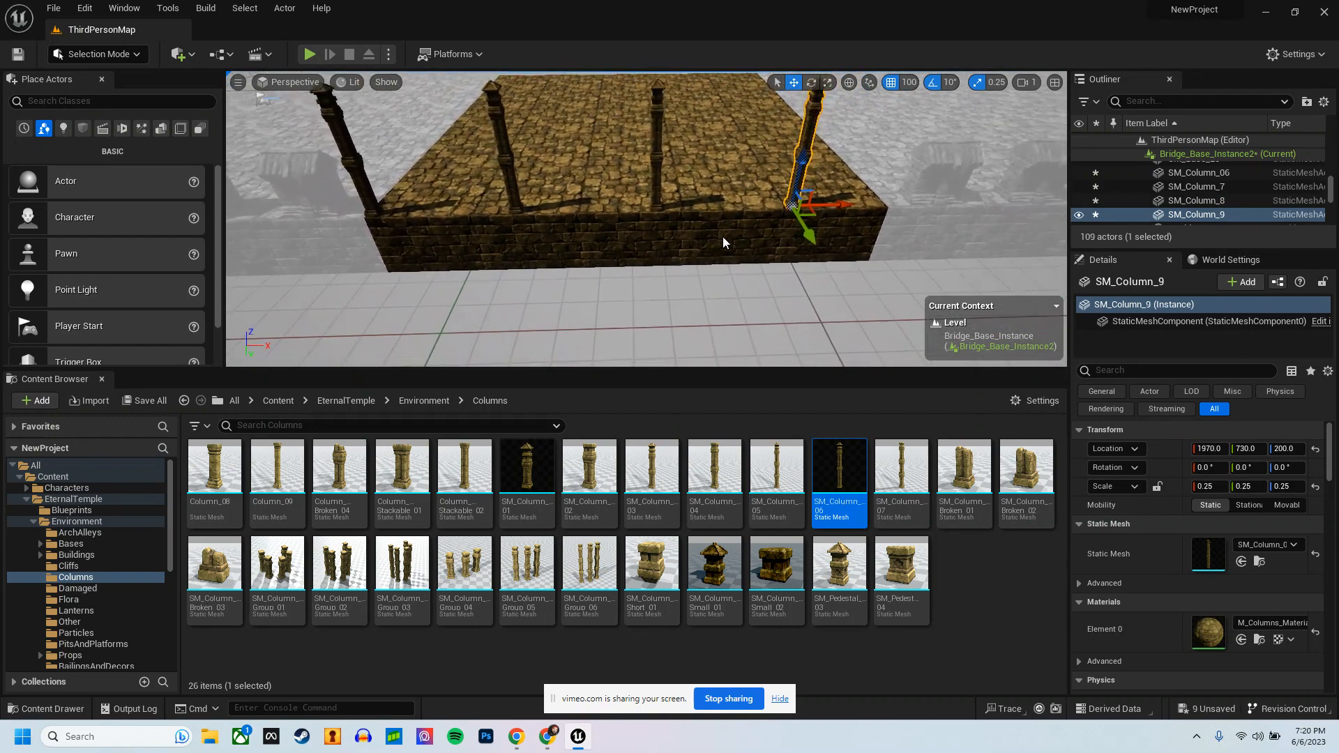
right_click_drag(874, 192, 835, 169)
right_click_drag(608, 208, 619, 210)
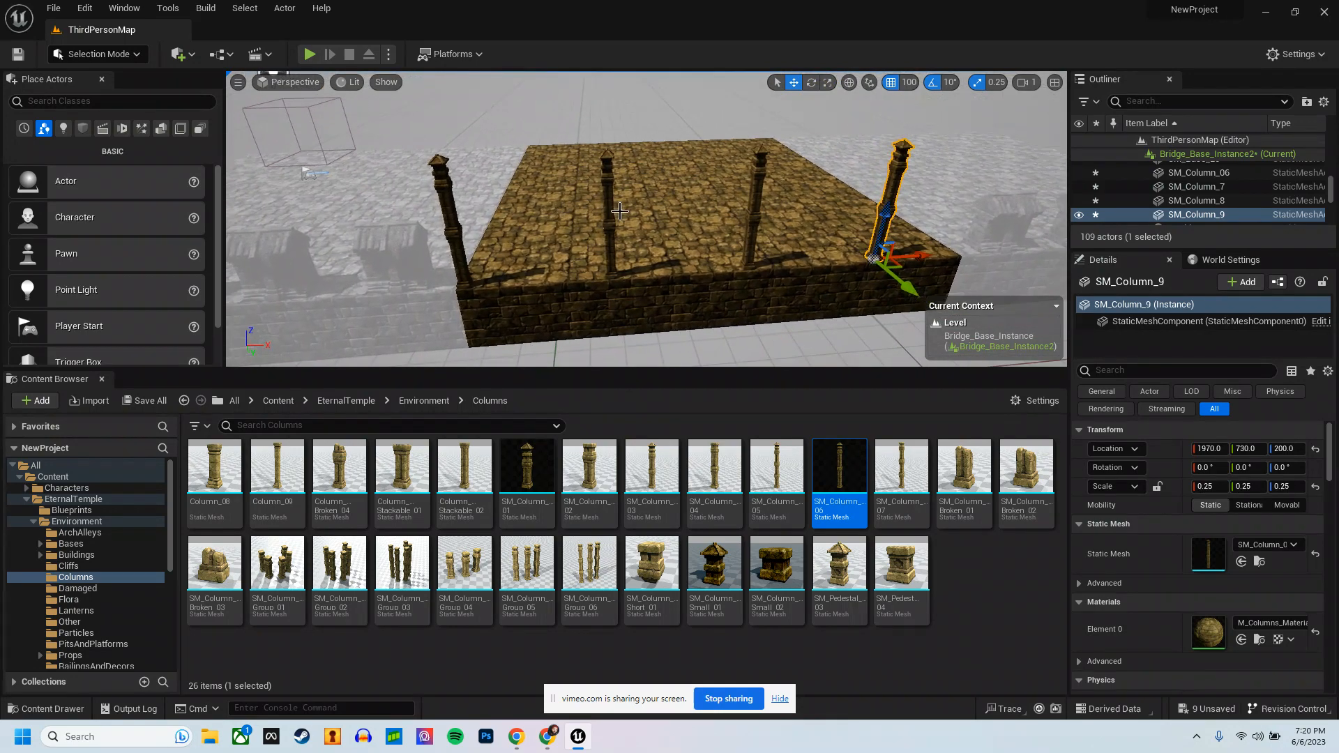
left_click(753, 202, "ctrl")
left_click(605, 209, "ctrl")
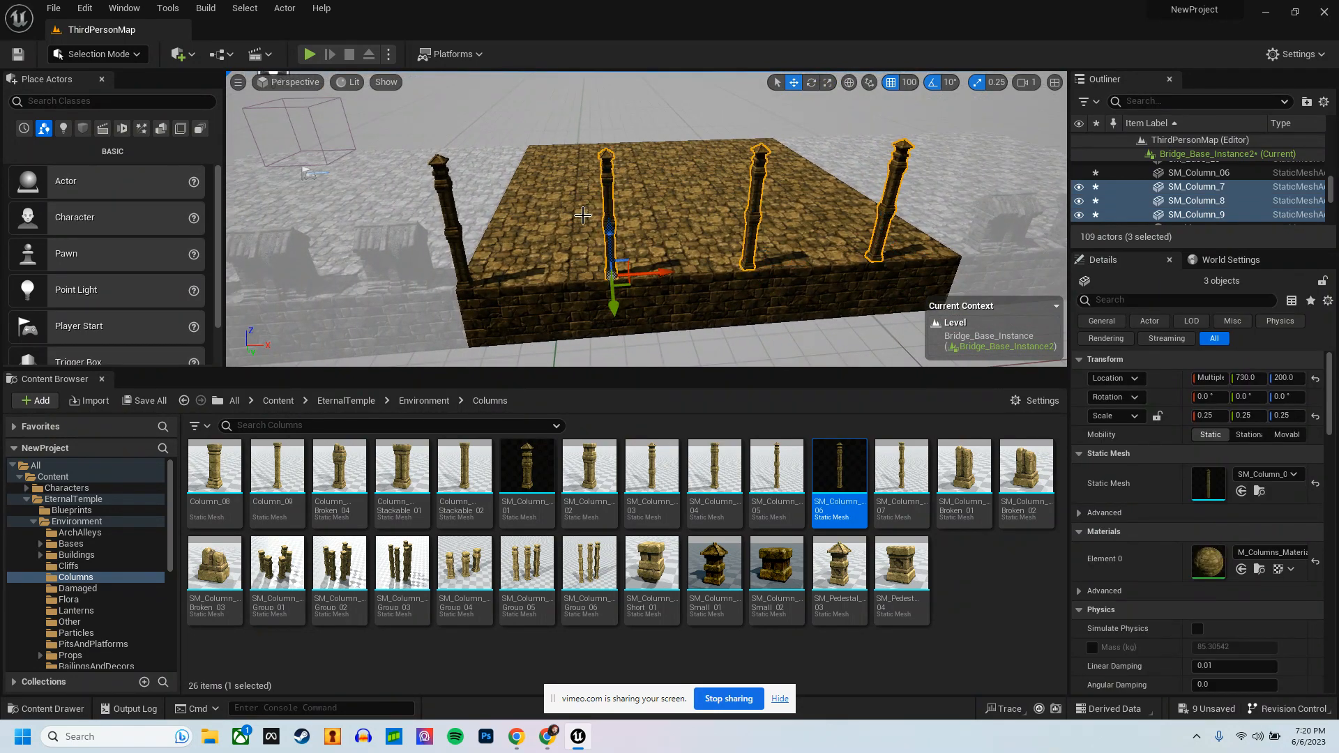
left_click(447, 228, "ctrl")
right_click_drag(607, 308, 822, 293)
key("a")
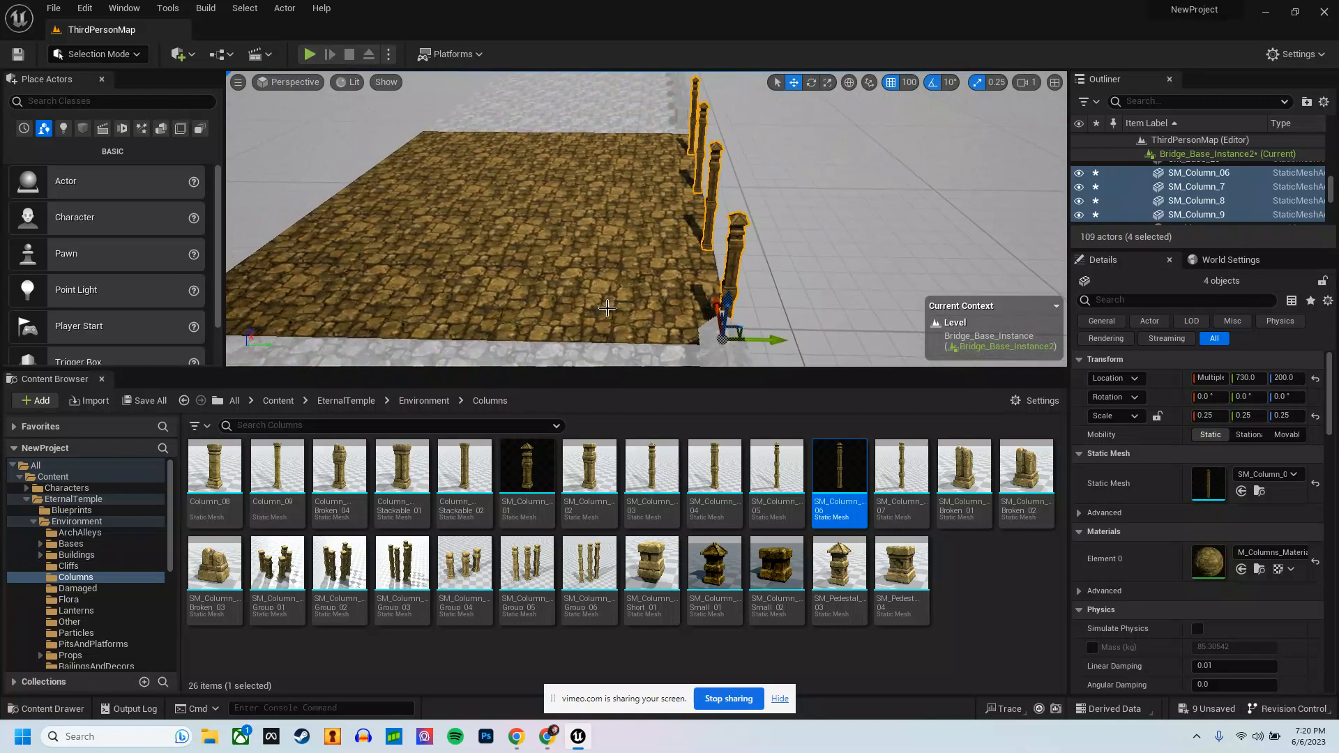
key("ctrl+d")
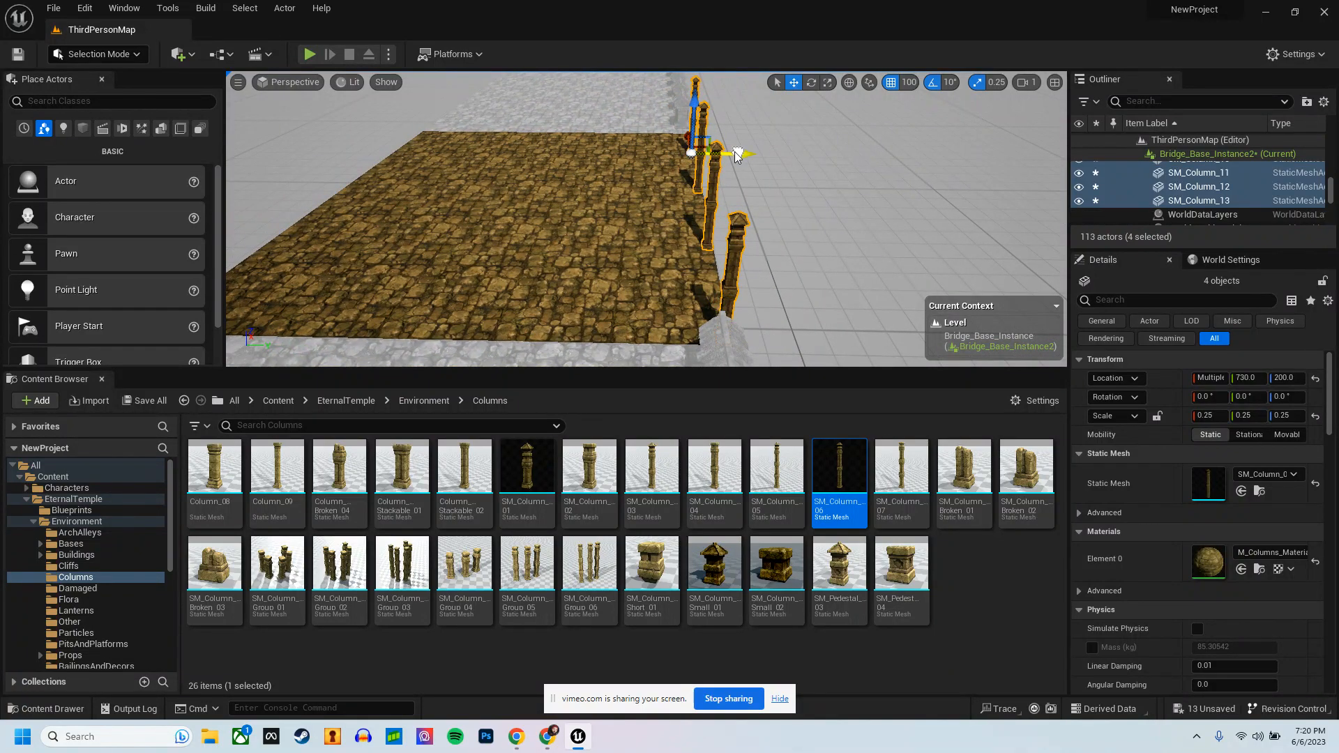
left_click_drag(736, 154, 439, 133)
Step: Shift the copied columns inward and align them just inside the opposite edge at Y -730, using a position snap of 10
key("a")
right_click_drag(460, 143, 499, 137)
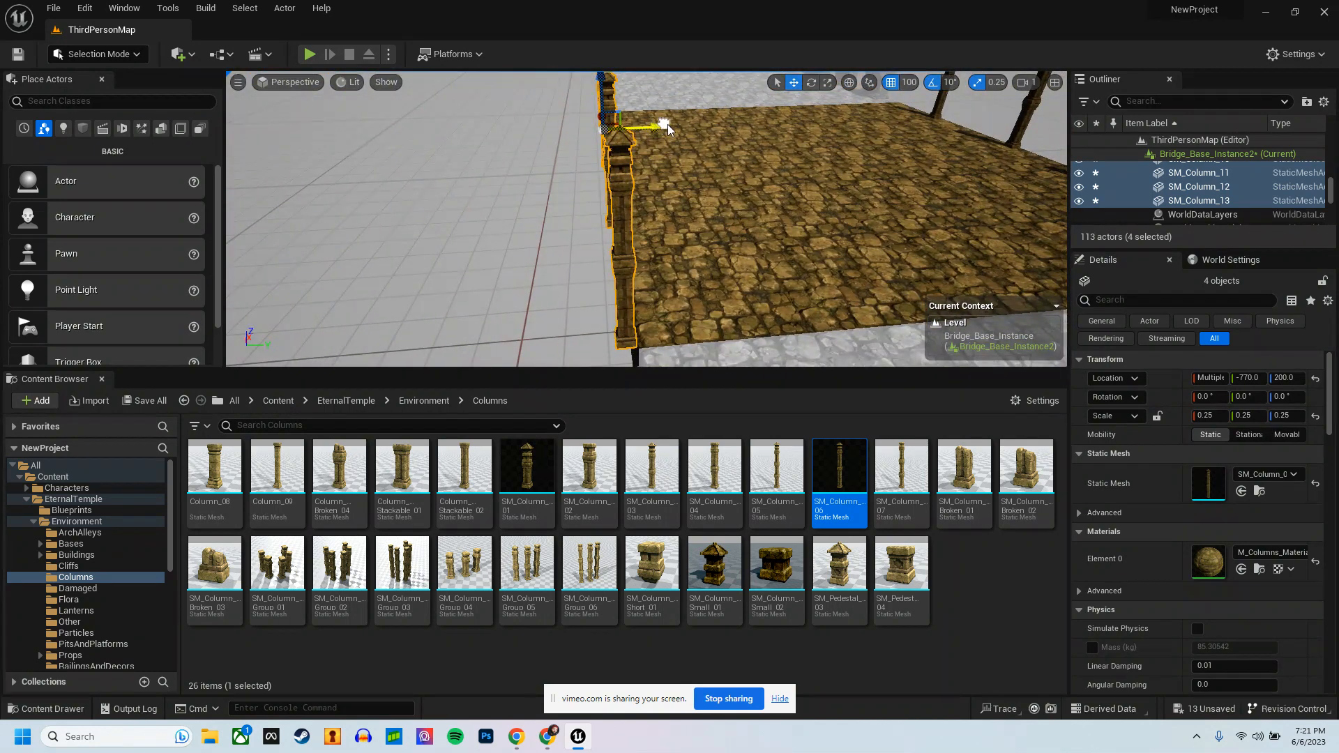
left_click_drag(664, 127, 916, 69)
left_click(909, 86)
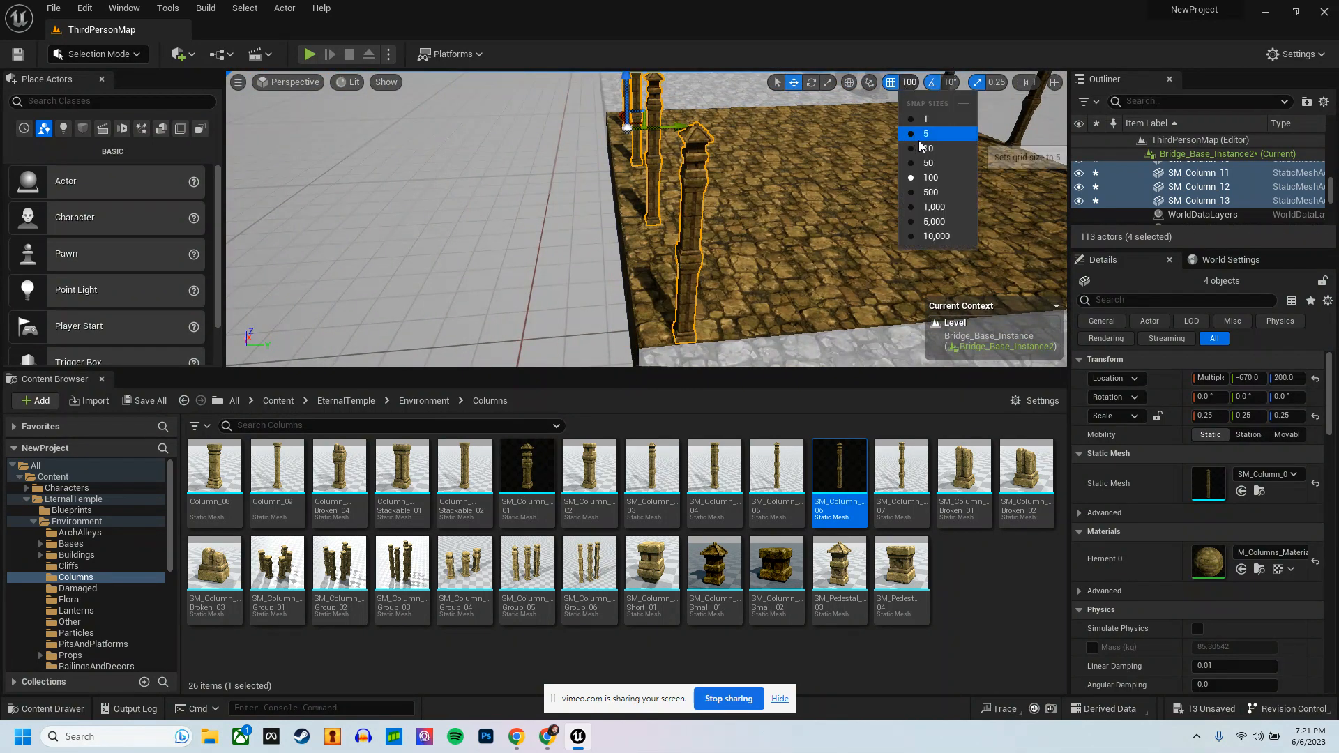
left_click(920, 133)
left_click_drag(679, 130, 666, 135)
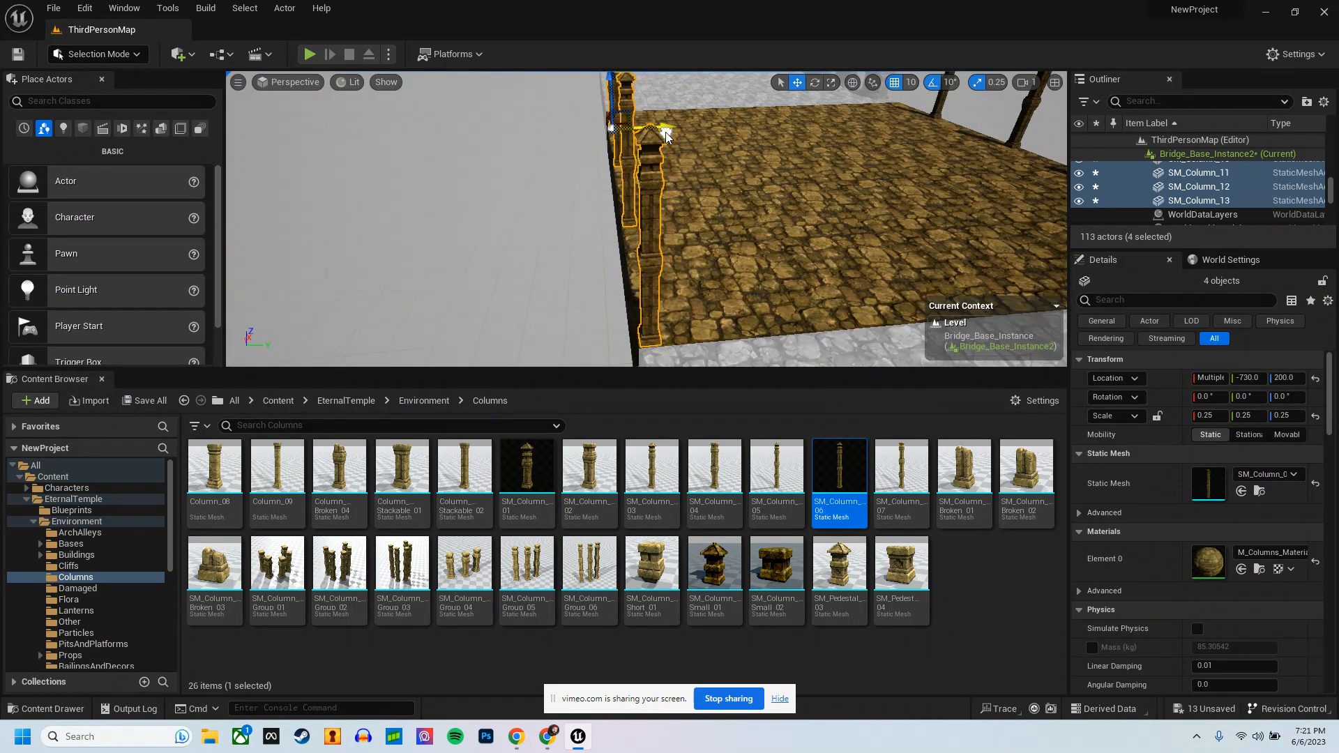
Step: Browse the Damaged and PitsAndPlatforms folders of the EternalTemple environment assets for pieces to place between the edge columns
right_click_drag(665, 135, 491, 202)
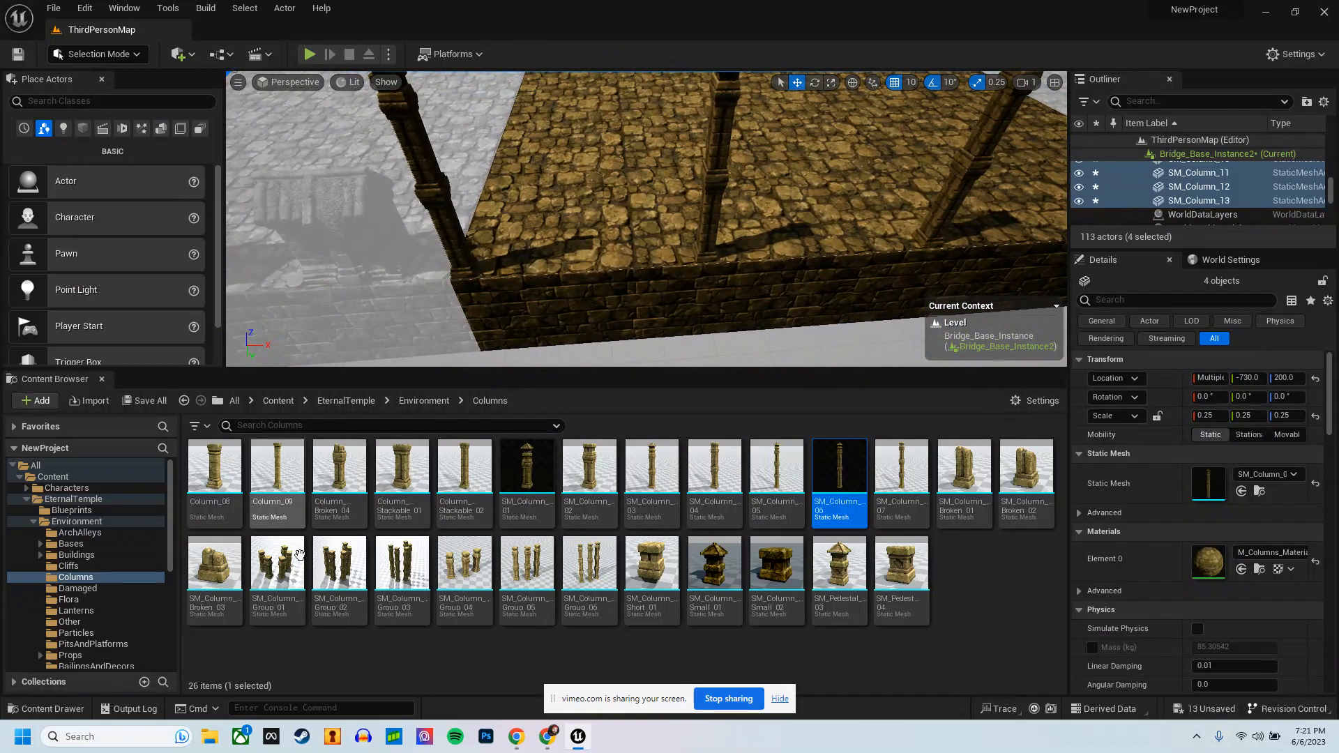
left_click(415, 400)
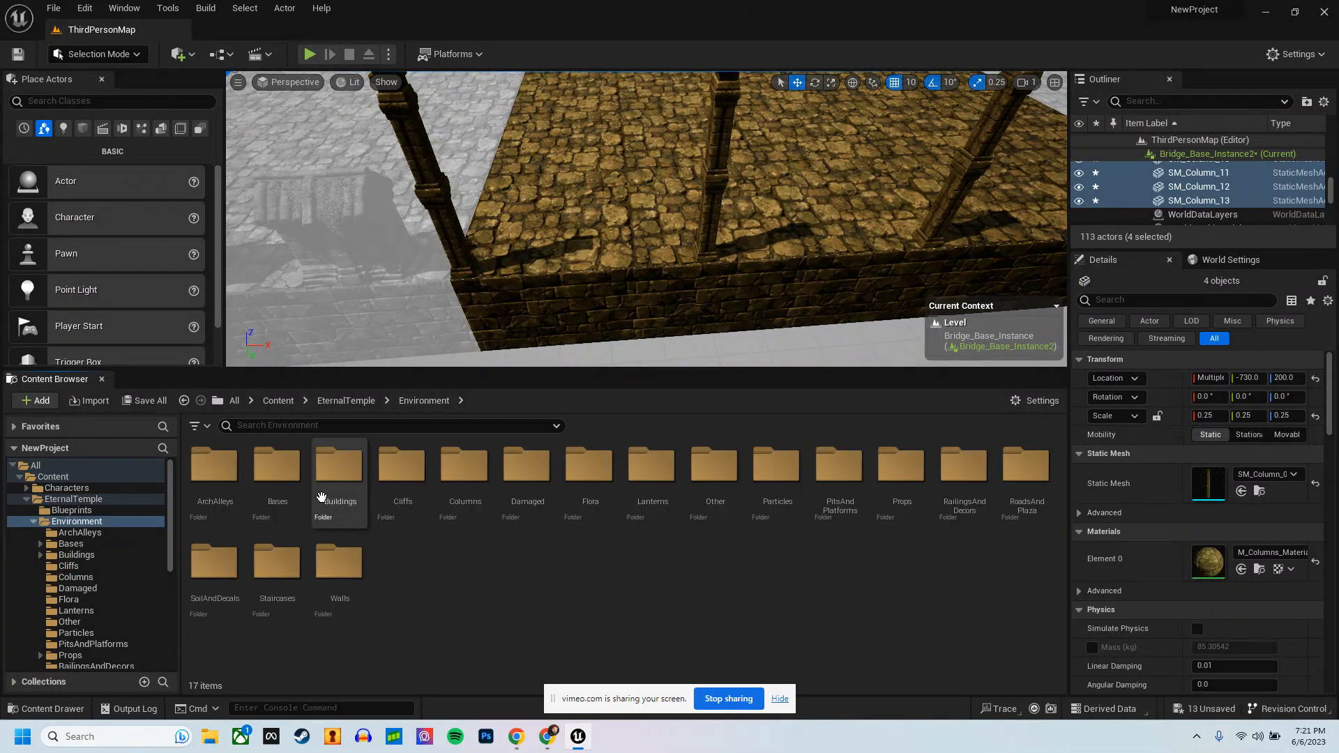
double_click(548, 483)
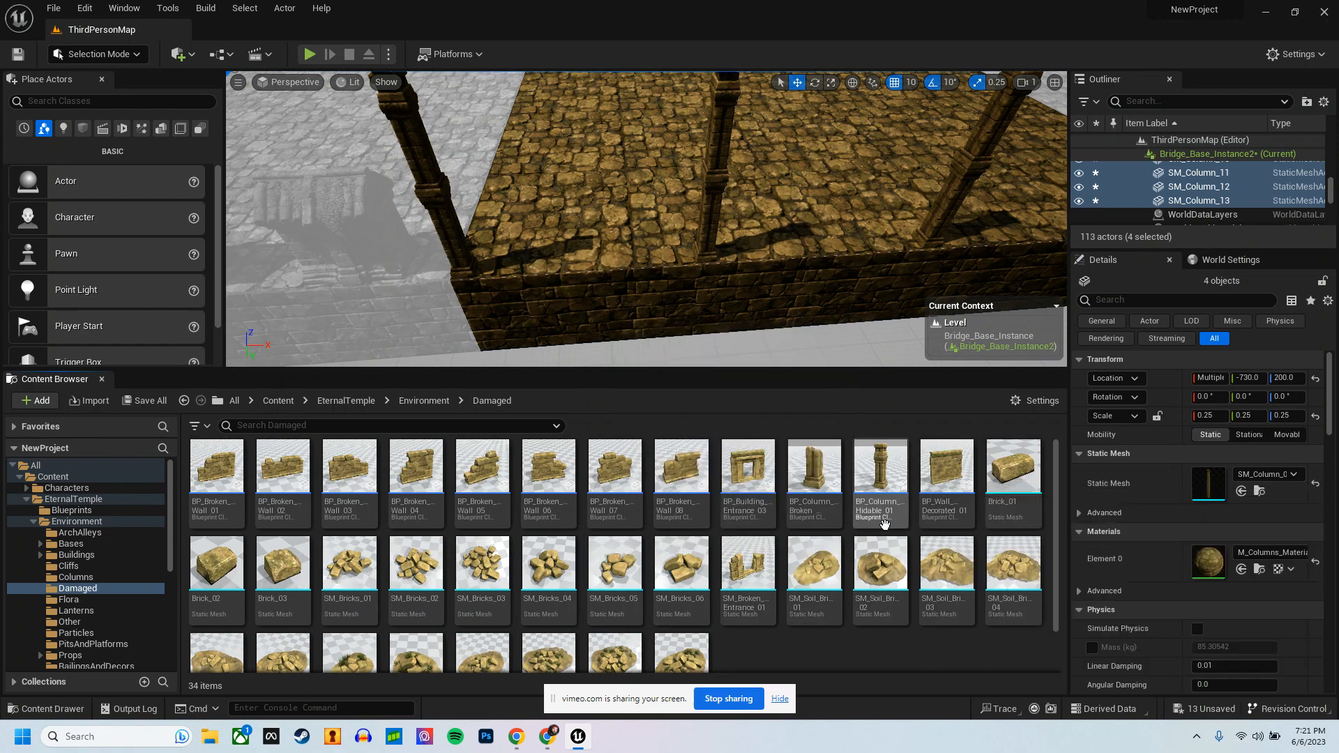
scroll(885, 527, "down", 2)
scroll(680, 519, "up", 2)
left_click(423, 400)
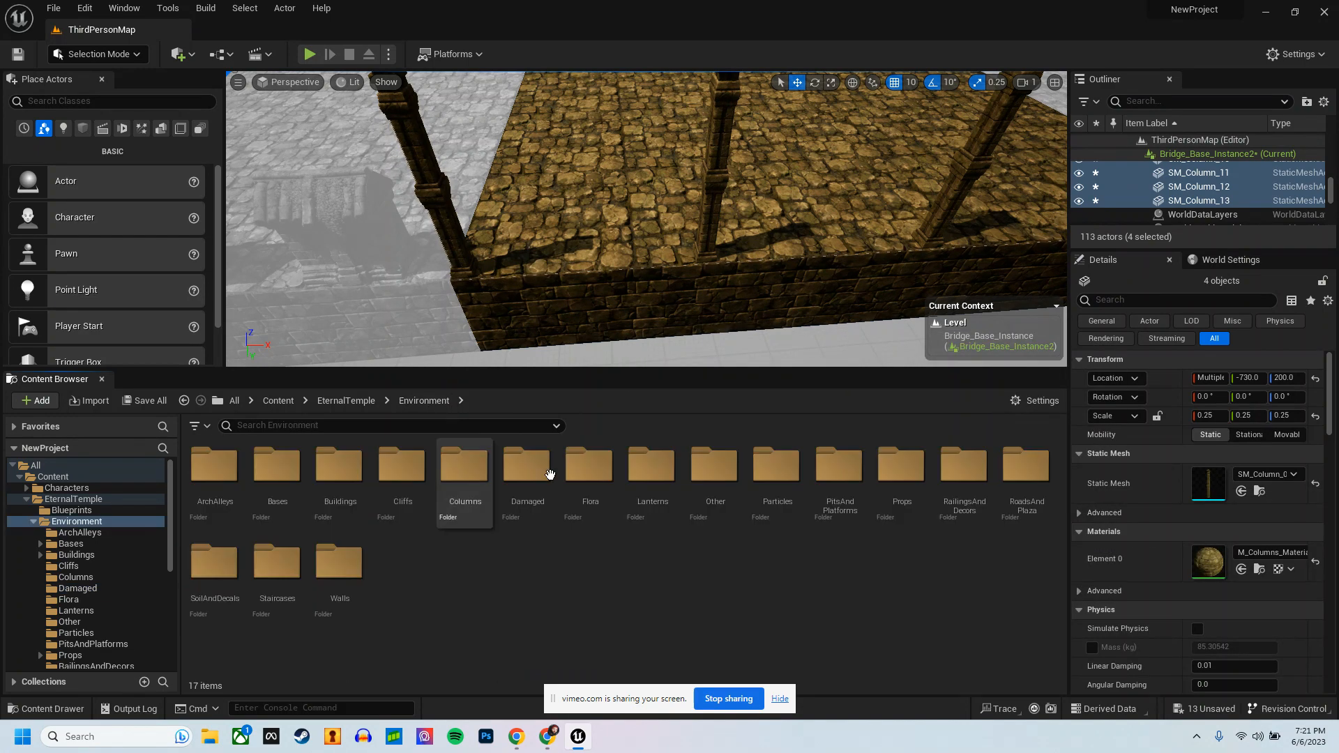
double_click(858, 480)
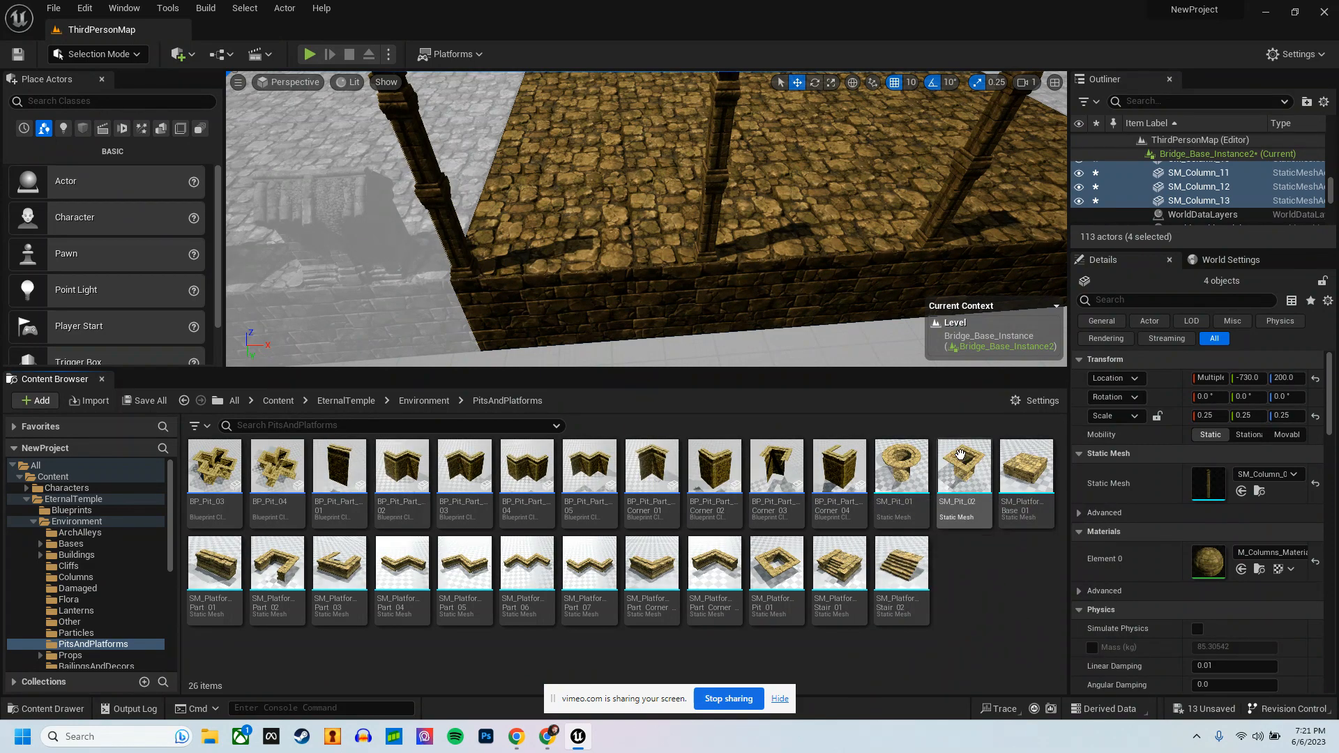
left_click(450, 401)
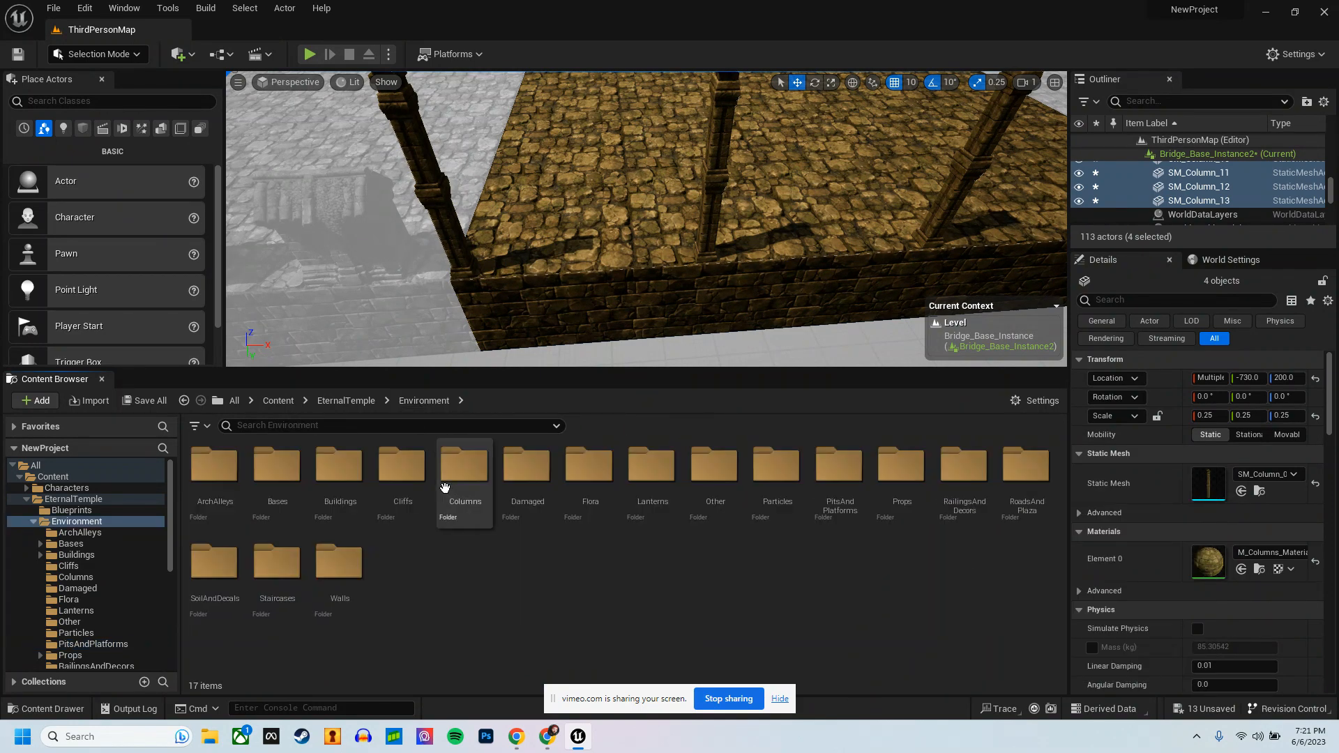
Step: Examine the Buildings assets for edge pieces, covering the 2-SegmentsLong and 1-SegmentLong walls and the Parts folder
double_click(338, 466)
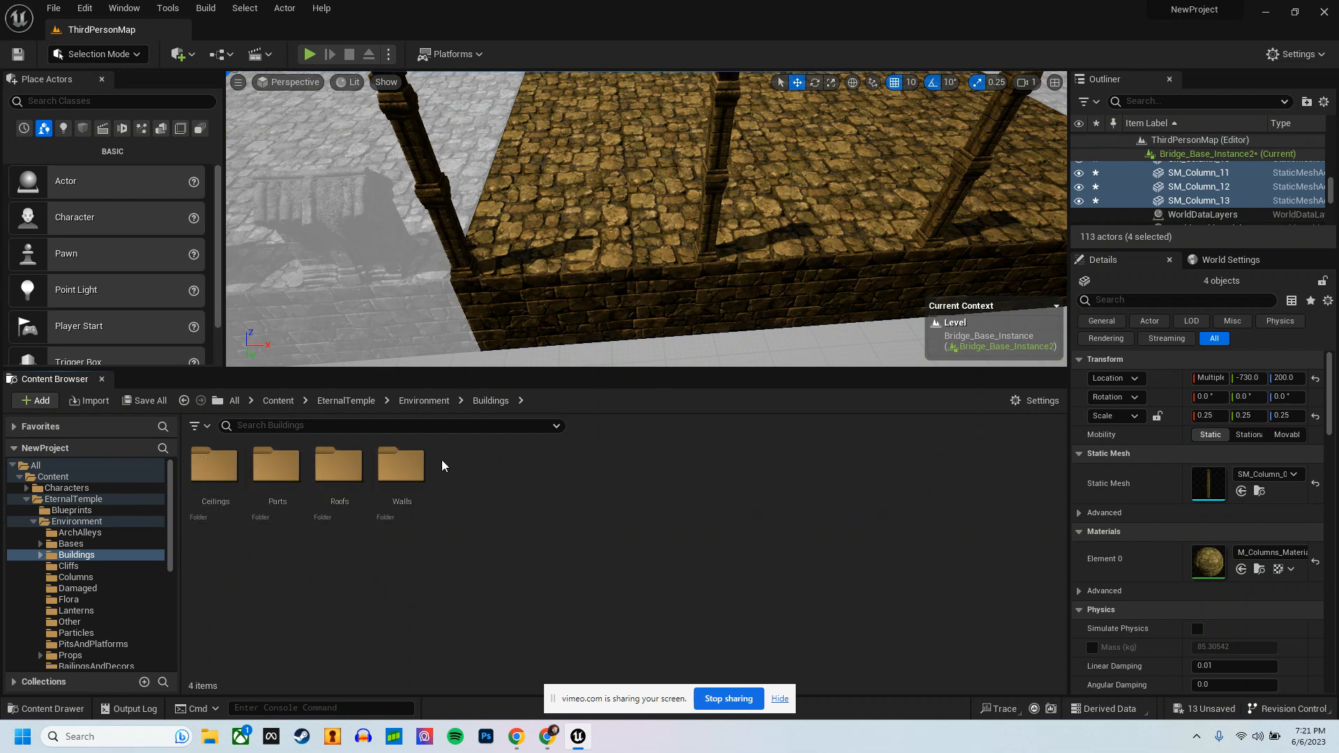
double_click(402, 466)
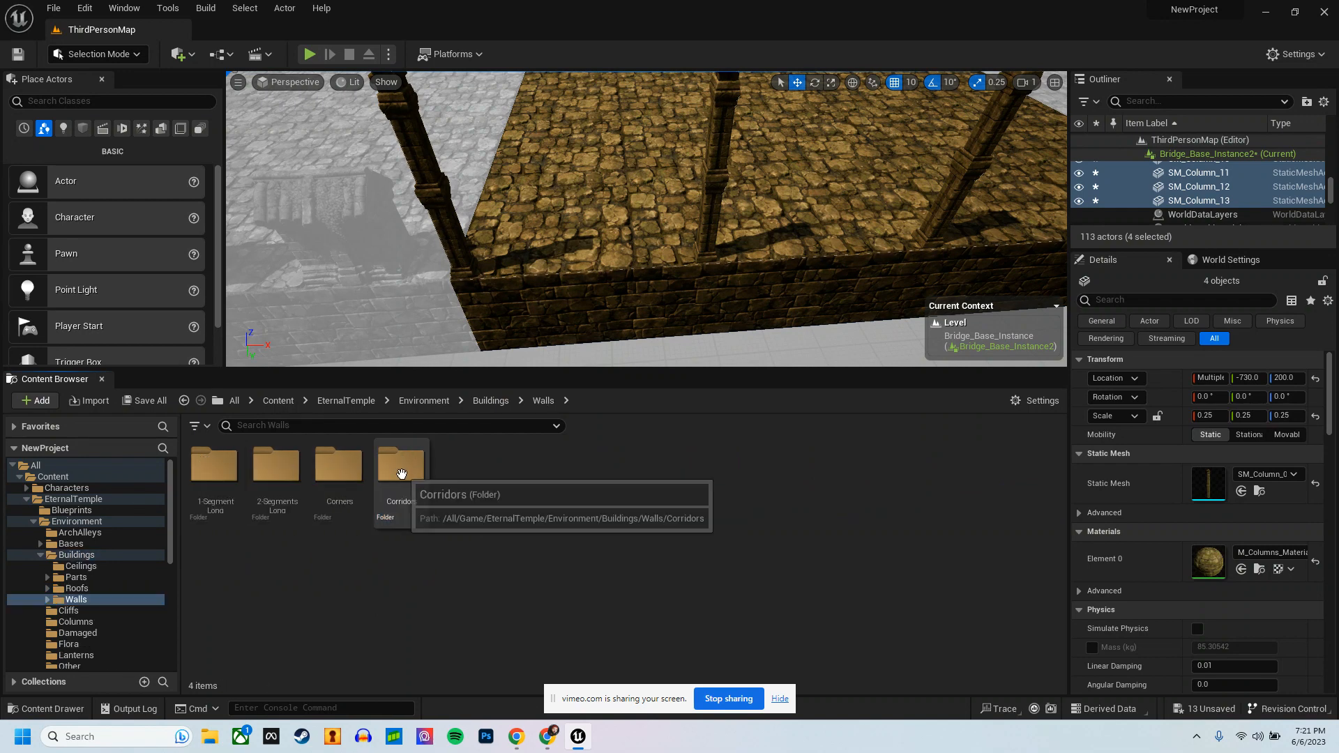
double_click(276, 466)
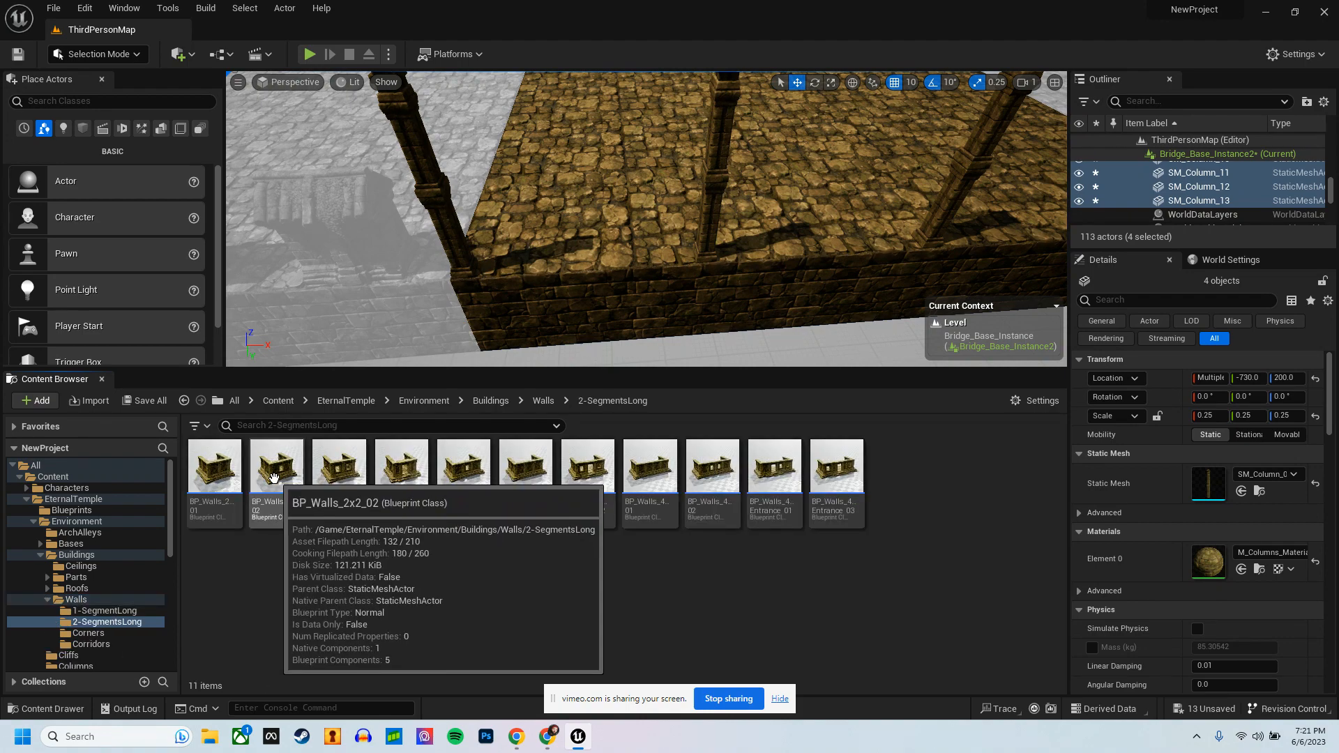
left_click(543, 401)
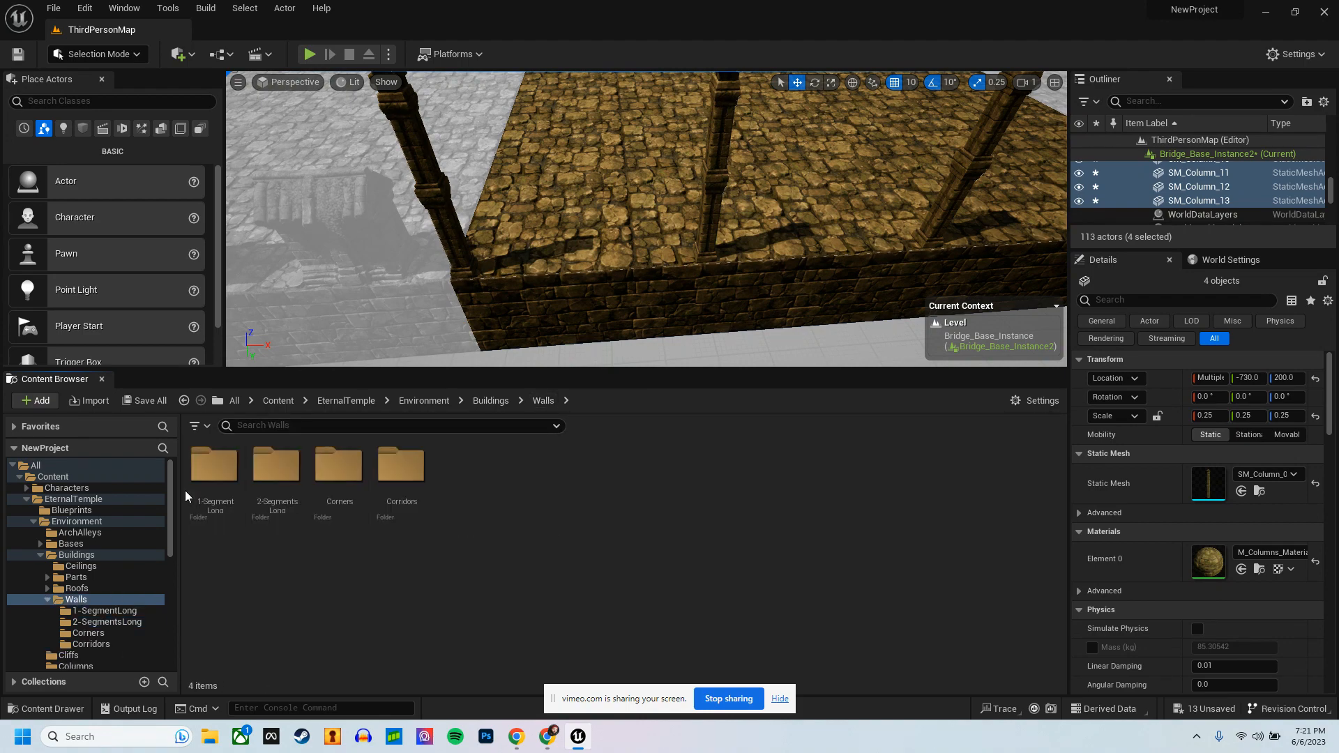
double_click(211, 474)
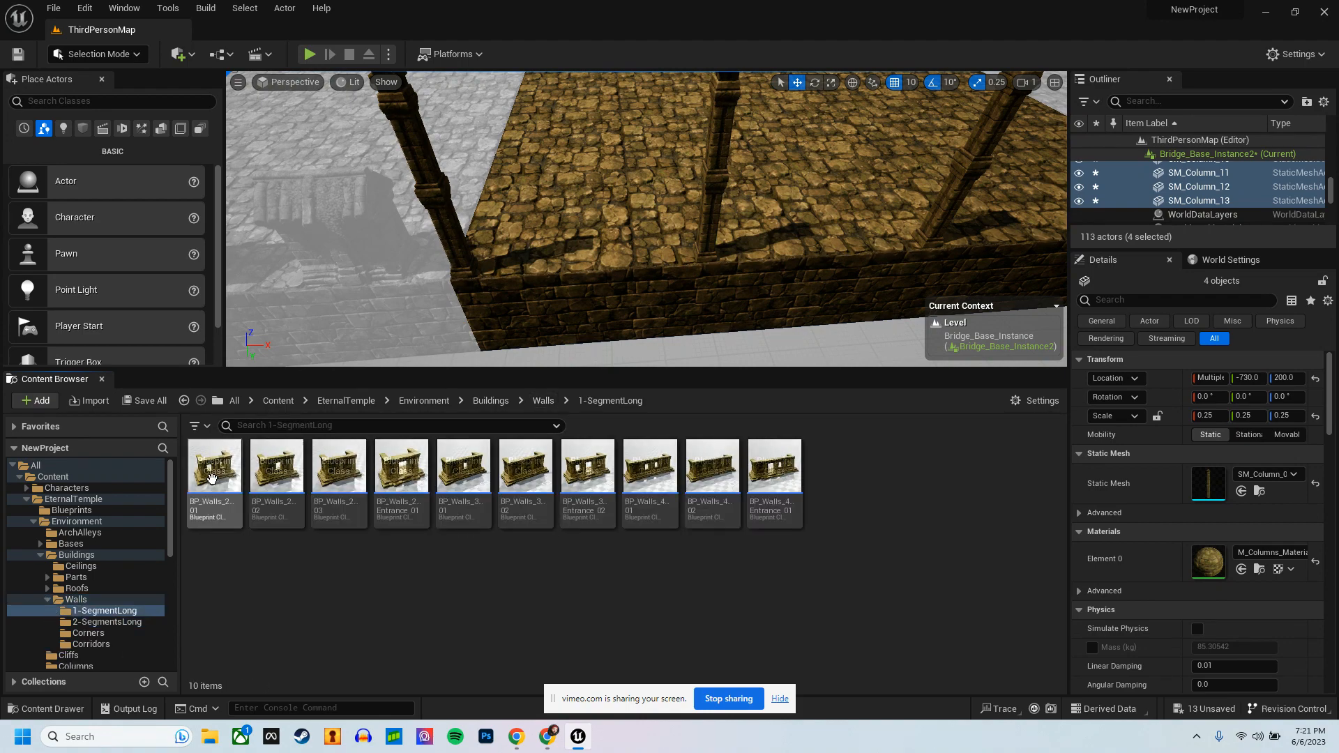
left_click(501, 401)
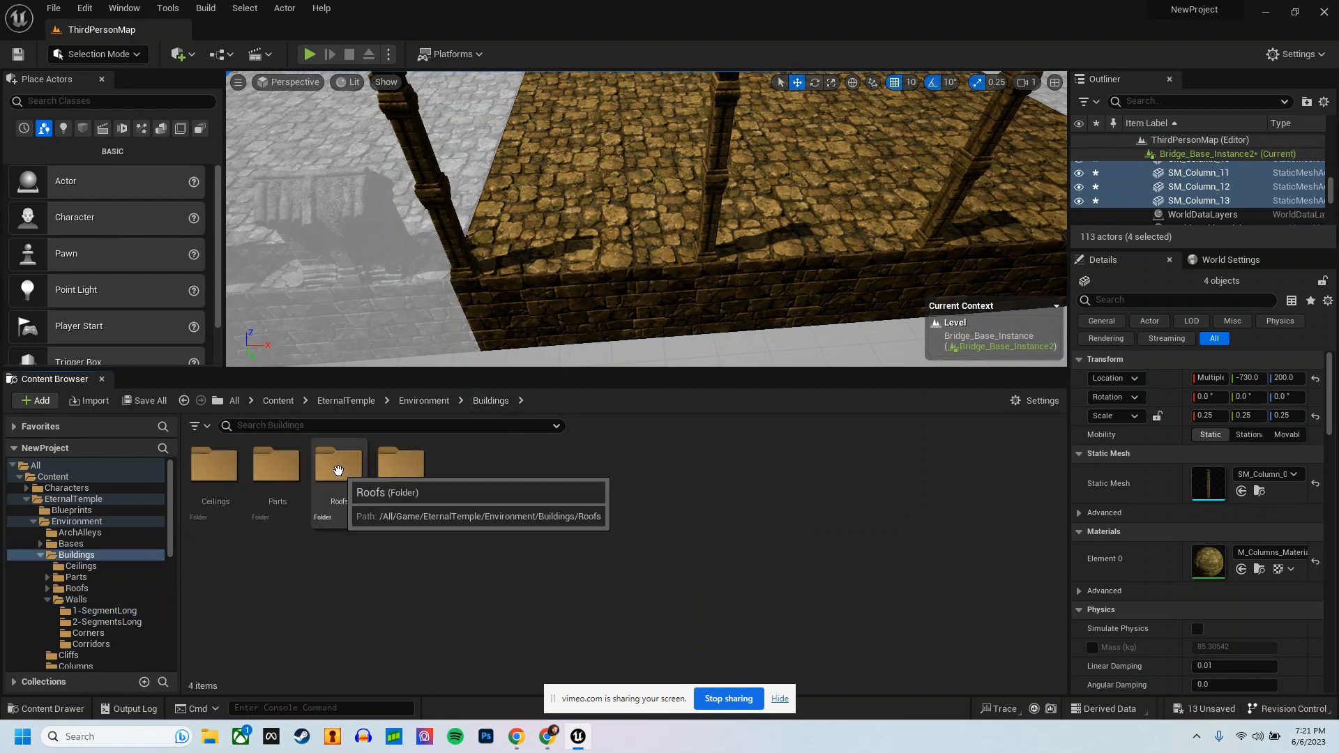
double_click(278, 465)
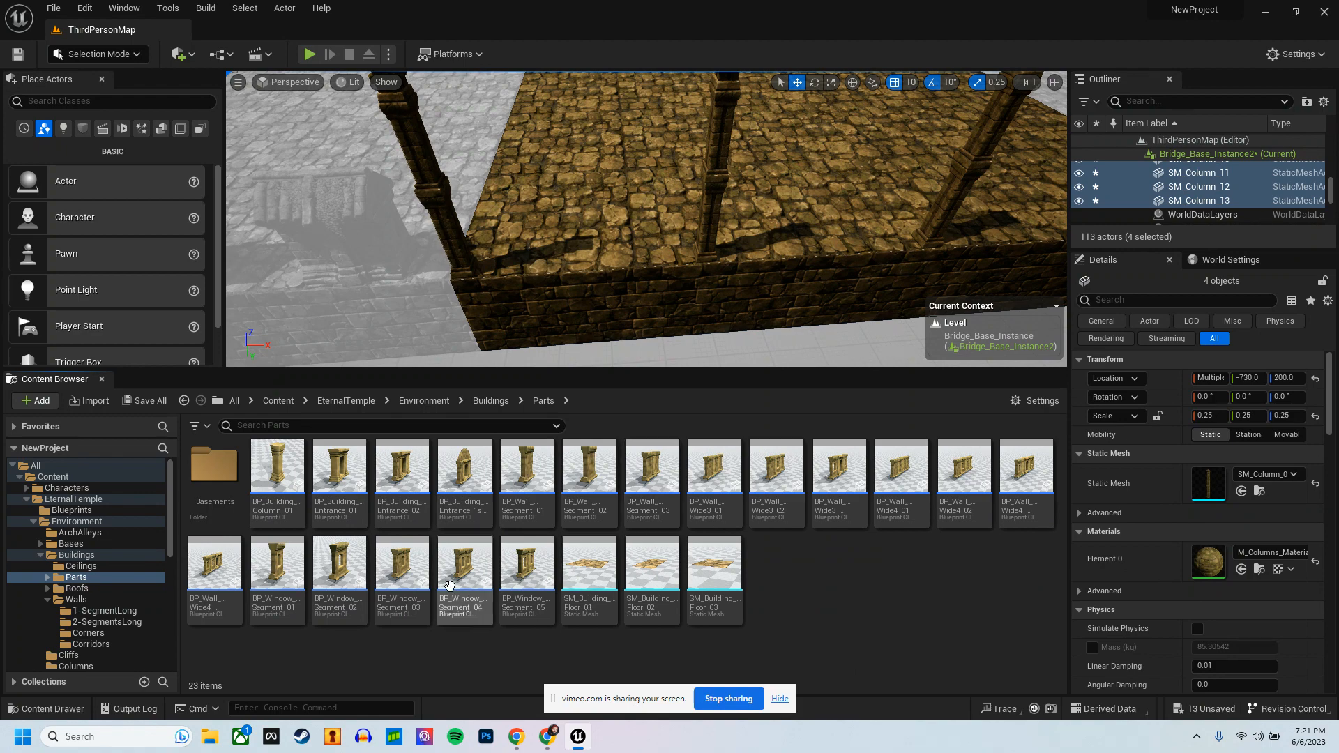
left_click_drag(215, 563, 446, 580)
left_click(428, 406)
left_click(429, 402)
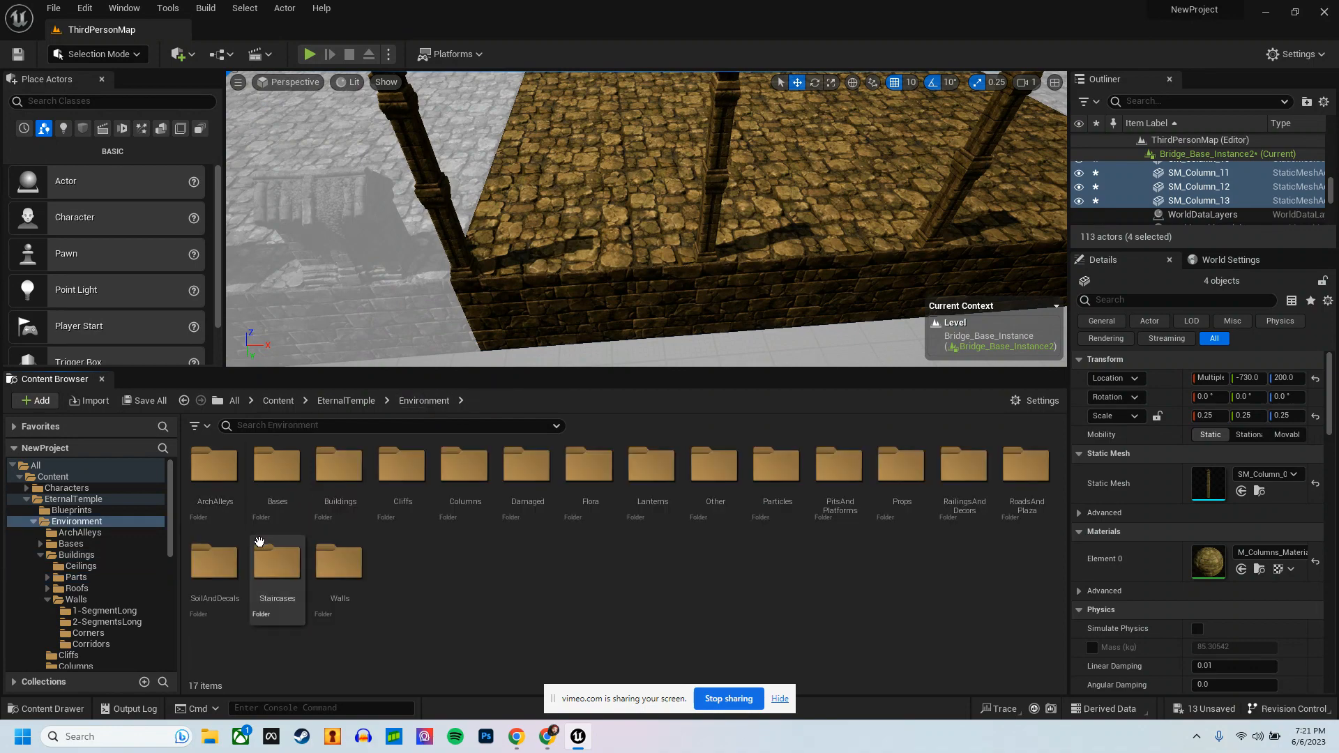
Step: Look through the Bases folder and the Damaged folder again for pieces suited to the platform edge
left_click(271, 467)
double_click(272, 467)
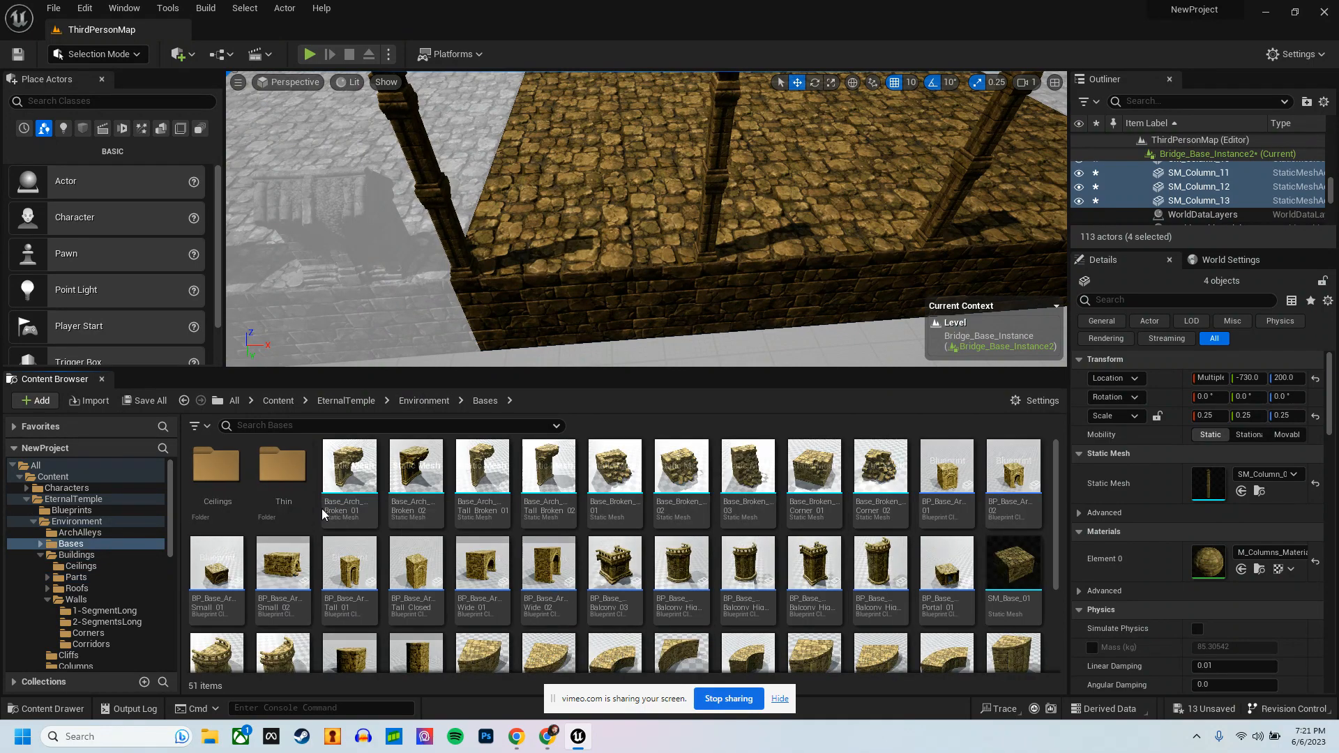
scroll(481, 557, "down", 3)
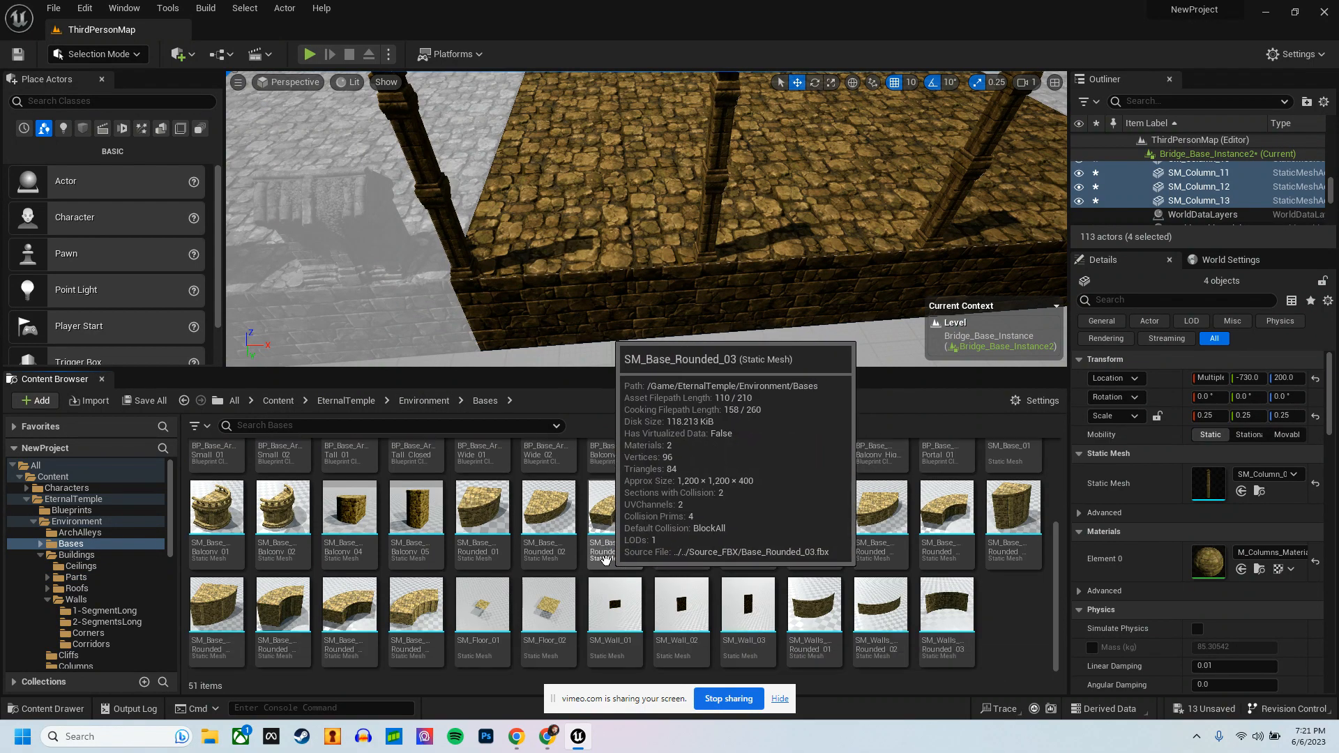
left_click(424, 402)
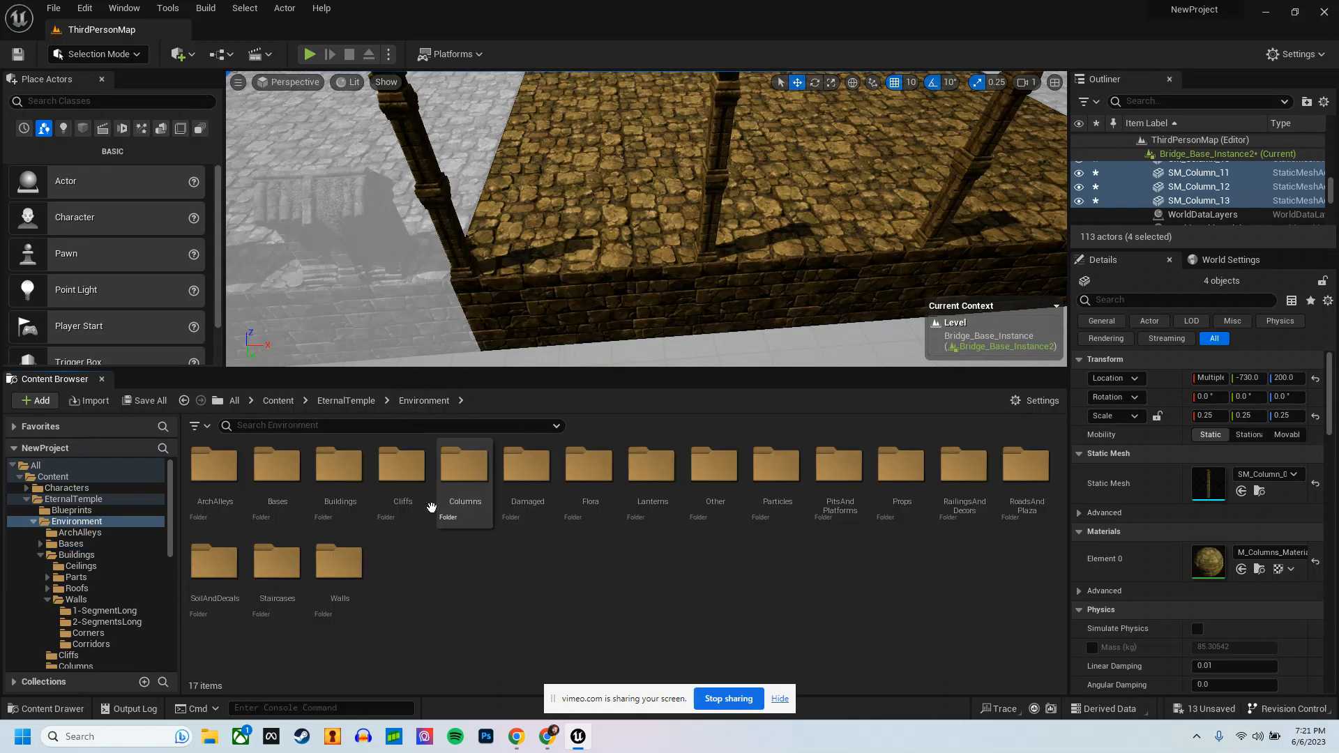
left_click(474, 473)
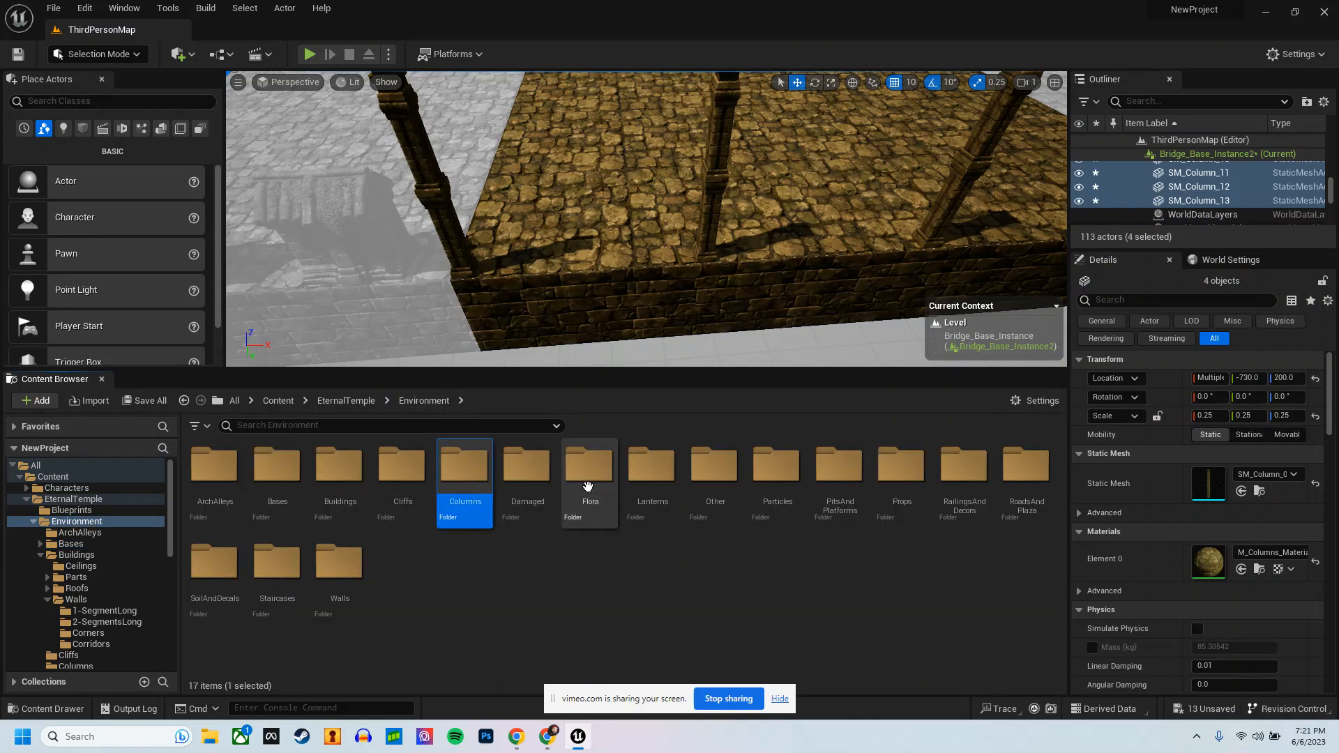
left_click(512, 464)
double_click(513, 463)
left_click(424, 400)
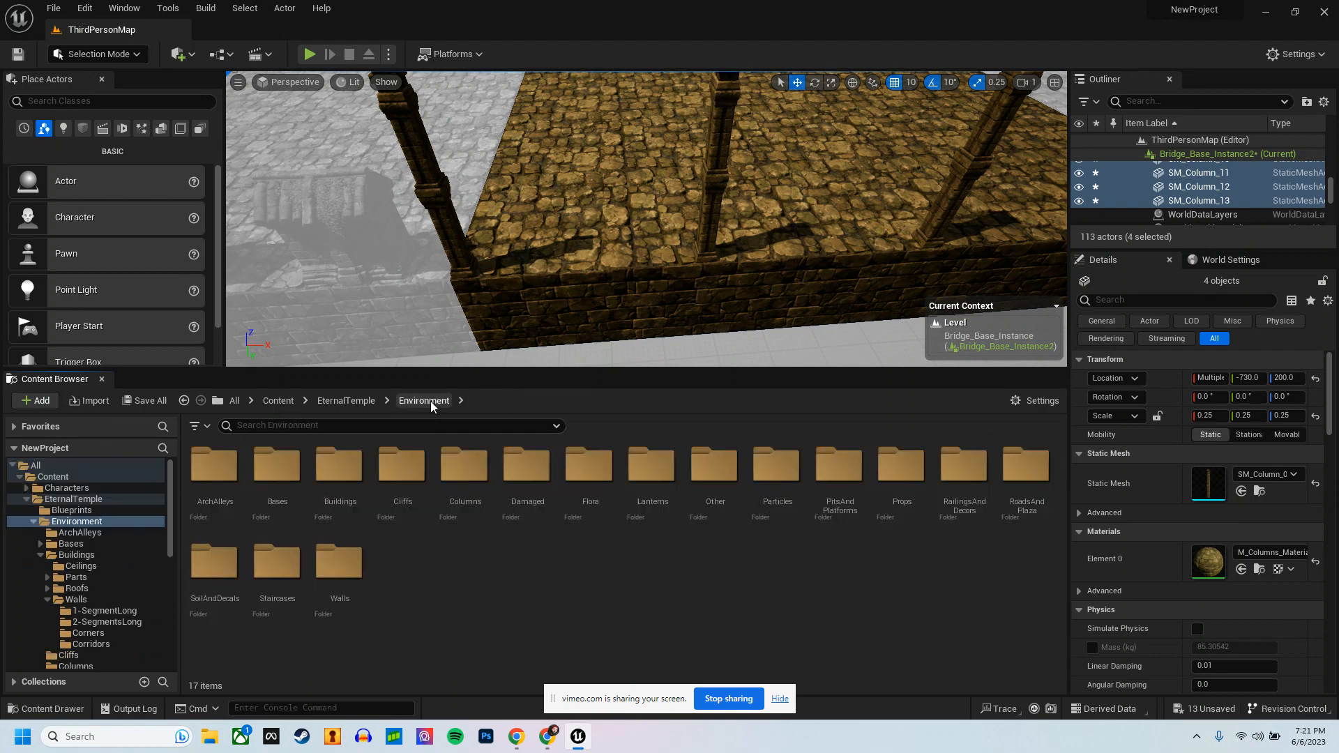
Step: Place SM_Railing_02 from the RailingsAndDecors folder at the platform edge between the columns and set its scale to 0.25 on all axes
double_click(953, 463)
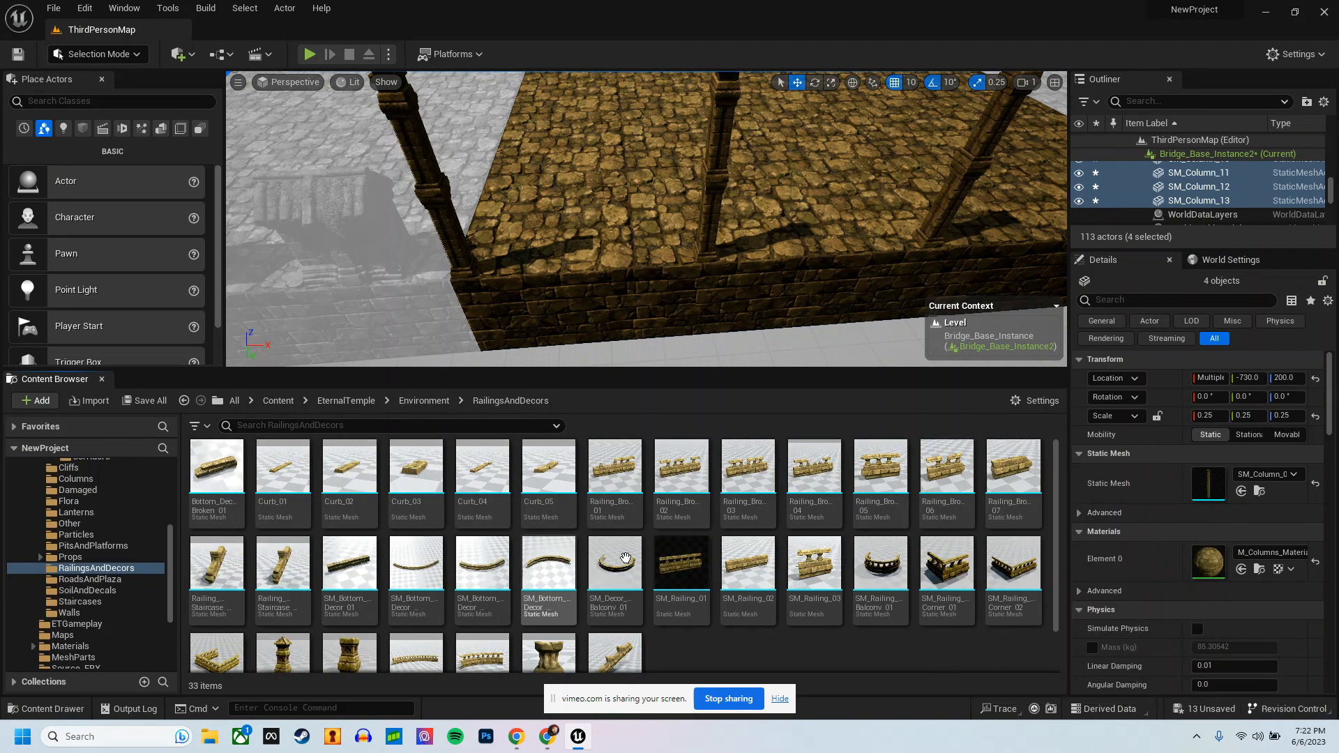
scroll(625, 558, "down", 1)
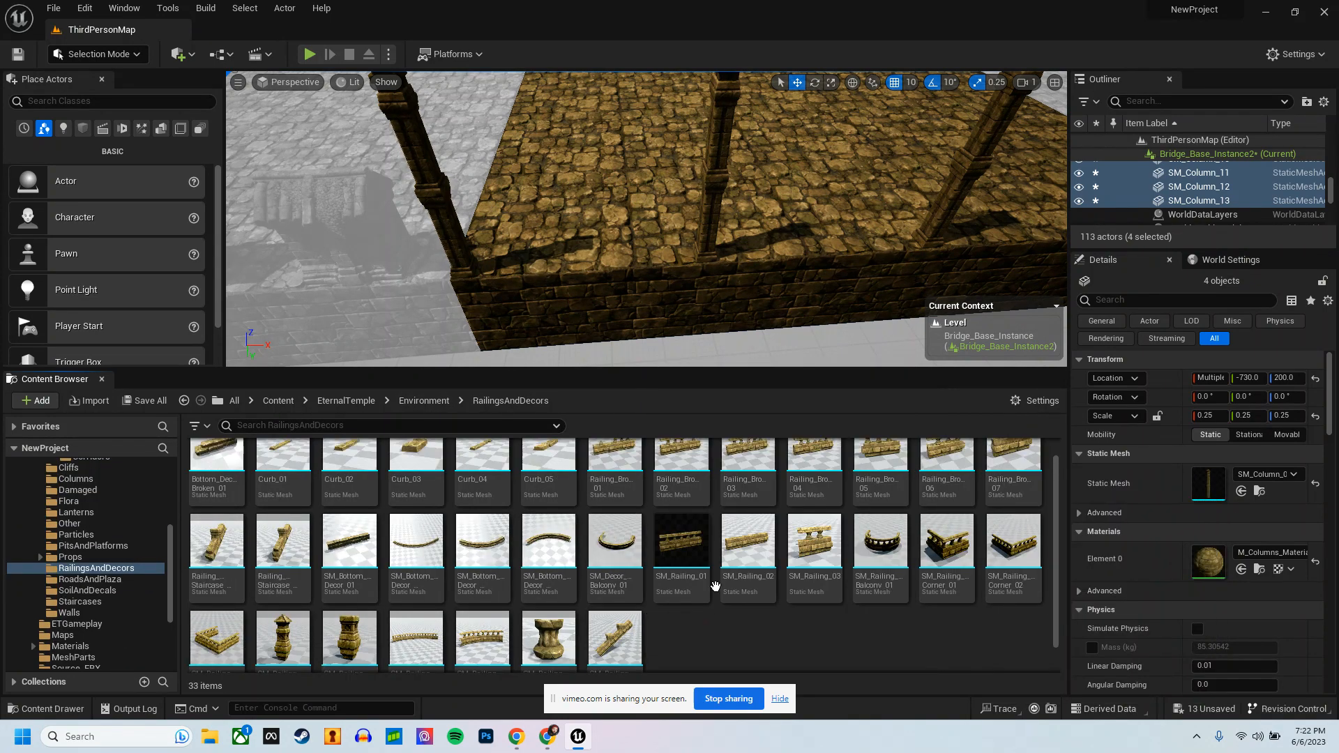
scroll(715, 586, "up", 1)
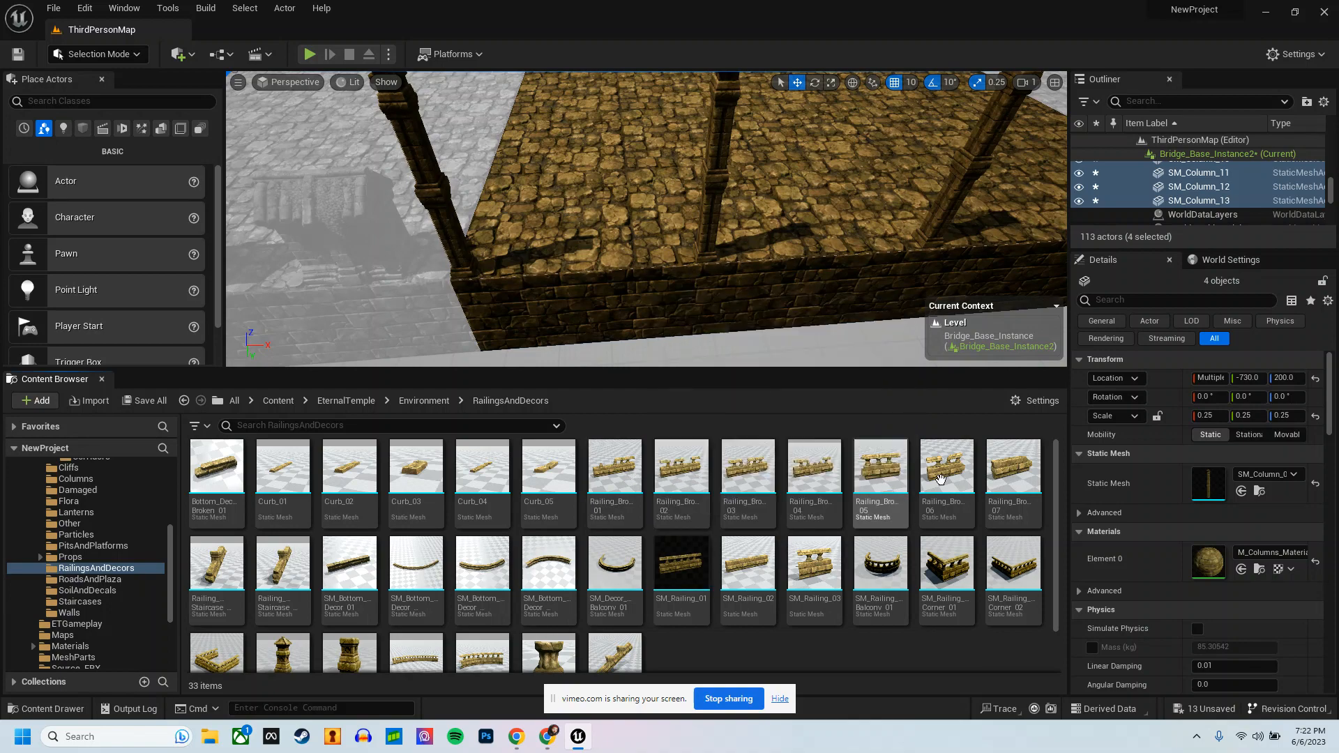
mouse_move(1023, 468)
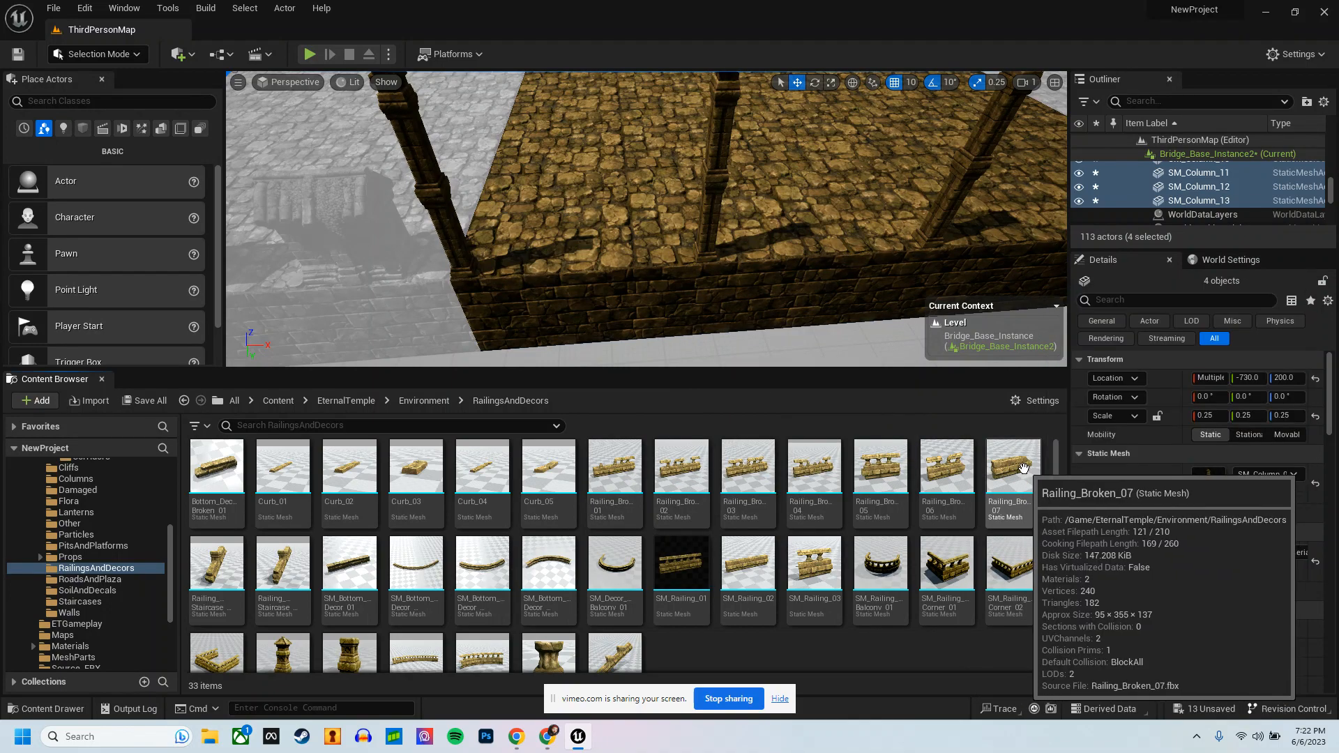
mouse_move(817, 563)
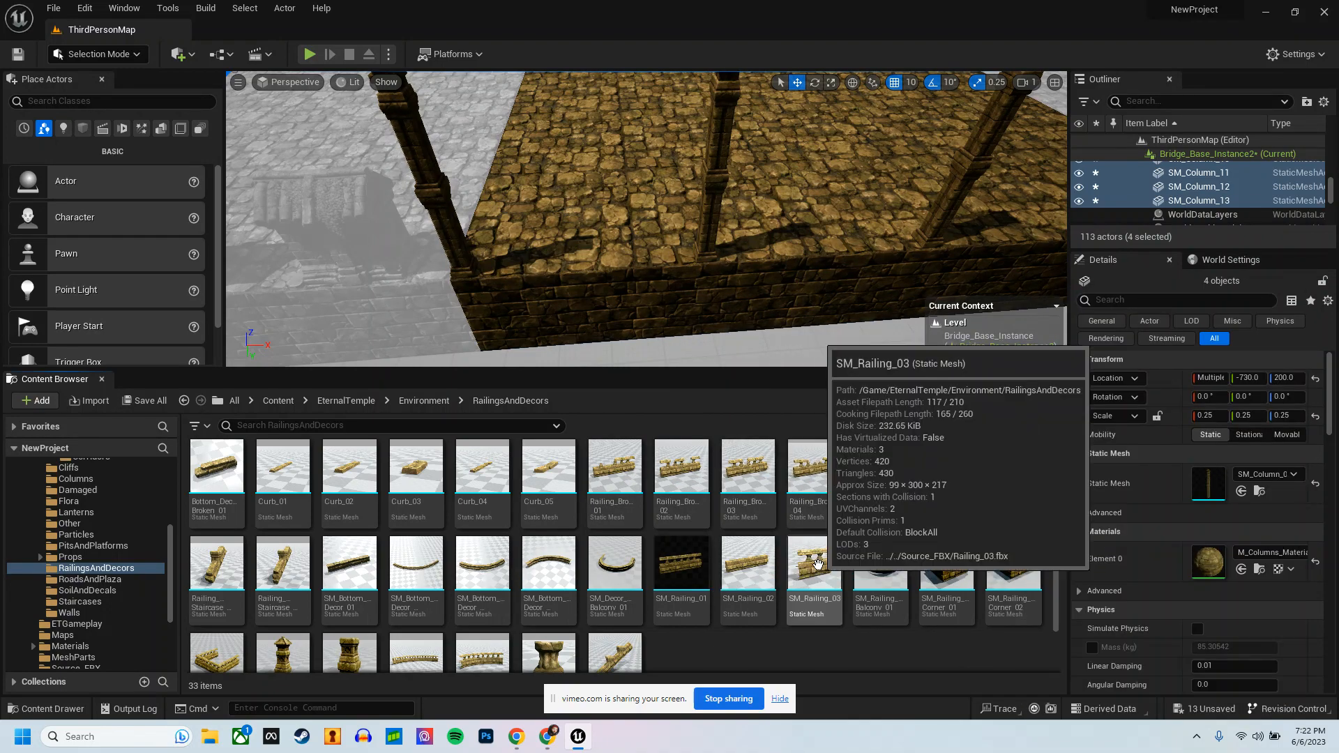
left_click_drag(747, 564, 586, 307)
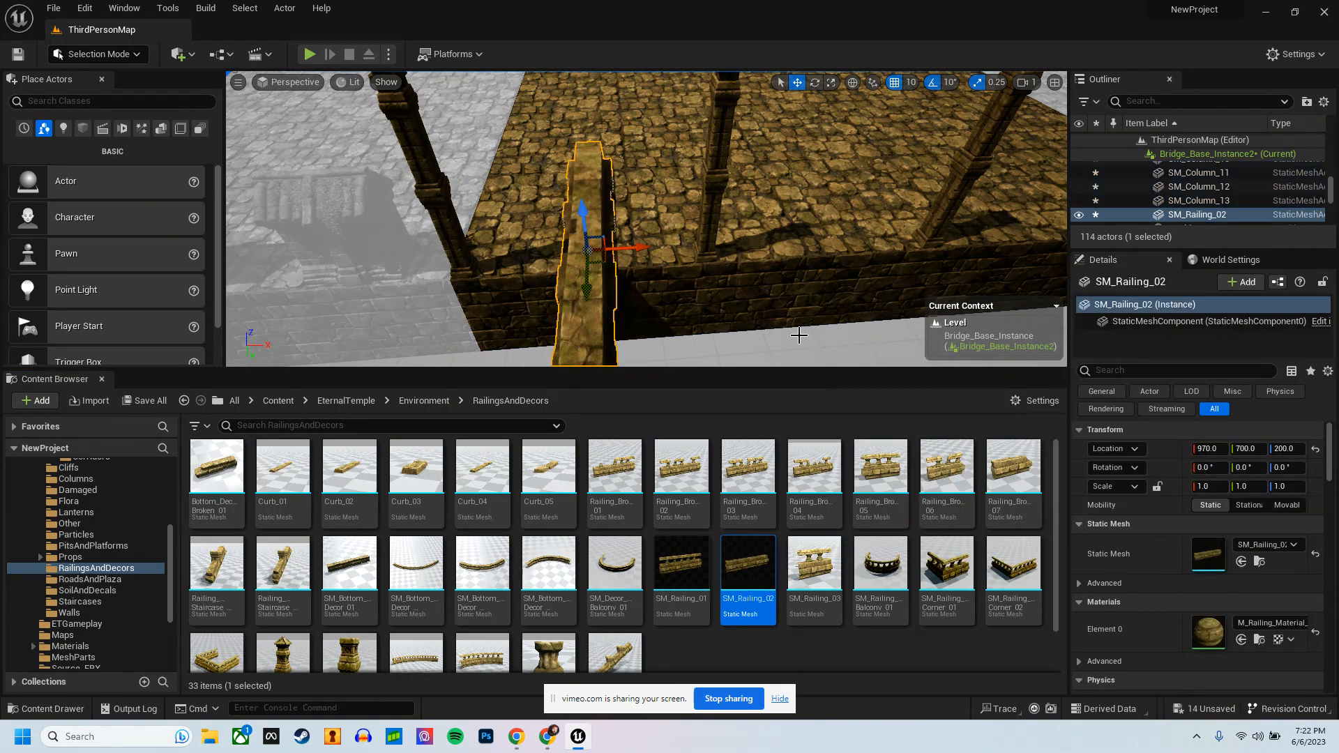
left_click(1205, 487)
type(".2")
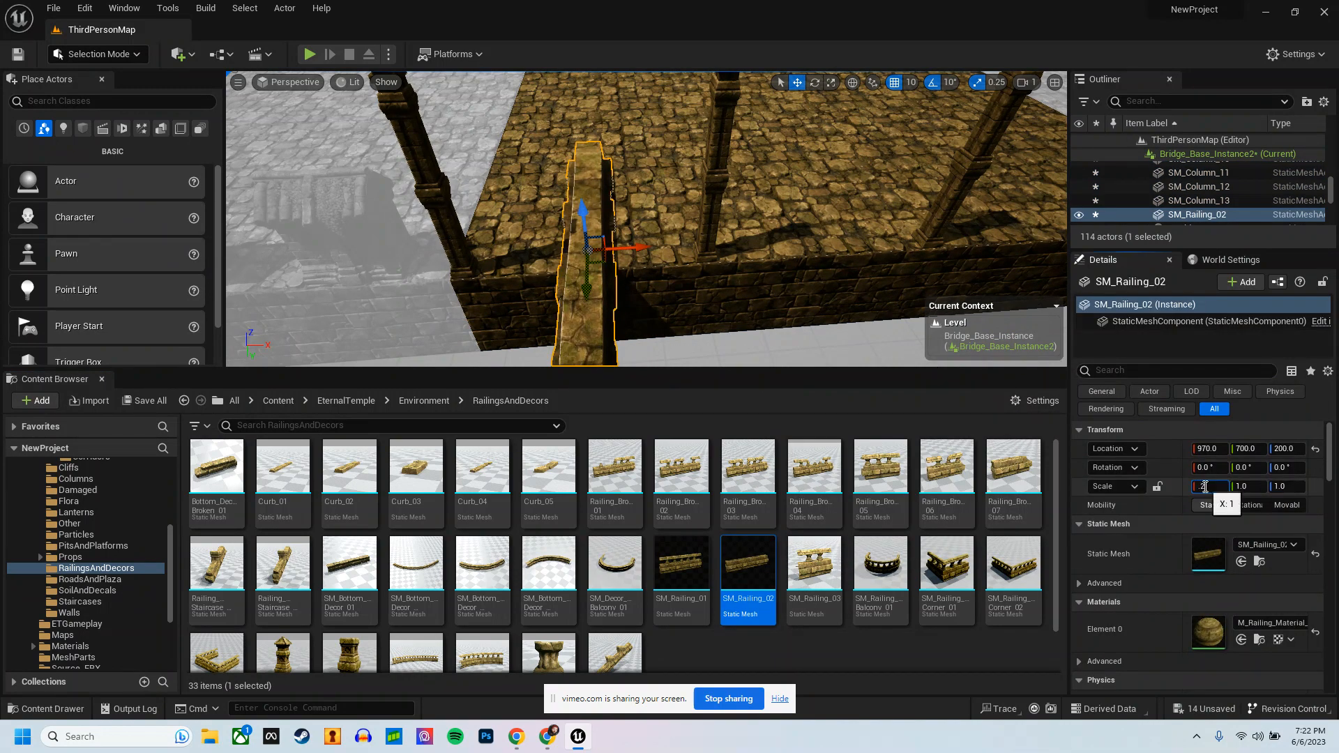
type("5")
key("Tab")
type(".")
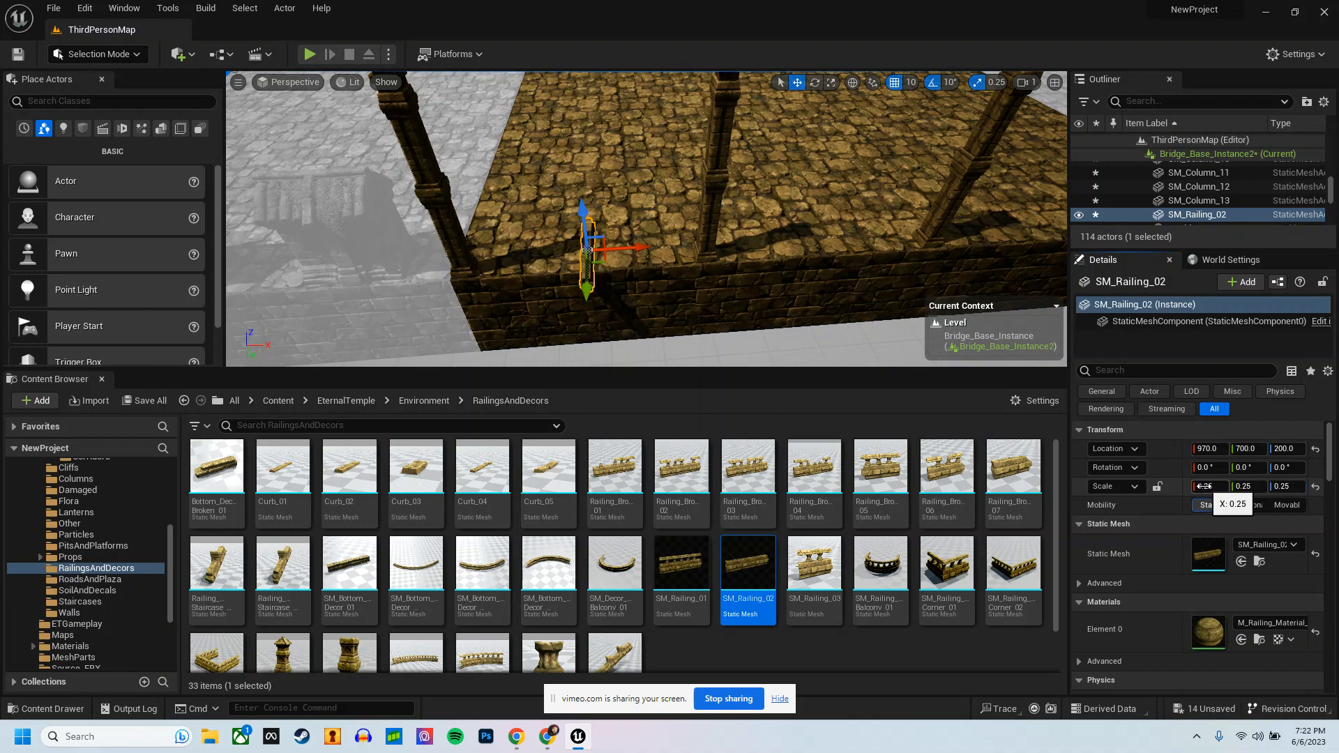
Step: Rotate the placed railing -90° about Z so it runs parallel to the platform edge
right_click(640, 280)
type("e")
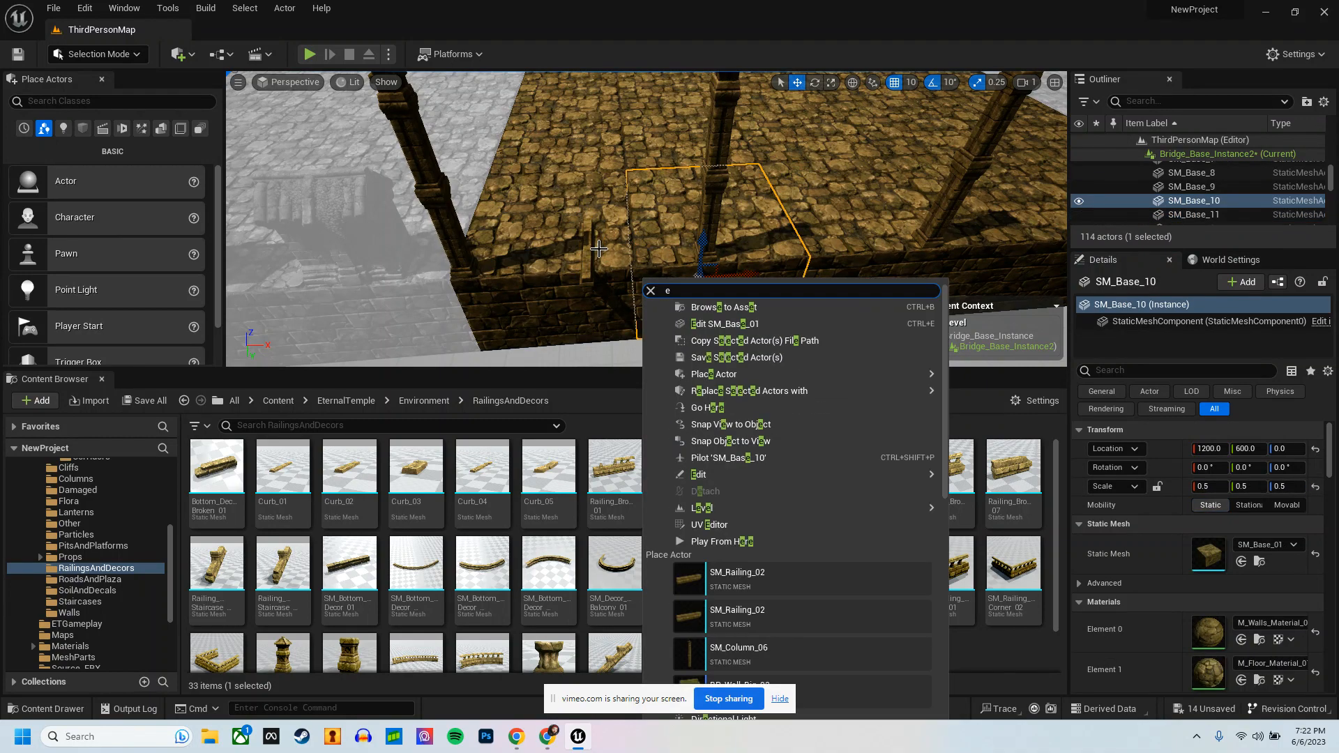
left_click(587, 250)
left_click_drag(606, 286, 676, 294)
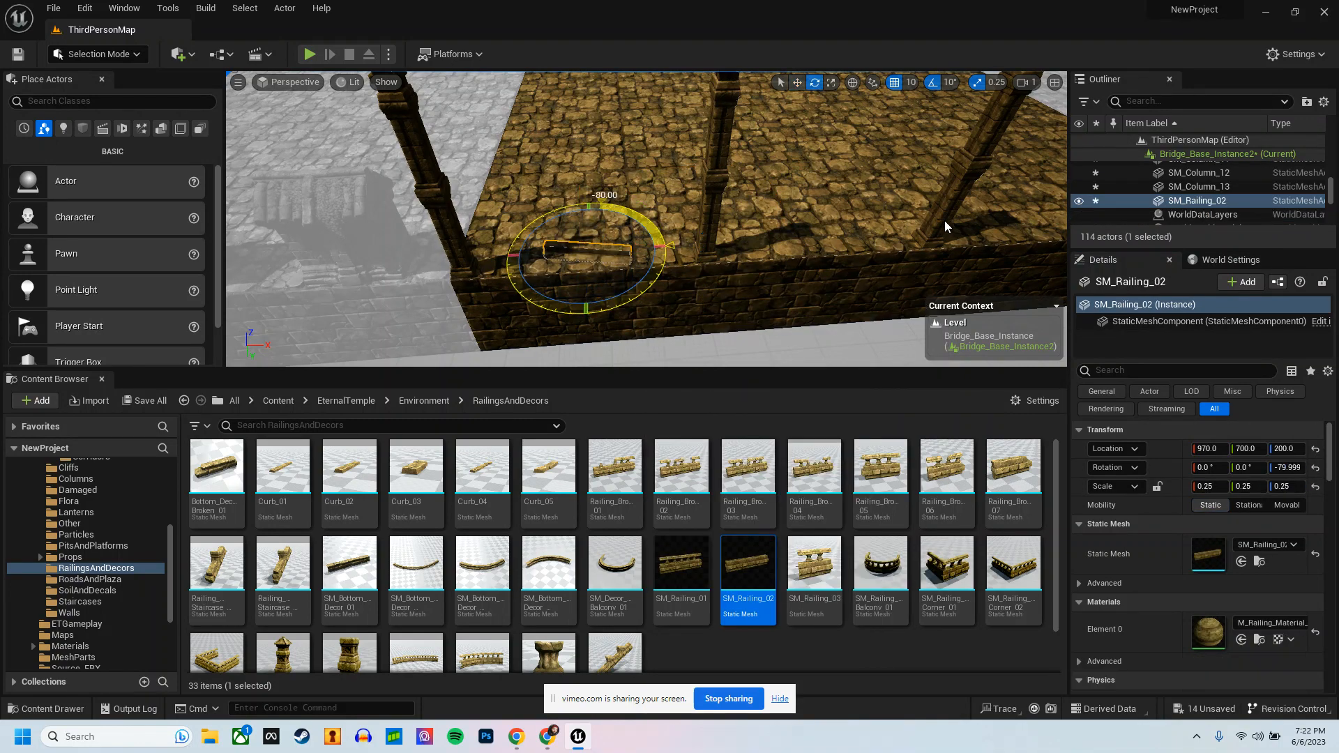
left_click_drag(944, 226, 964, 212)
Step: Raise the railing to Z 220 and move it beside the corner column at X 860, Y 730
key("w")
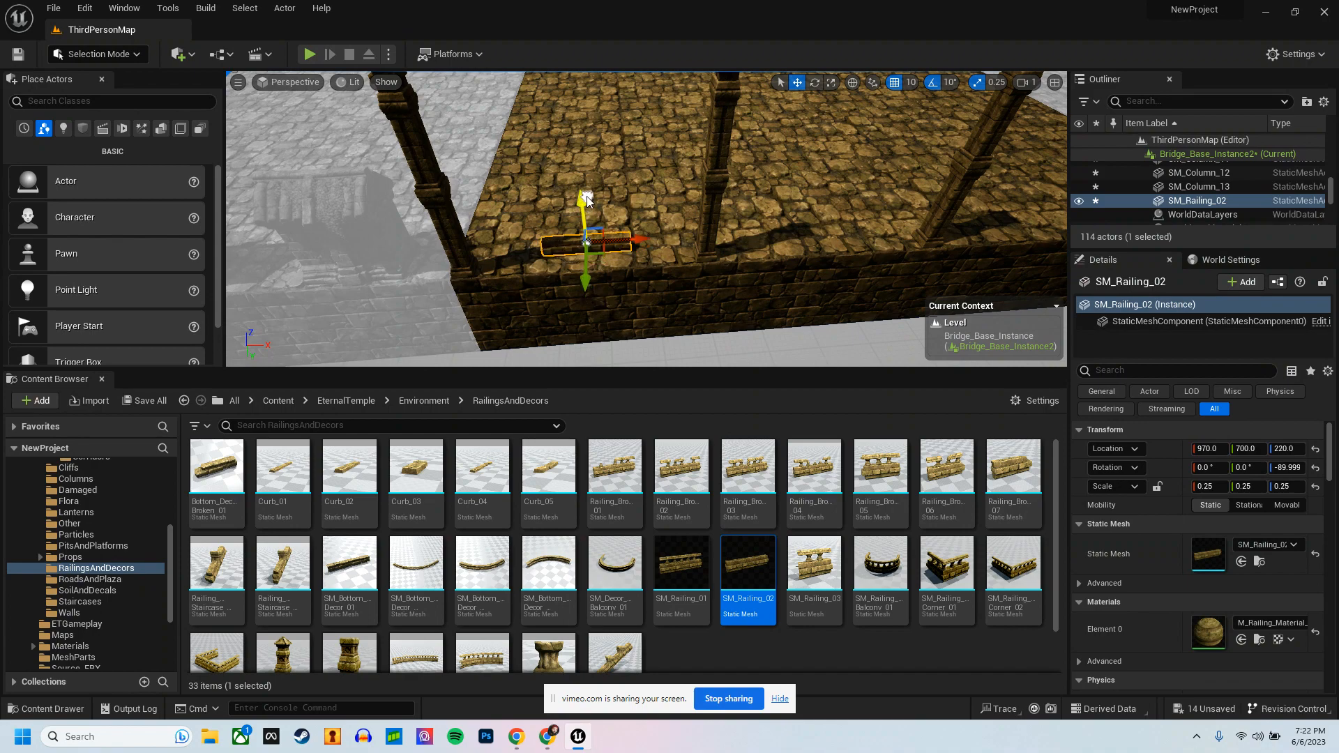
right_click_drag(587, 197, 564, 221)
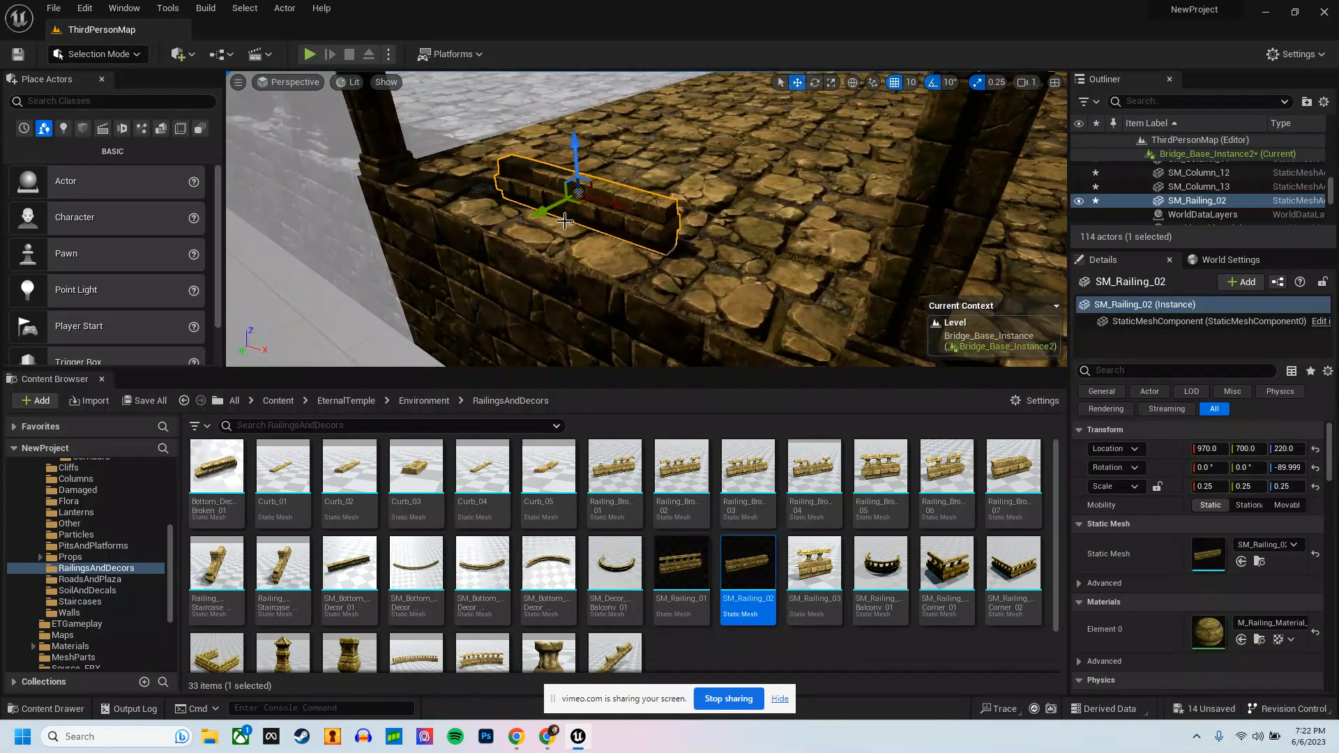
left_click_drag(537, 215, 508, 228)
right_click_drag(508, 227, 648, 307)
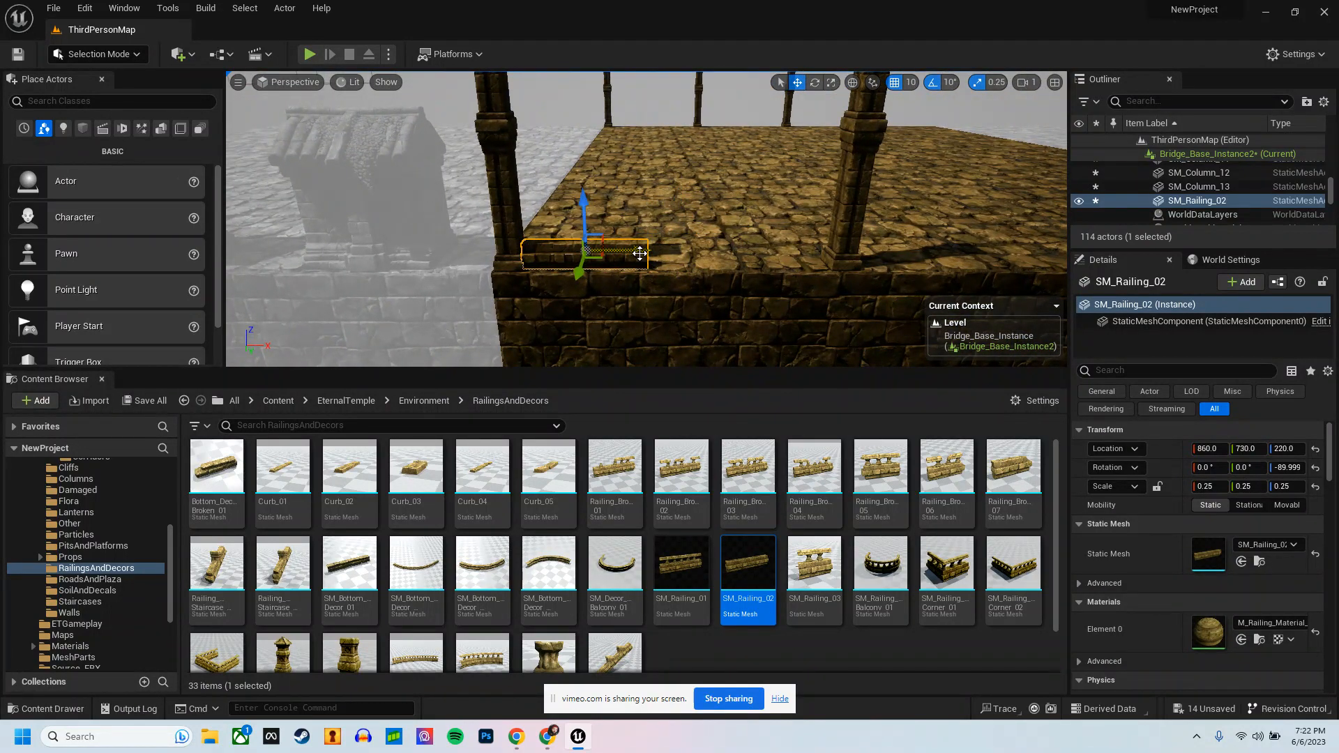
Step: Duplicate the railing and shift the copy along the edge so it continues end to end toward the next column
key("ctrl+d")
left_click_drag(779, 263, 763, 266)
right_click_drag(776, 273, 773, 275)
Step: Select both railing pieces and set their scale to 0.5 on all three axes
left_click(556, 254, "ctrl")
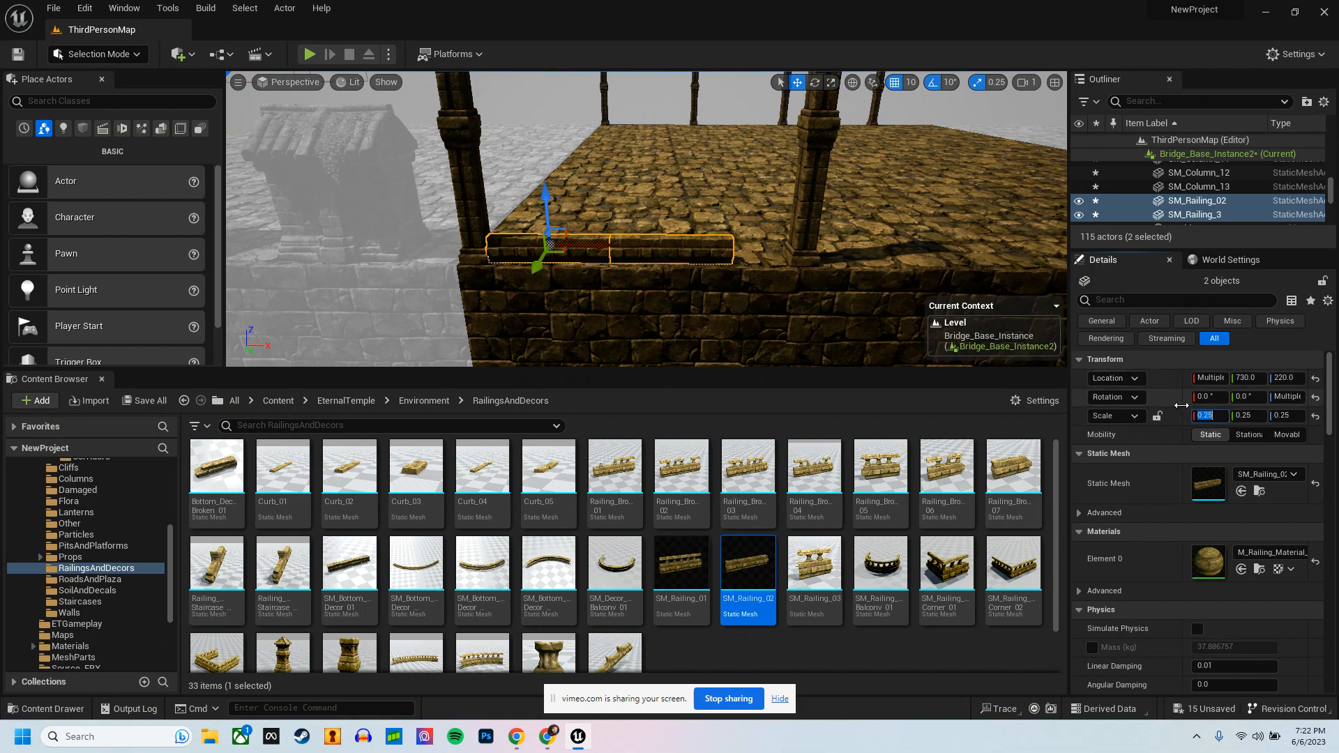
key("Tab")
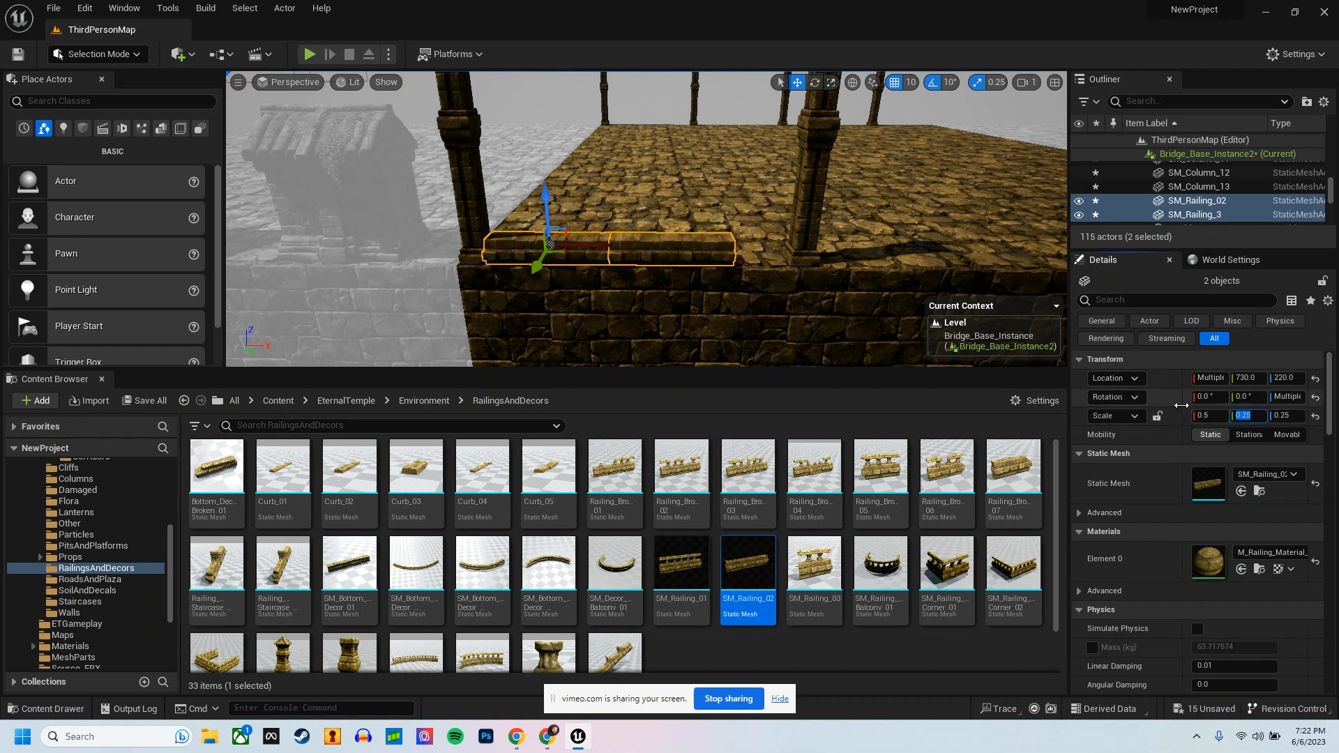
type("0.5")
key("Tab")
type("0.5")
key("Return")
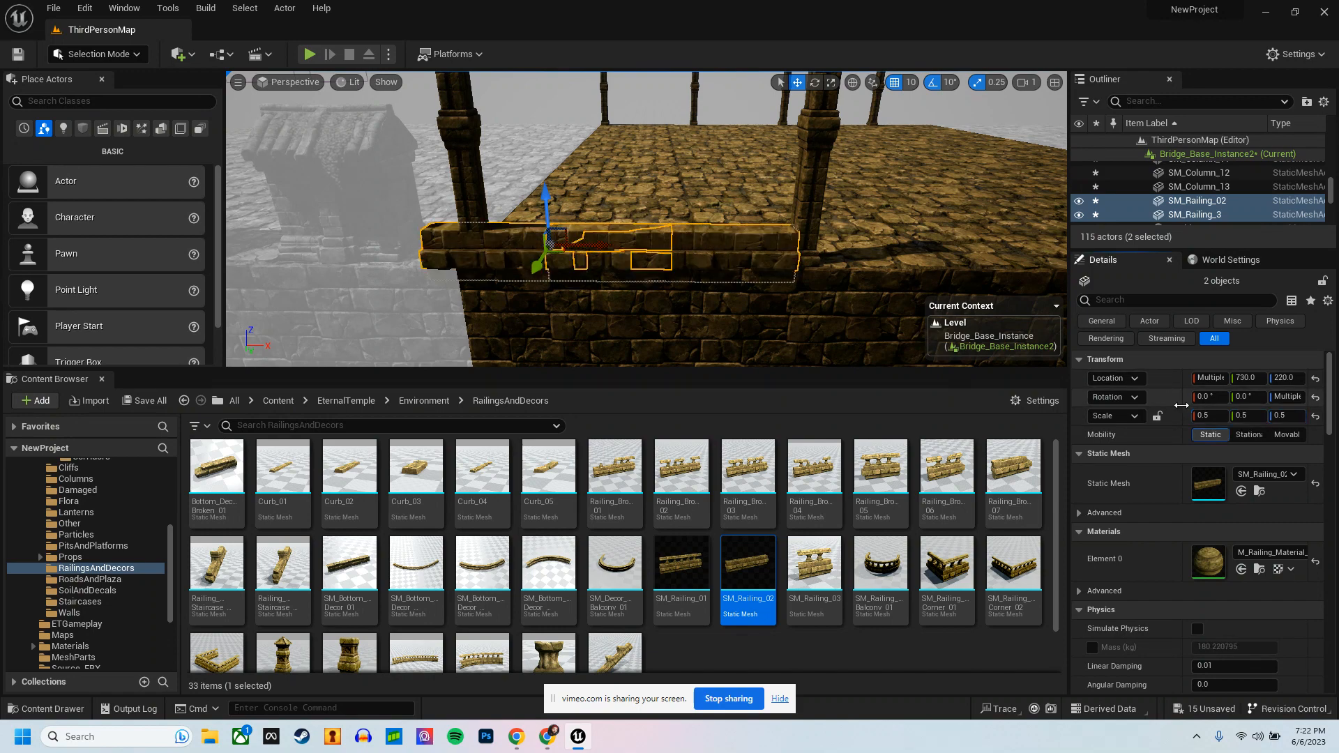
Step: Shift both railing pieces along the platform edge toward the next column and undo the scale change
left_click_drag(604, 248, 636, 255)
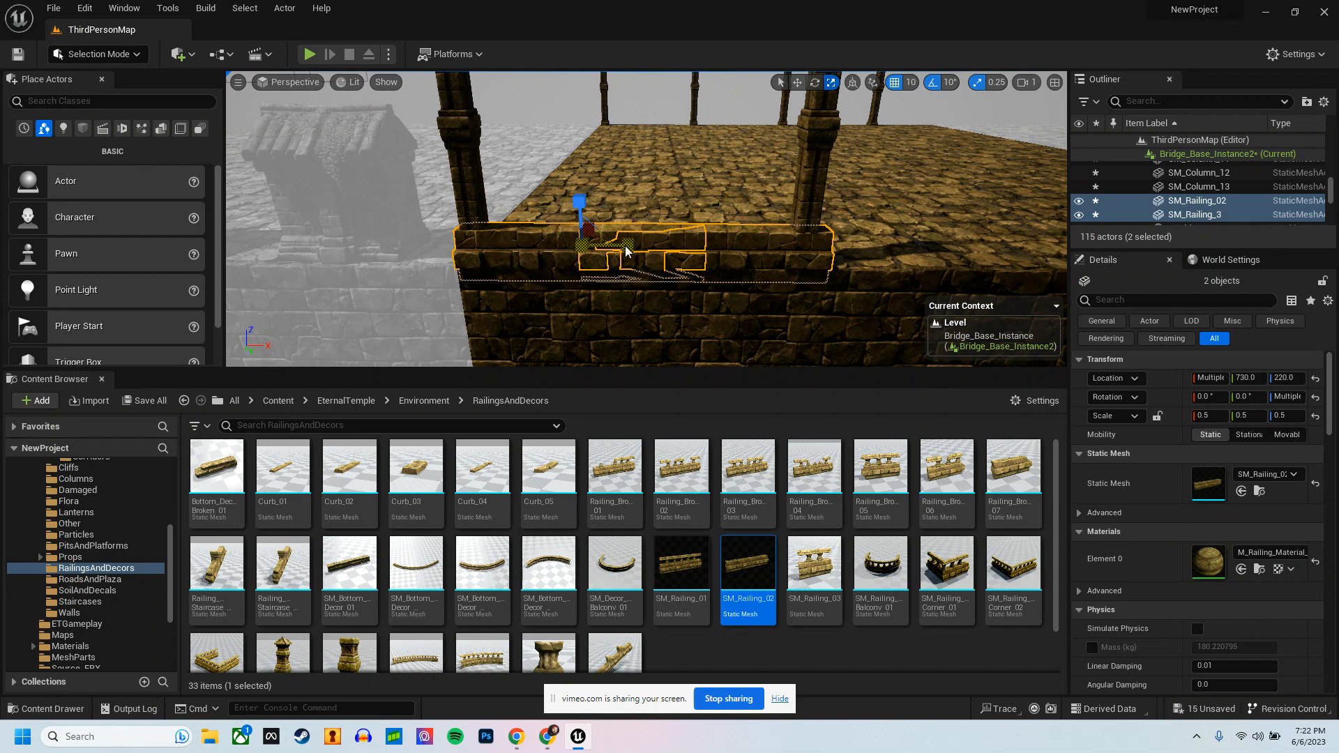
key("ctrl+z")
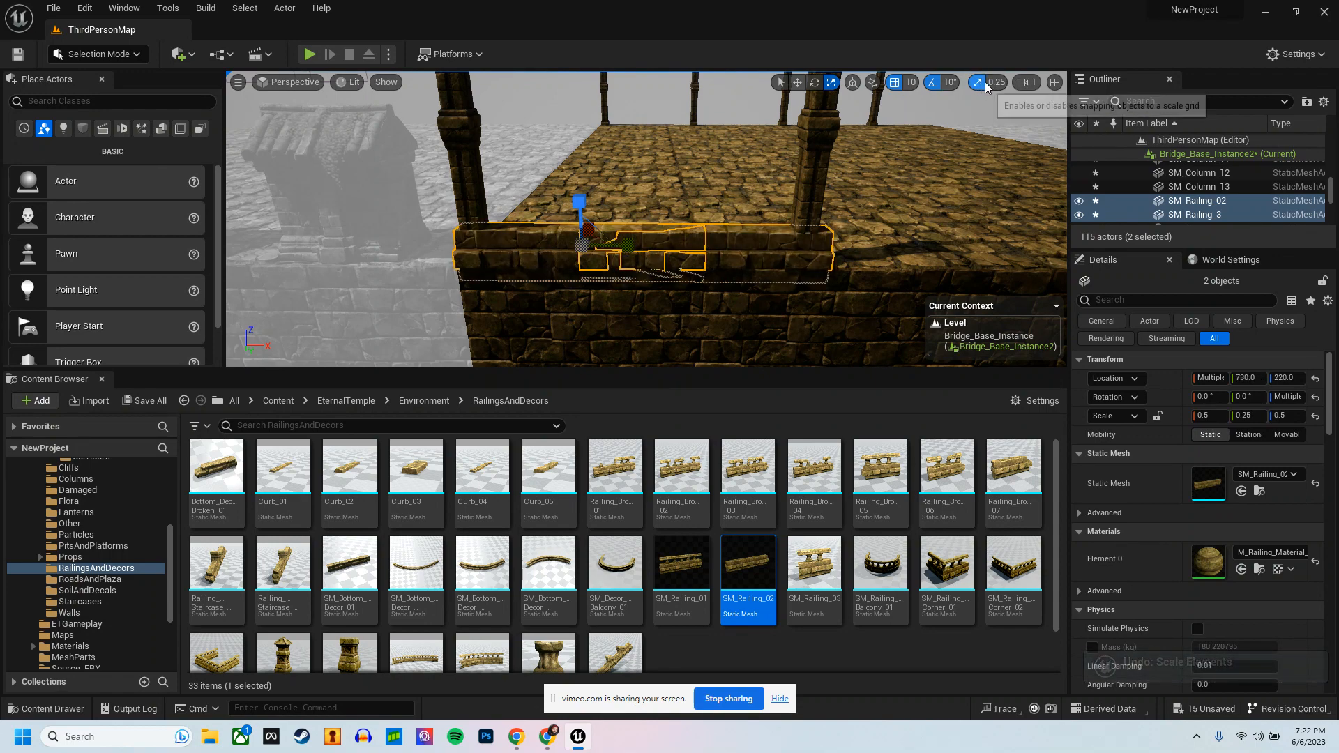
left_click(996, 82)
left_click(1018, 143)
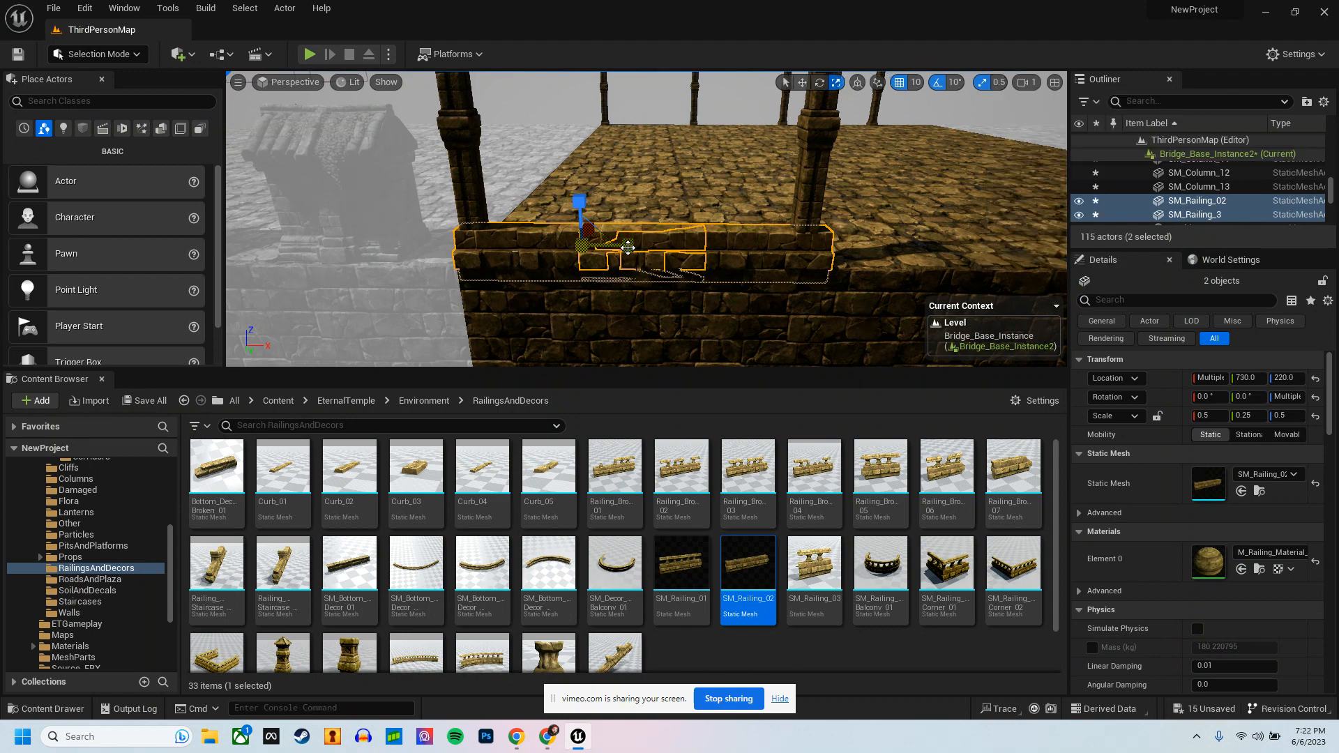
left_click_drag(625, 253, 615, 253)
key("ctrl+z")
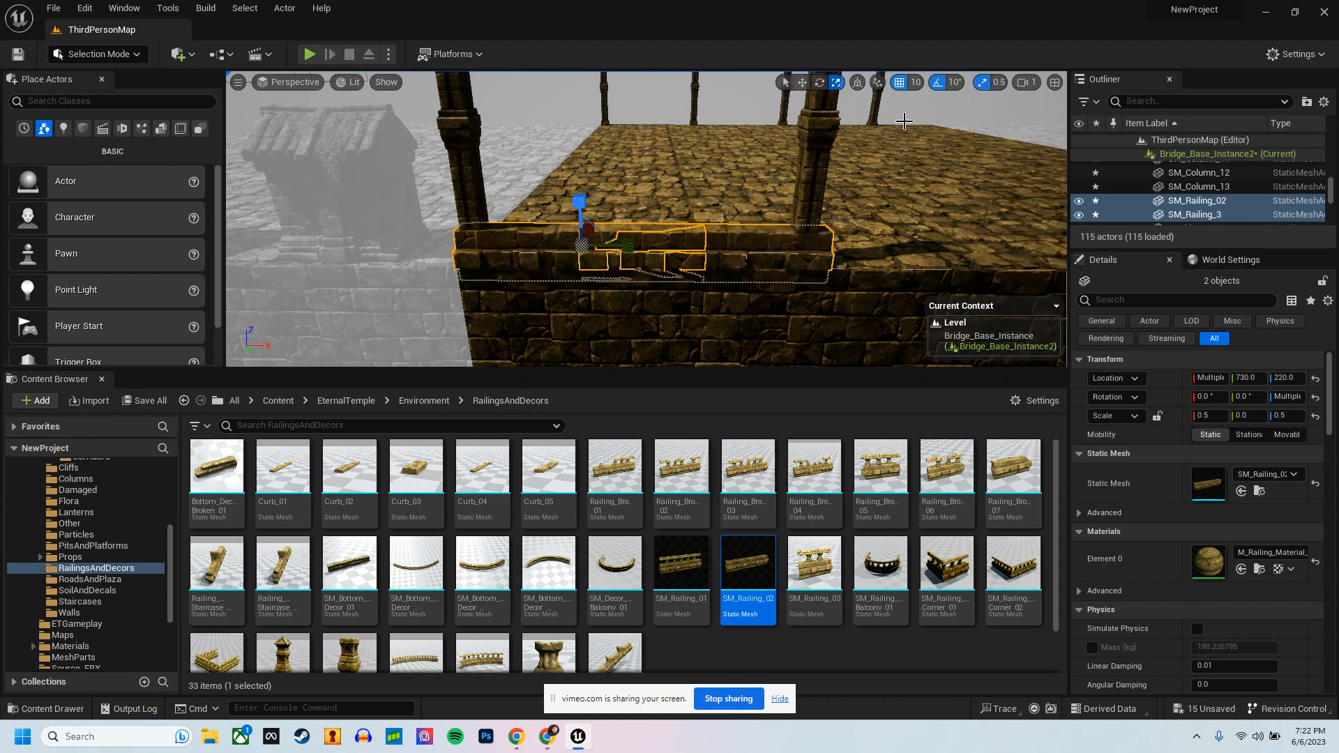
Step: Scale both railing pieces to 0.4 in Y and 0.2 in X using a scale snap of 0.1
left_click(997, 83)
left_click(1035, 198)
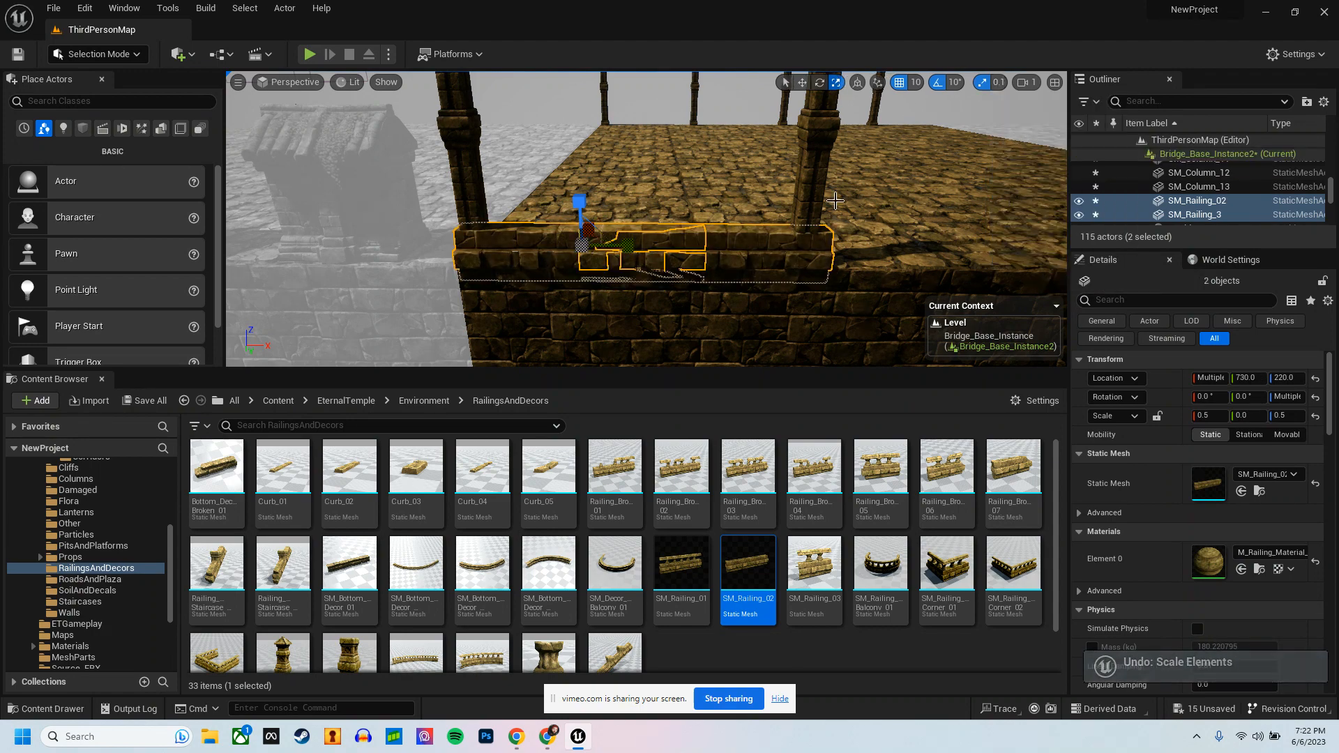
left_click_drag(633, 250, 628, 242)
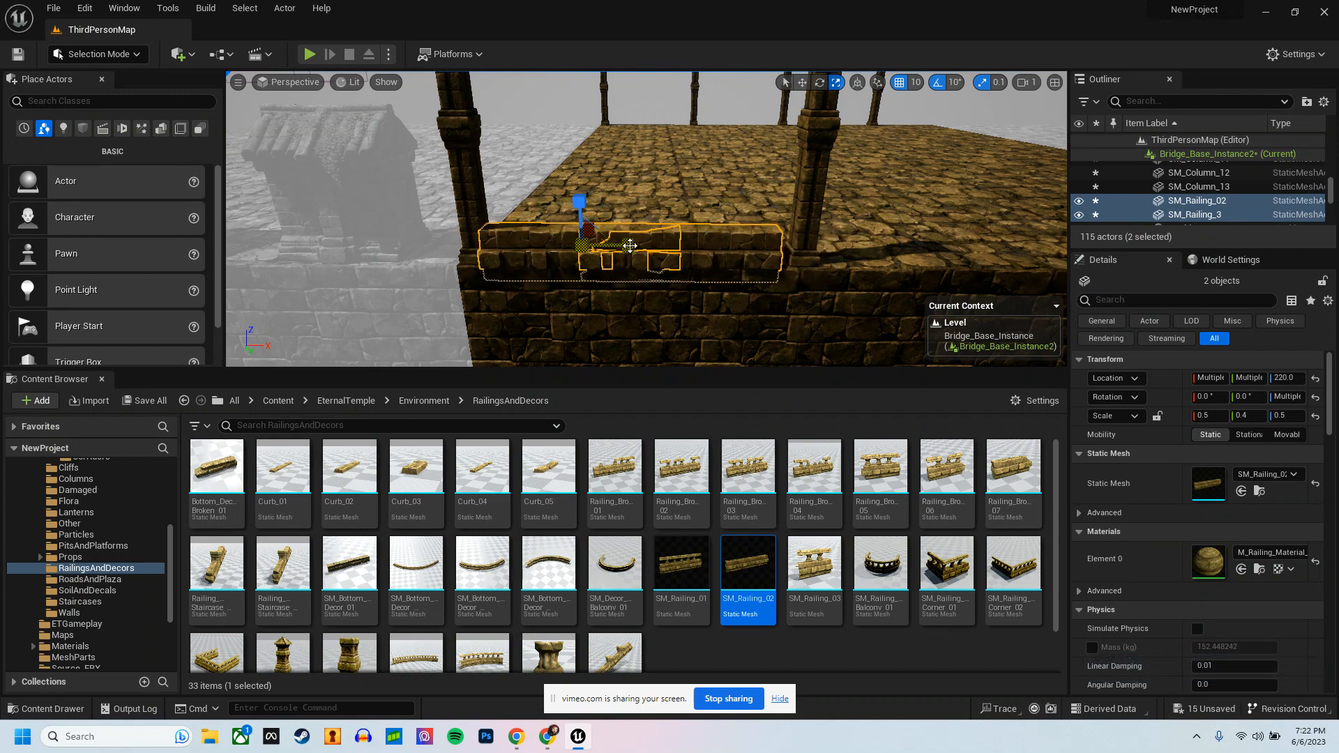
right_click_drag(628, 241, 777, 299)
left_click_drag(517, 223, 593, 233)
key("w")
right_click_drag(592, 226, 598, 205)
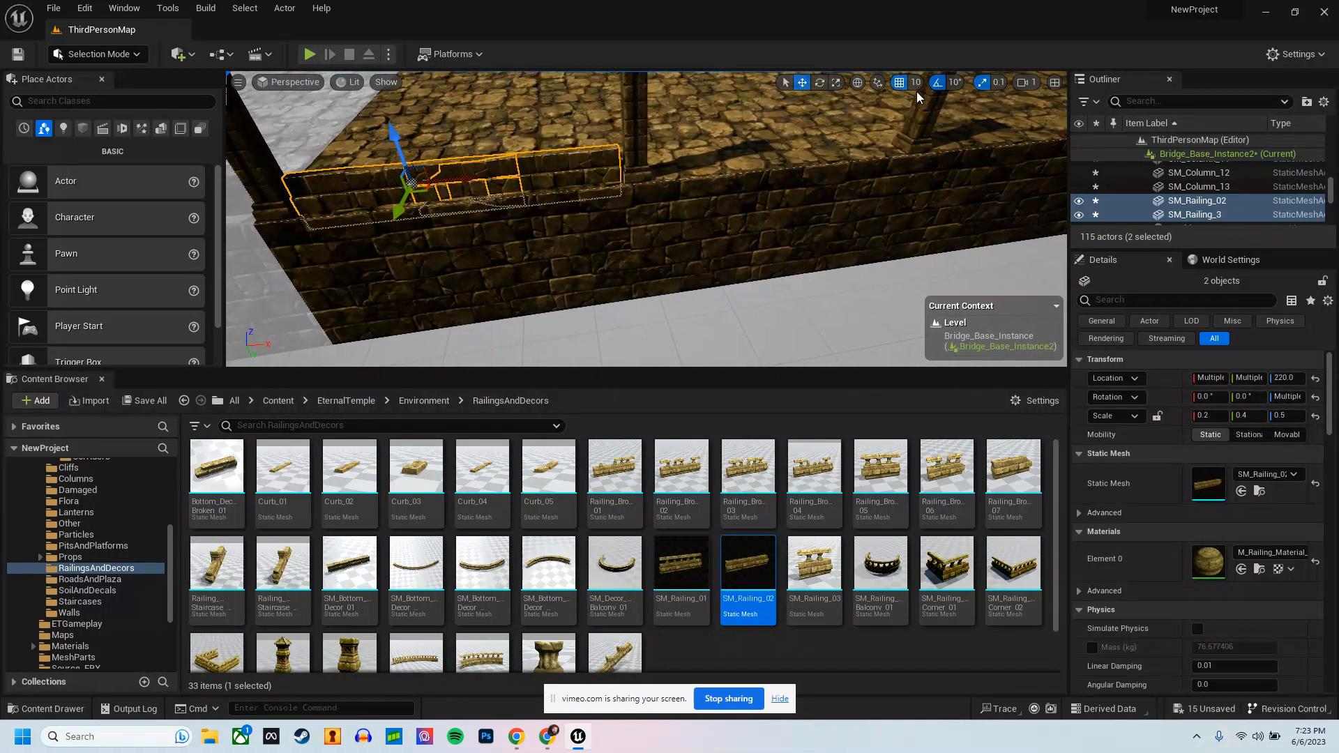
Step: Set the scale snap to 0.03125 and lengthen both railings to a Y scale of 0.4375
left_click(997, 84)
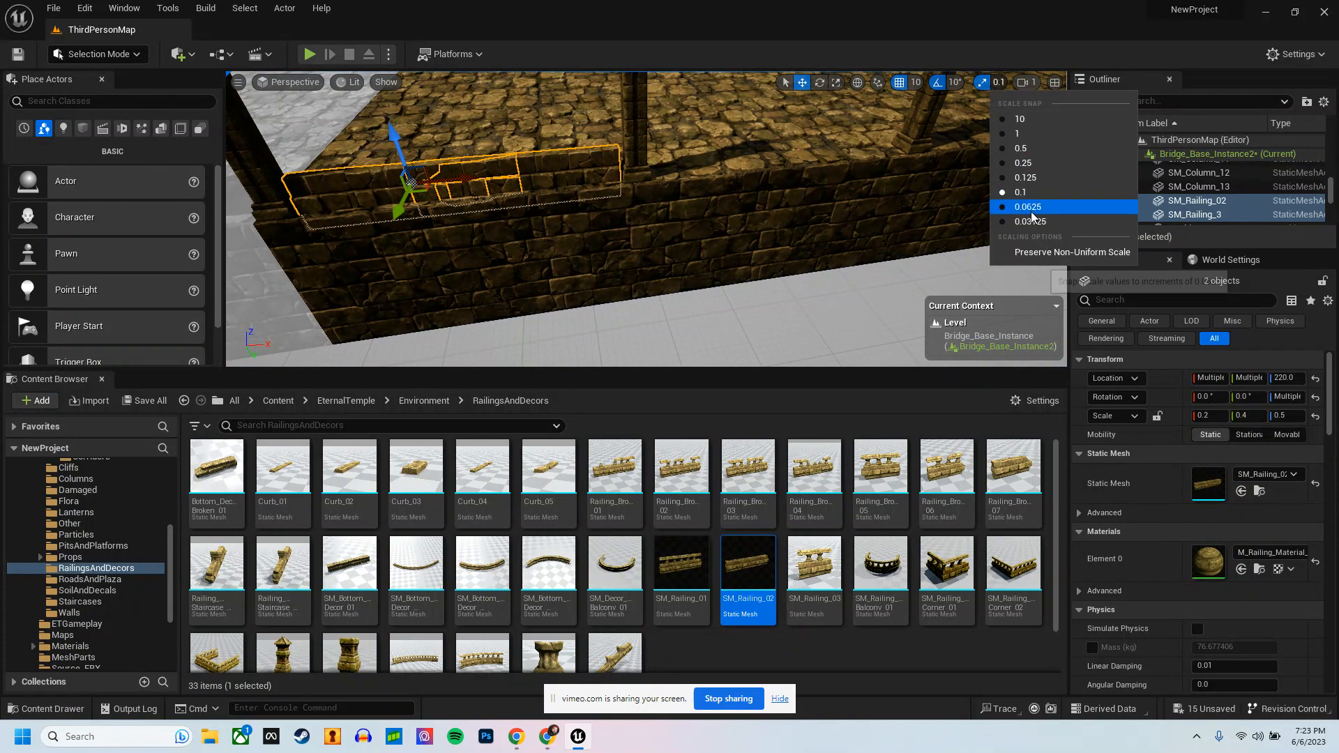
left_click(1043, 222)
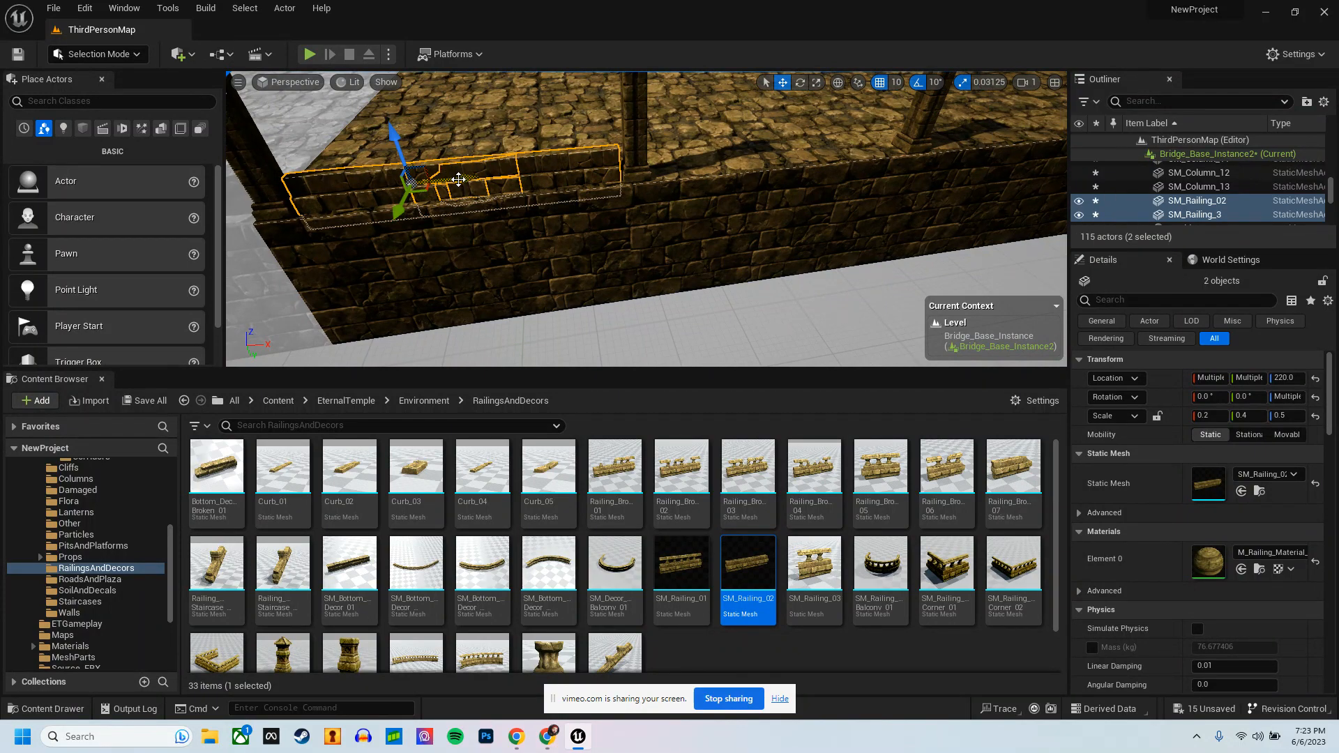
mouse_move(462, 178)
left_mouse_down()
mouse_move(480, 175)
mouse_move(465, 176)
left_mouse_up()
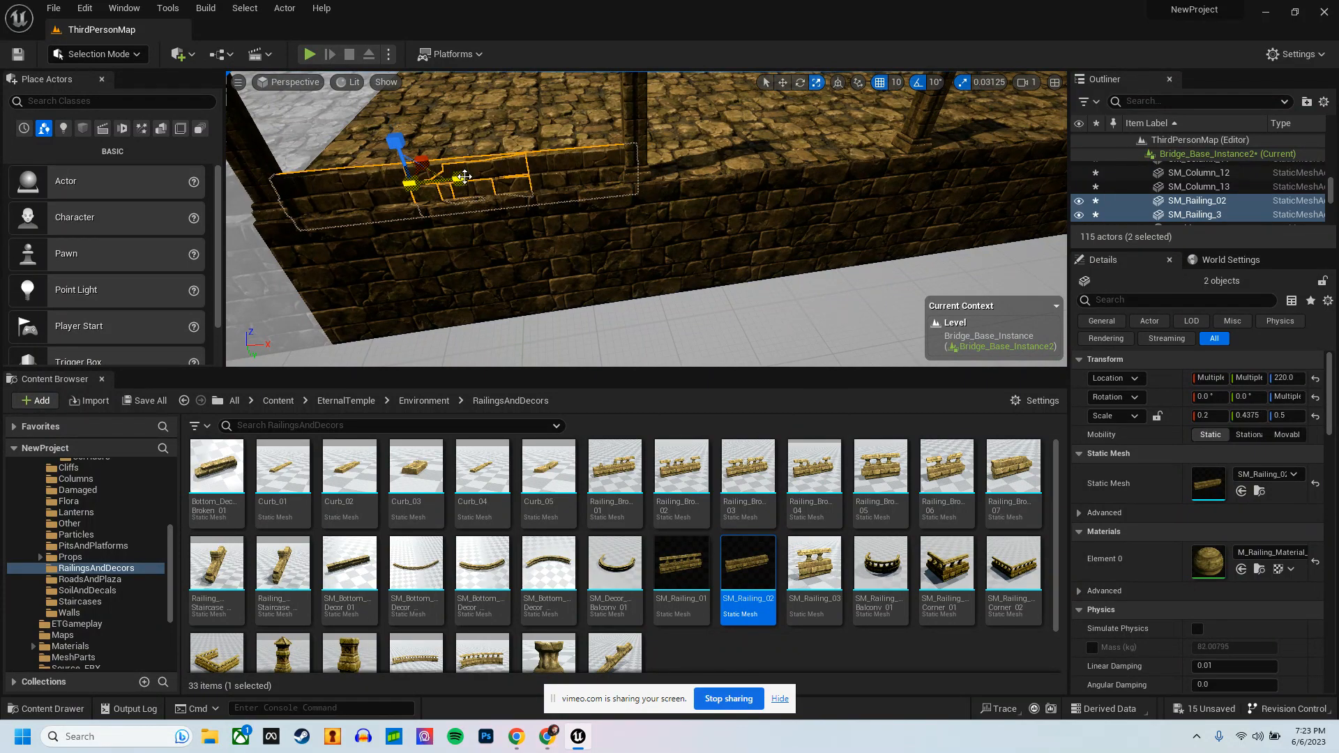
Step: Raise the railing beside the corner column to Z 230 and set its X scale to 0.3125
left_click(466, 177)
right_click_drag(465, 176, 600, 163)
key("w")
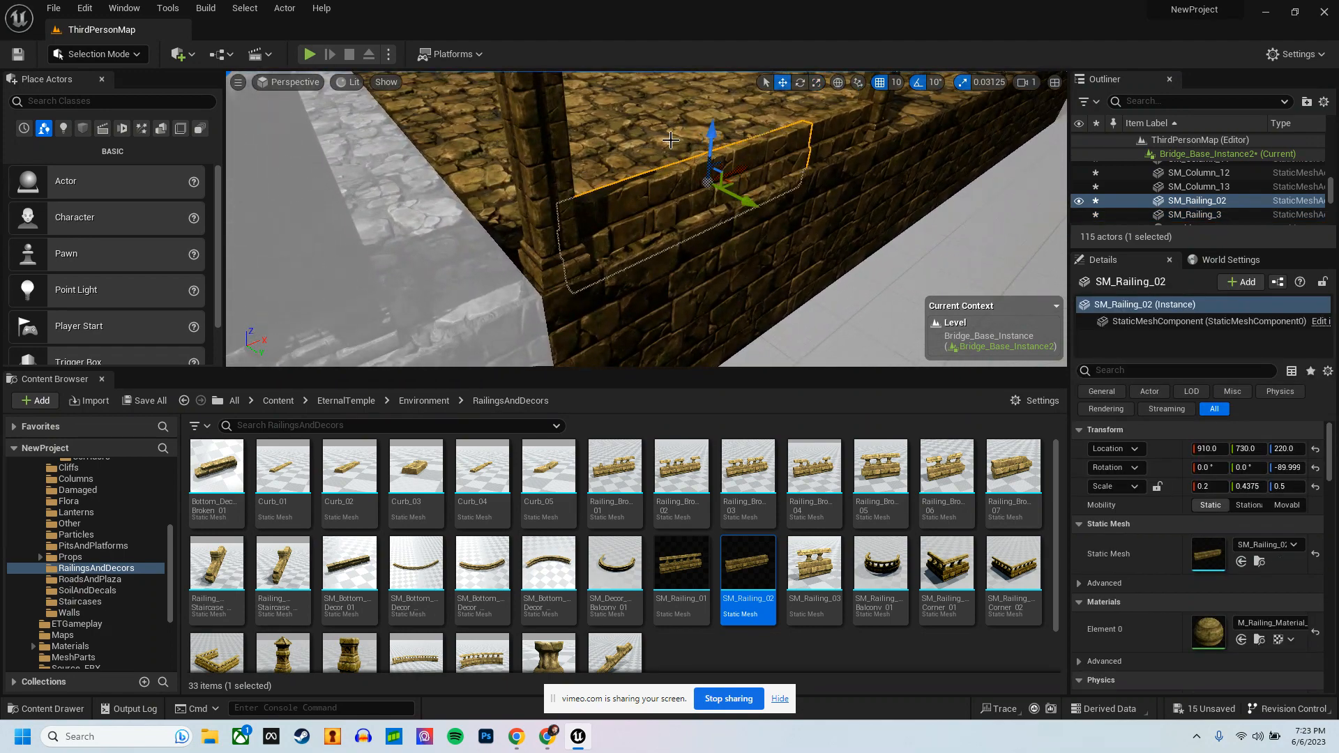
left_click_drag(715, 134, 716, 124)
right_click_drag(742, 143, 899, 141)
key("r")
left_click_drag(427, 165, 426, 167)
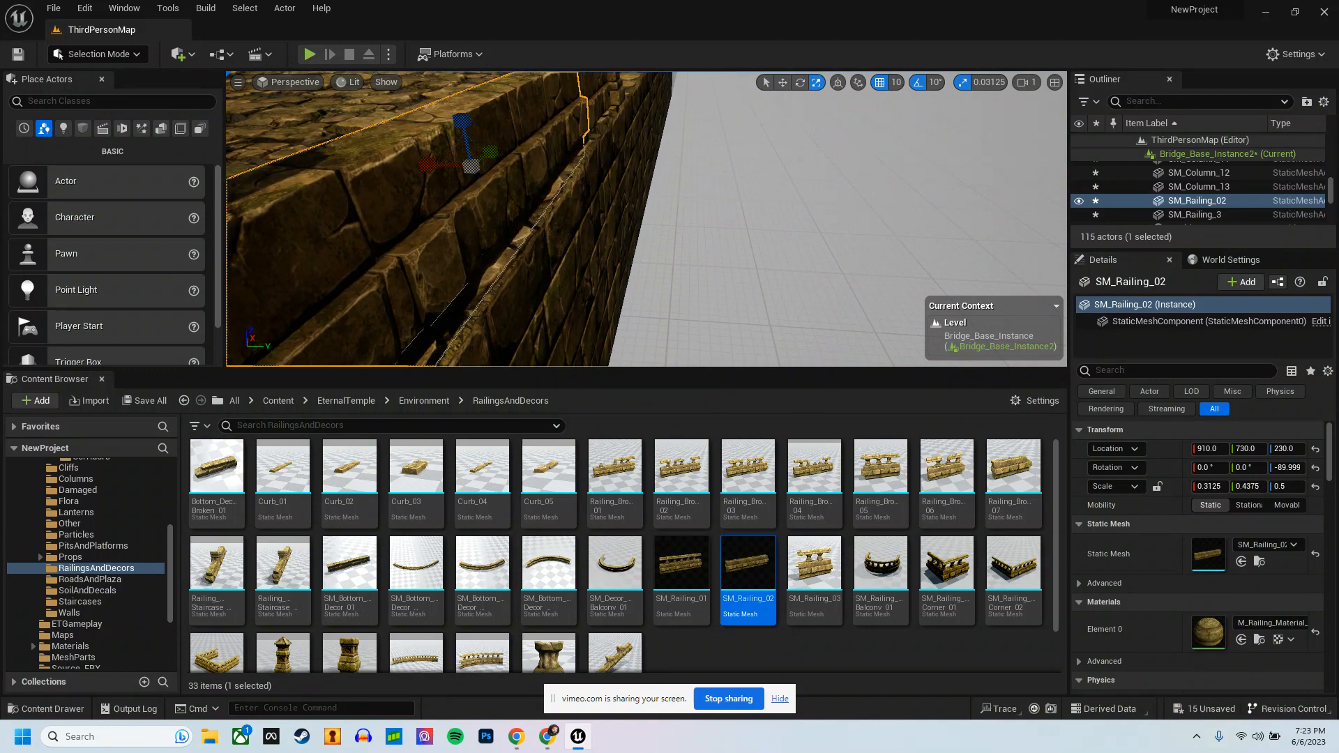
right_click_drag(426, 167, 300, 166)
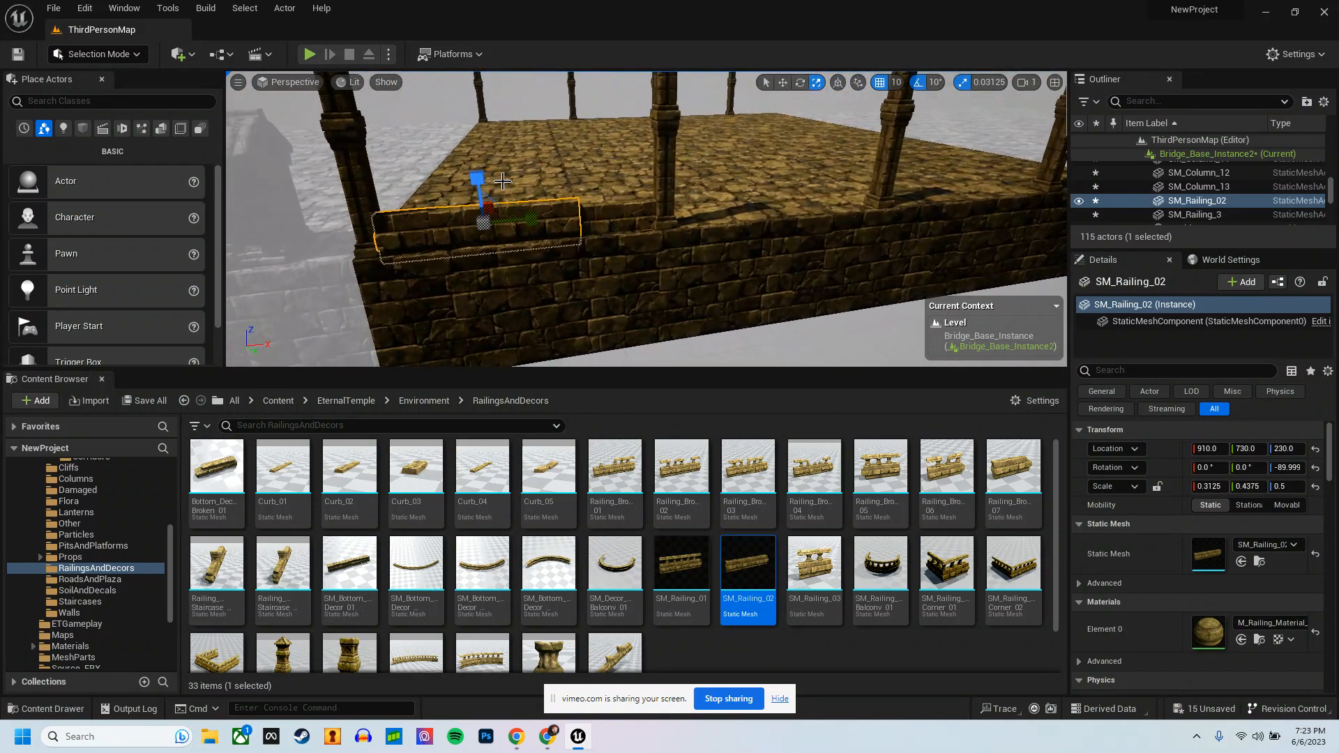
Step: Delete the second railing piece, SM_Railing_3
left_click(611, 220)
right_click_drag(740, 272, 796, 243)
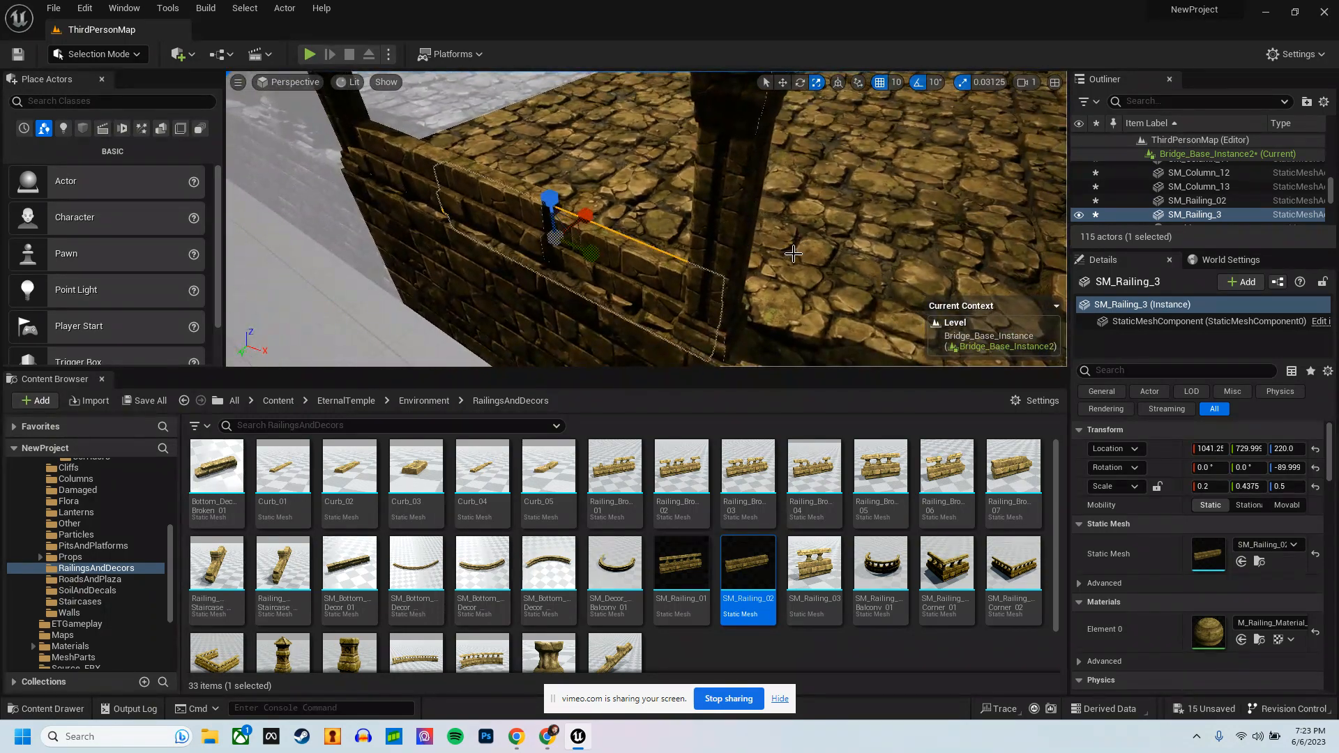
key("Delete")
Step: Shorten the remaining railing to a Y scale of 0.28125 and duplicate it end to end toward the next column
mouse_move(619, 254)
right_mouse_down()
mouse_move(647, 246)
mouse_move(628, 239)
right_mouse_up()
left_click(673, 241)
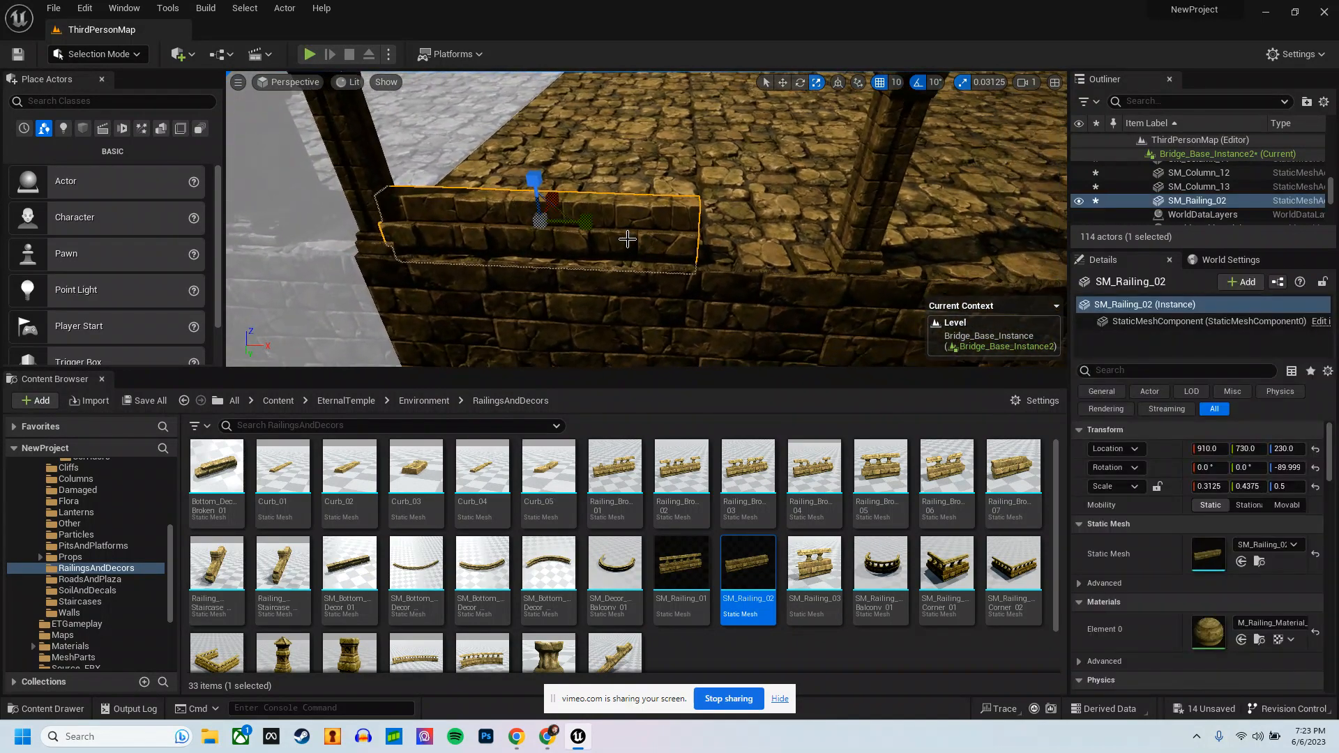
left_click_drag(595, 228, 679, 237)
left_click(538, 215, "ctrl")
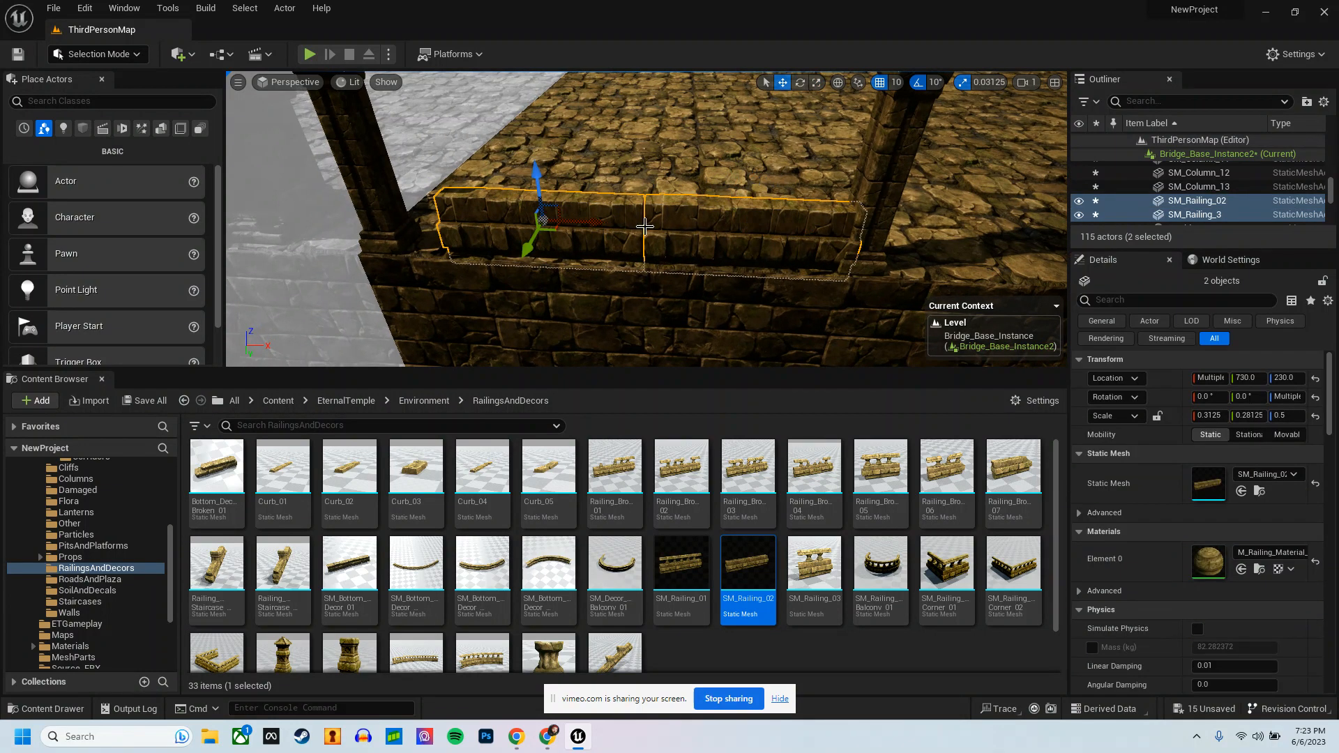
Step: Set both railings' Y scale to 0.3125 and position the first piece at X 890 beside the corner column
left_click_drag(592, 227, 570, 220)
left_click(583, 221)
key("w")
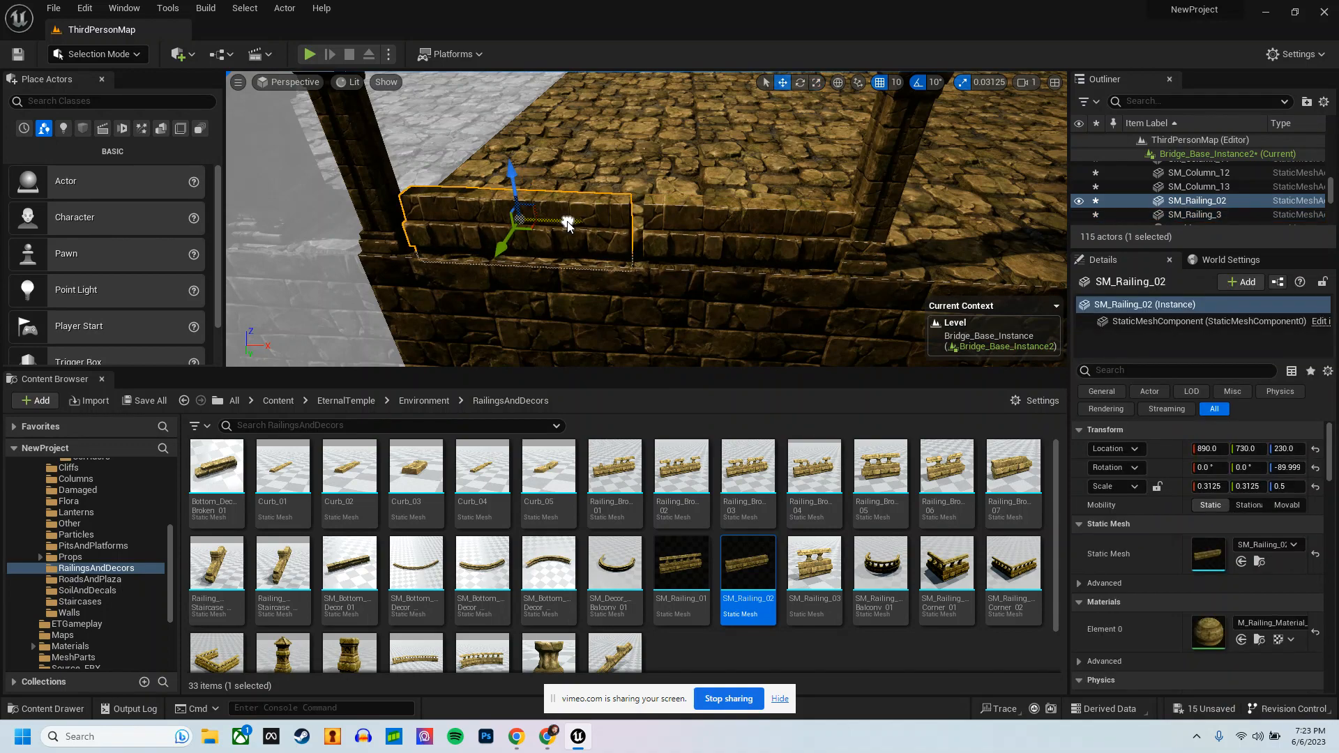
Step: Slide SM_Railing_3 along the edge to close the gap to the first piece, and select both railings
left_click(684, 237)
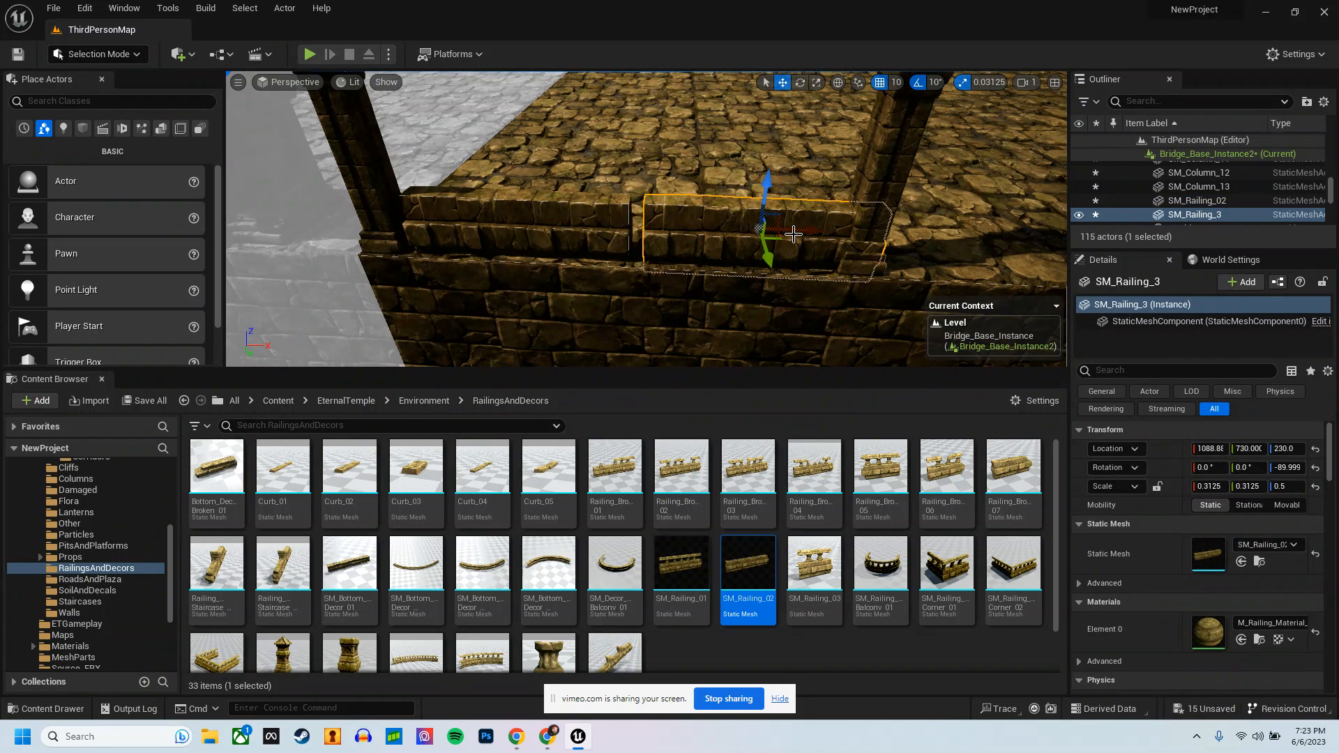
left_click_drag(804, 234, 798, 235)
right_click_drag(797, 235, 831, 239)
left_click(818, 226, "shift")
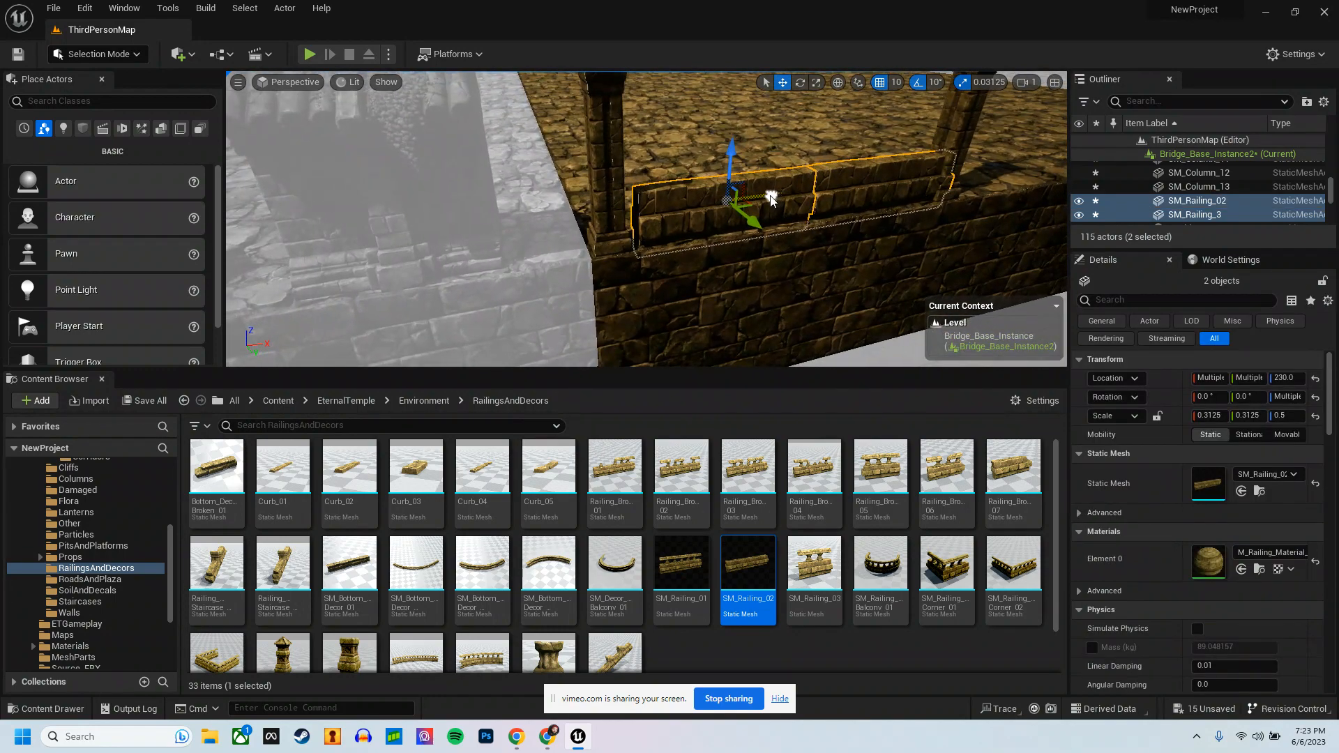
Step: Set the position snap to 1 and nudge the railing pair along the edge to fit between the two columns
left_click_drag(769, 195, 765, 195)
mouse_move(765, 195)
right_mouse_down()
mouse_move(806, 212)
mouse_move(731, 189)
mouse_move(777, 181)
right_mouse_up()
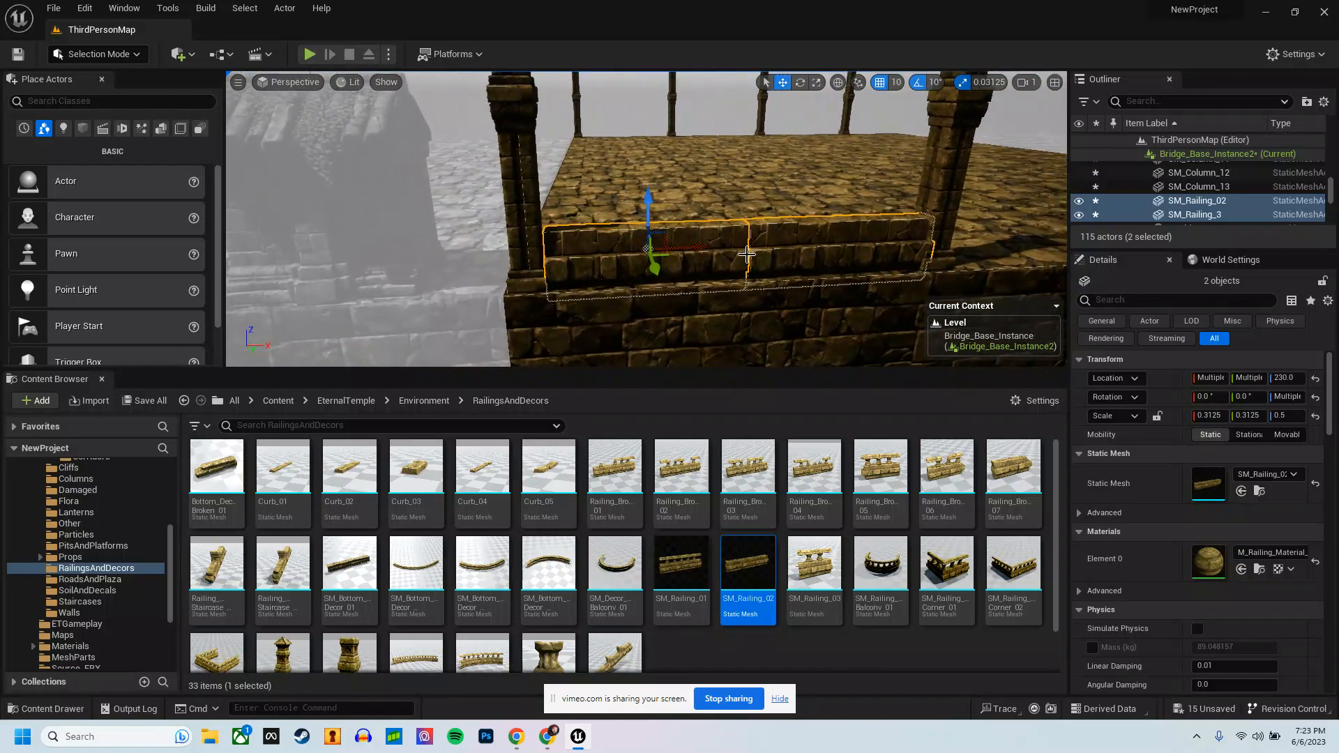
left_click(892, 82)
left_click(901, 118)
left_click_drag(703, 247, 692, 252)
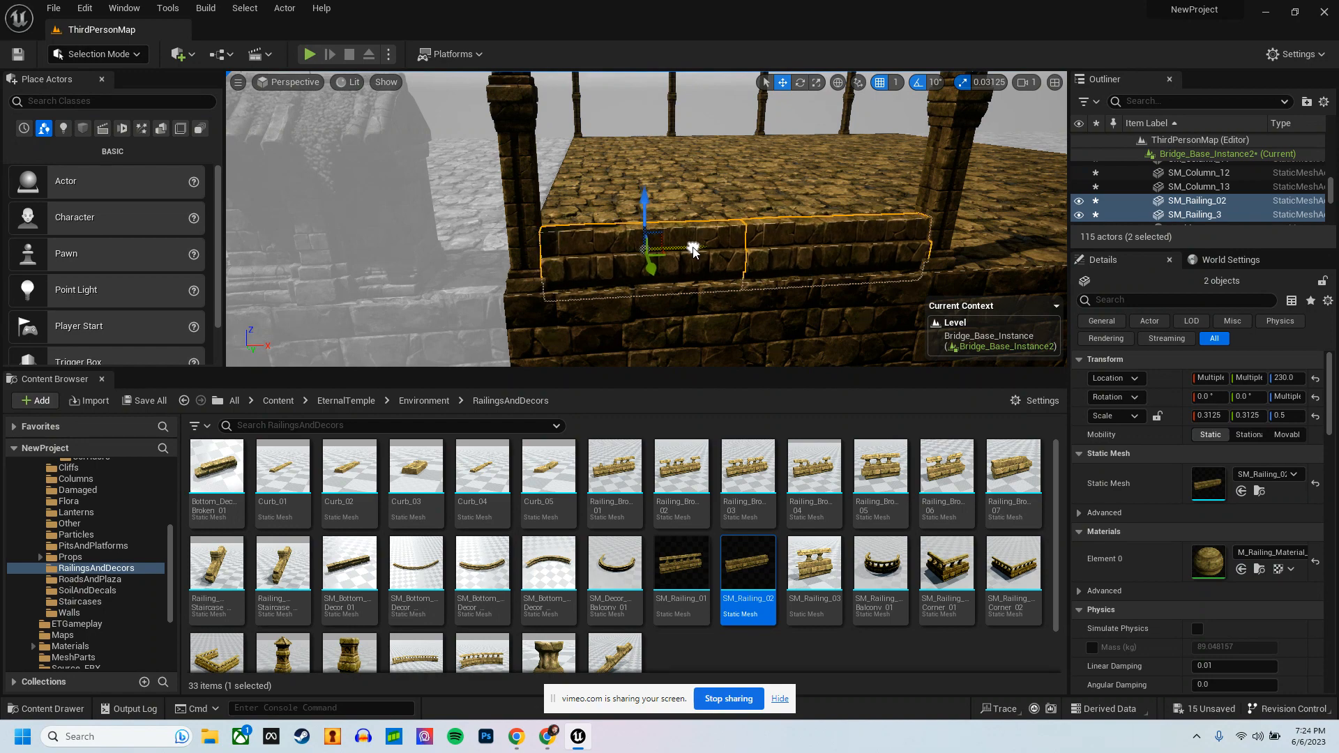
right_click_drag(692, 251, 683, 255)
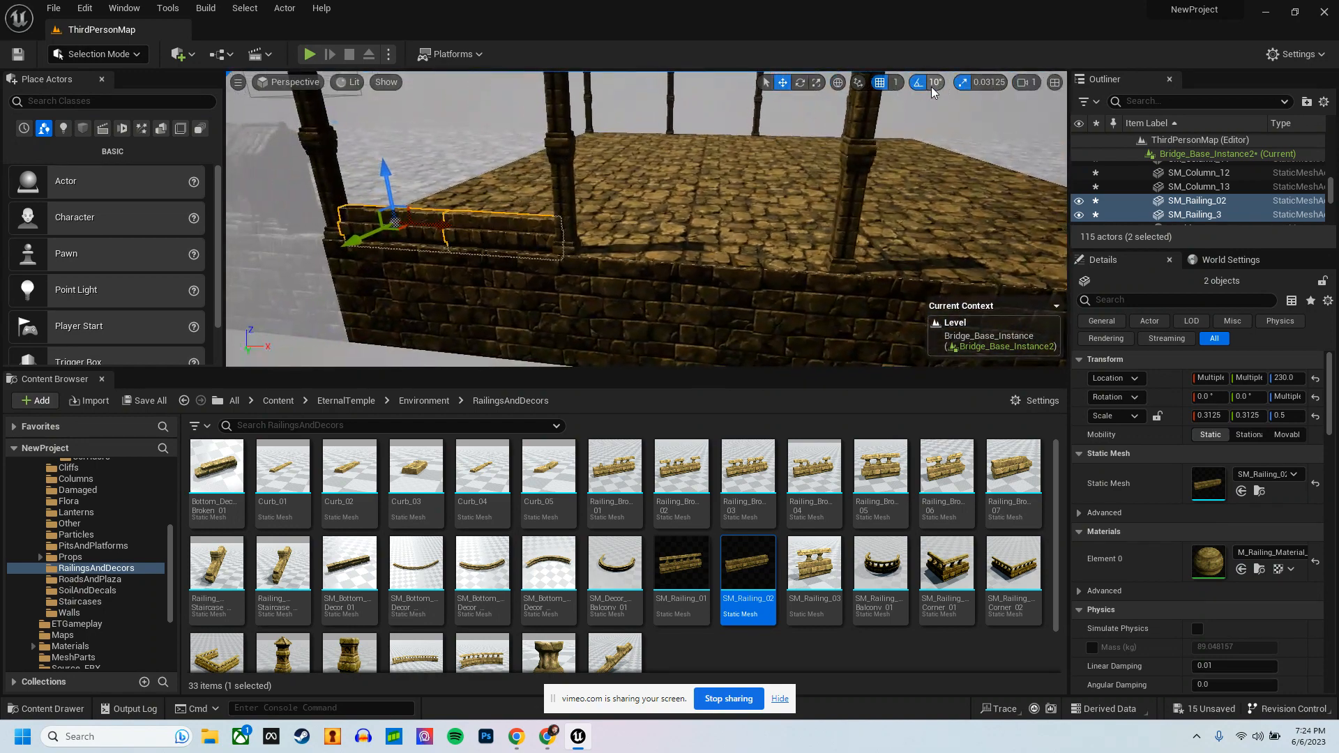
Step: Set the position snap to 100 and duplicate the railing pair twice along the edge into the other gaps between columns
left_click(895, 84)
left_click(921, 179)
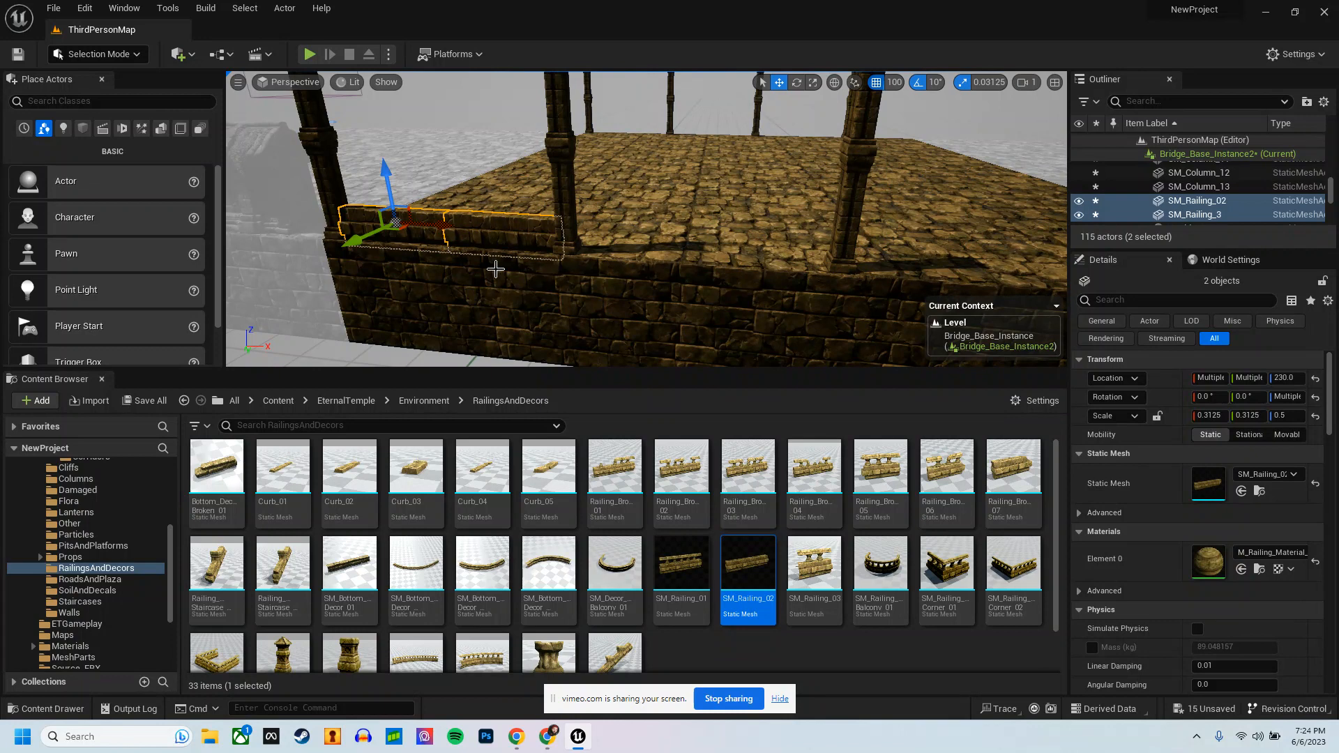
left_click_drag(445, 230, 1081, 268, "alt")
right_click_drag(884, 287, 917, 264)
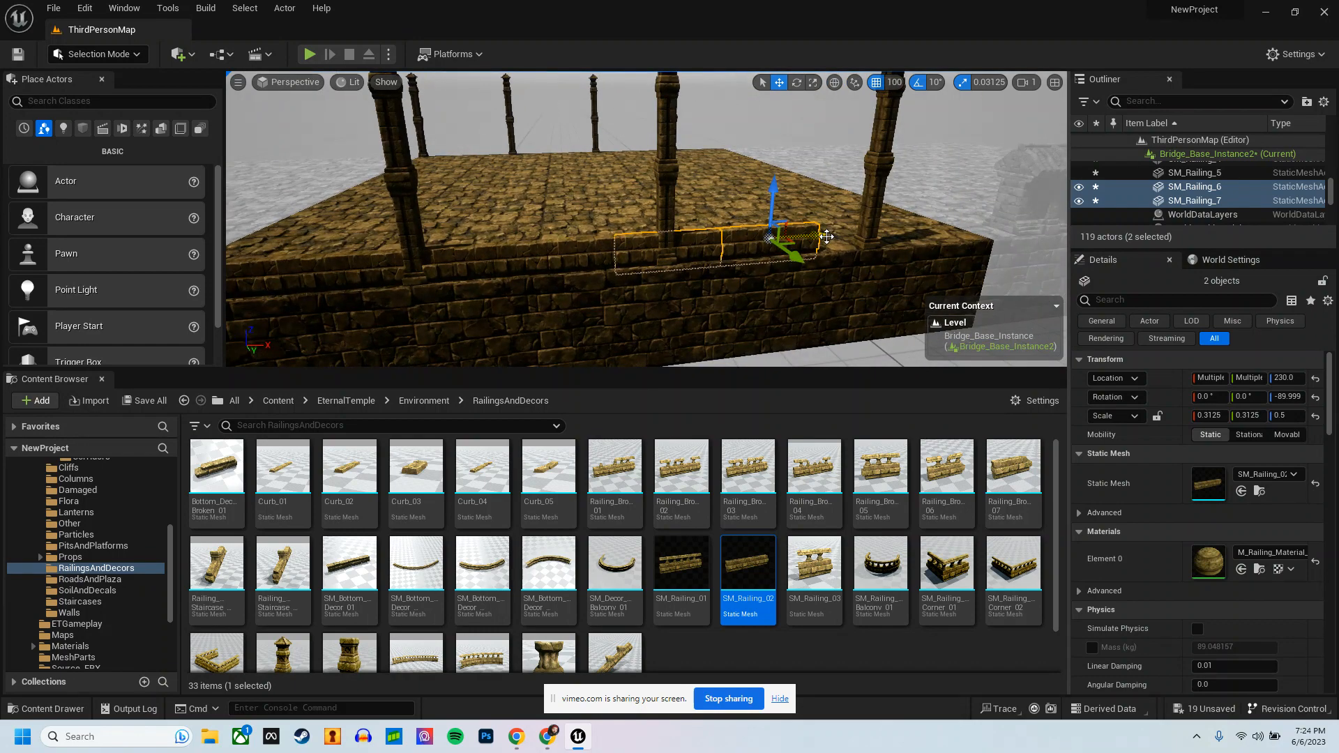
left_click_drag(853, 241, 875, 240)
right_click_drag(897, 271, 878, 261)
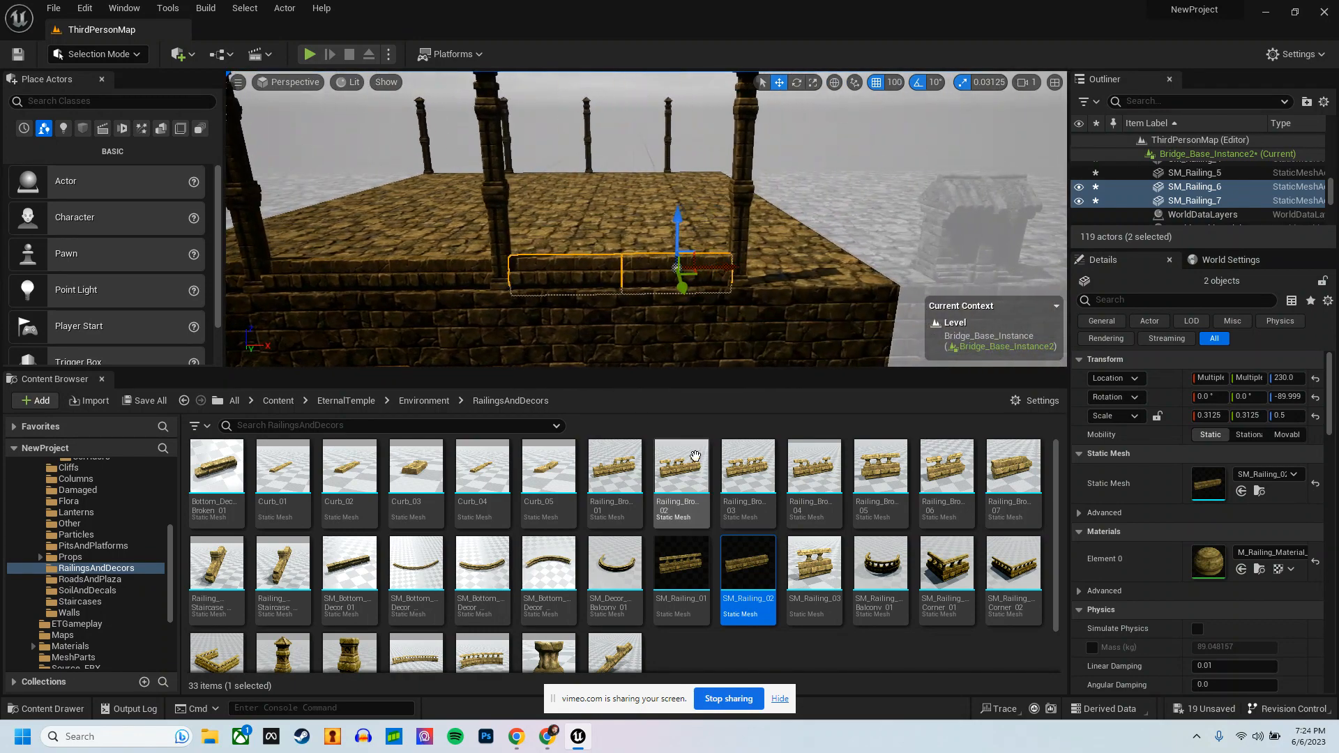
left_click(546, 736)
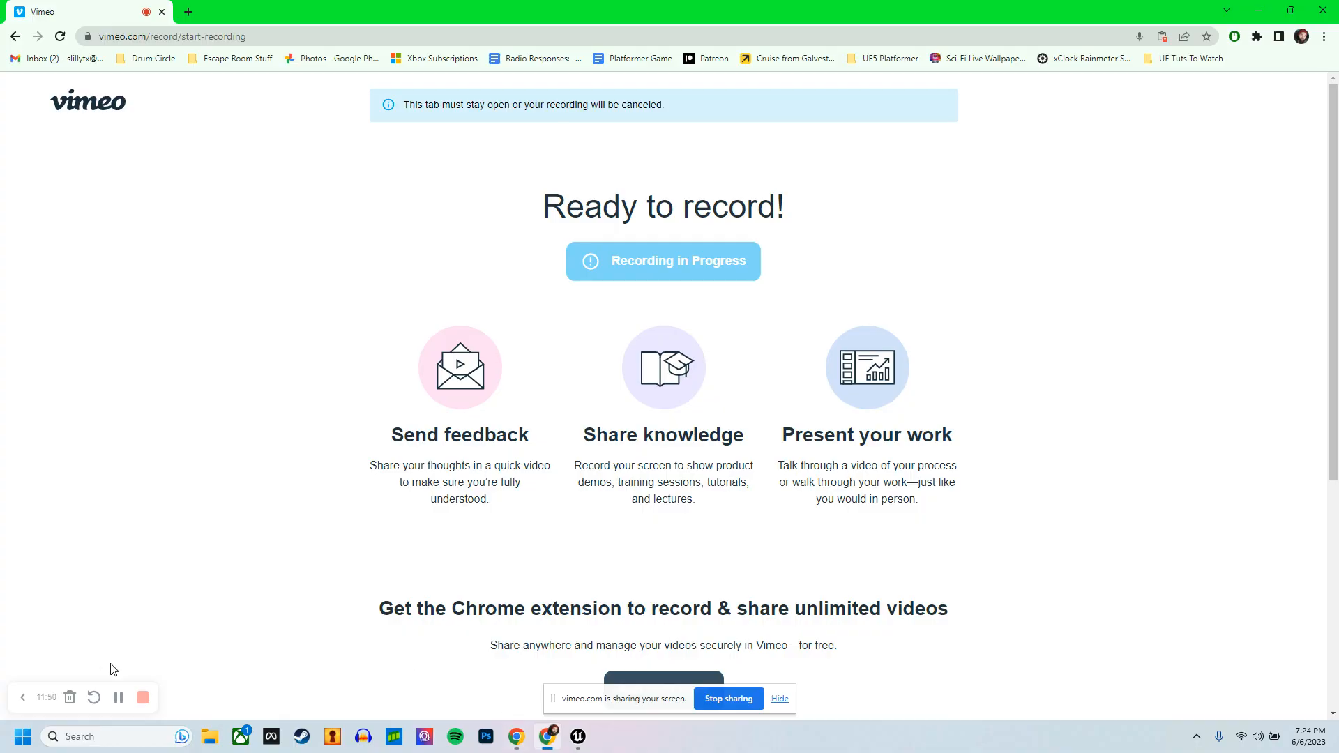
left_click(578, 736)
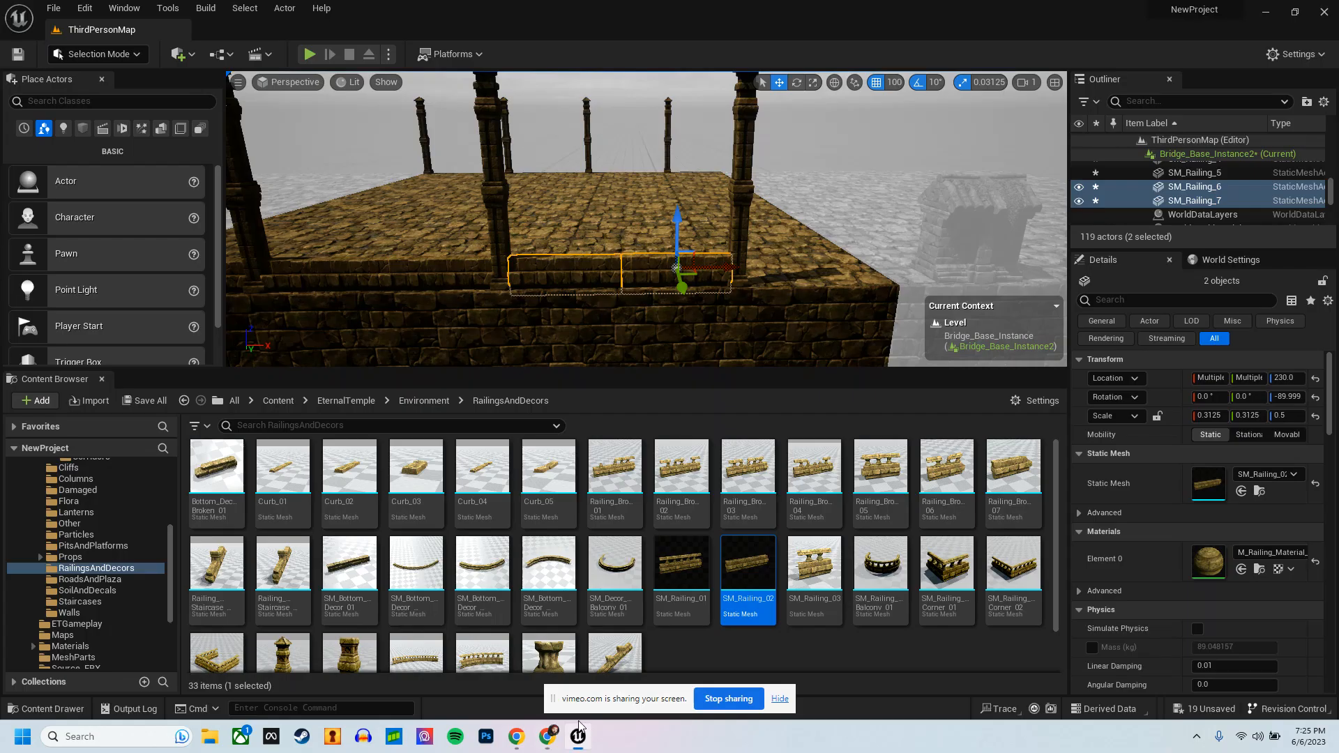
Step: Place the Railing_Broken_01 mesh on the open stretch of edge past the last column
right_click_drag(774, 260, 726, 246)
left_click_drag(614, 463, 649, 307)
key("f")
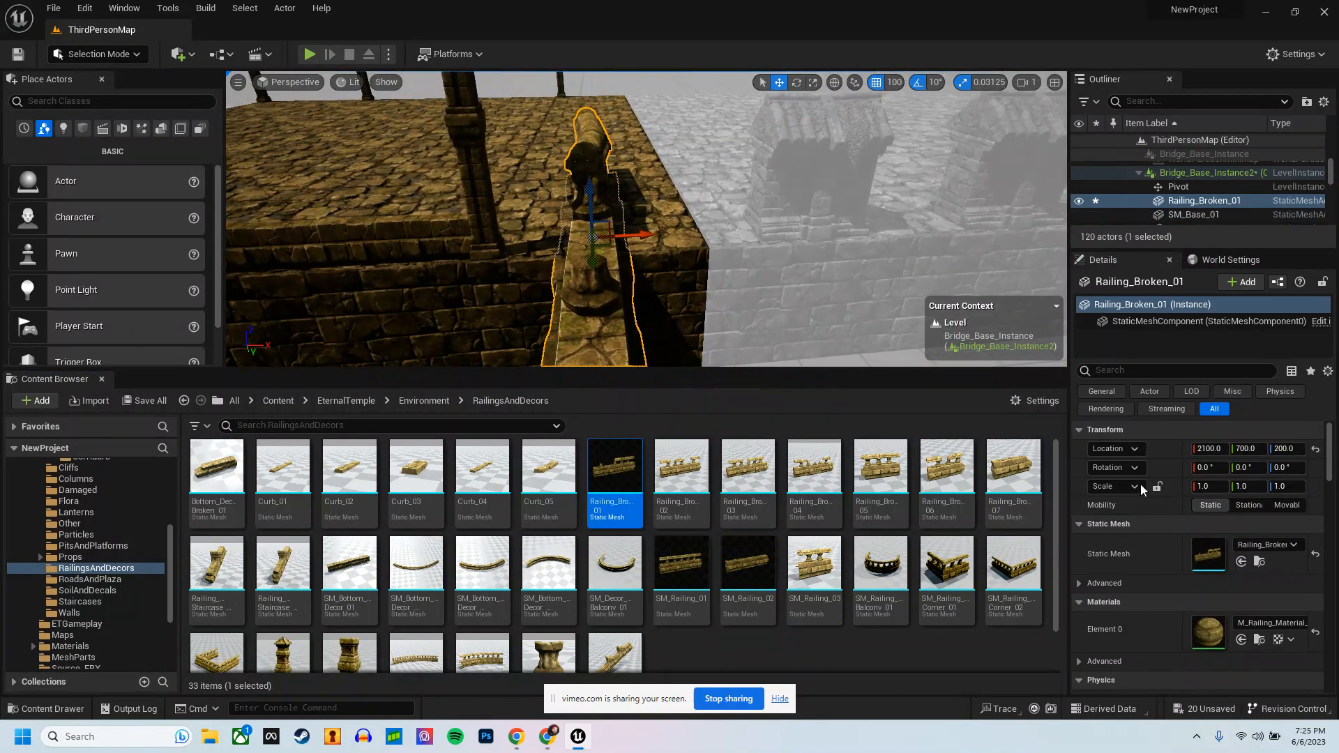
Step: Set the broken railing's scale to 0.25 on all three axes
type("0.25")
key("Tab")
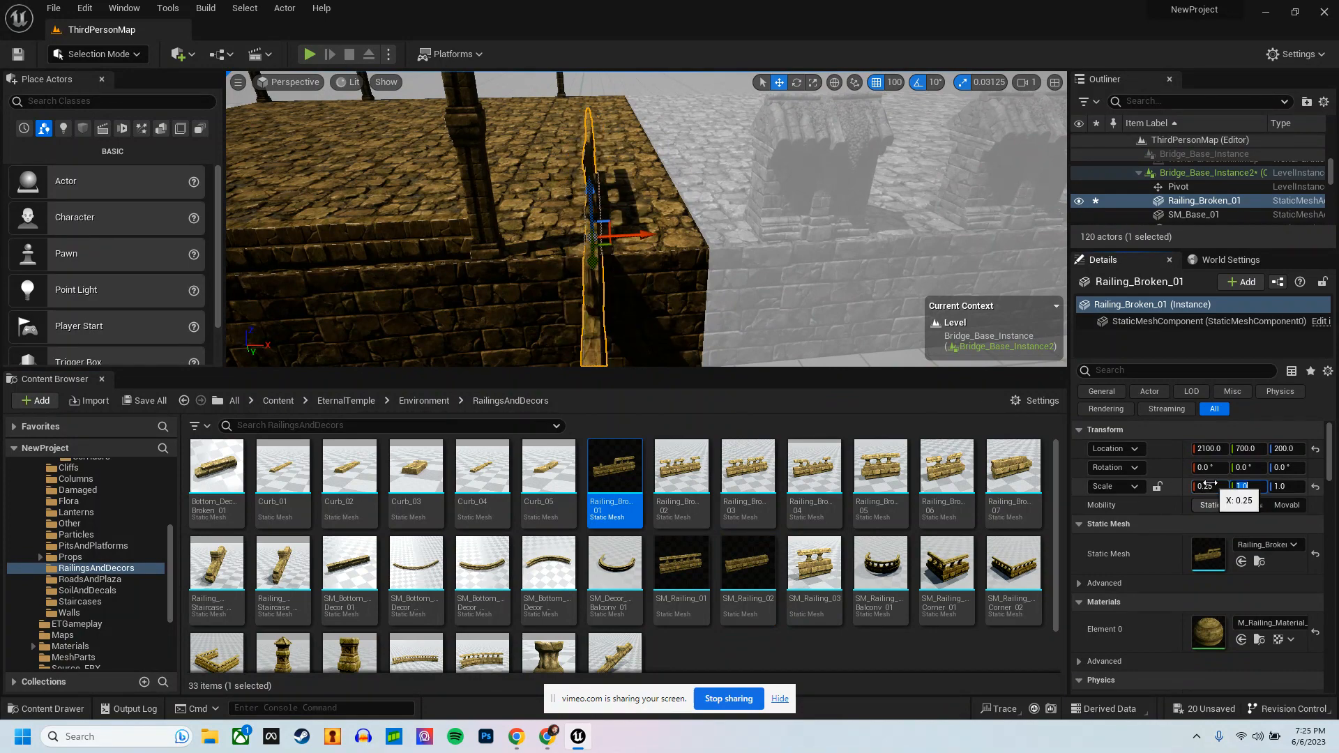
type("0.25")
key("Tab")
key("Return")
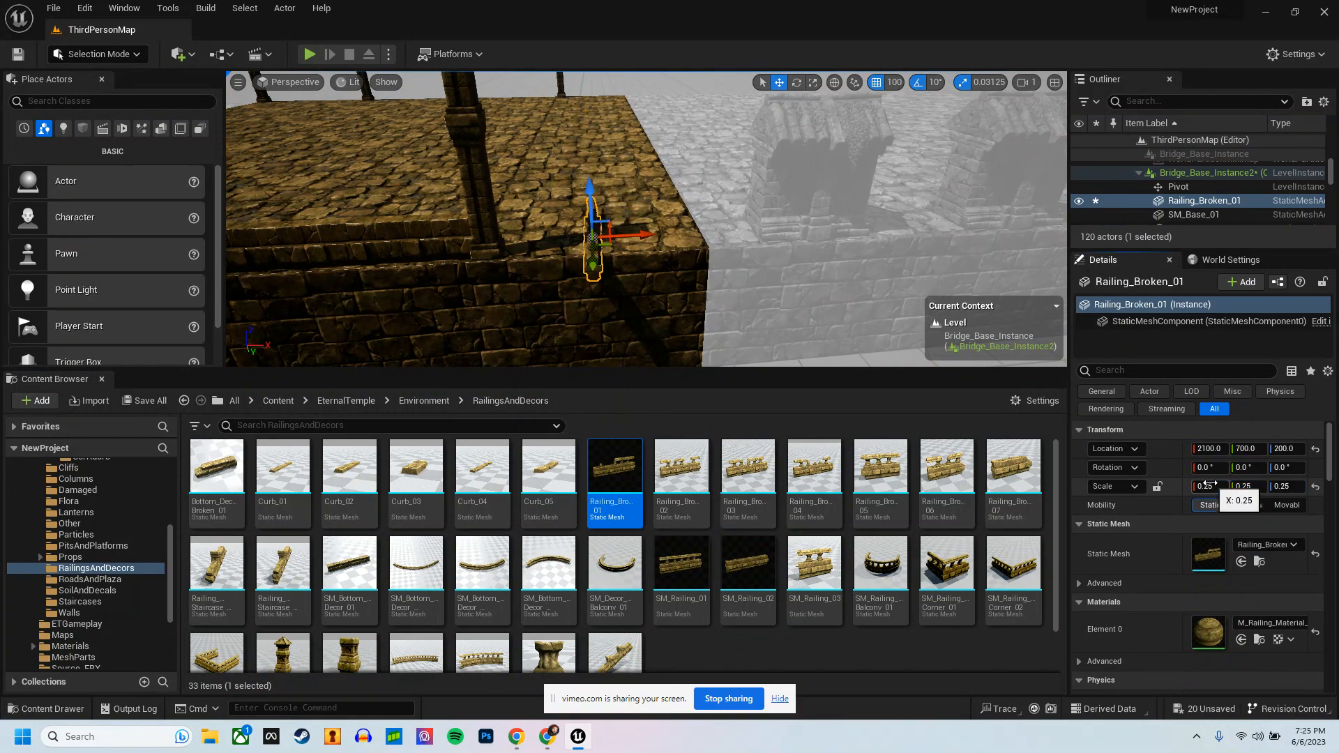
Step: Rotate the broken railing -90° about Z so it runs parallel to the platform edge
right_click_drag(640, 242, 655, 242)
key("e")
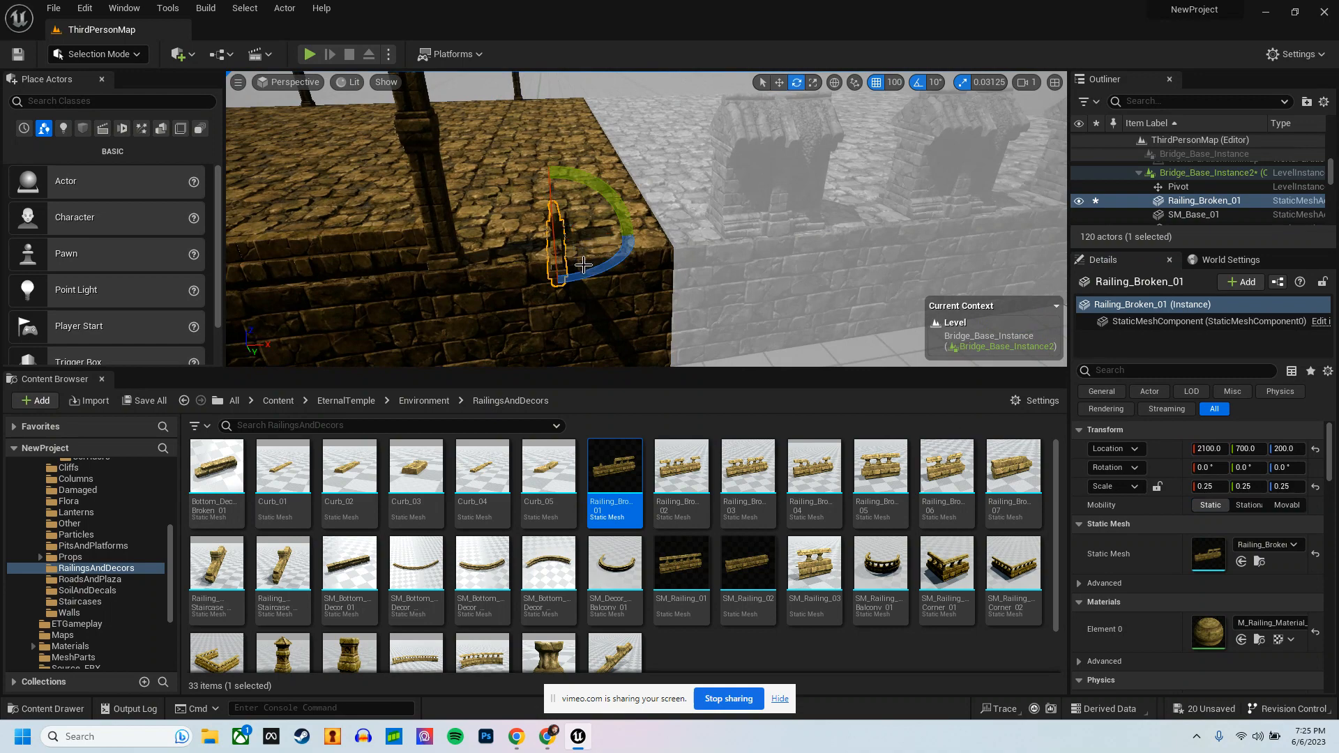
left_click_drag(637, 244, 848, 186)
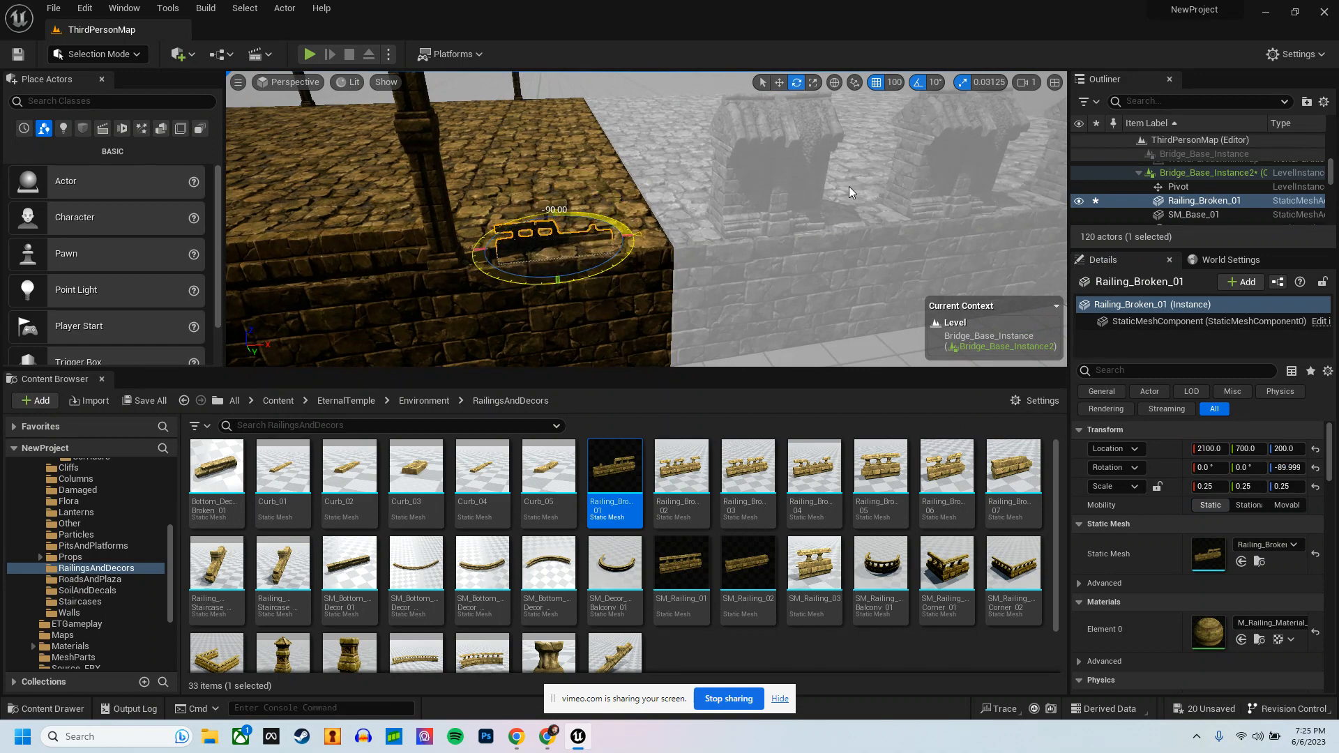
Step: Move the broken railing without grid snapping onto the platform edge, to about Y 731.6 and Z 212.6
key("w")
key("f")
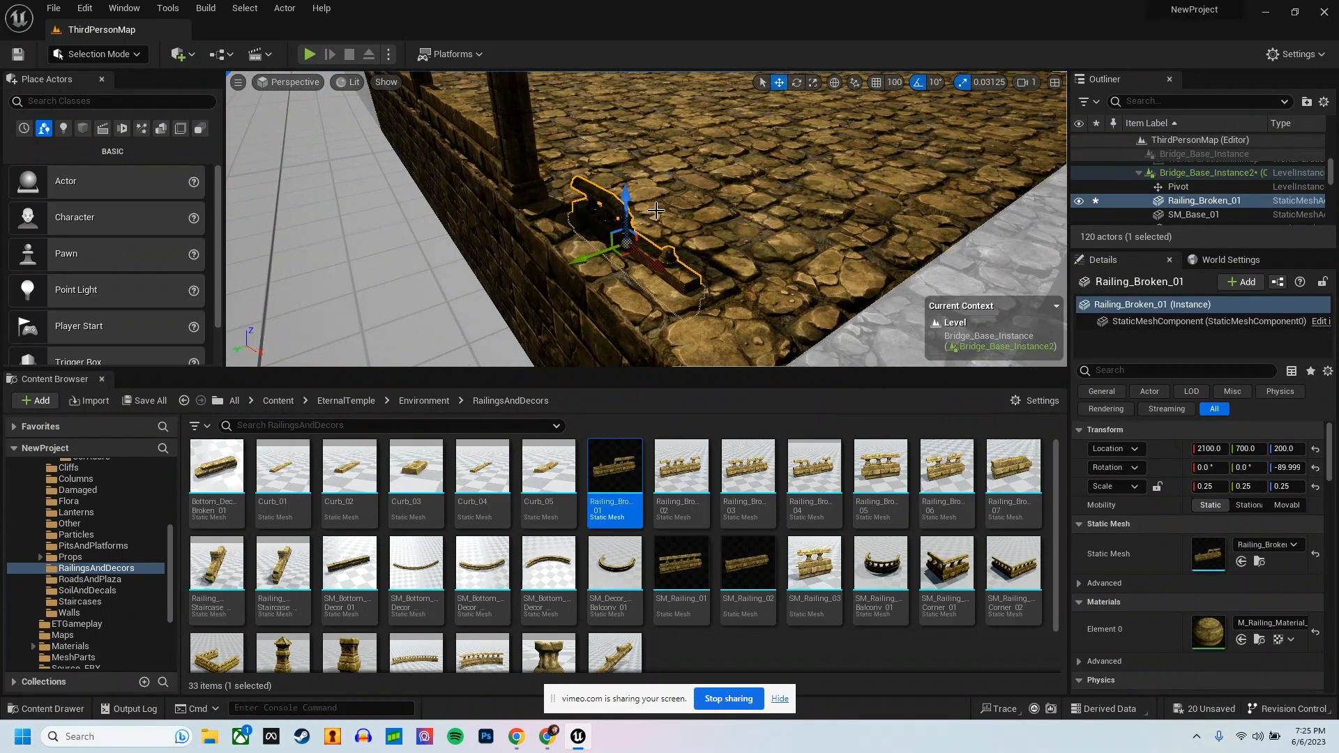
left_click_drag(585, 260, 545, 286)
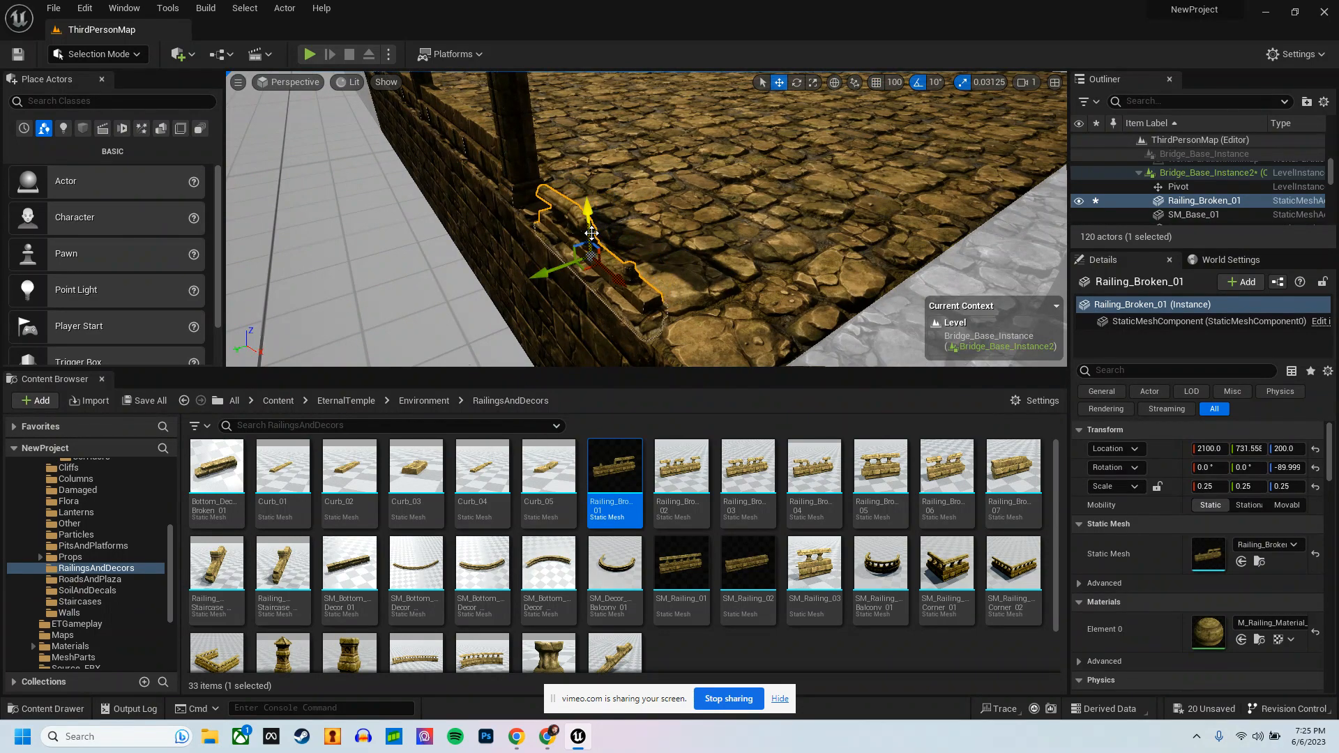
left_click_drag(590, 224, 744, 222)
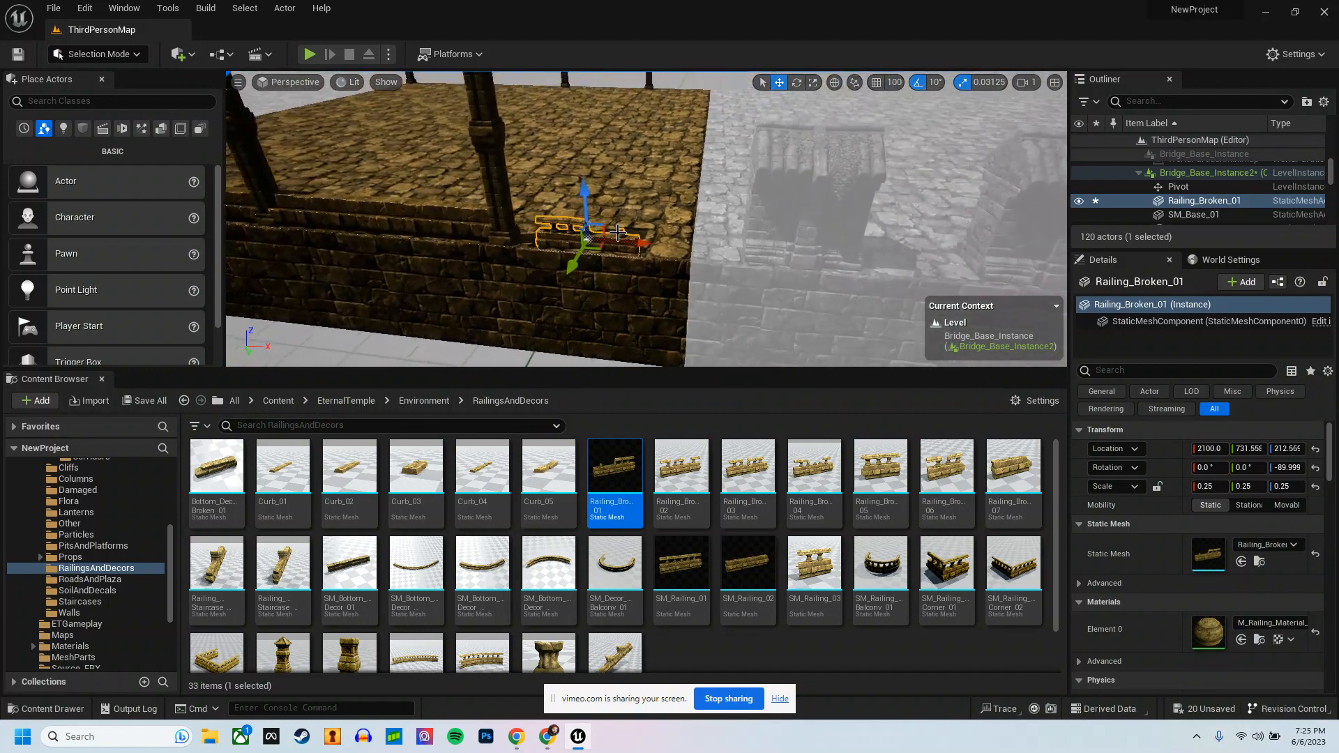
Step: Stretch the broken railing to a scale of 0.34375 on Y and 0.3125 on Z
key("r")
left_click_drag(619, 240, 630, 247)
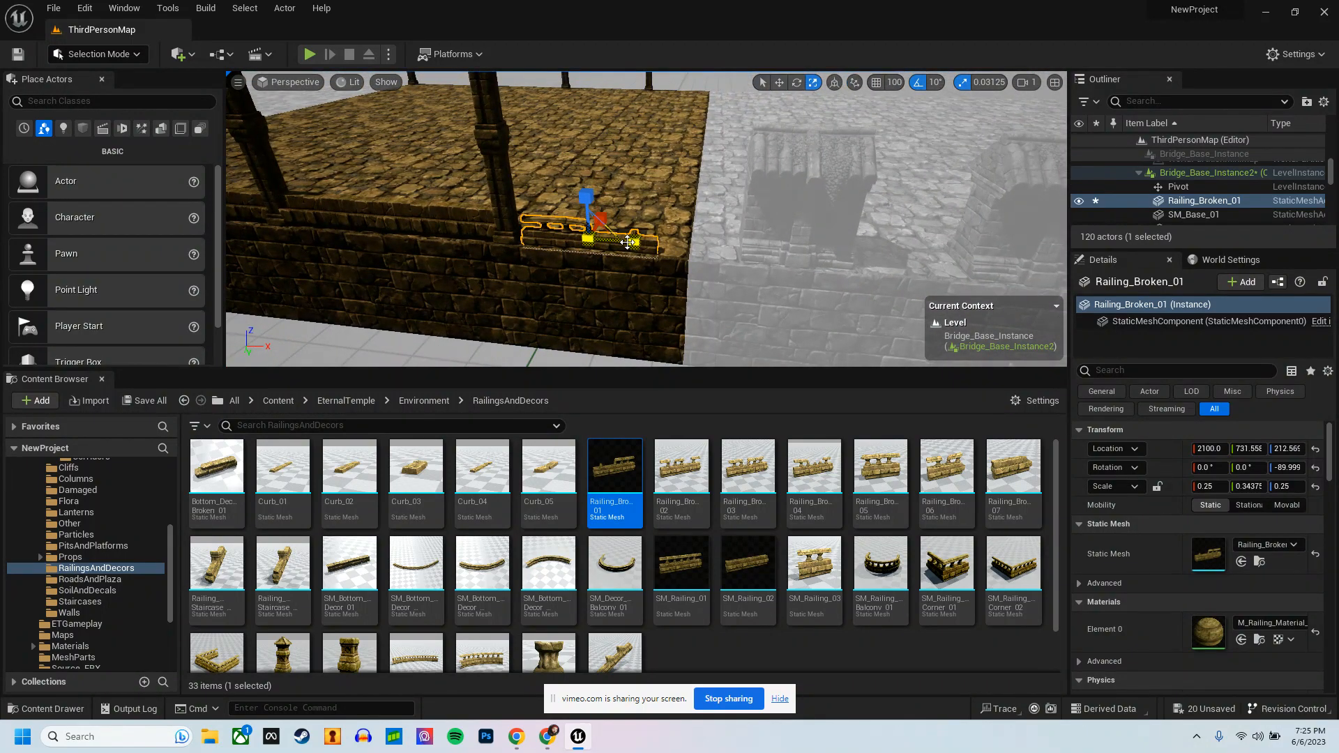
left_click_drag(589, 190, 589, 189)
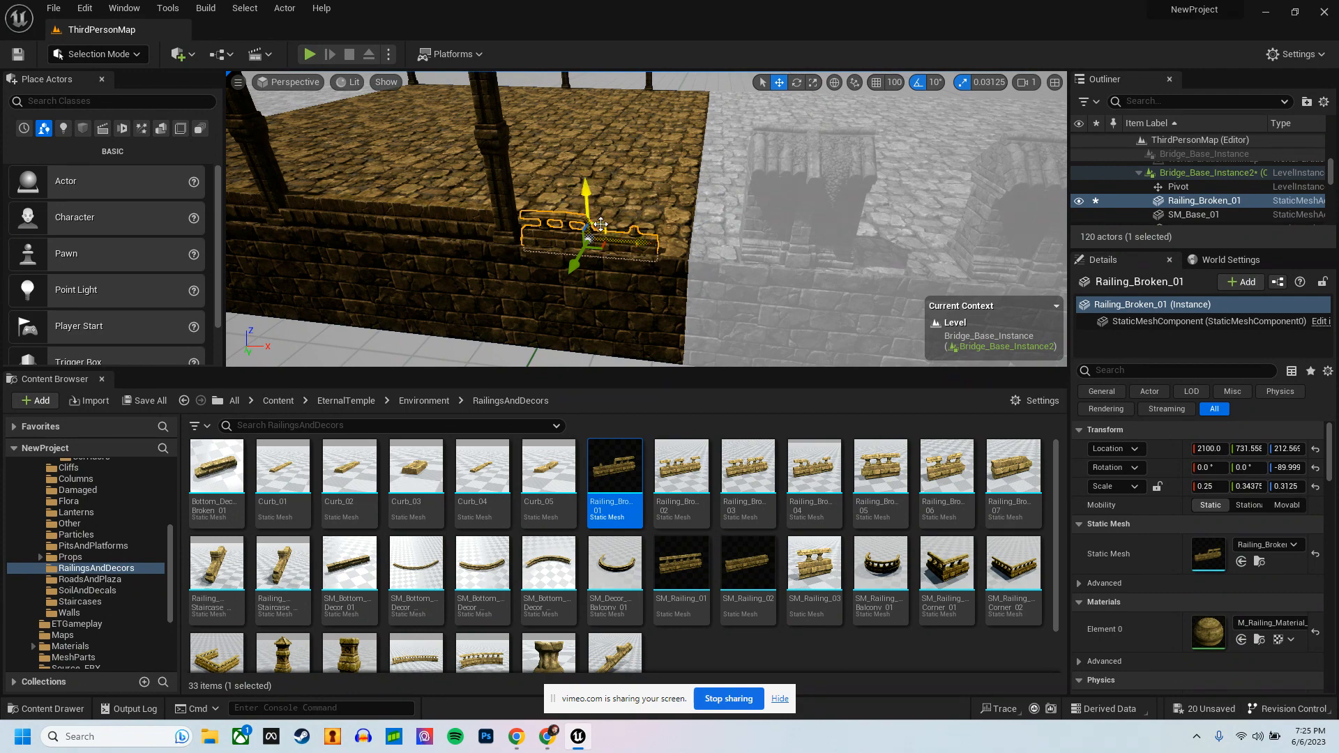
key("w")
right_click_drag(649, 226, 688, 236)
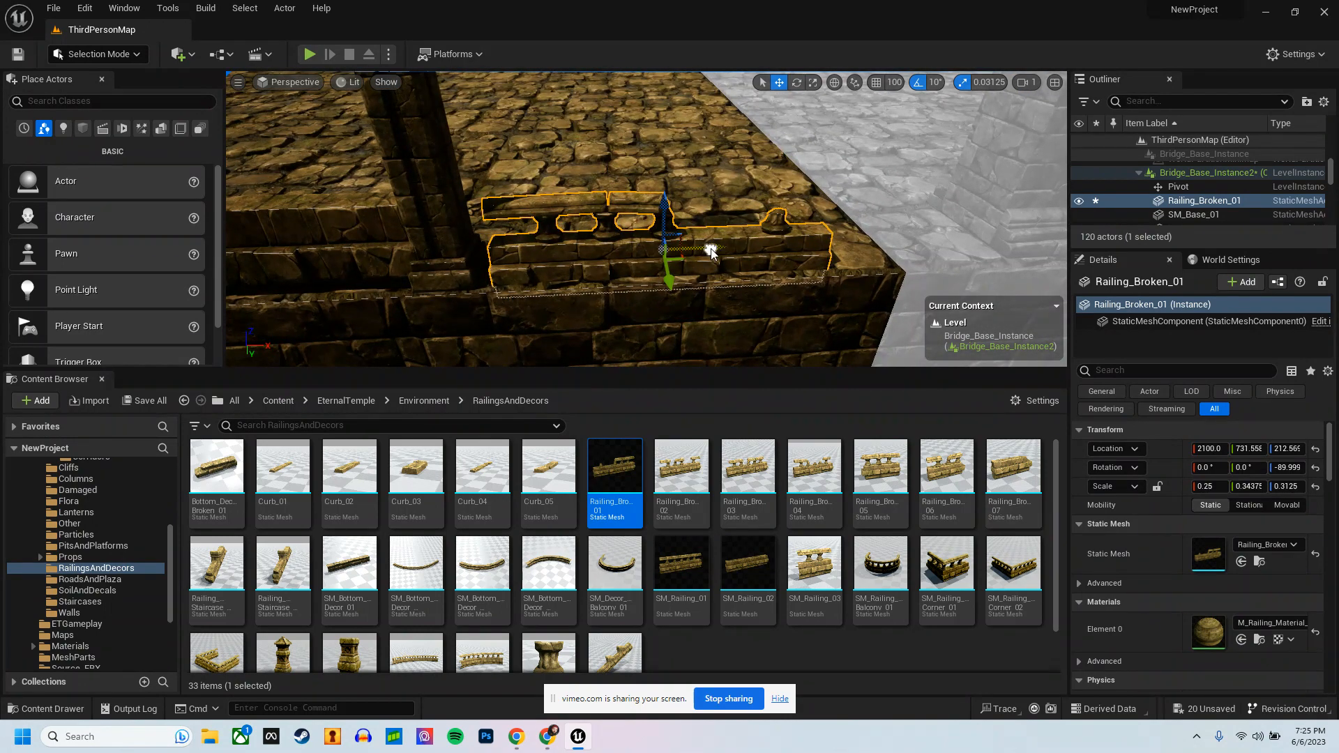
Step: Shift the broken railing along X to about 2110 and set its scale to 0.46875 on Y and 0.34375 on Z
mouse_move(711, 253)
left_mouse_down()
mouse_move(743, 250)
mouse_move(730, 246)
left_mouse_up()
key("r")
key("w")
mouse_move(742, 245)
right_mouse_down()
mouse_move(714, 256)
mouse_move(725, 249)
right_mouse_up()
key("d")
key("s")
key("a")
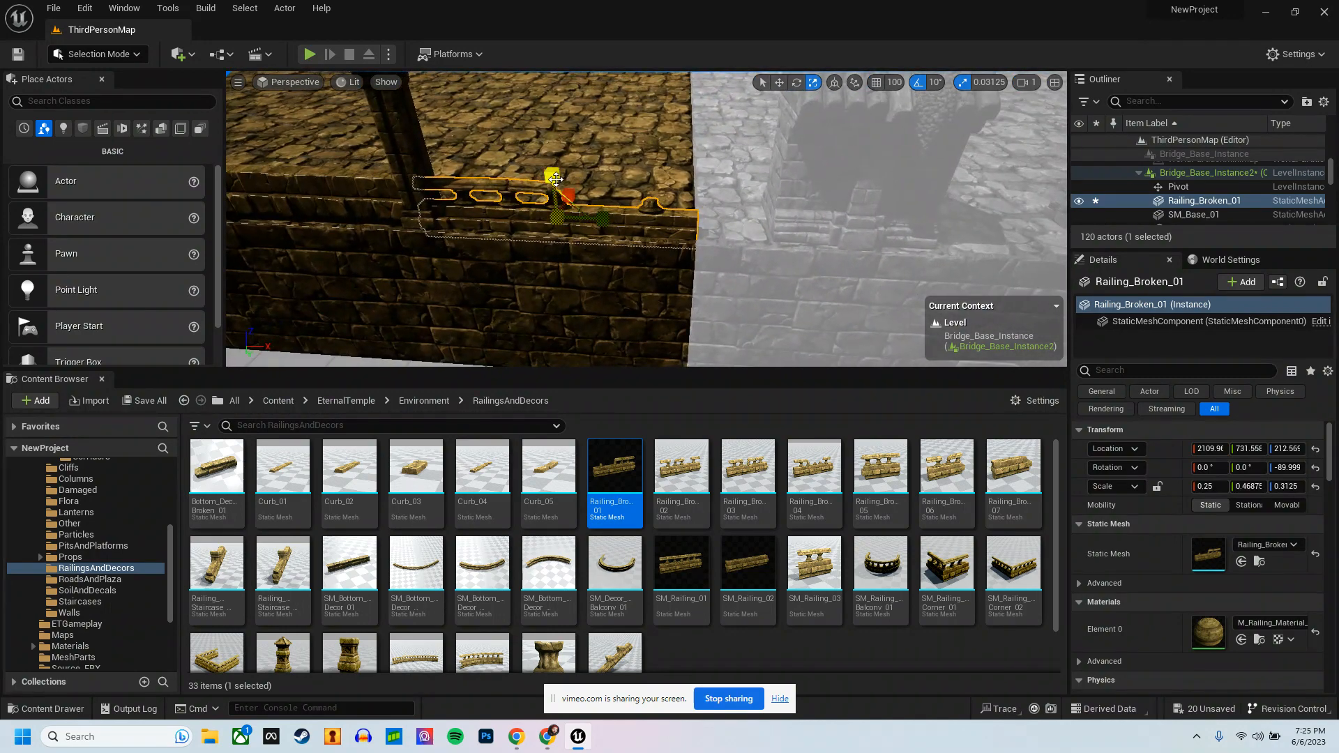
left_click_drag(555, 179, 565, 176)
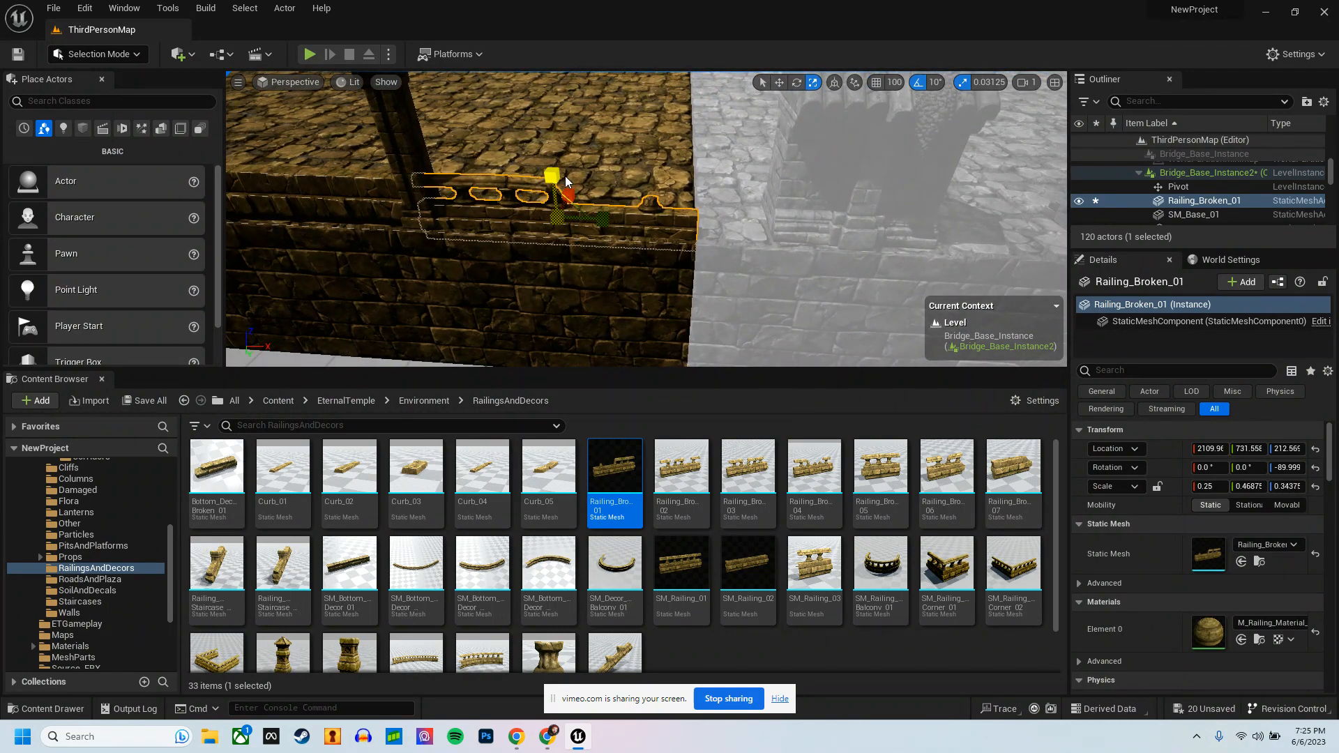
Step: Duplicate the broken railing and the six railings along this edge, with grid snapping on, and move the copies across to the opposite edge
key("s")
key("a")
right_click_drag(633, 169, 630, 176)
left_click(670, 231, "ctrl")
left_click(605, 231, "ctrl")
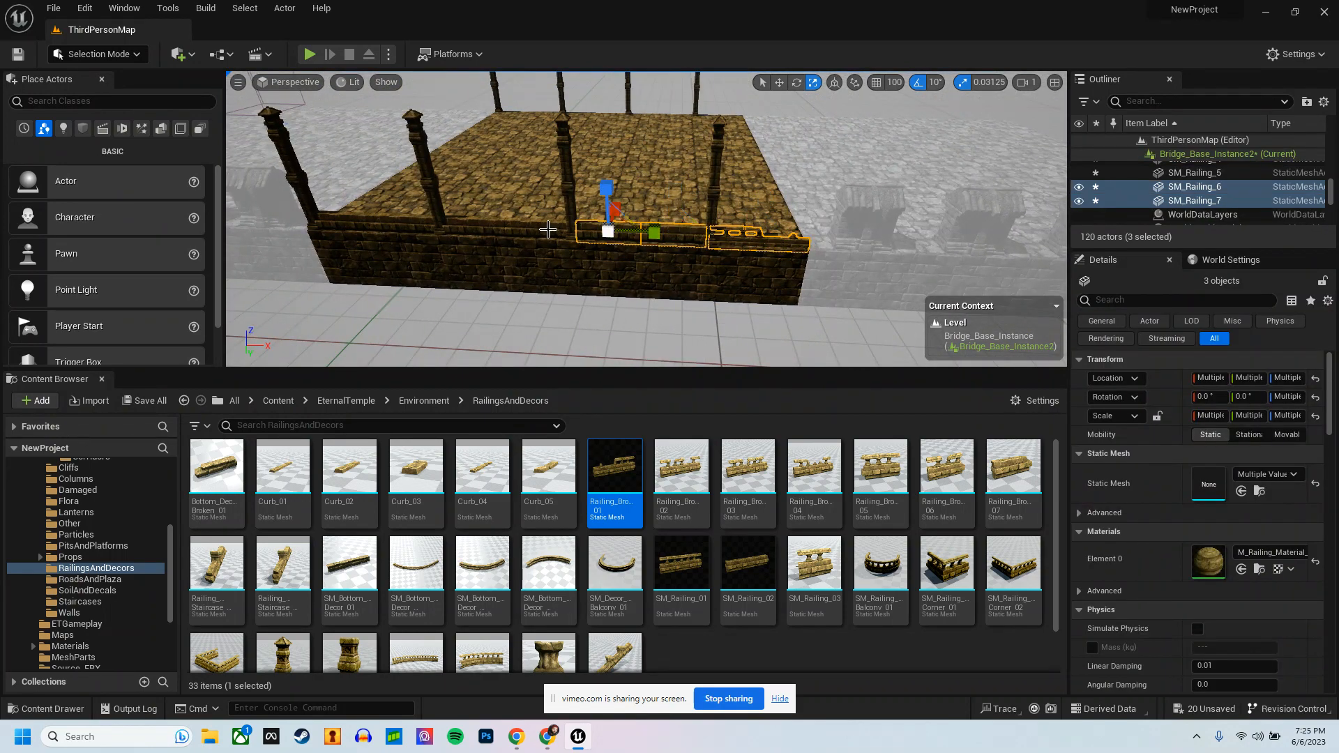
left_click(520, 228, "ctrl")
left_click(491, 228, "ctrl")
left_click(414, 224, "ctrl")
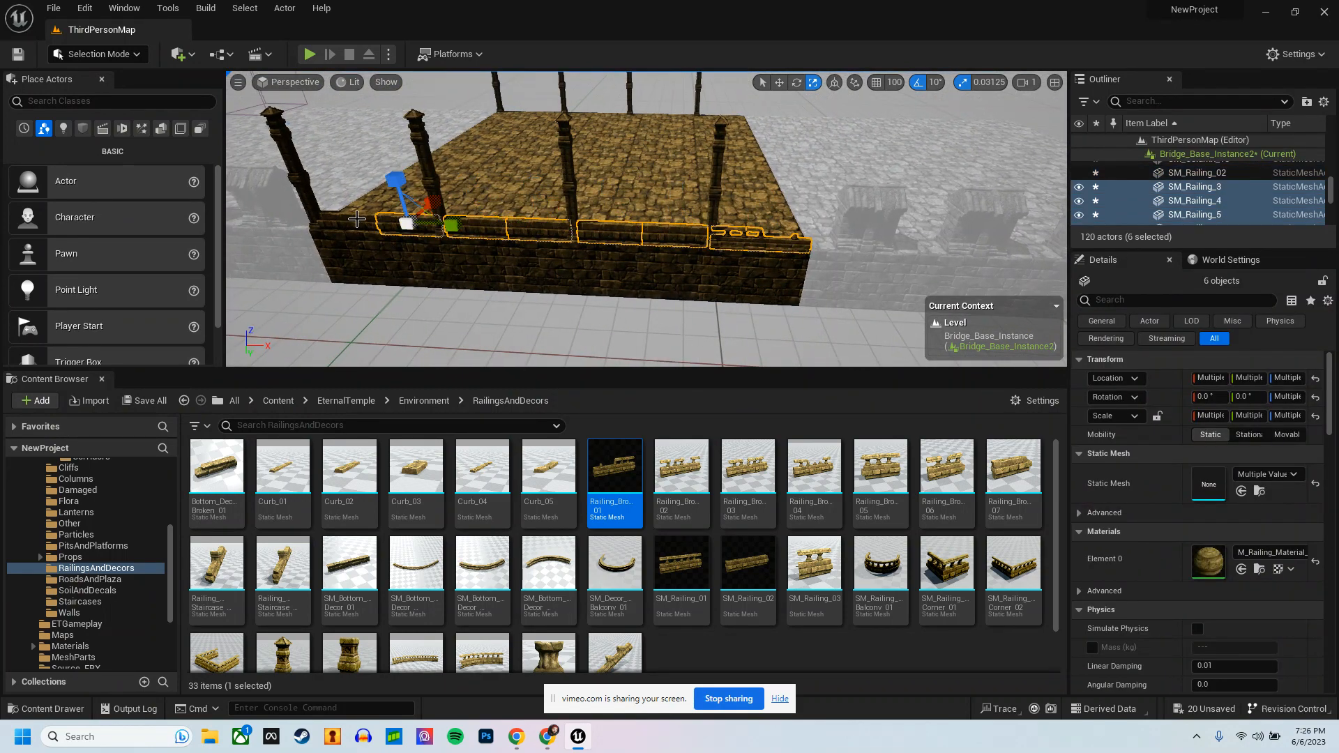
left_click(359, 220, "ctrl")
key("w")
right_click_drag(605, 272, 843, 220)
key("a")
left_click(871, 85)
key("s")
mouse_move(866, 155)
right_mouse_down()
mouse_move(862, 215)
mouse_move(866, 154)
right_mouse_up()
key("ctrl+d")
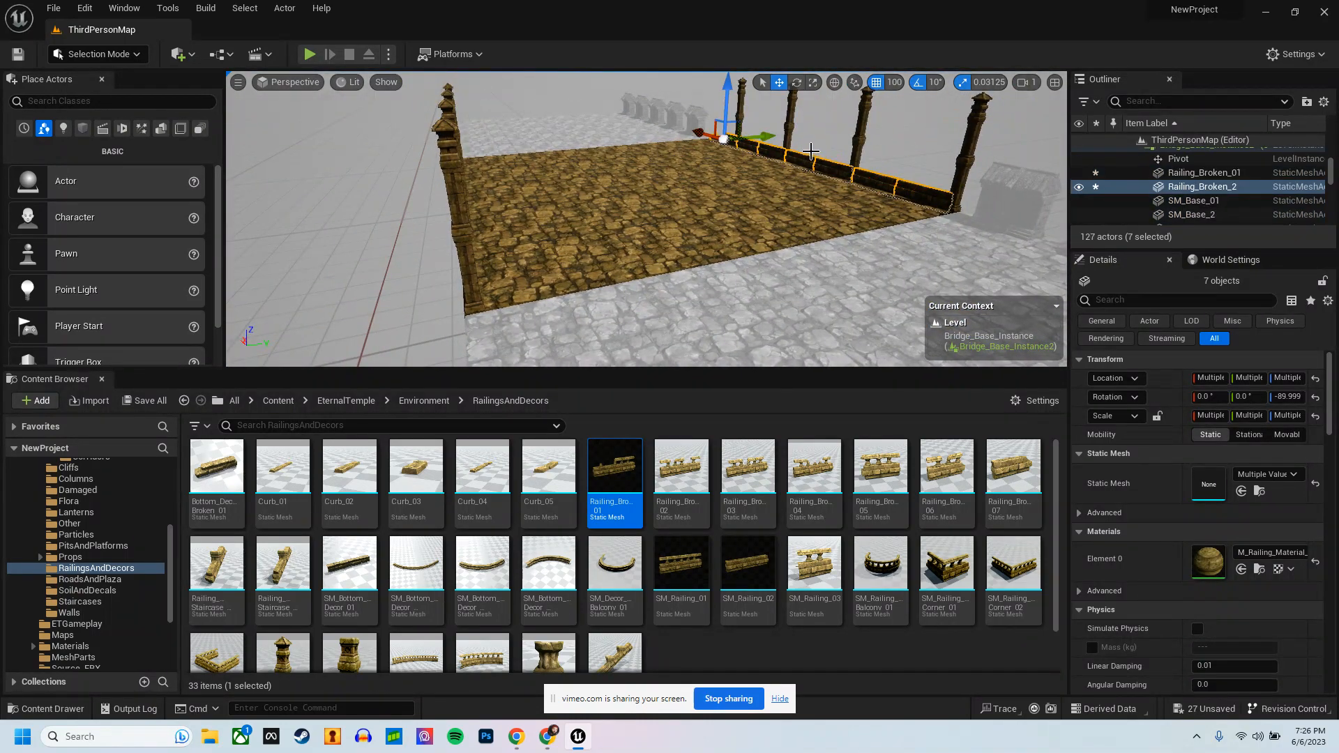
left_click_drag(764, 134, 494, 177)
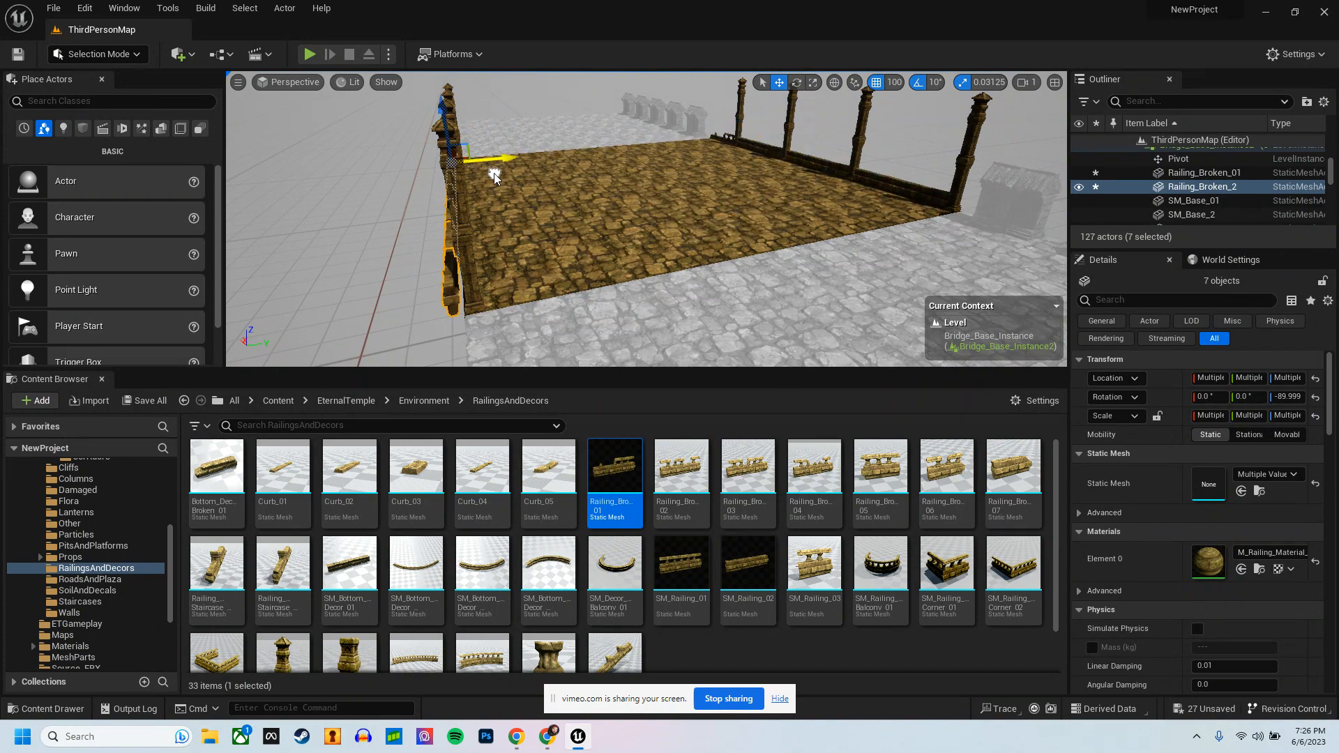
Step: Set the position snap size to 10 and shift the copied railings along Y into line with the columns
left_click(893, 83)
left_click(922, 150)
right_click_drag(629, 202, 593, 202)
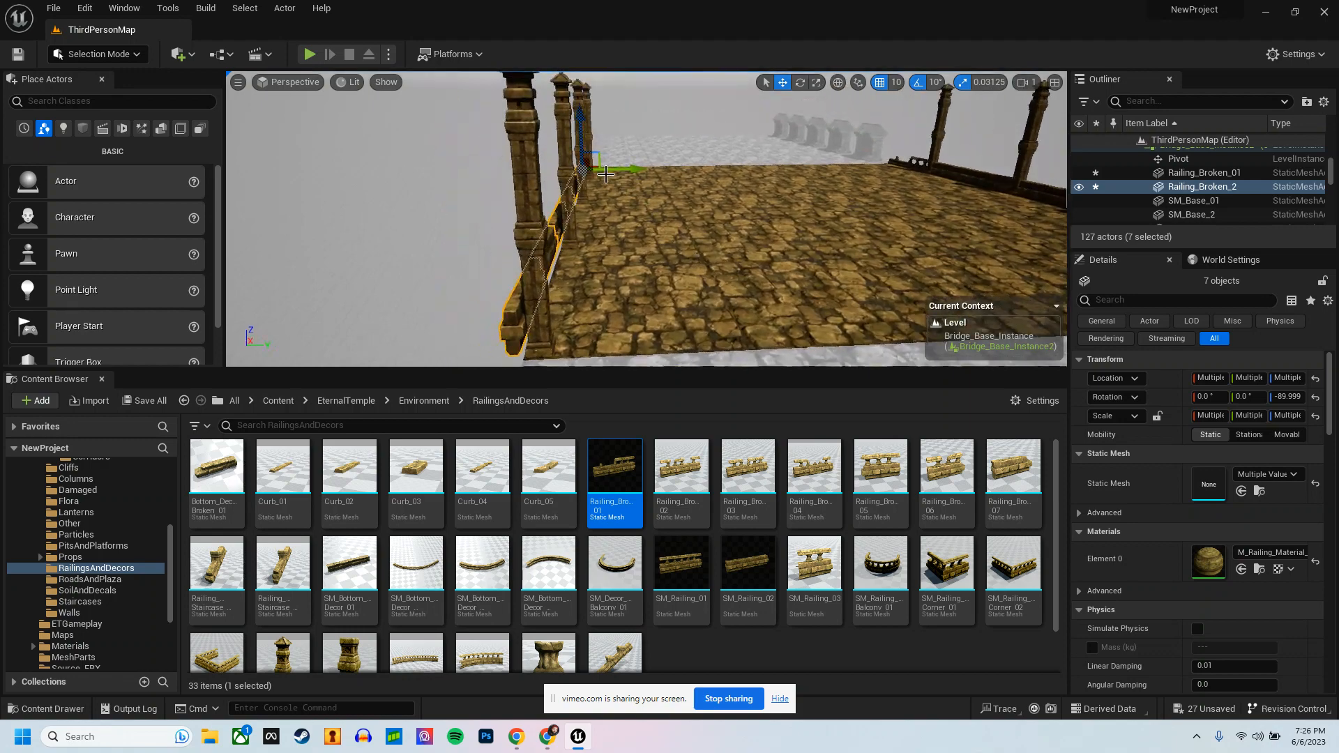
left_click_drag(632, 170, 644, 171)
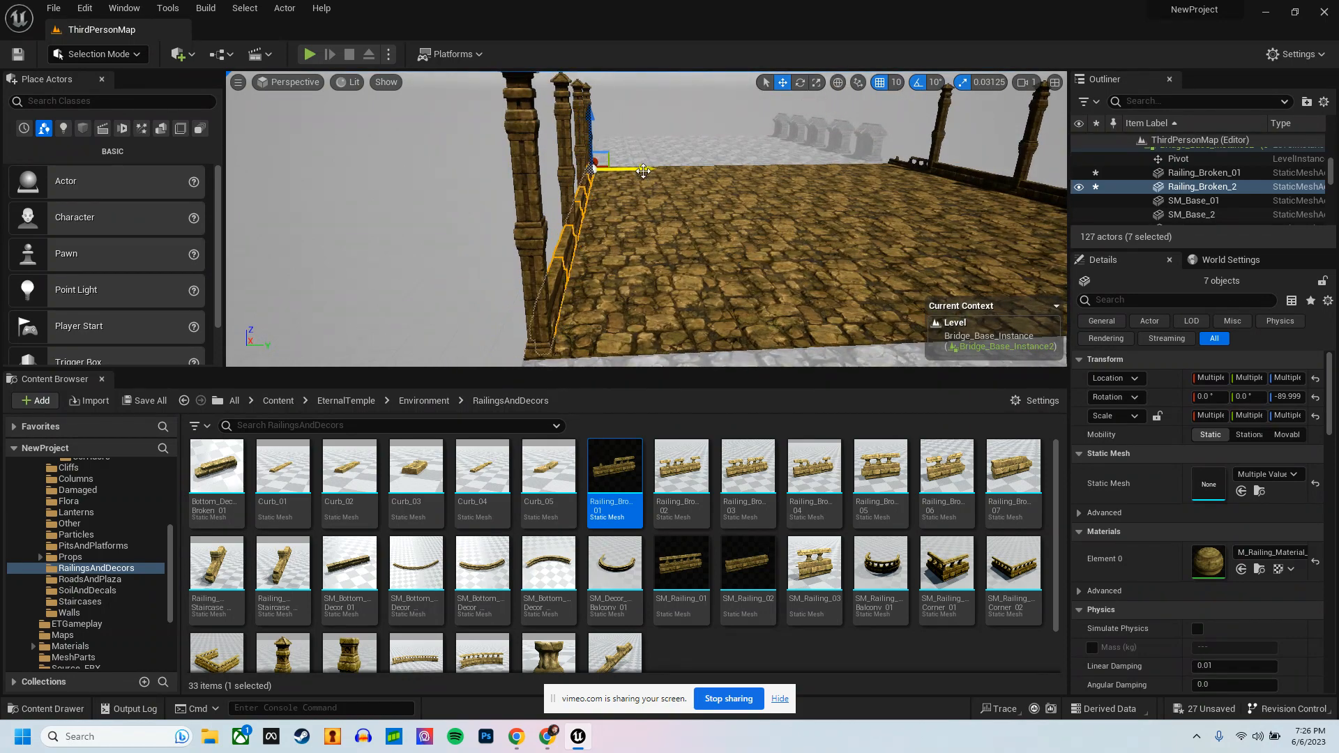
Step: Commit the railing changes to the Bridge_Base_Instance level so every bridge segment uses them
mouse_move(748, 228)
right_mouse_down()
mouse_move(676, 231)
mouse_move(739, 228)
right_mouse_up()
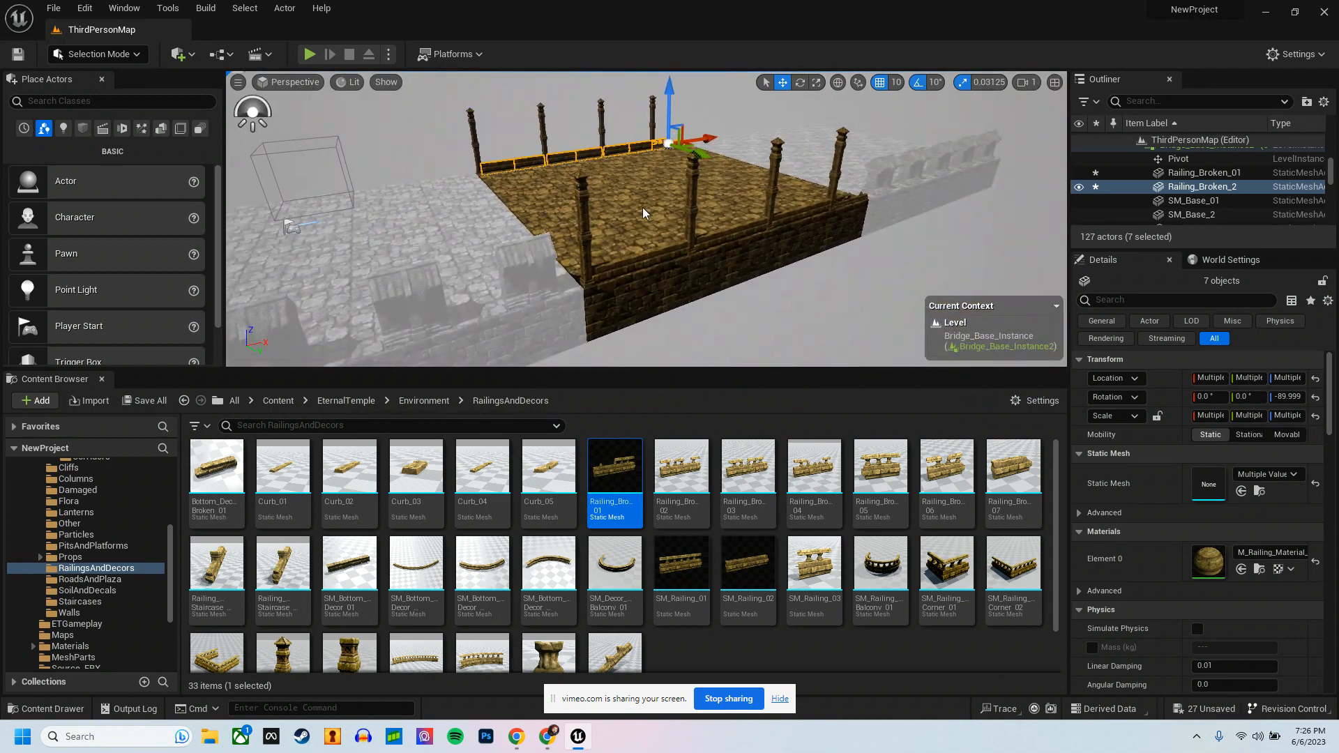
right_click(642, 207)
mouse_move(737, 532)
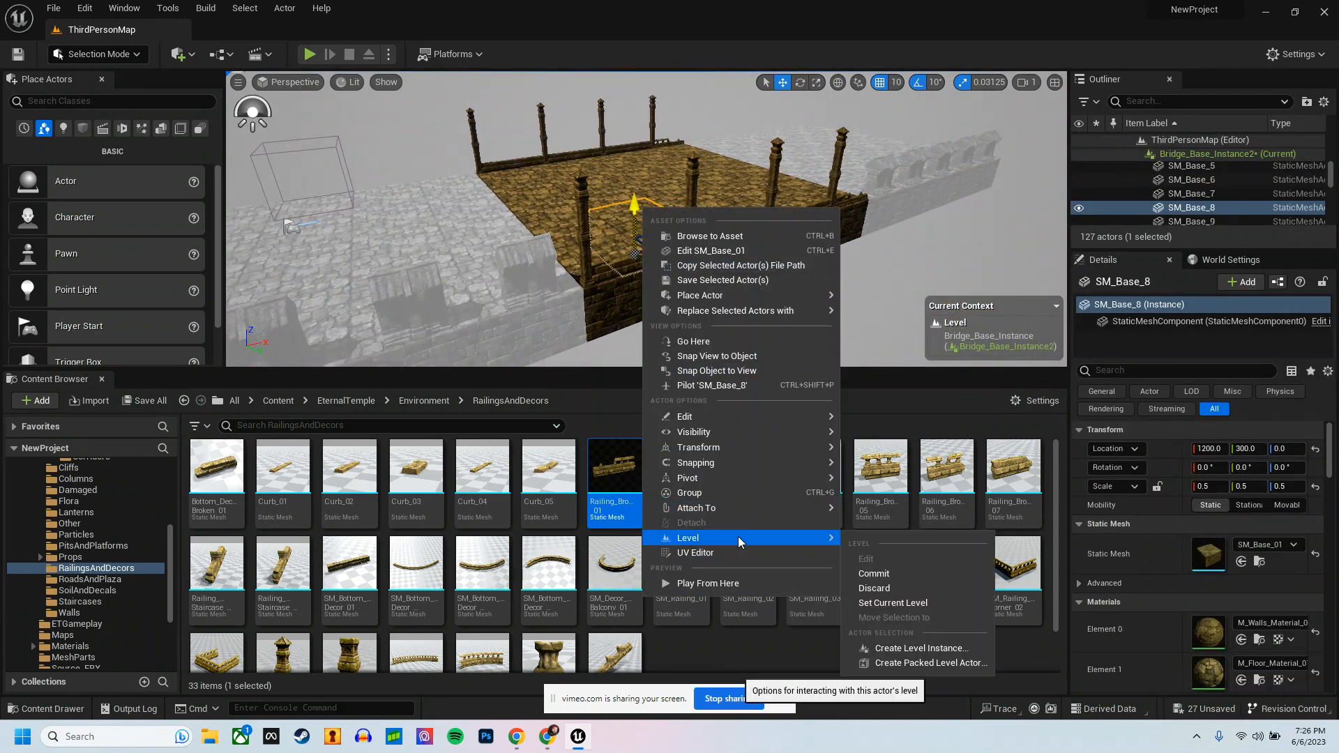
left_click(875, 573)
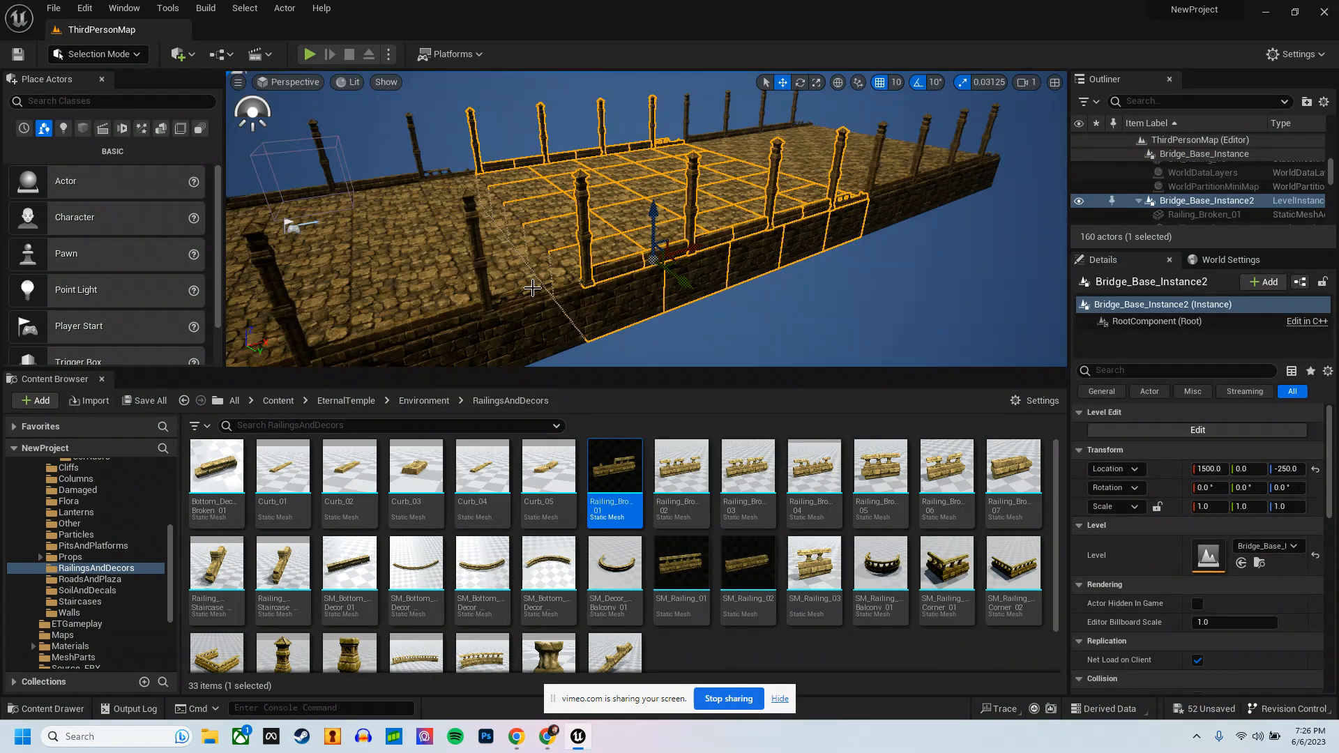
Step: Playtest the level by running along the bridge to check the columns and railings, and stop the session
left_click(865, 320)
mouse_move(865, 320)
right_mouse_down()
mouse_move(656, 302)
mouse_move(801, 291)
mouse_move(865, 320)
right_mouse_up()
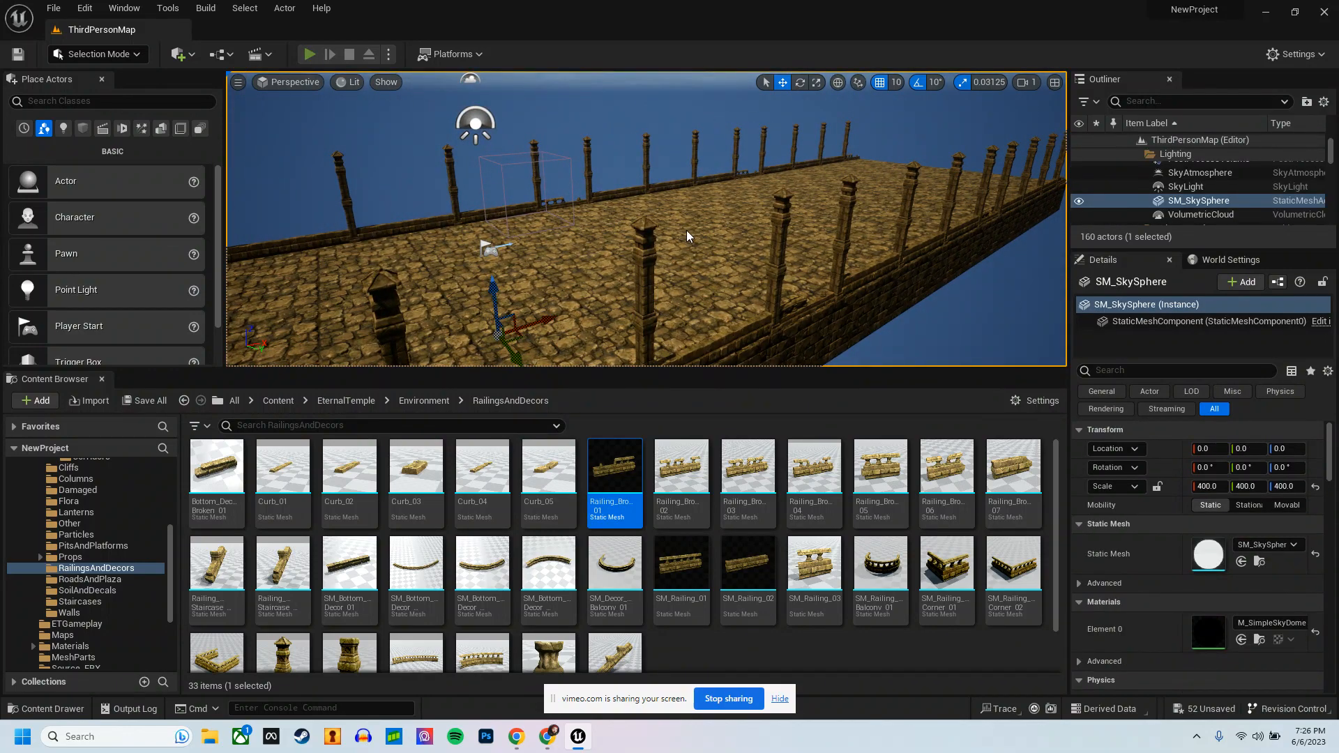
key("alt+p")
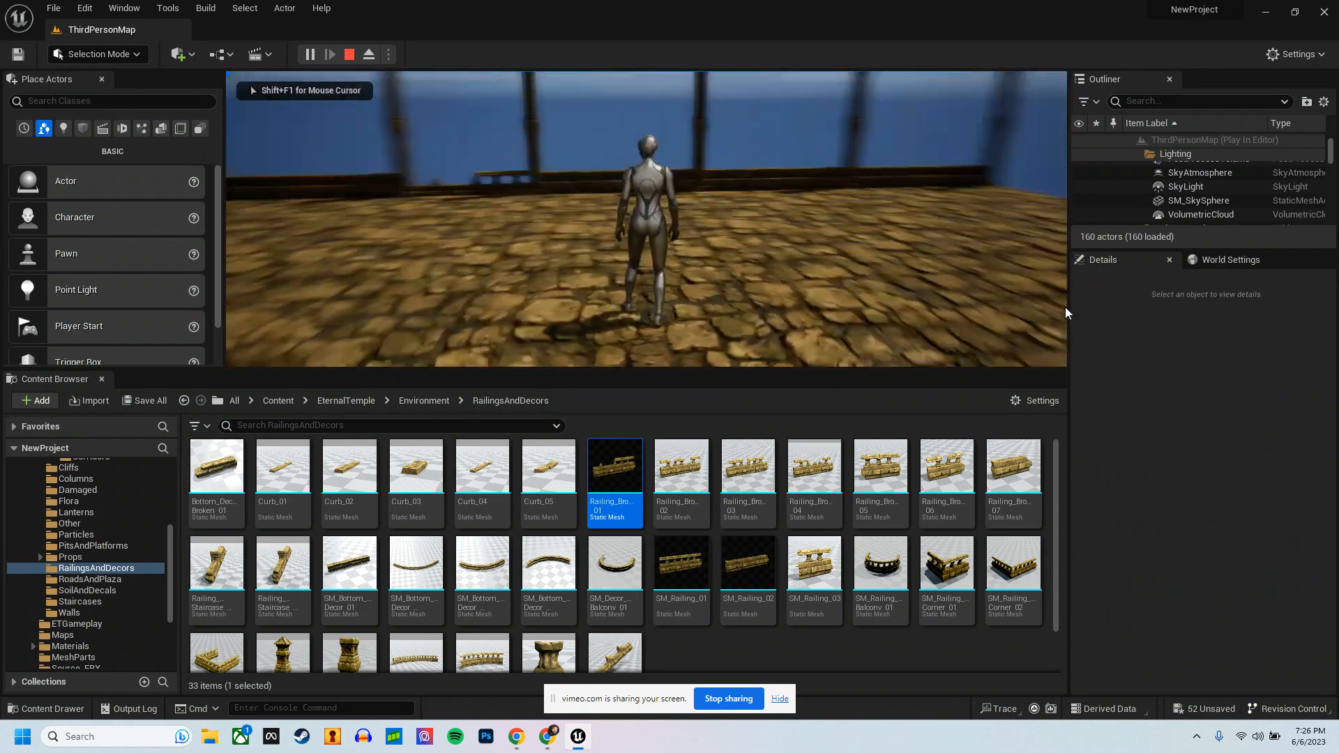
key("w")
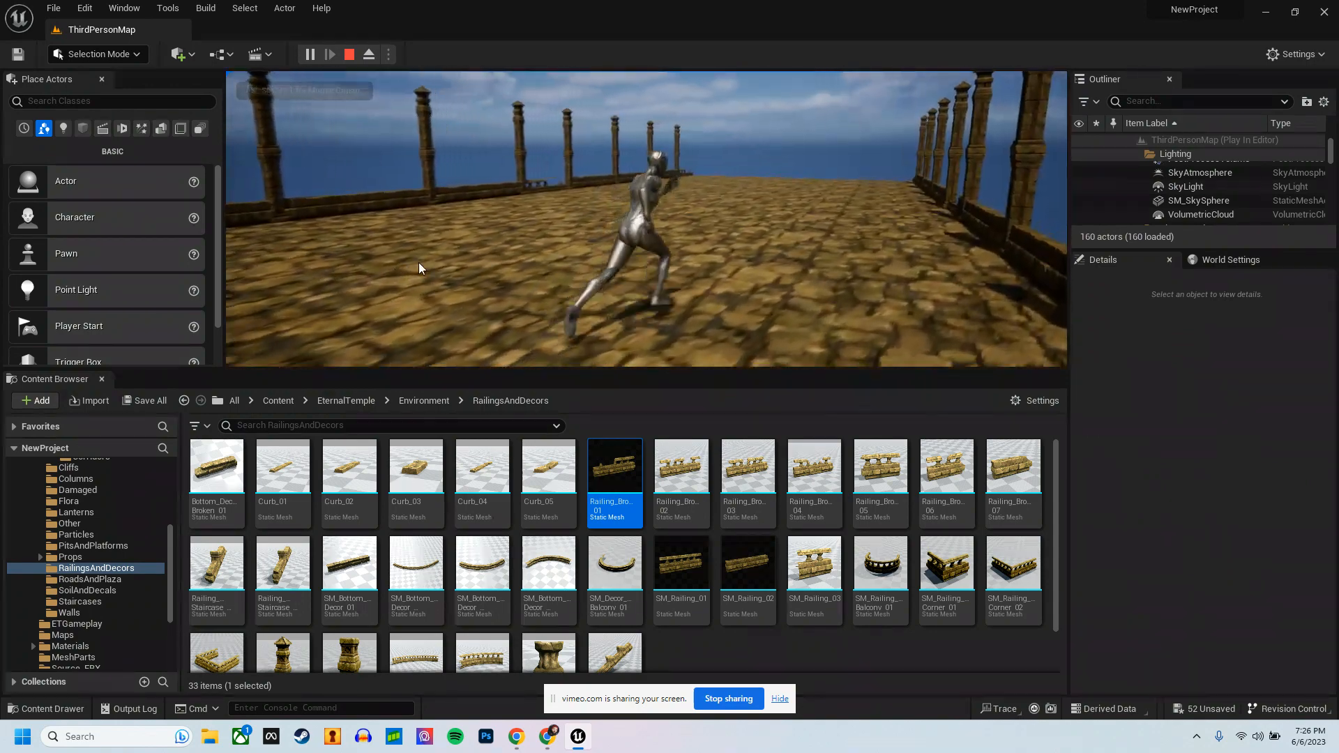
key("a")
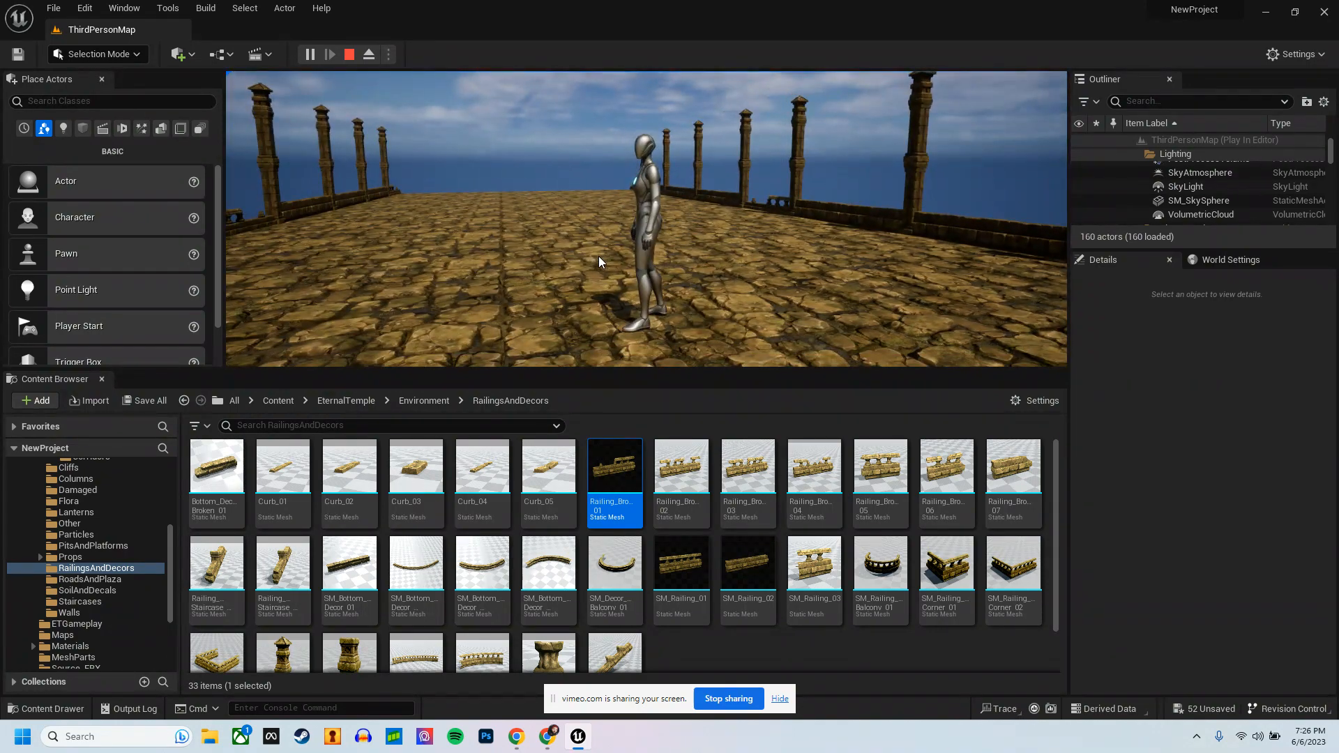
key("Escape")
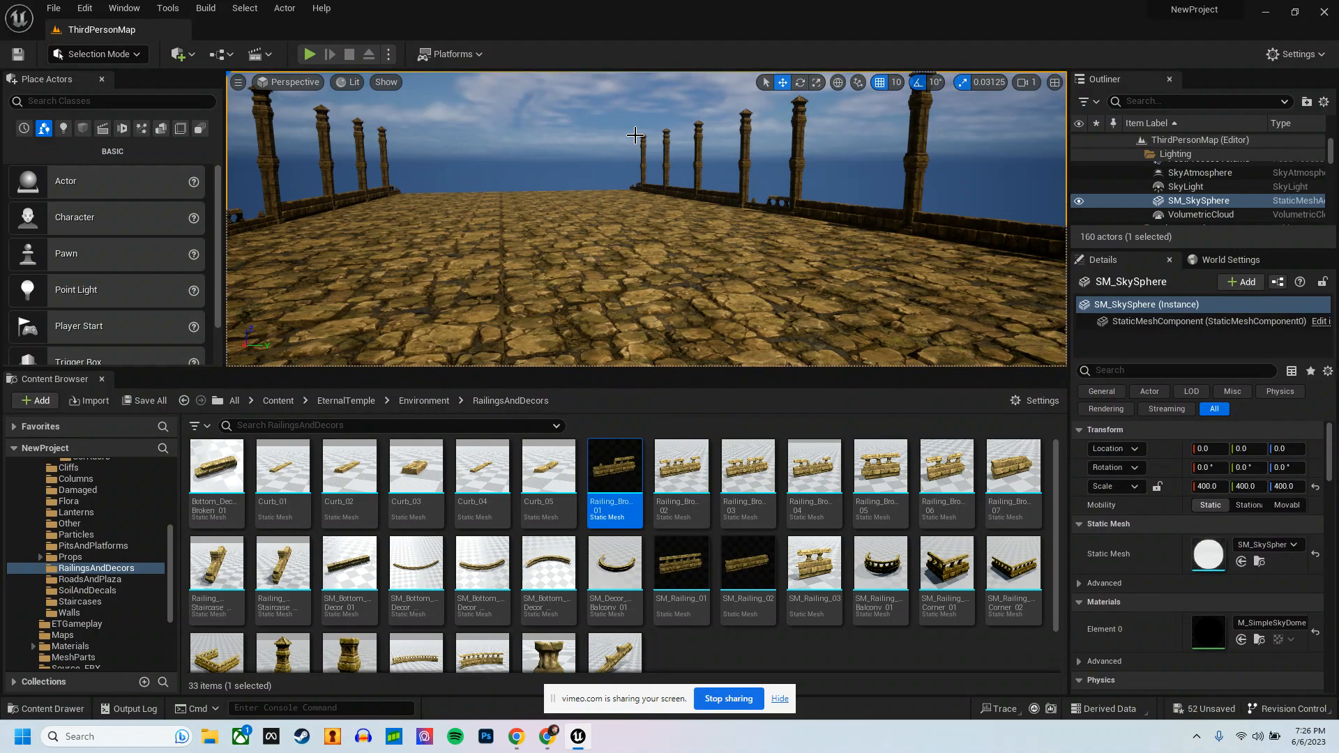
Step: Open the EternalTemple environment's Props folder and open the first Bridge_Base_Instance segment for level editing
right_click_drag(698, 186, 755, 198)
key("s")
key("w")
left_click(424, 401)
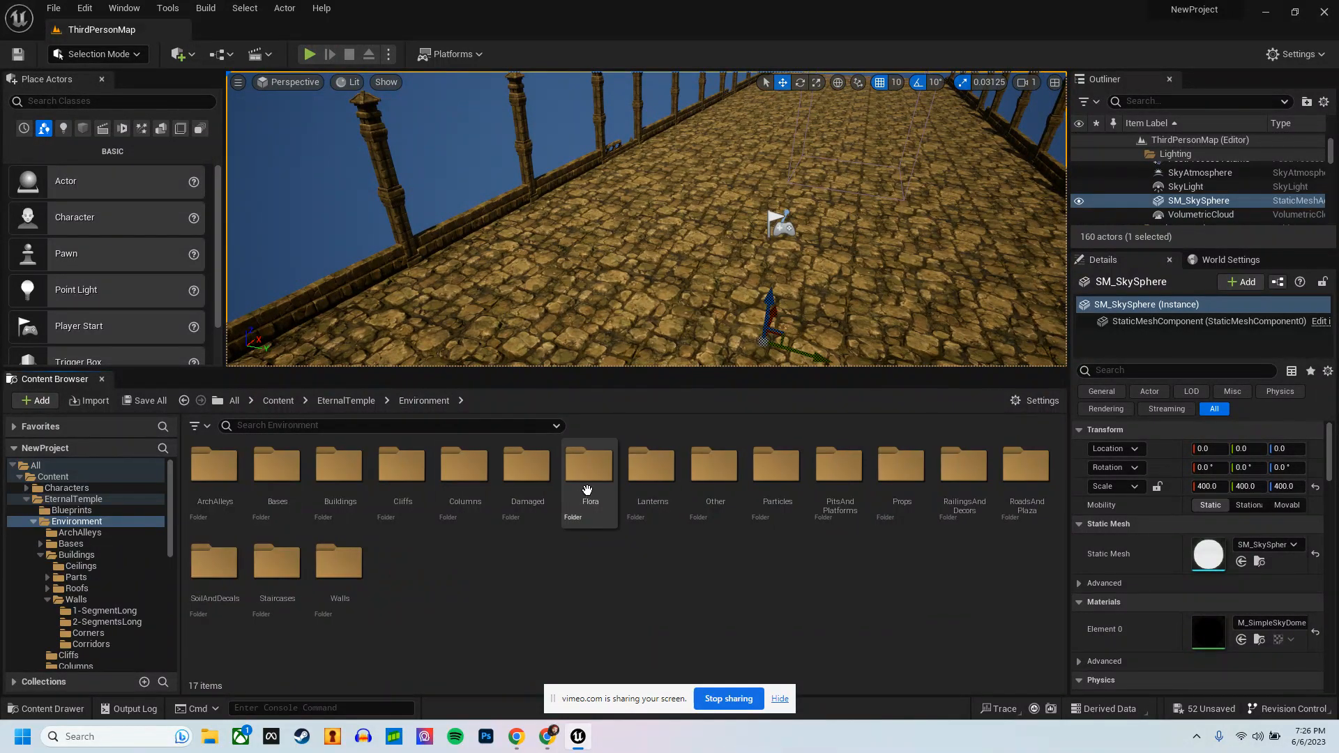
double_click(899, 467)
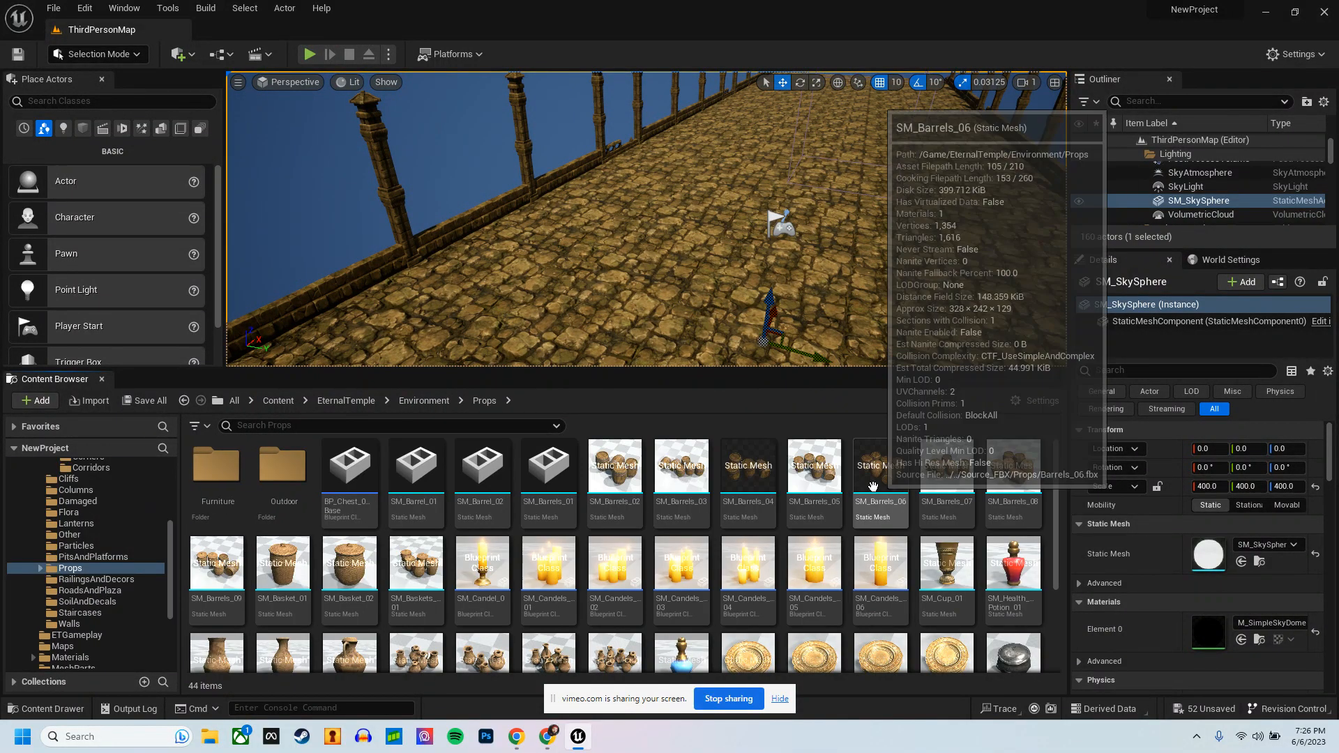
mouse_move(717, 575)
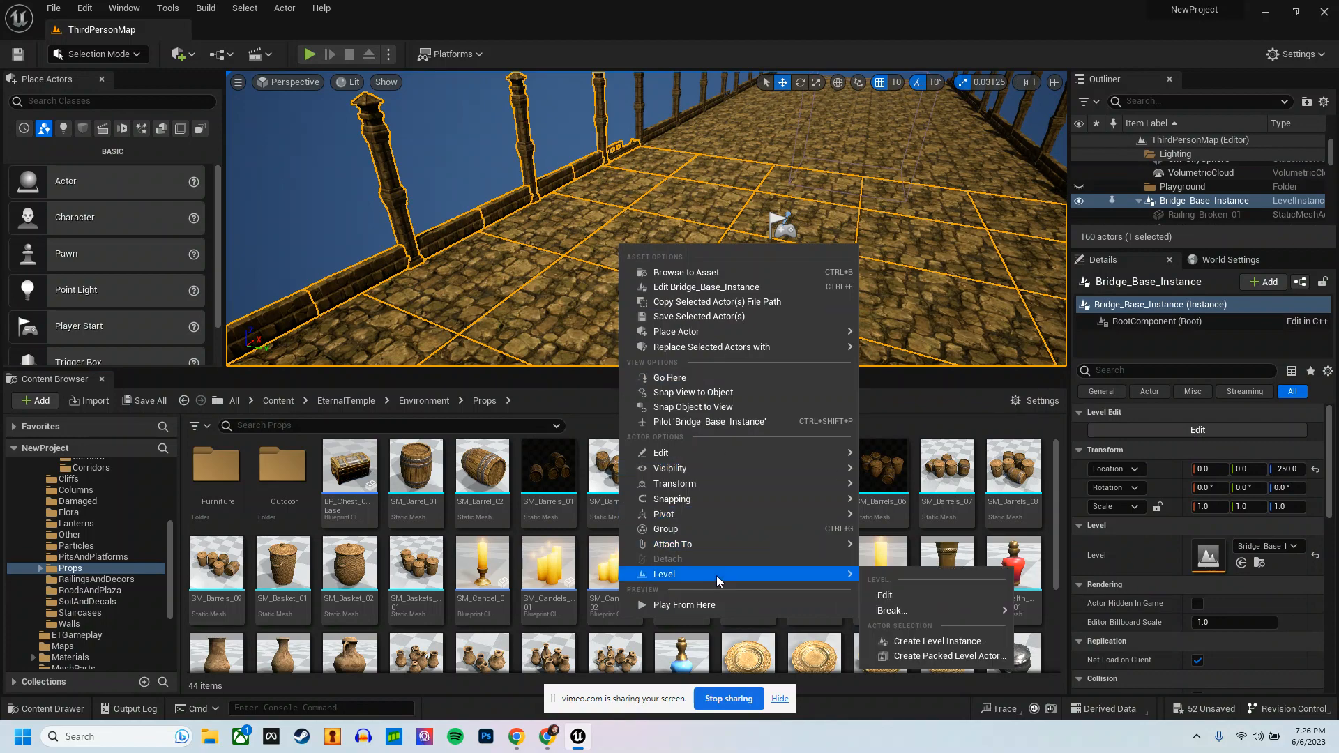
left_click(906, 594)
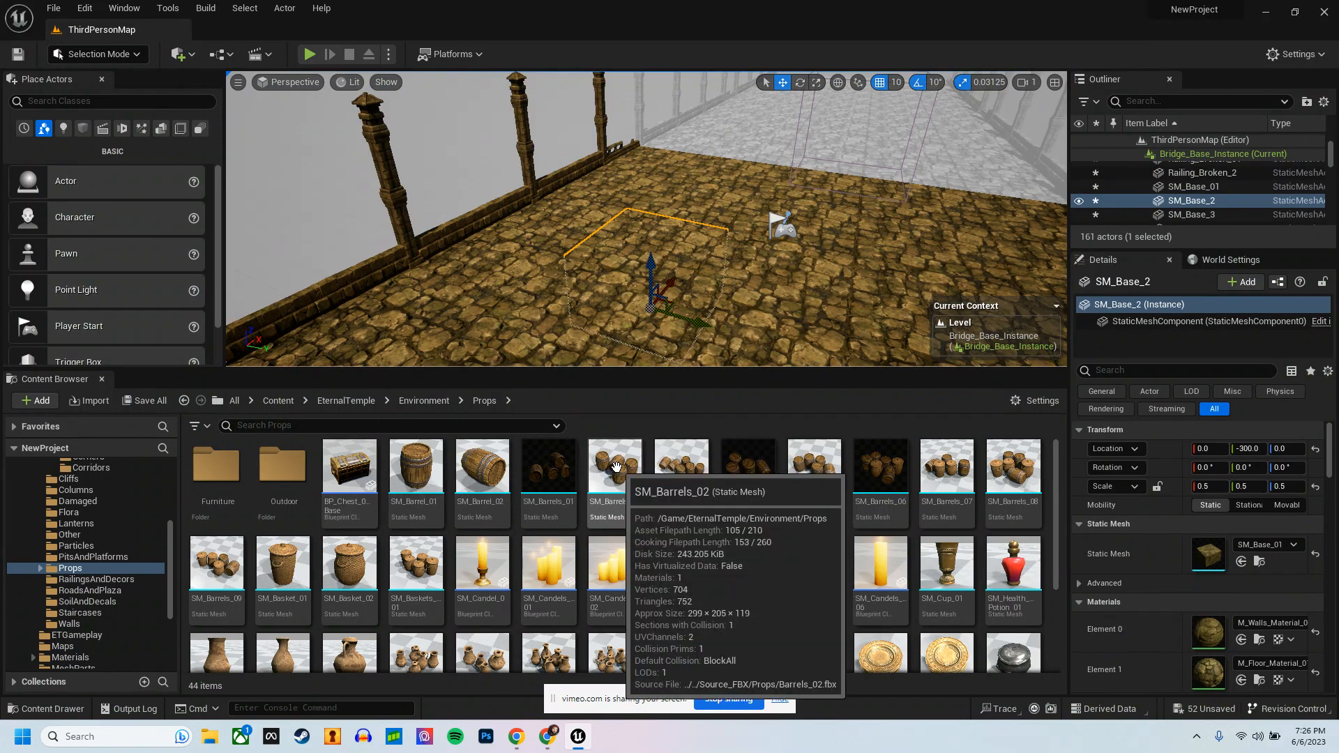
Step: Scatter six barrel groups over the bridge platform: SM_Barrels_03, two SM_Barrels_05, two SM_Barrels_07 and SM_Barrels_08
key("f")
left_click_drag(675, 470, 544, 260)
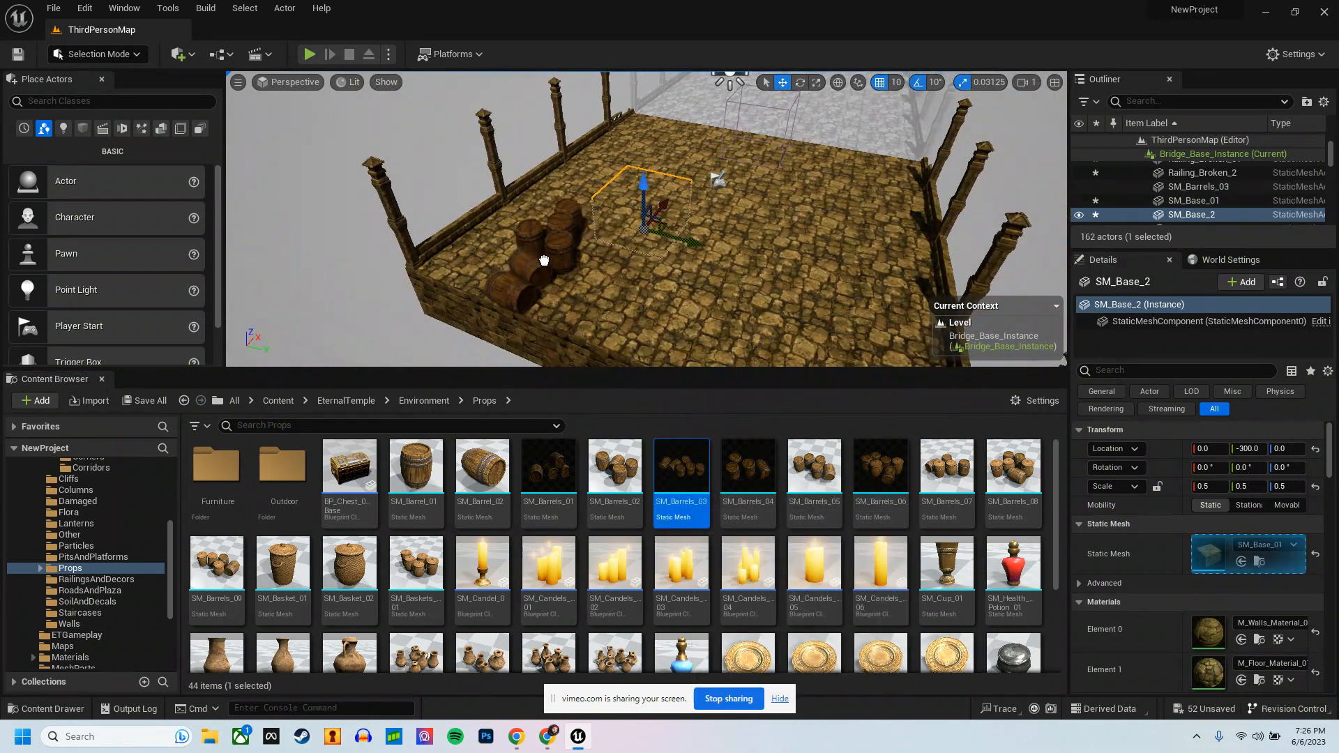
left_click_drag(814, 466, 860, 248)
left_click_drag(950, 472, 663, 145)
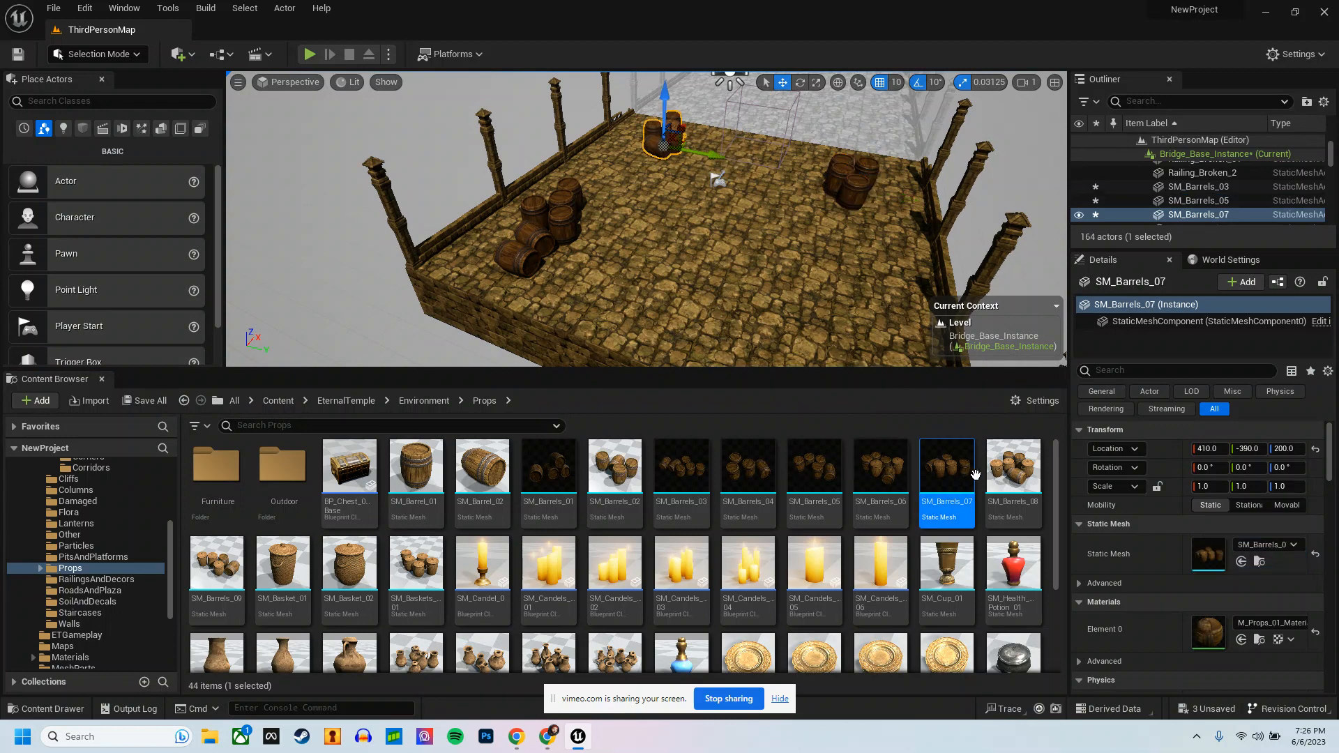
left_click_drag(824, 462, 839, 282)
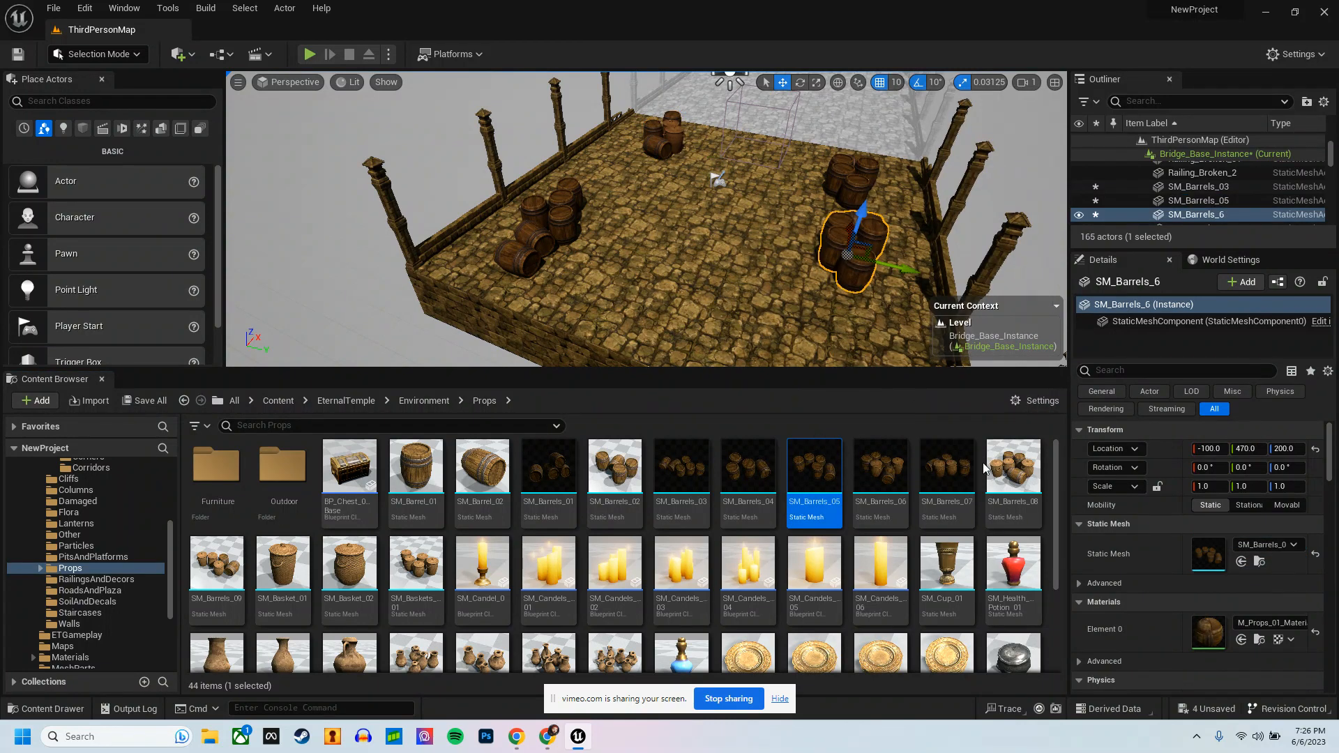
left_click_drag(946, 456, 662, 213)
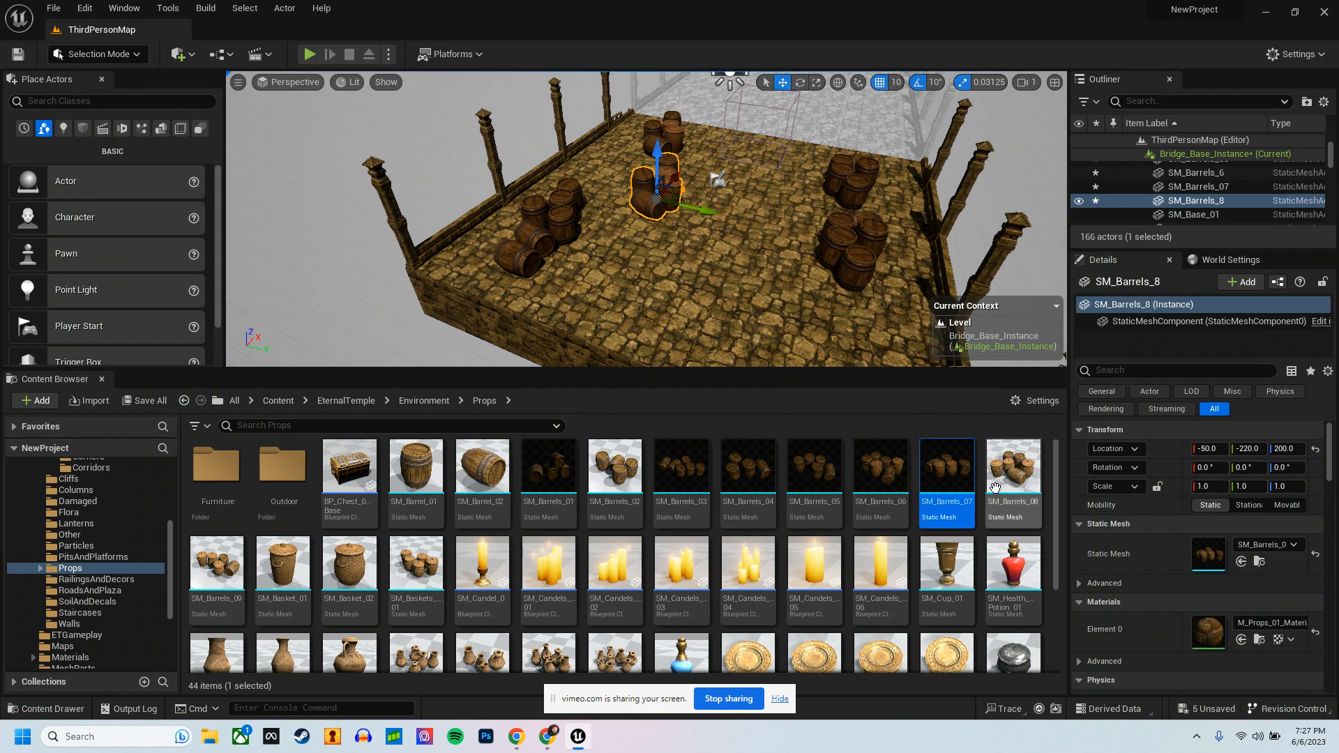
left_click_drag(994, 486, 770, 293)
Step: Save the changes and commit the barrel placement to the Bridge_Base_Instance level
key("f")
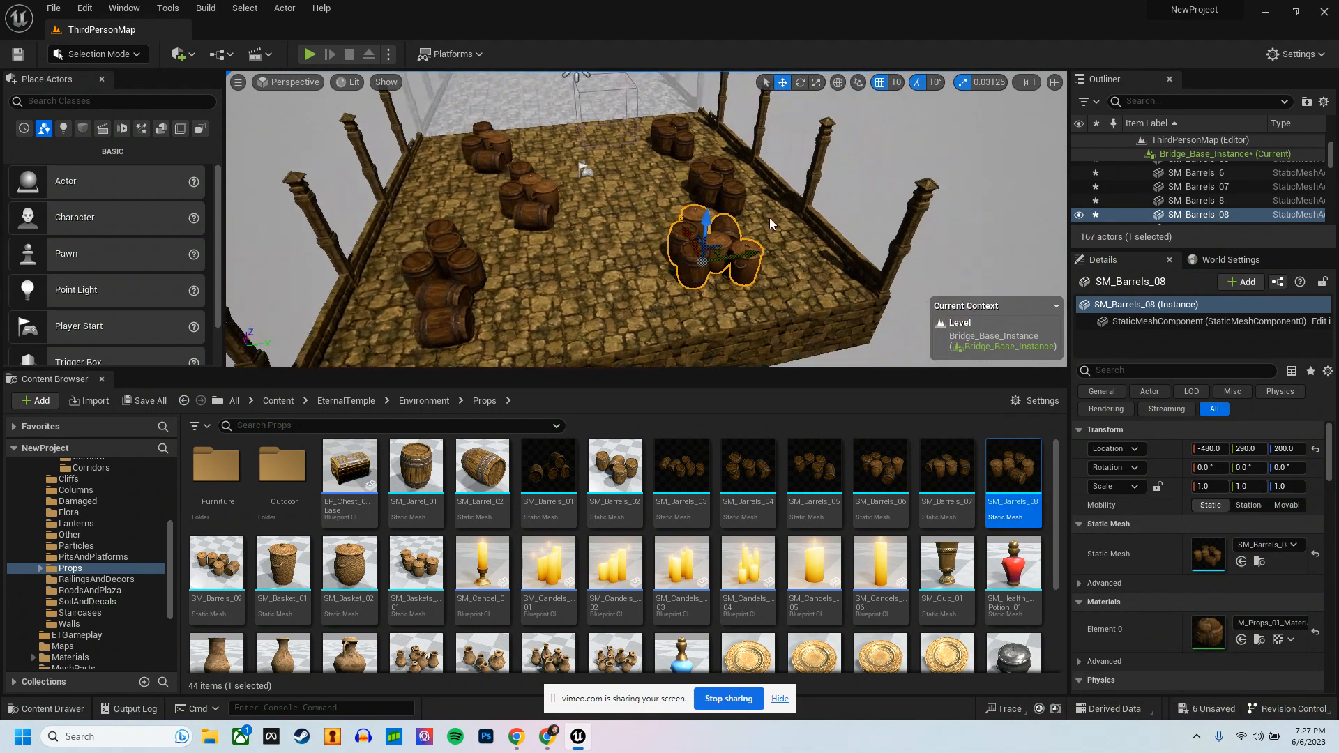
scroll(770, 224, "down", 5)
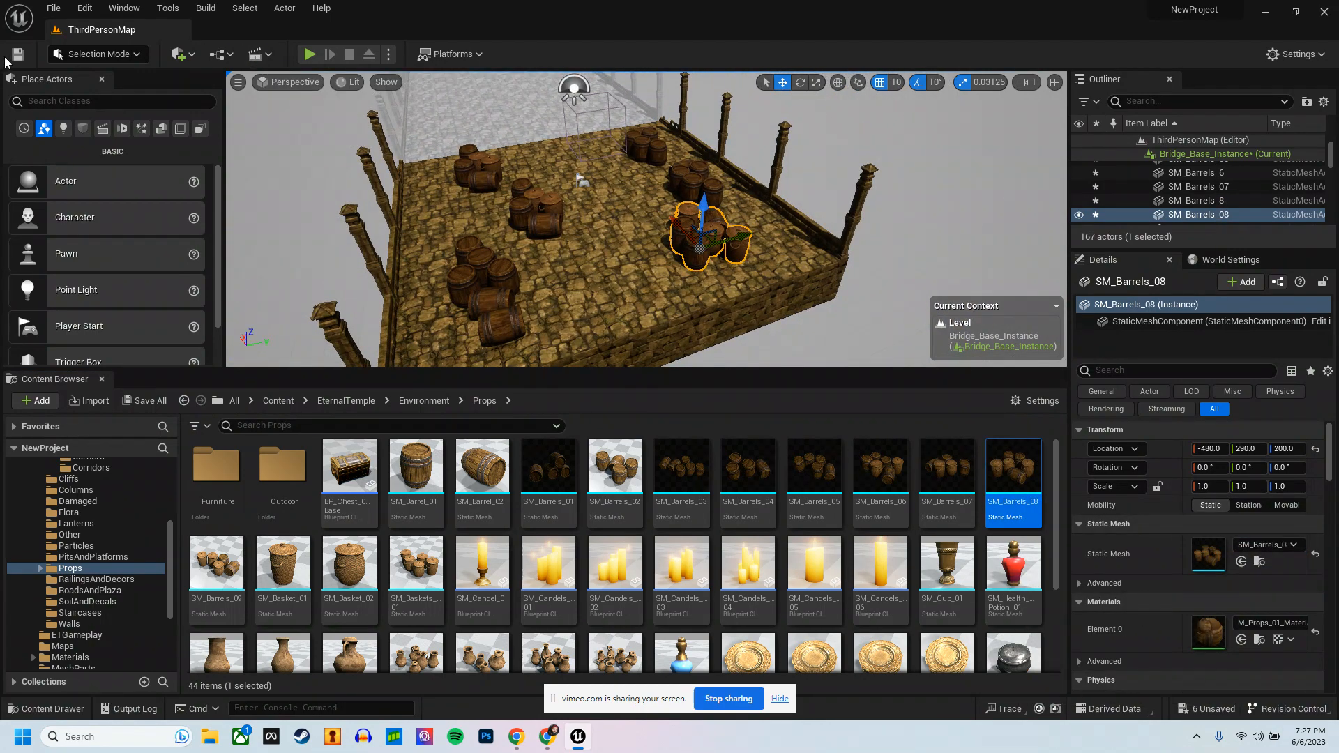
right_click(724, 241)
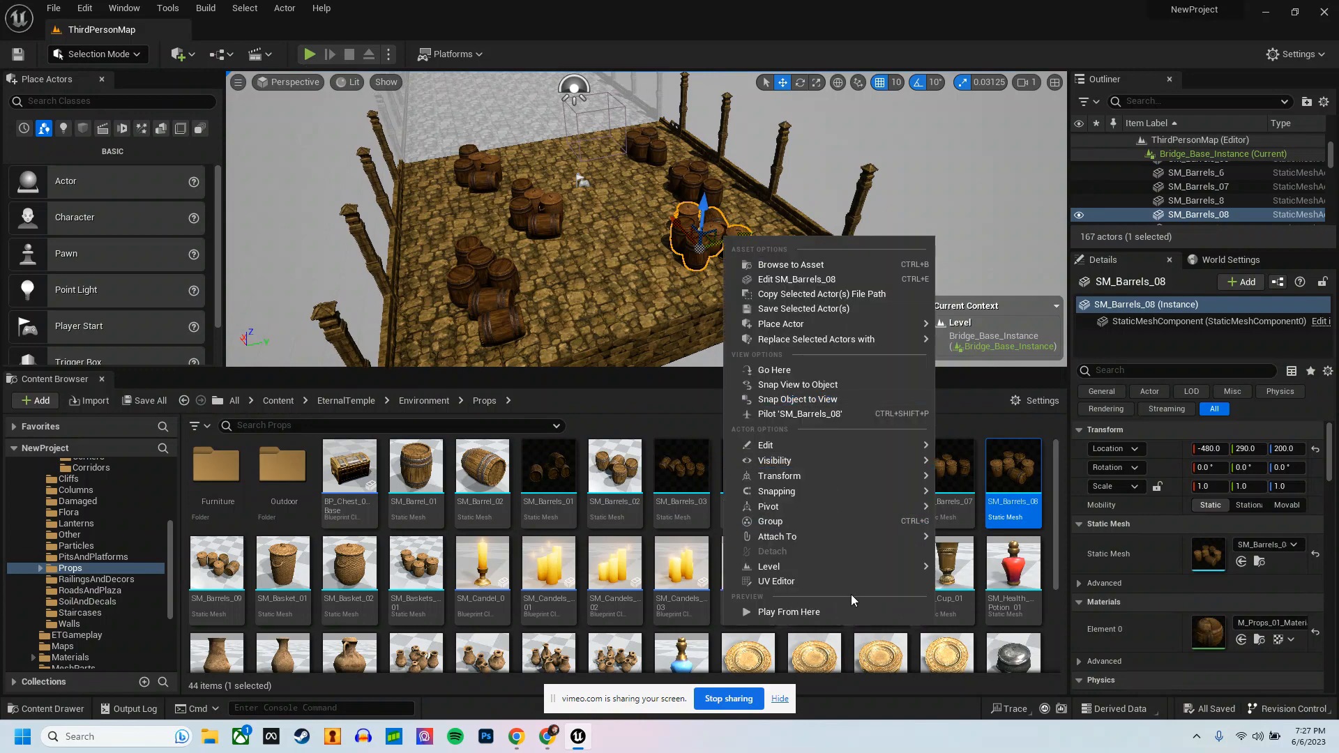
mouse_move(856, 566)
left_click(969, 599)
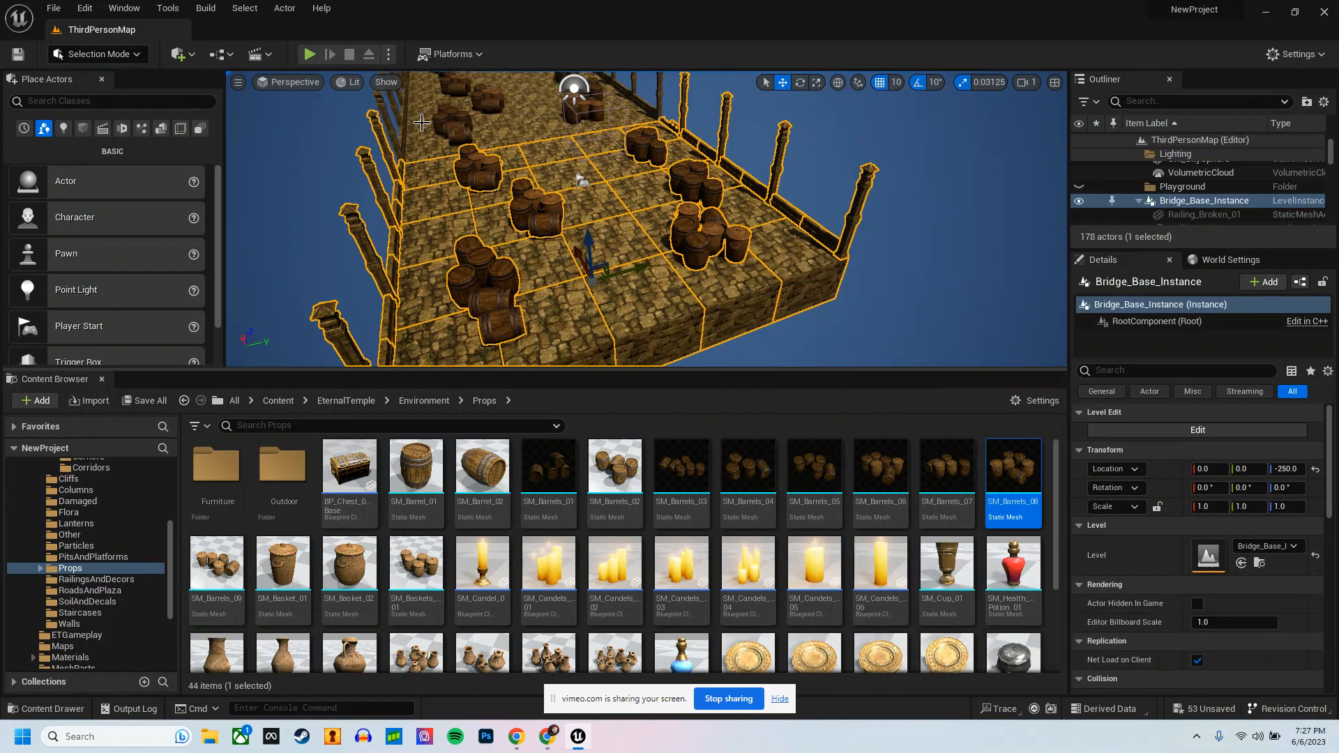
Step: Playtest the bridge among the repeated barrels, stop the session and look over the segments from outside
left_click(309, 54)
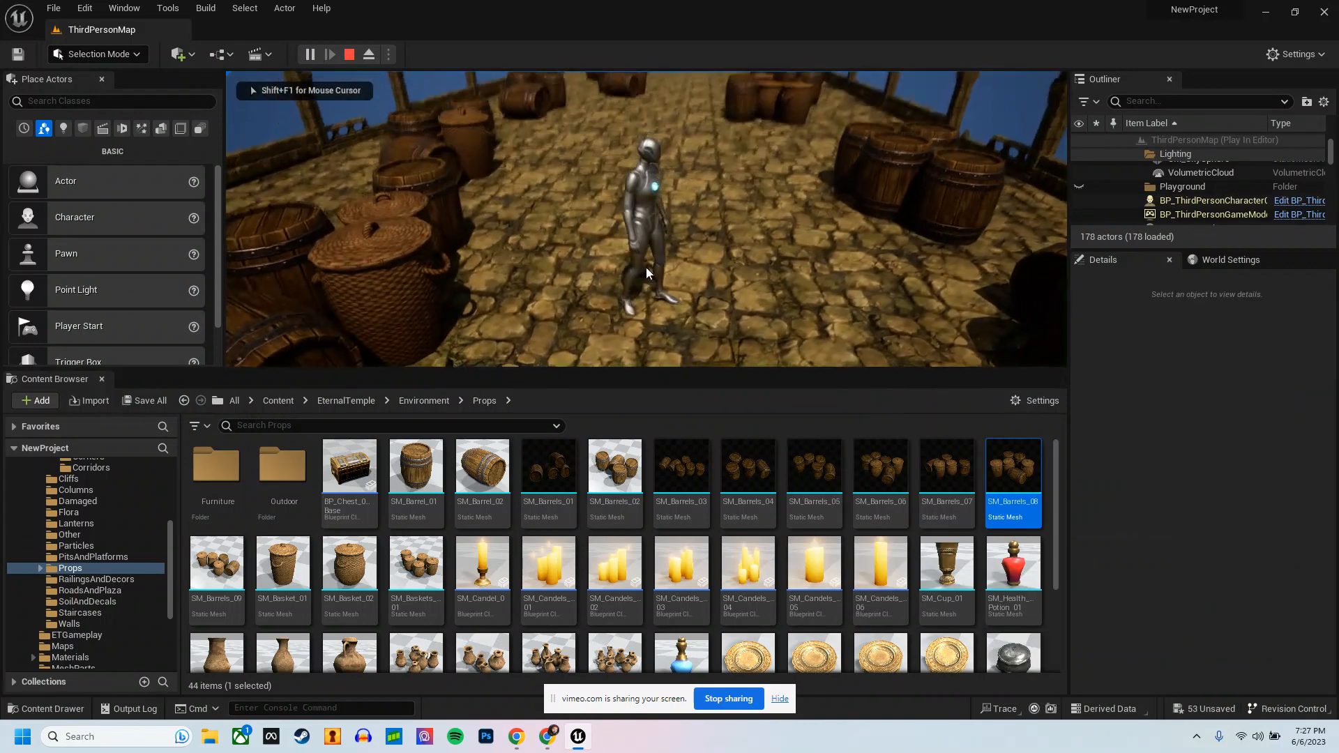
key("w")
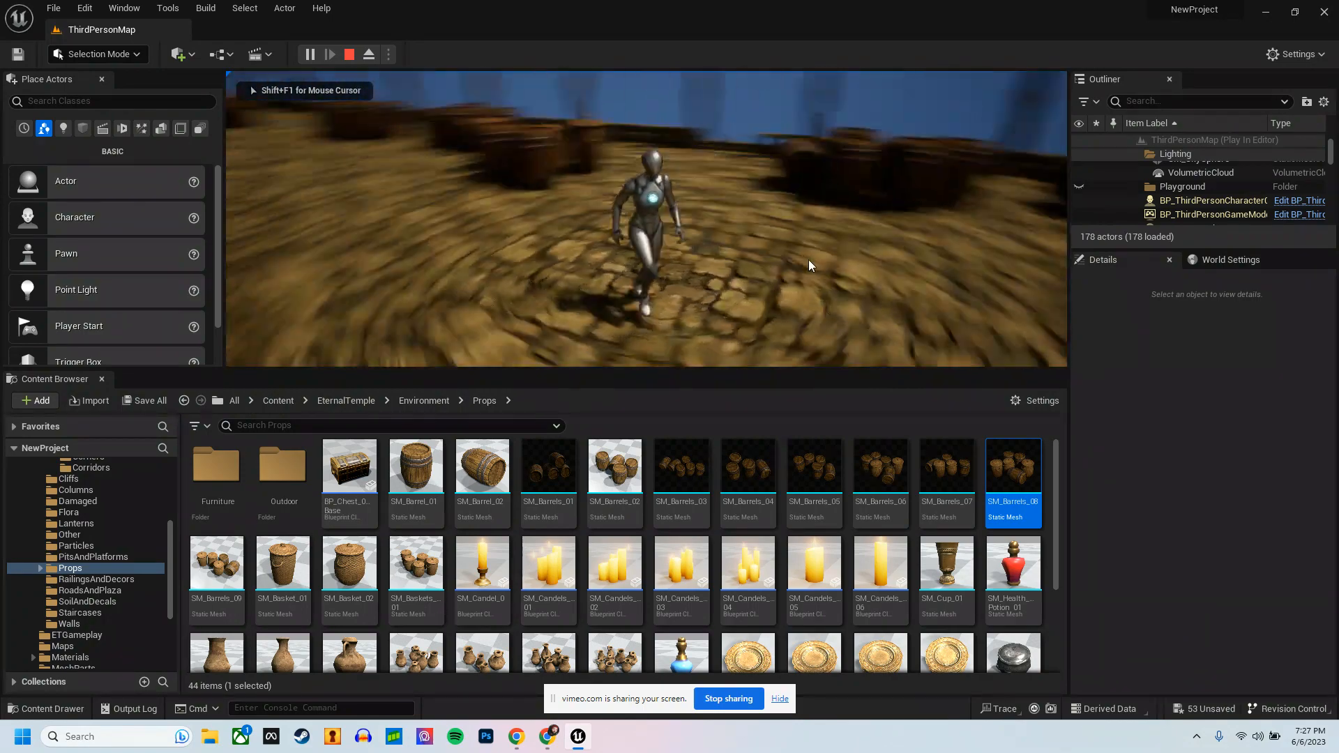
key("s")
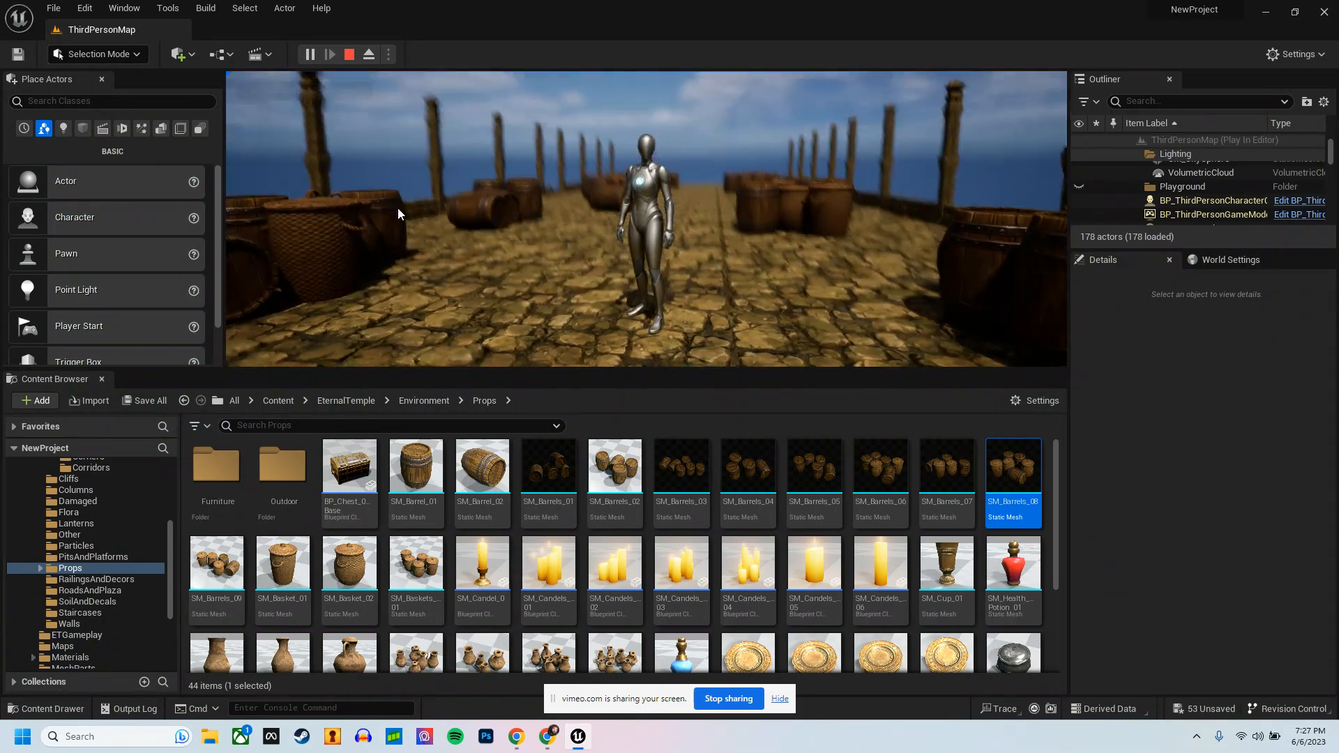
key("Escape")
left_click(398, 258)
key("s")
right_click_drag(397, 258, 223, 306)
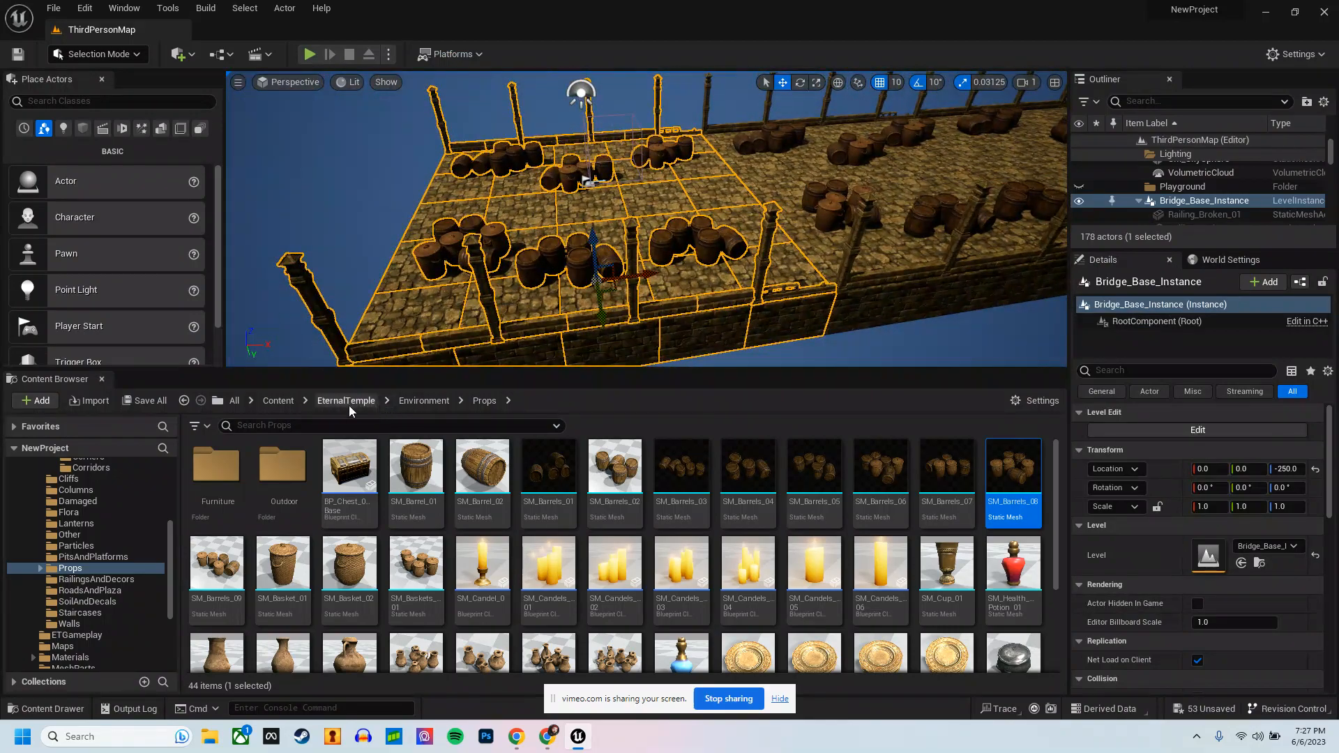
Step: Duplicate the Bridge_Base_Instance level in the ThirdPerson Instances folder and name the copy Bridge-Second-Base
left_click(235, 401)
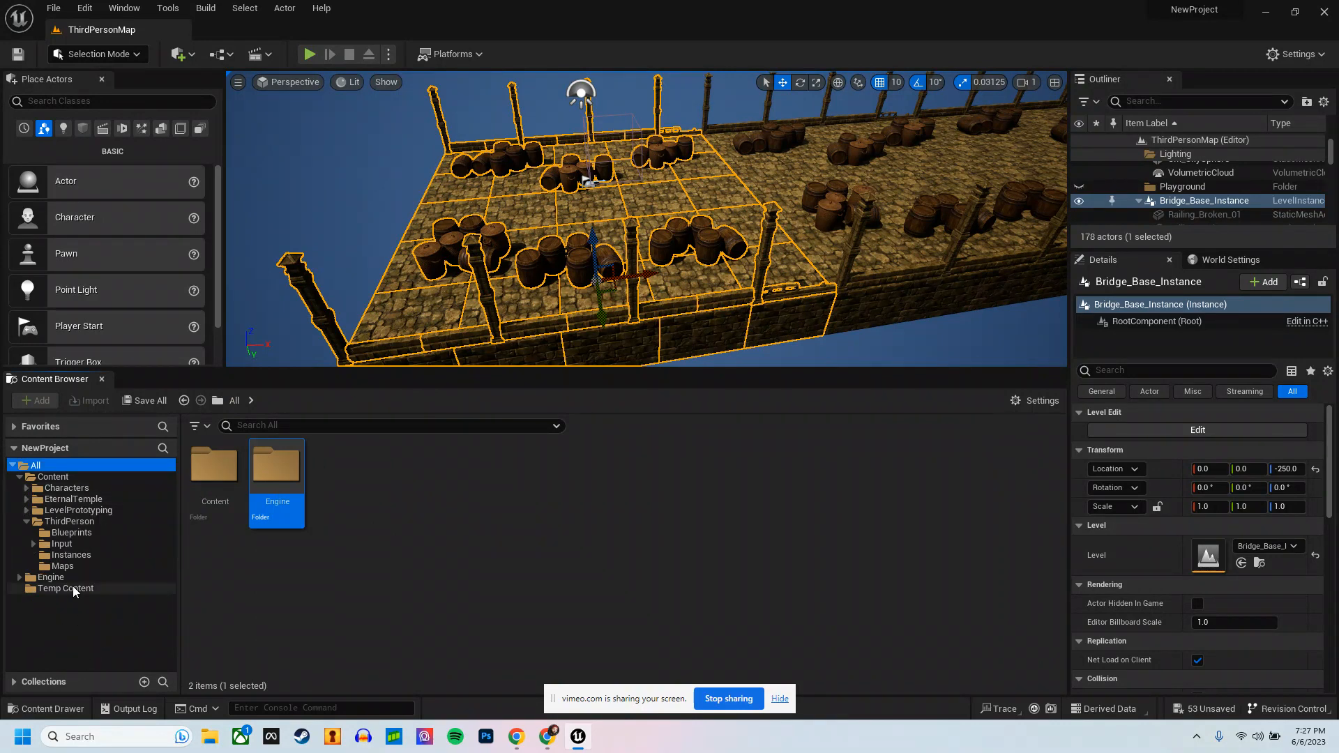
left_click(73, 522)
double_click(341, 469)
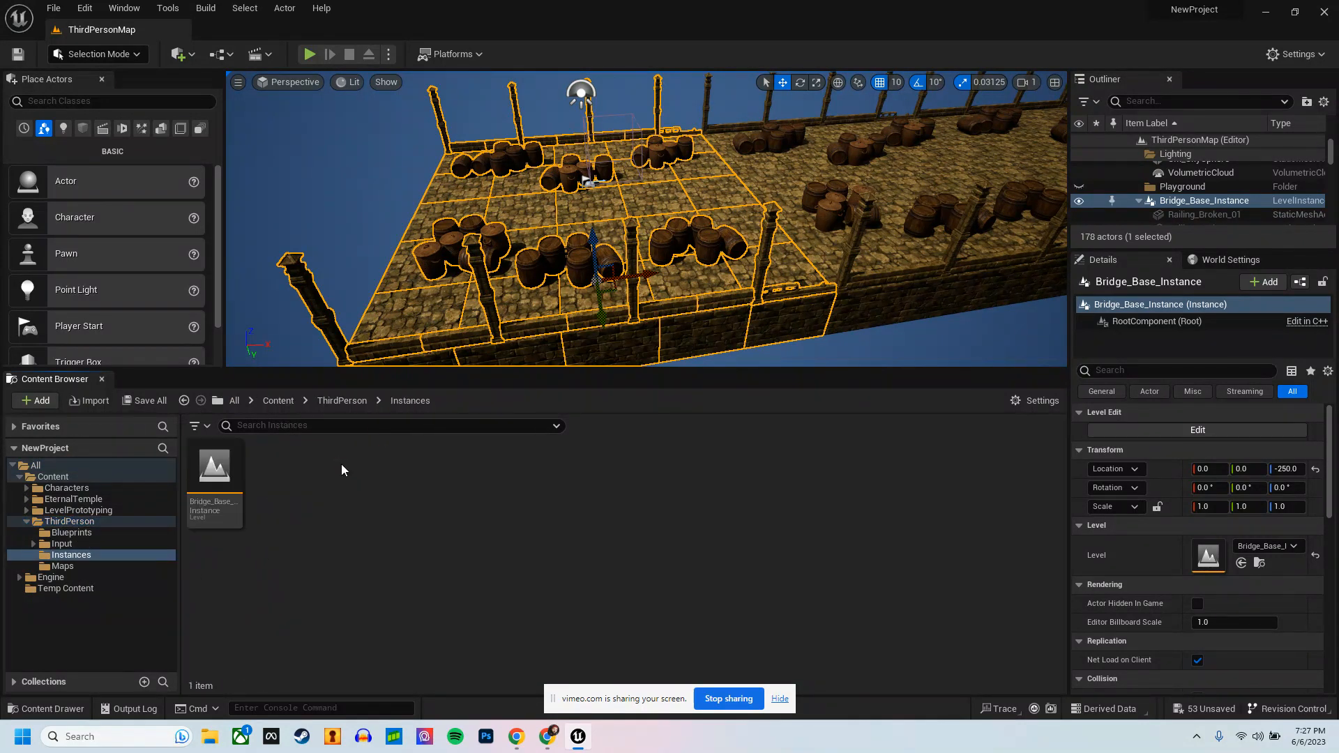
right_click(221, 465)
left_click(291, 184)
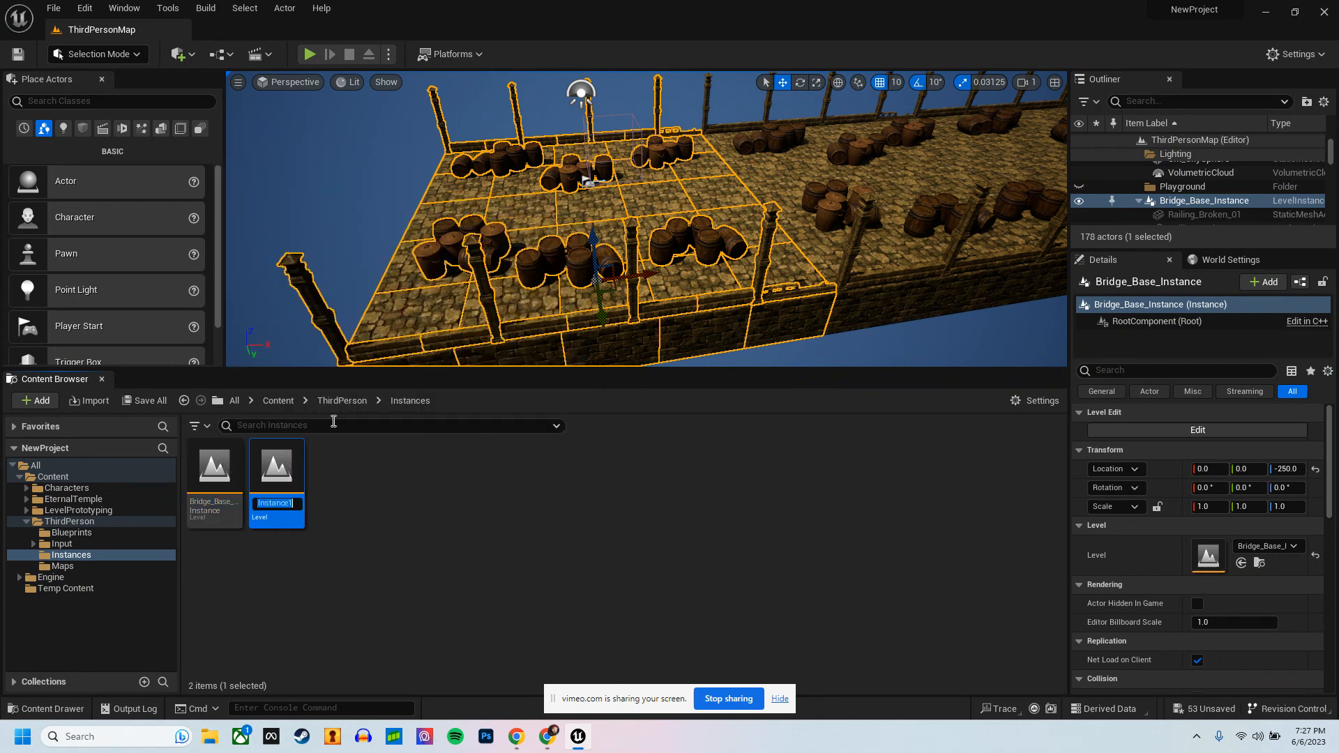
type("Bridge-Seco")
type("nd-Base")
key("Return")
left_click(250, 462)
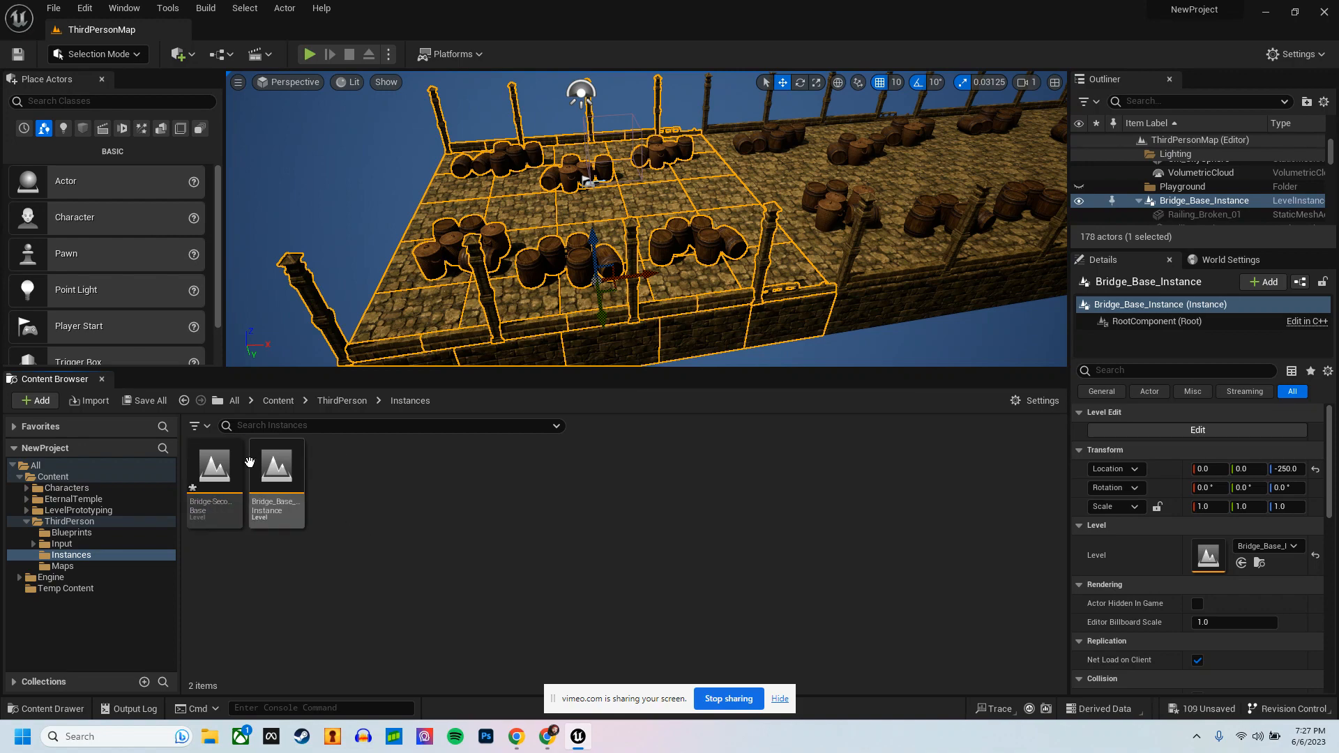
Step: Open the Bridge-Second-Base level, saving all its pending content, and set the viewport shading to Unlit
double_click(205, 466)
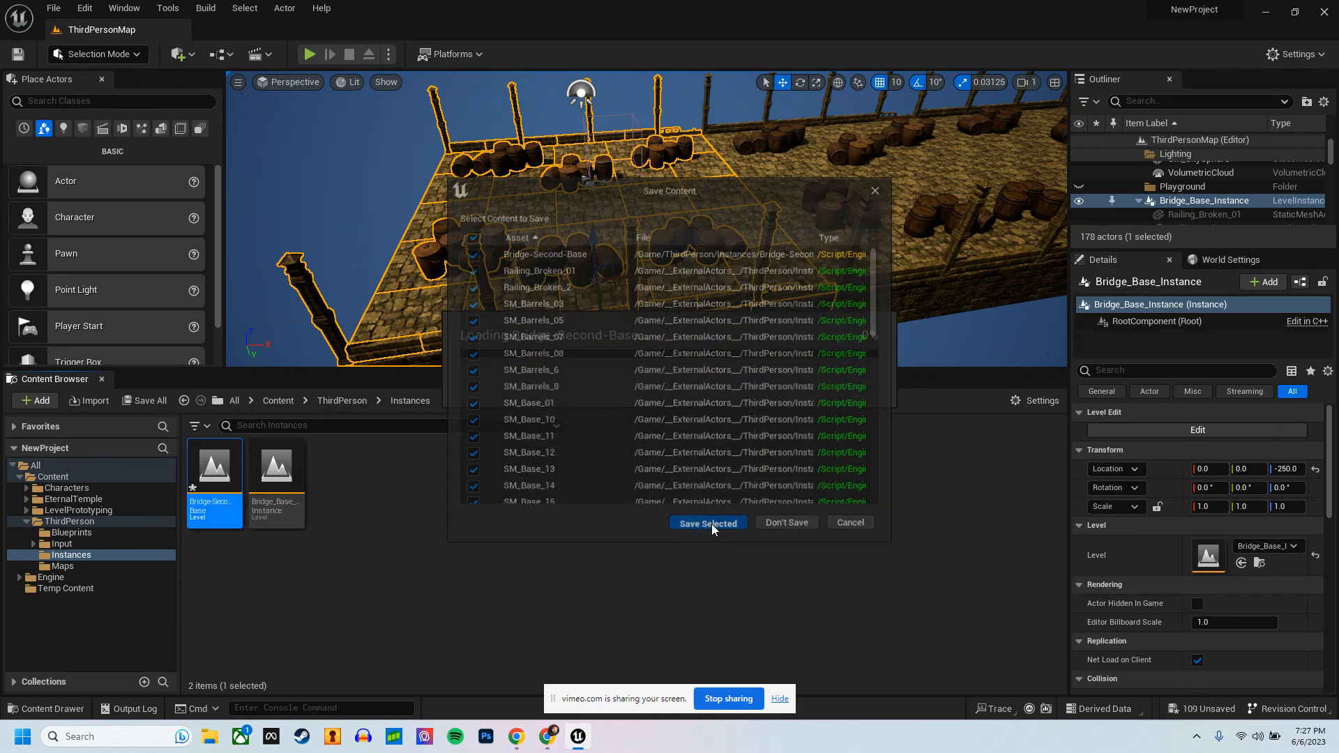
left_click(711, 525)
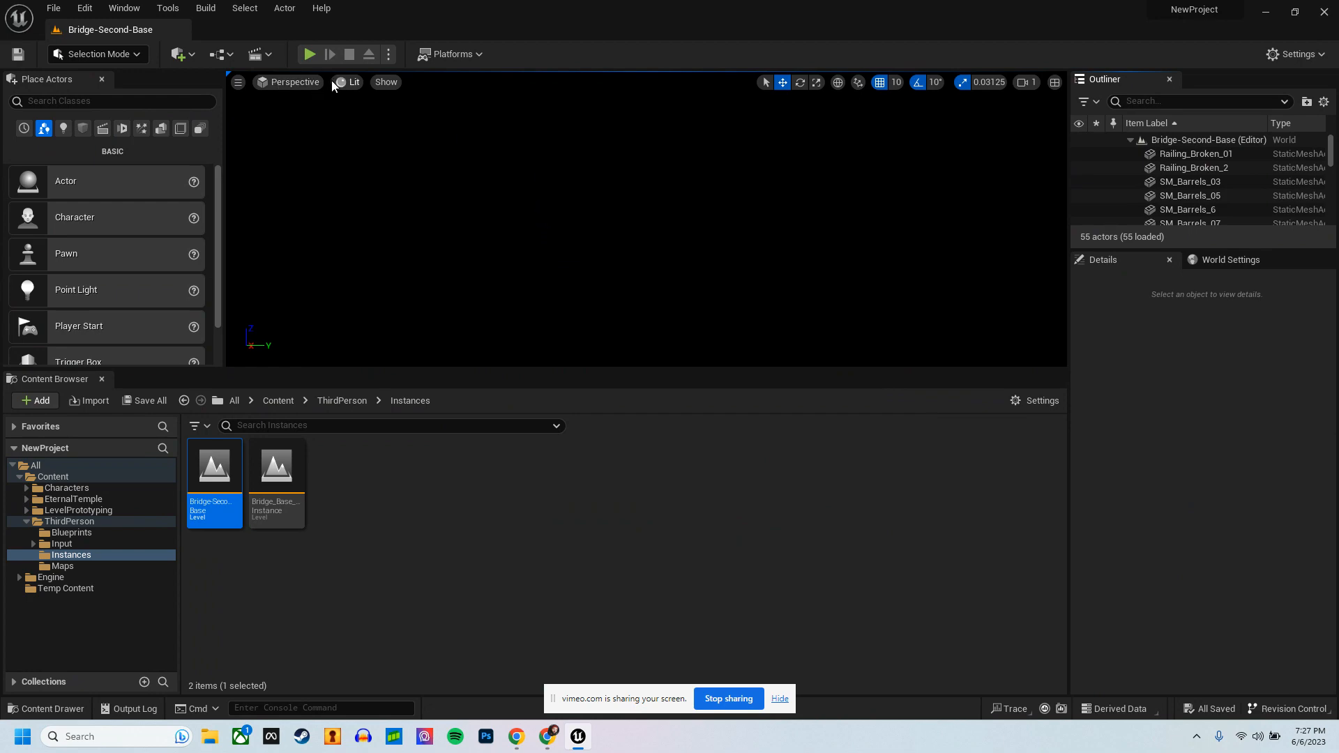
left_click(341, 82)
left_click(412, 134)
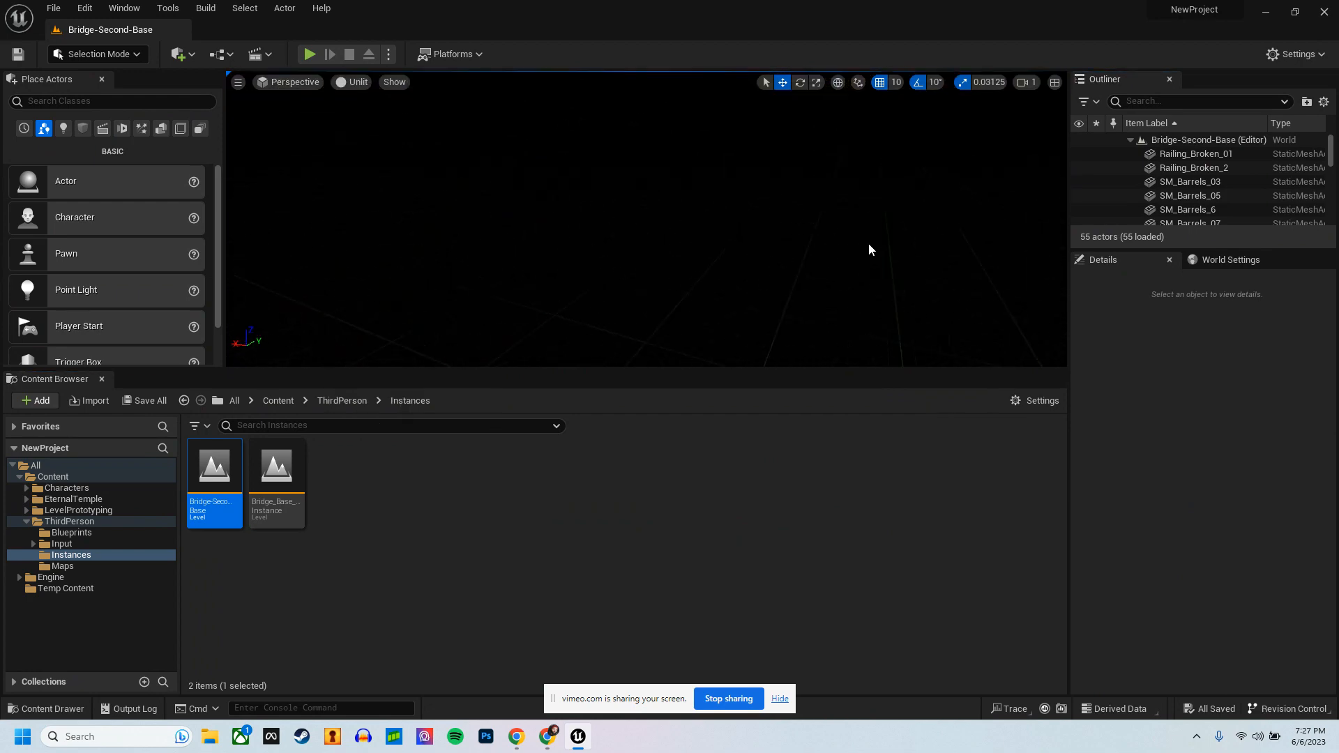
Step: Rotate the SM_Barrels_8 and SM_Barrels_03 groups on the platform to new angles and delete the SM_Barrels_6 group
right_click_drag(868, 244, 372, 346)
left_click(675, 256)
key("e")
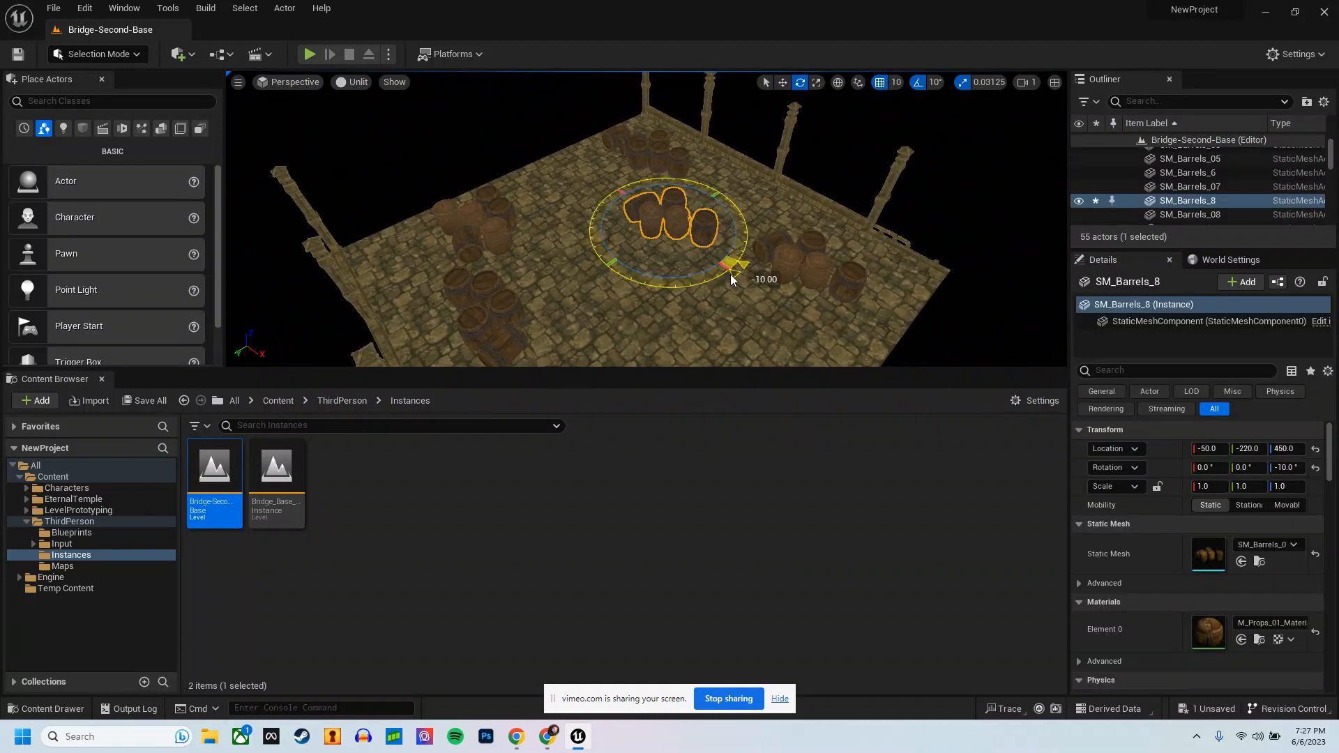
left_click(637, 144)
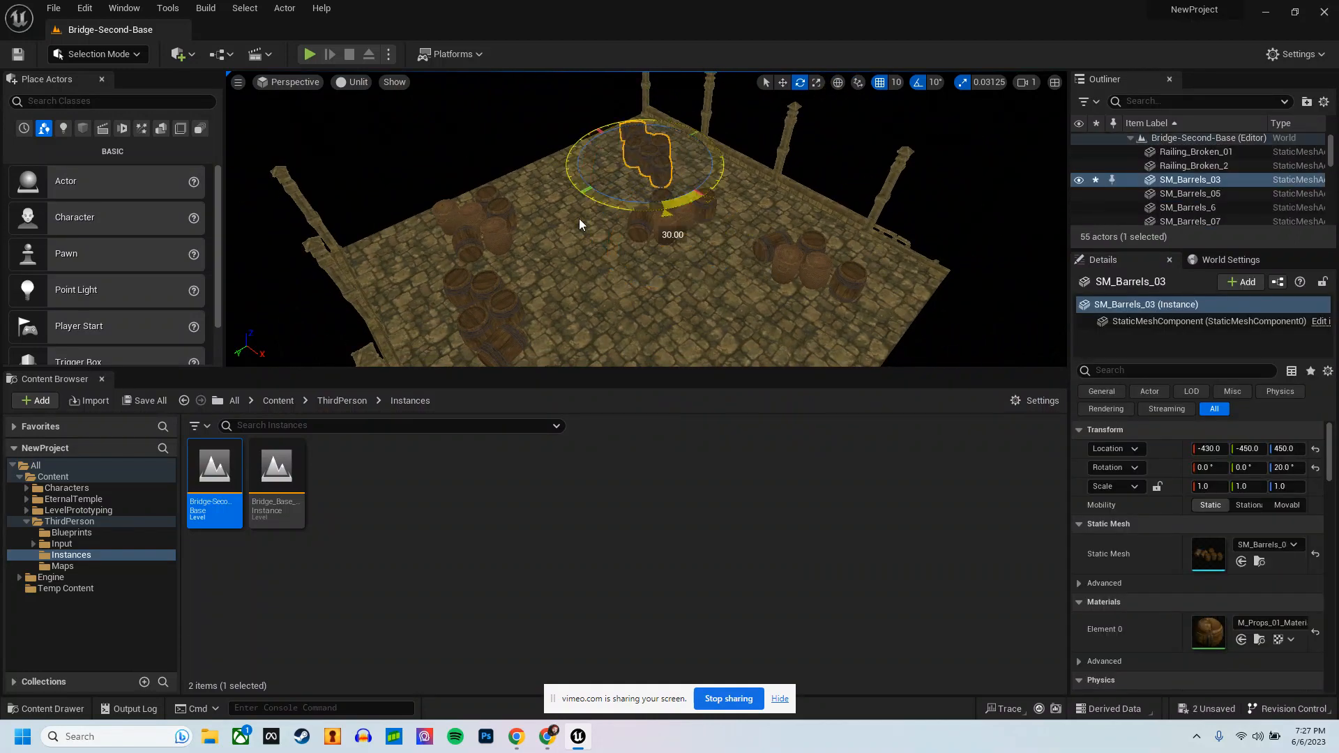
left_click(511, 328)
right_click_drag(562, 290, 593, 330)
key("Delete")
Step: Reposition the SM_Barrels_05 group, move SM_Barrels_07 and rotate it to -50°, and rotate SM_Barrels_08 to 10°
left_click(604, 311)
key("r")
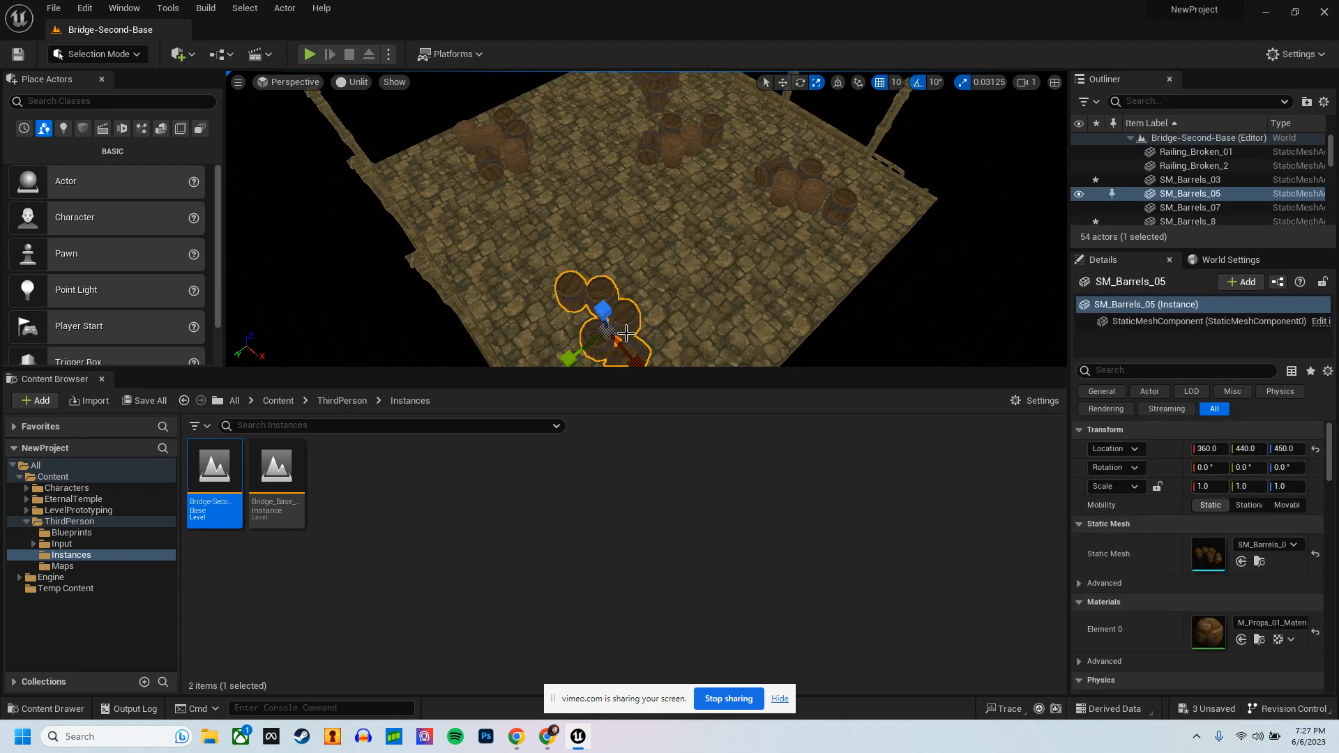
left_click(802, 196)
left_click_drag(765, 313, 933, 303)
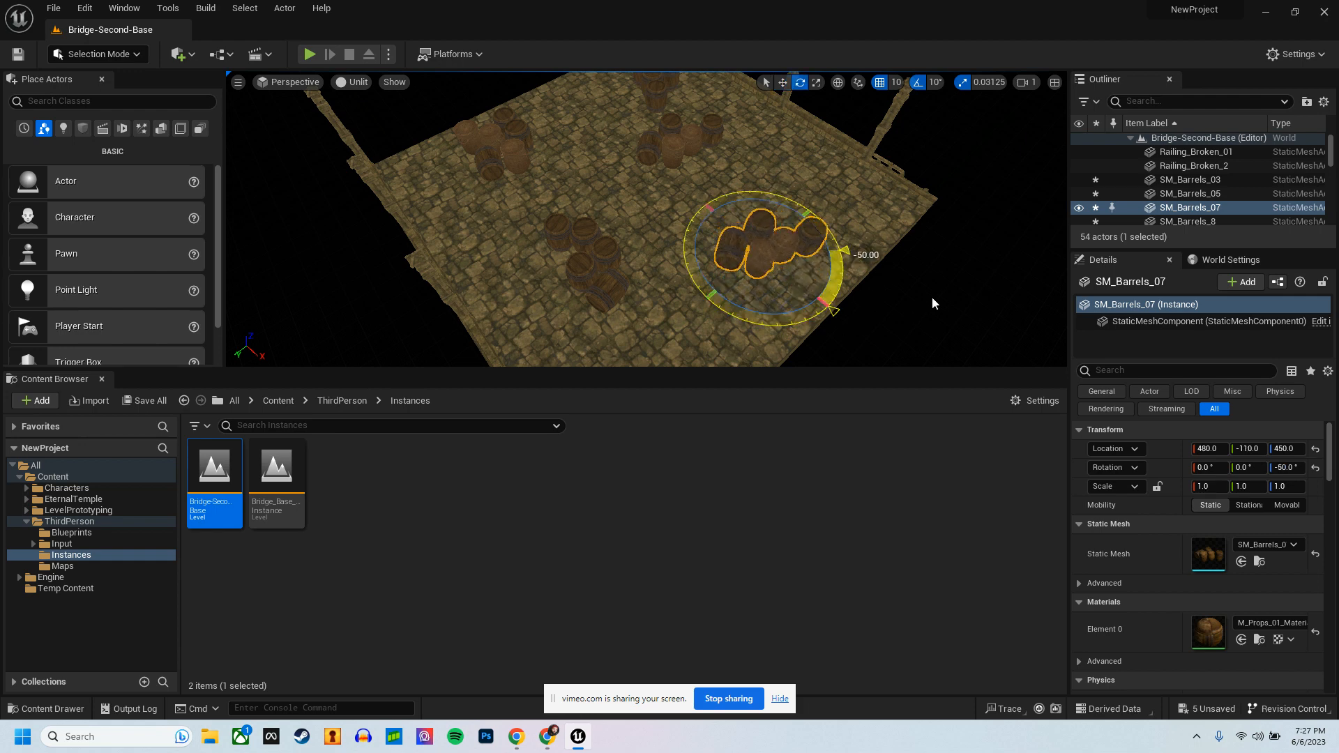
left_click(483, 156)
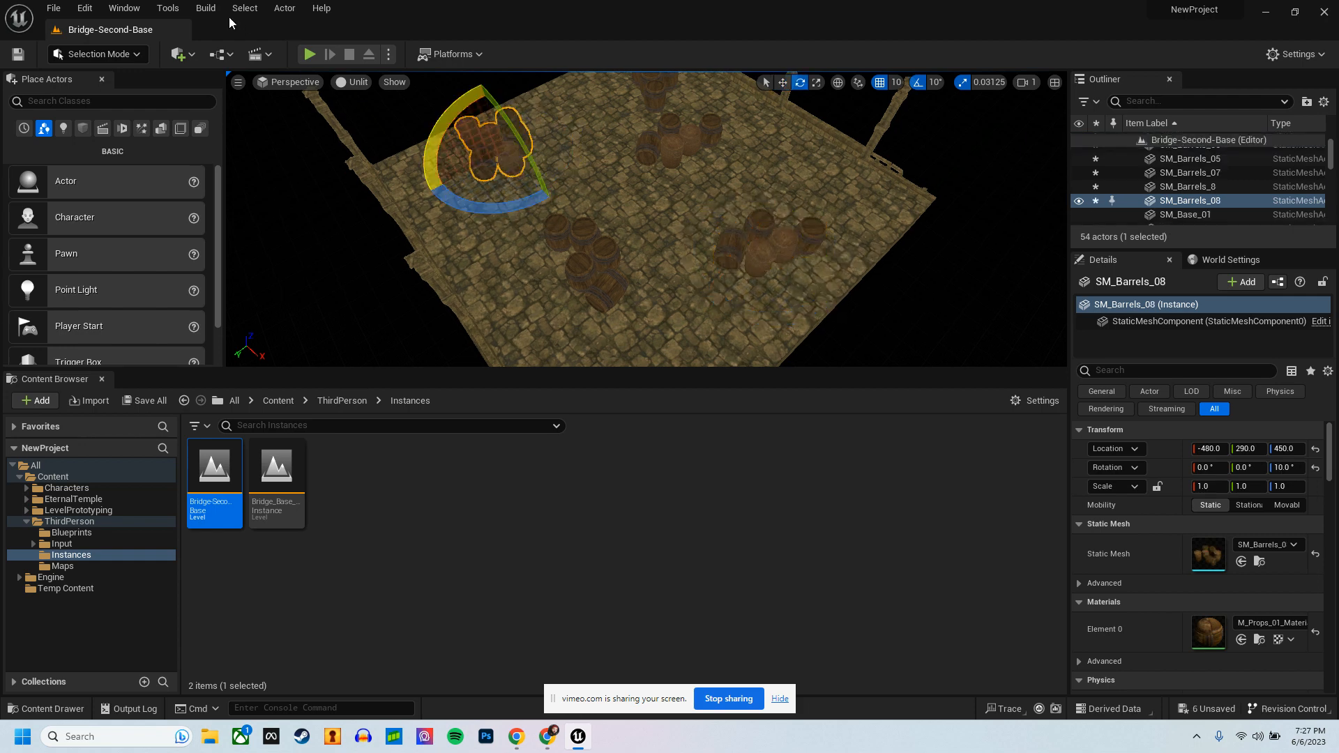
Step: Save all changes to Bridge-Second-Base and reopen the ThirdPersonMap level
left_click(54, 8)
left_click(95, 165)
left_click(54, 9)
mouse_move(186, 105)
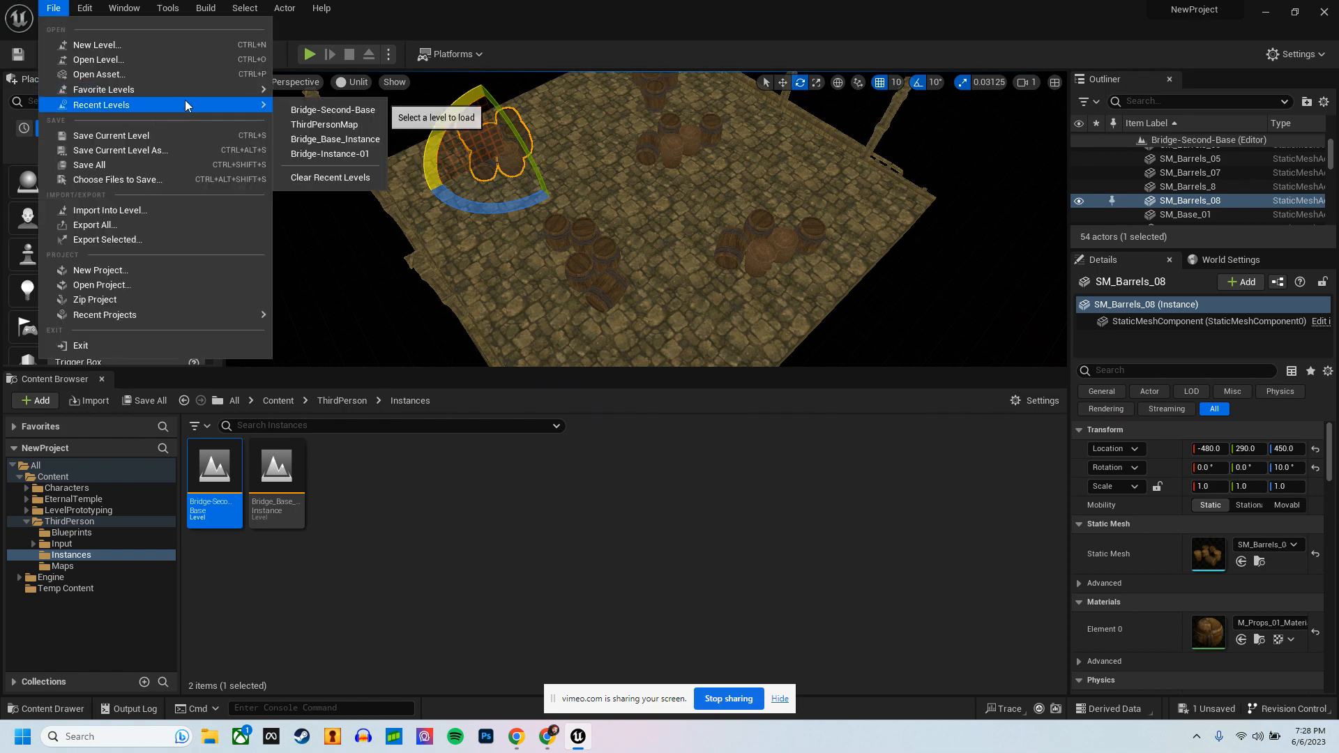
left_click(322, 124)
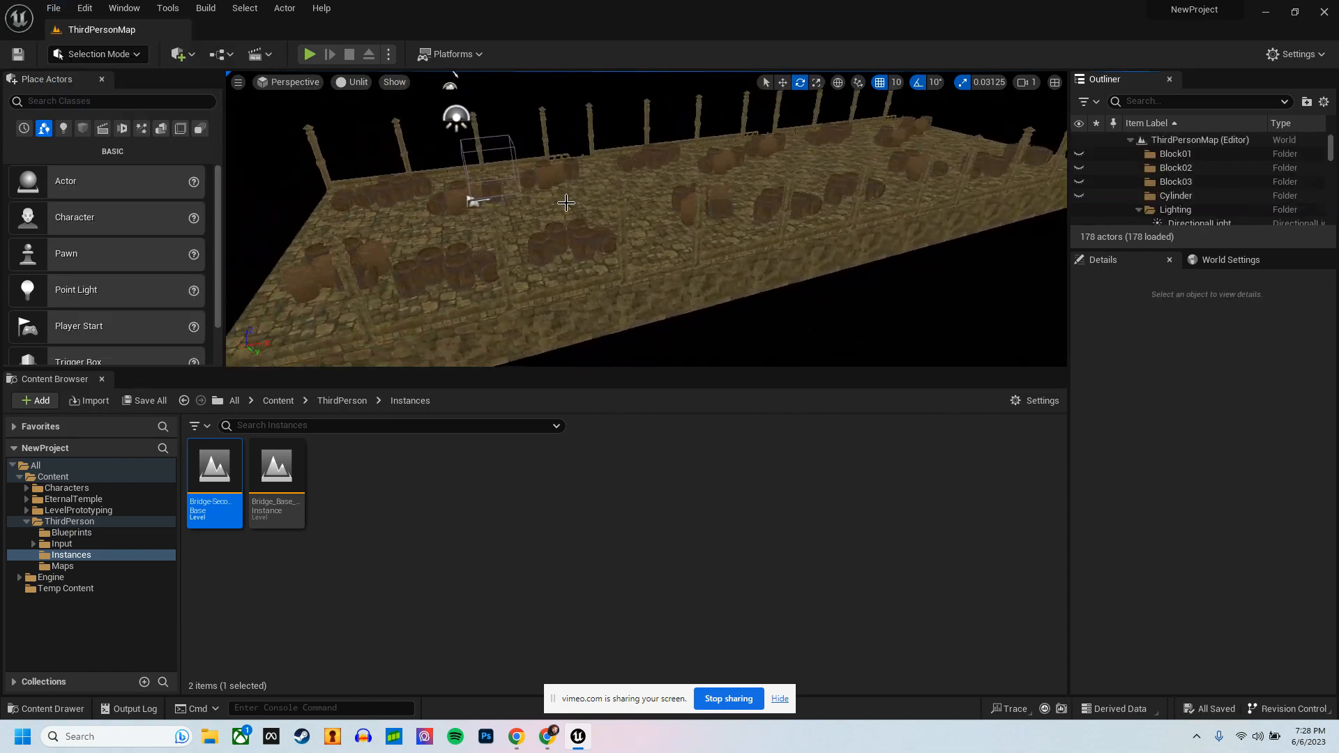
Step: Select the second bridge segment, Bridge_Base_Instance2
left_click(748, 275)
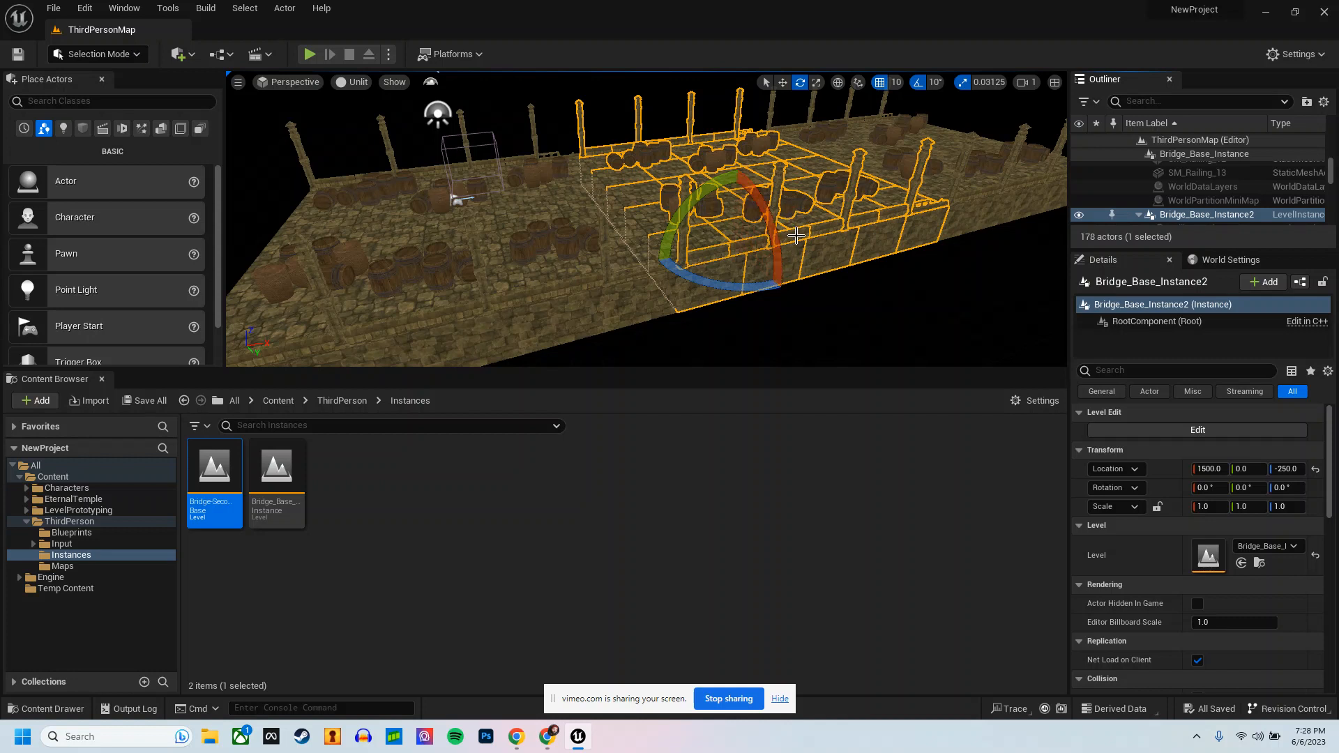
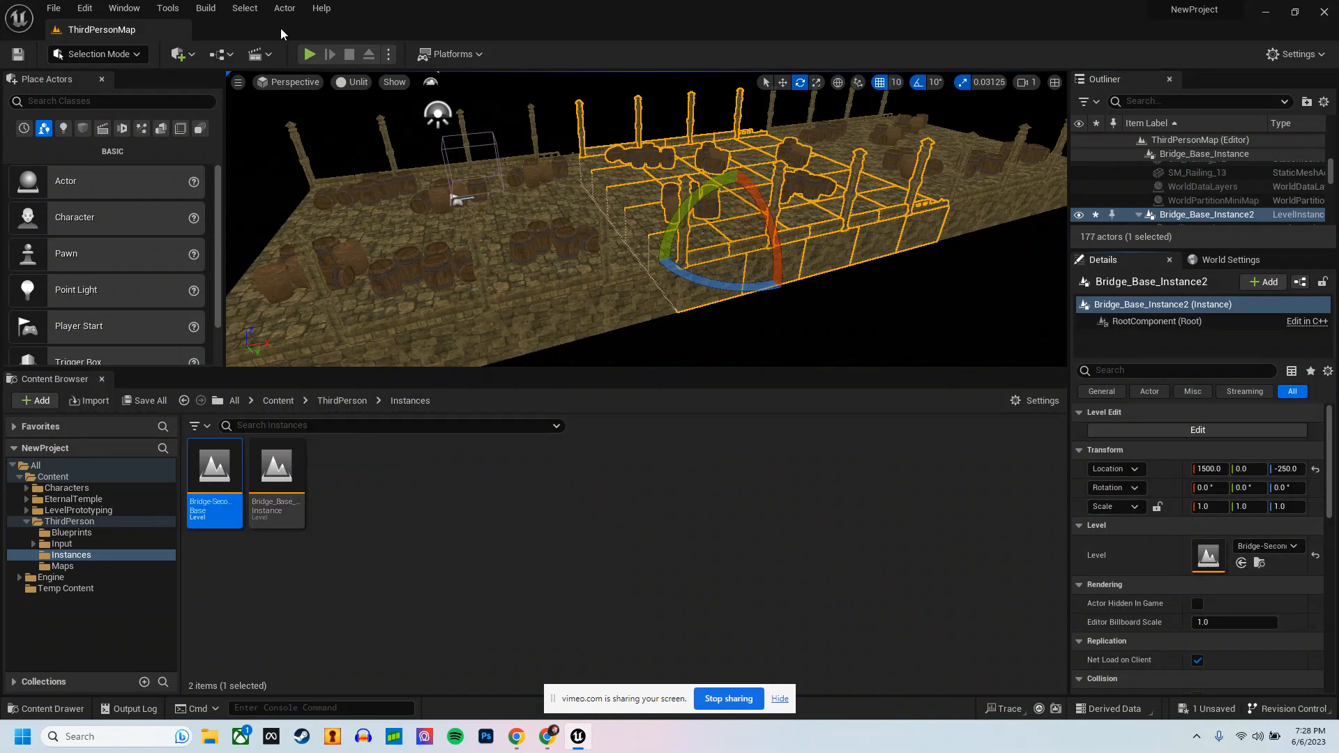
Step: Play-test the level full screen, running along the bridge to check the varied barrel arrangements, and stop the simulation
key("alt+p")
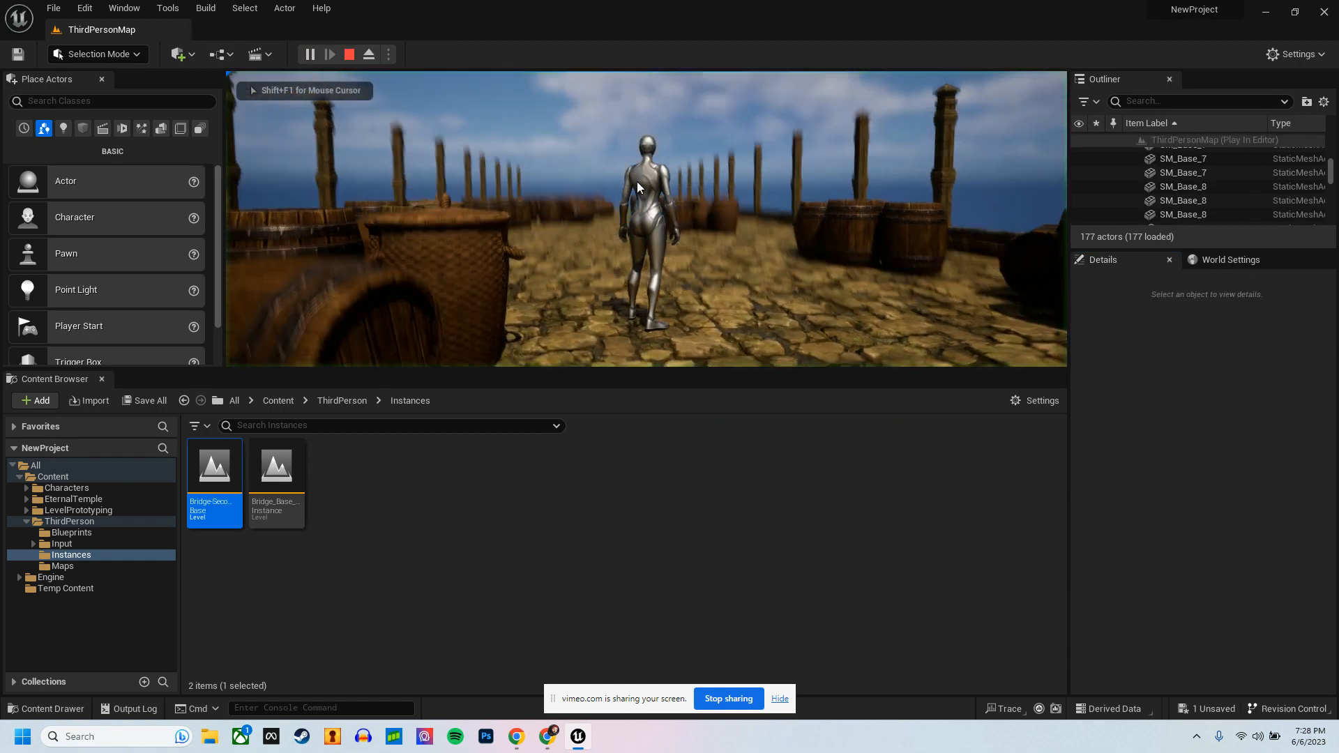
key("w")
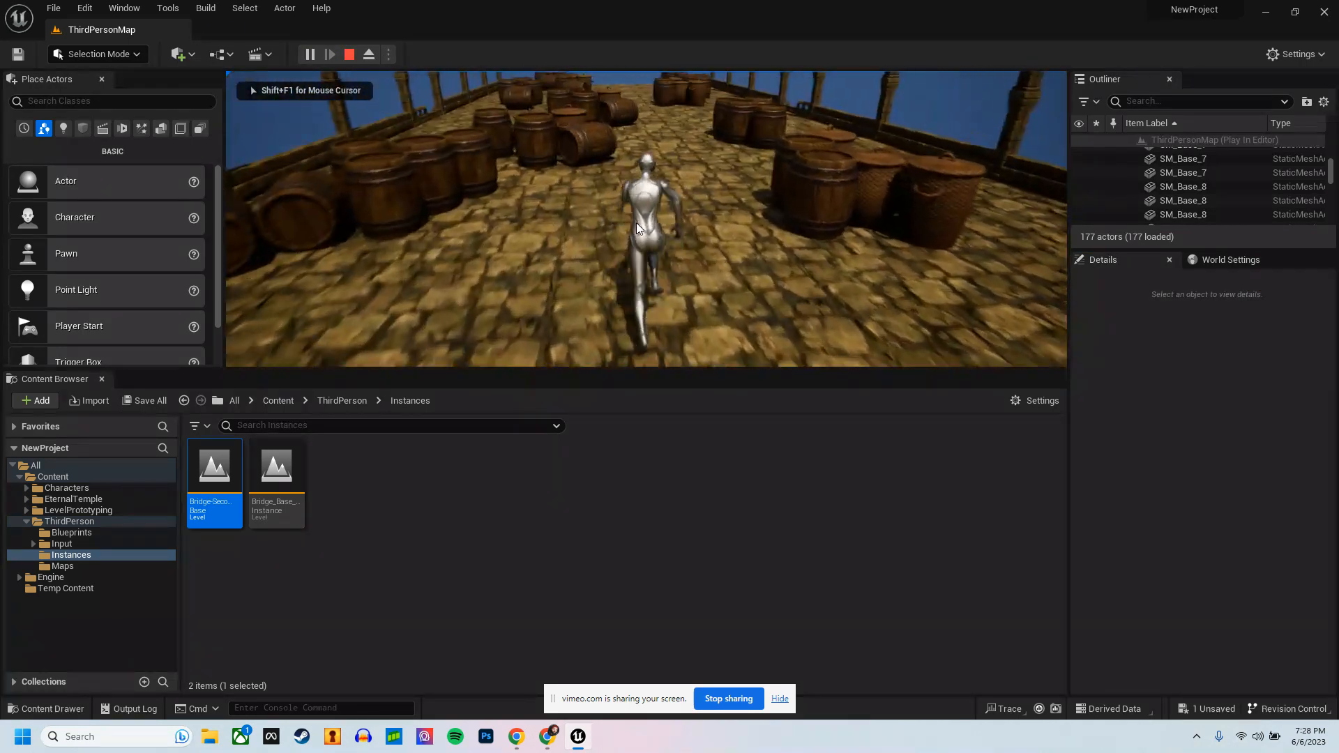
key("d")
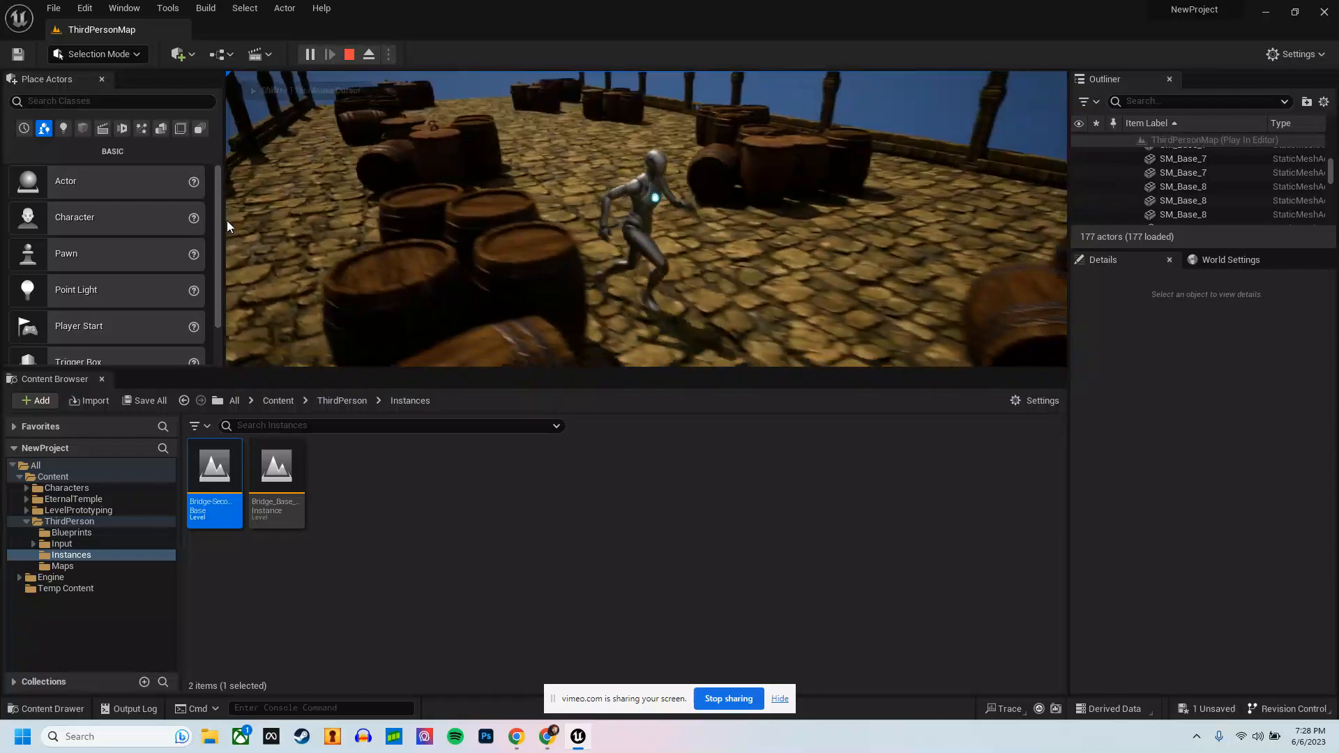
key("s")
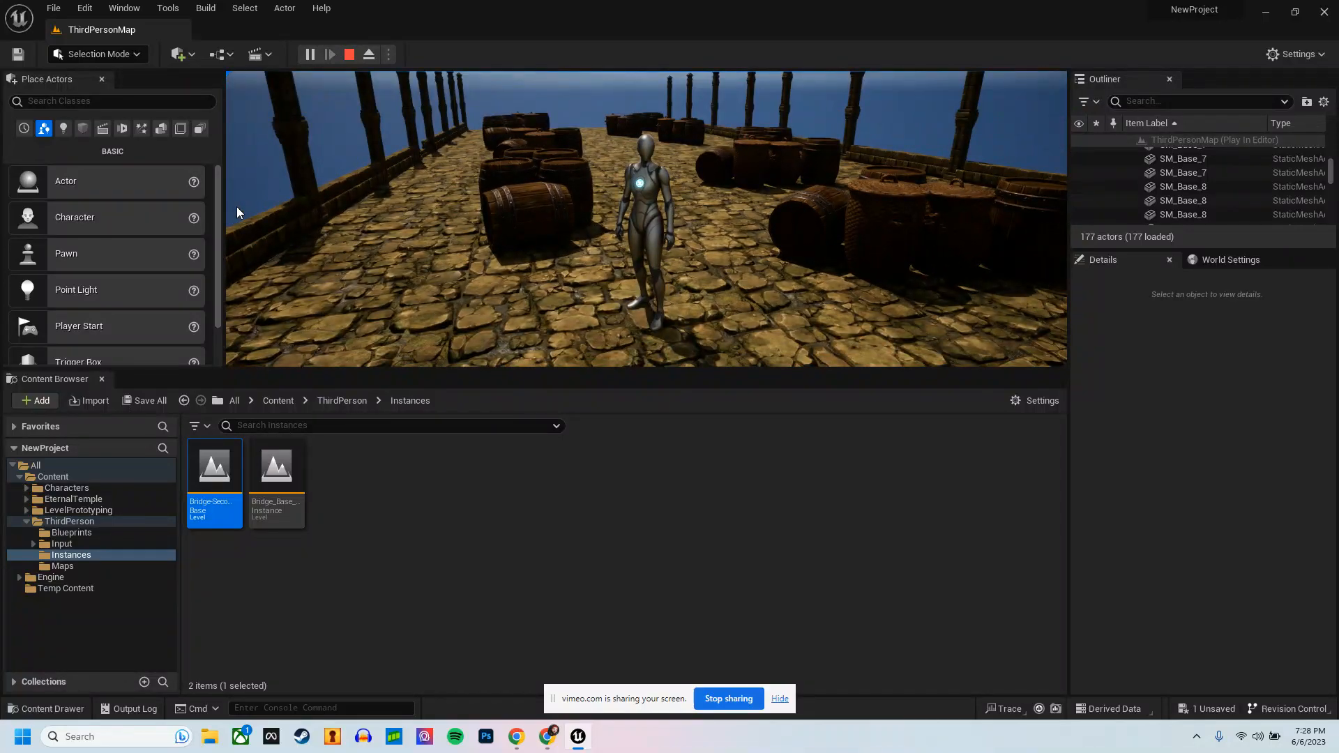
key("F11")
left_click(269, 245)
key("s")
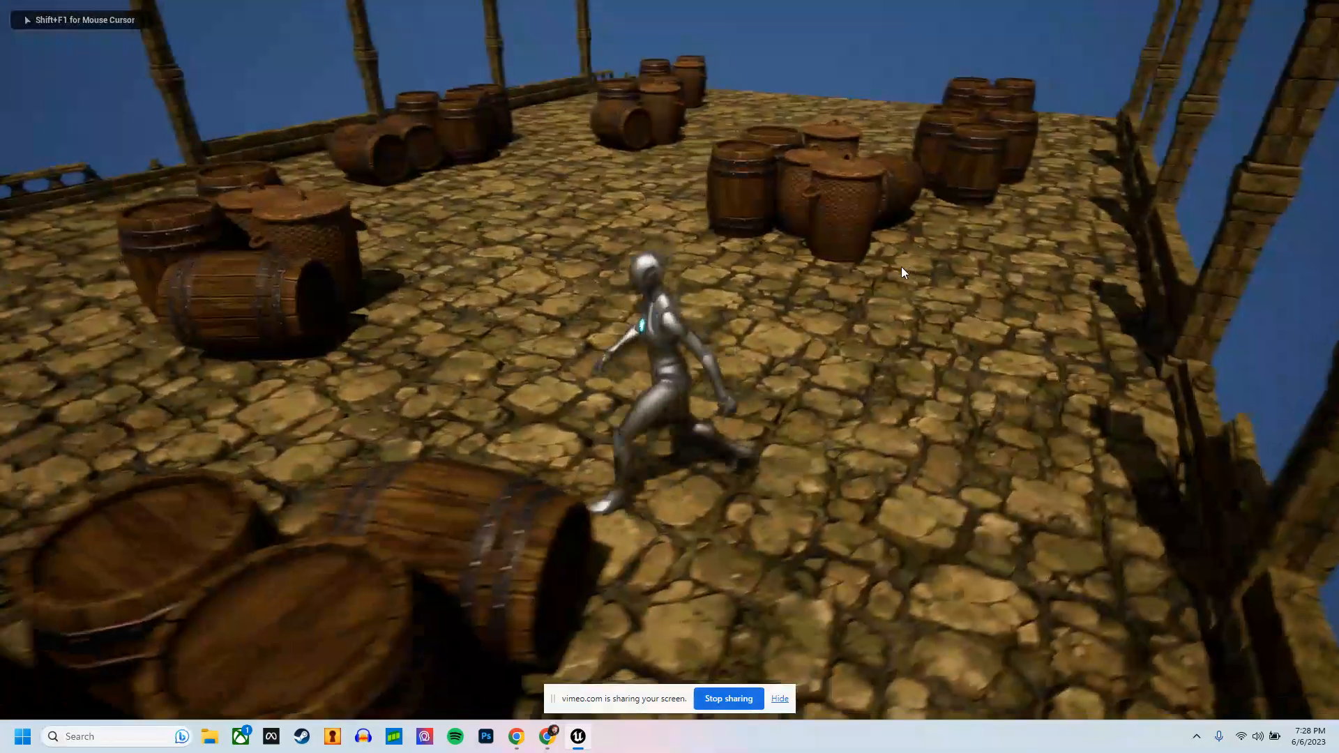
key("w")
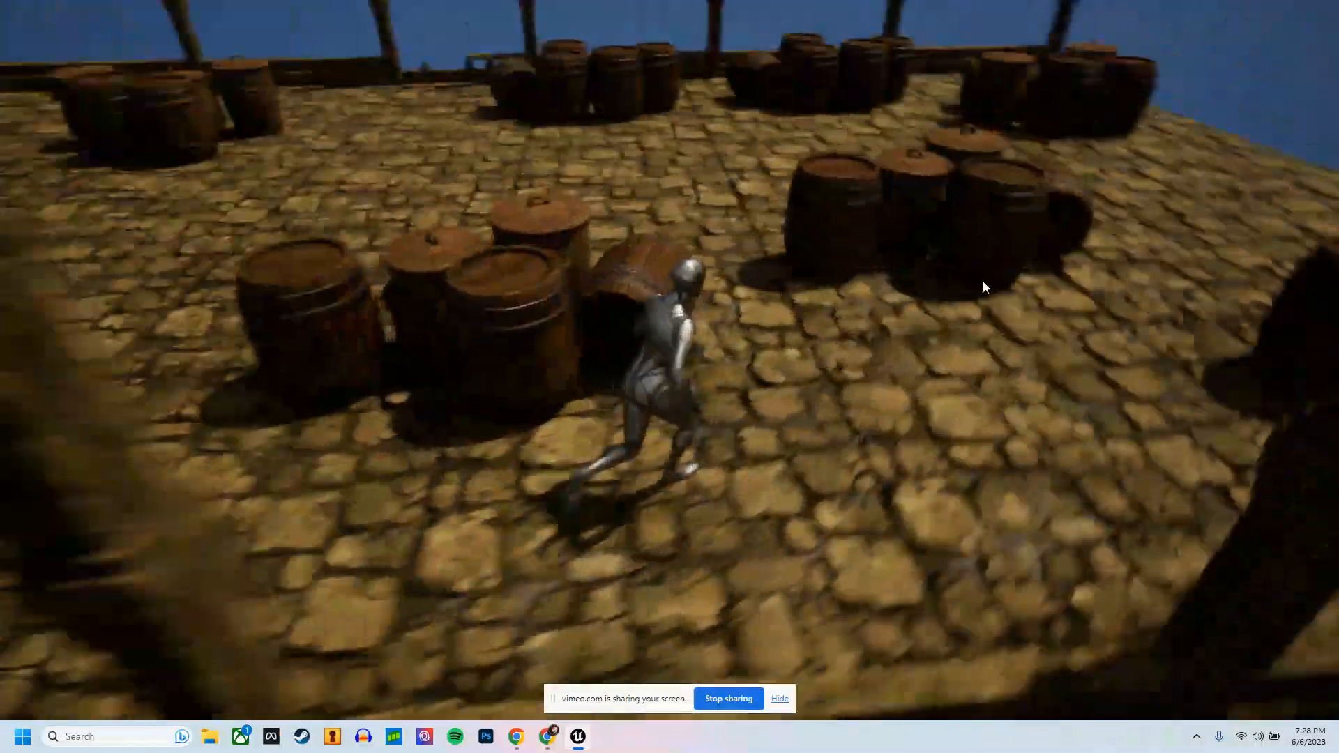
key("d")
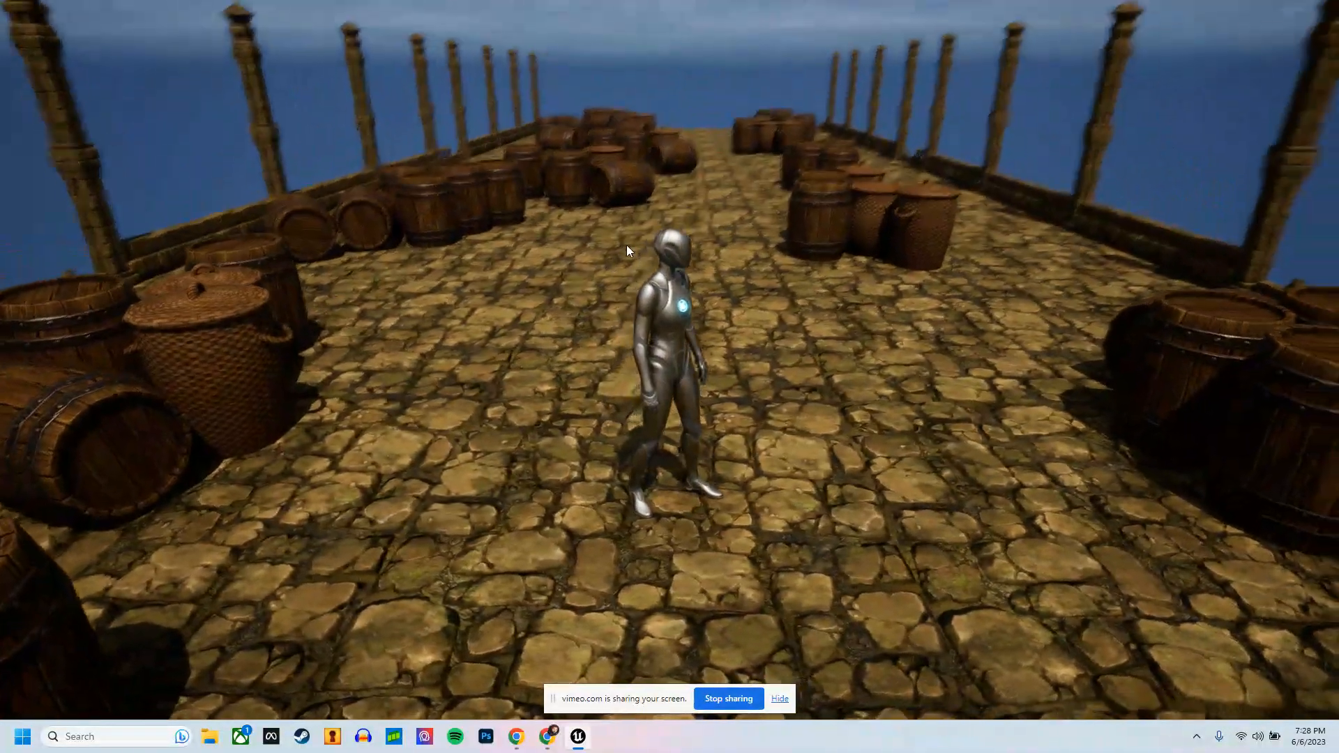
key("F11")
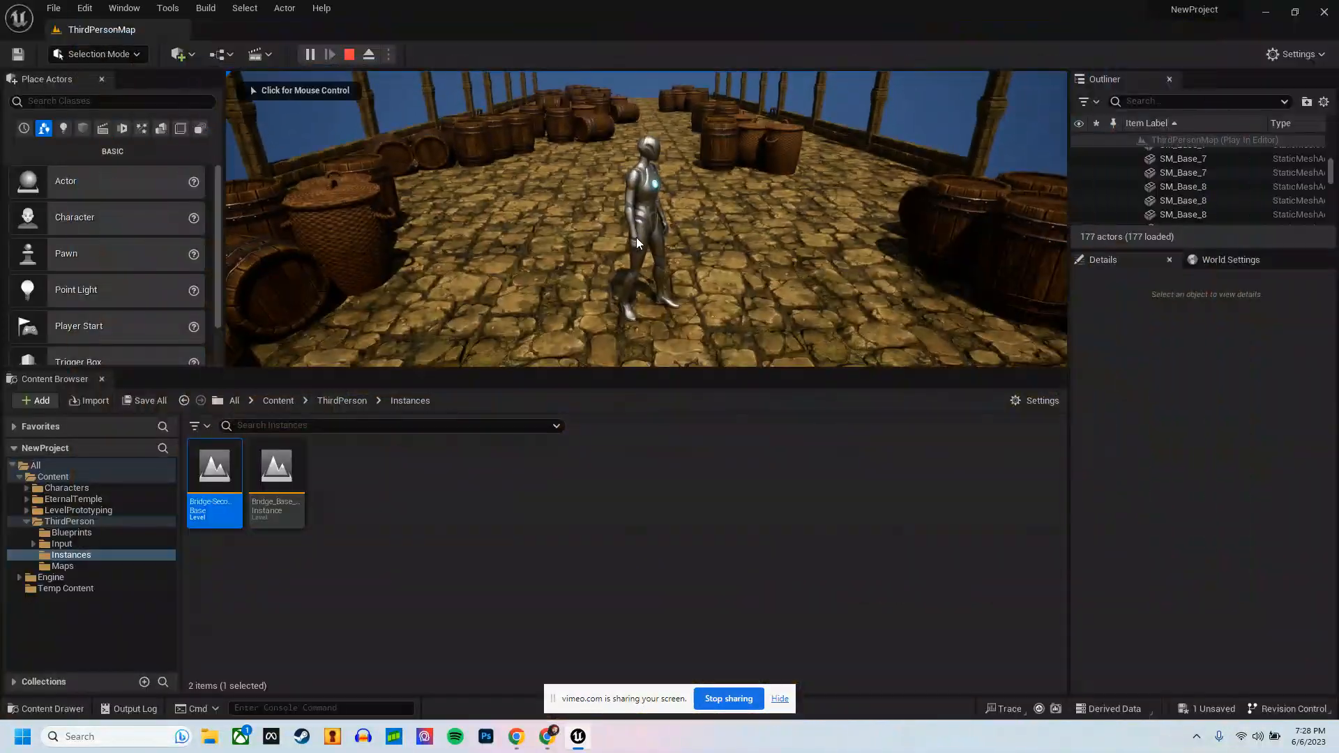
key("Escape")
Step: Select the first bridge segment, Bridge_Base_Instance, and open its level instance for editing
right_click_drag(636, 237, 582, 225)
key("s")
right_click(581, 225)
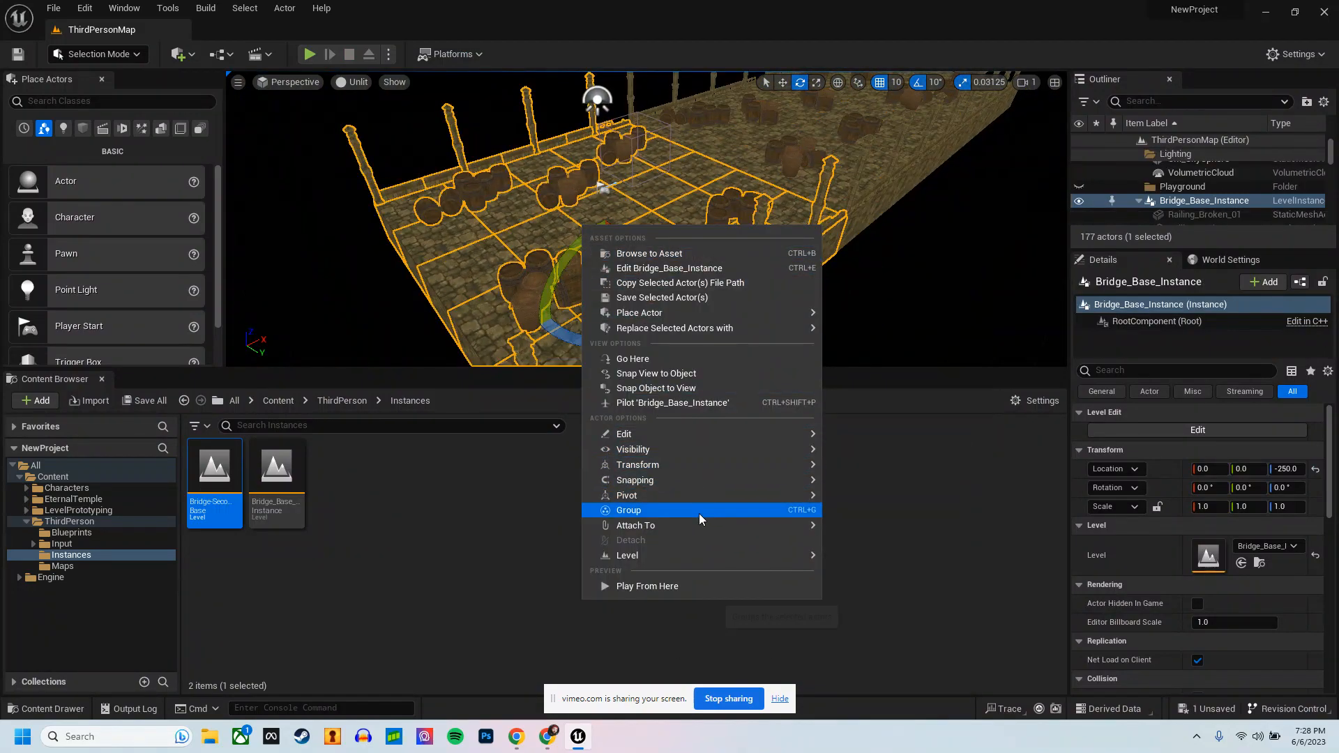
mouse_move(697, 429)
mouse_move(686, 556)
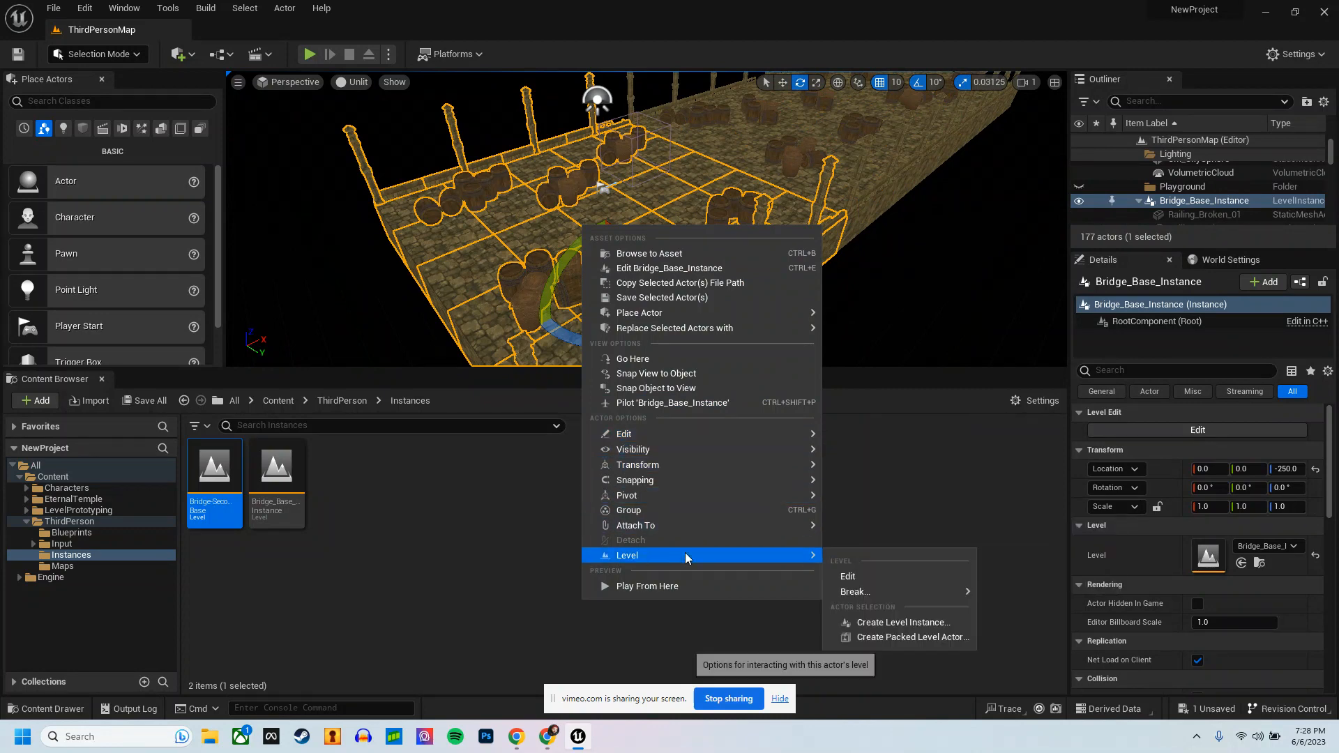
left_click(846, 577)
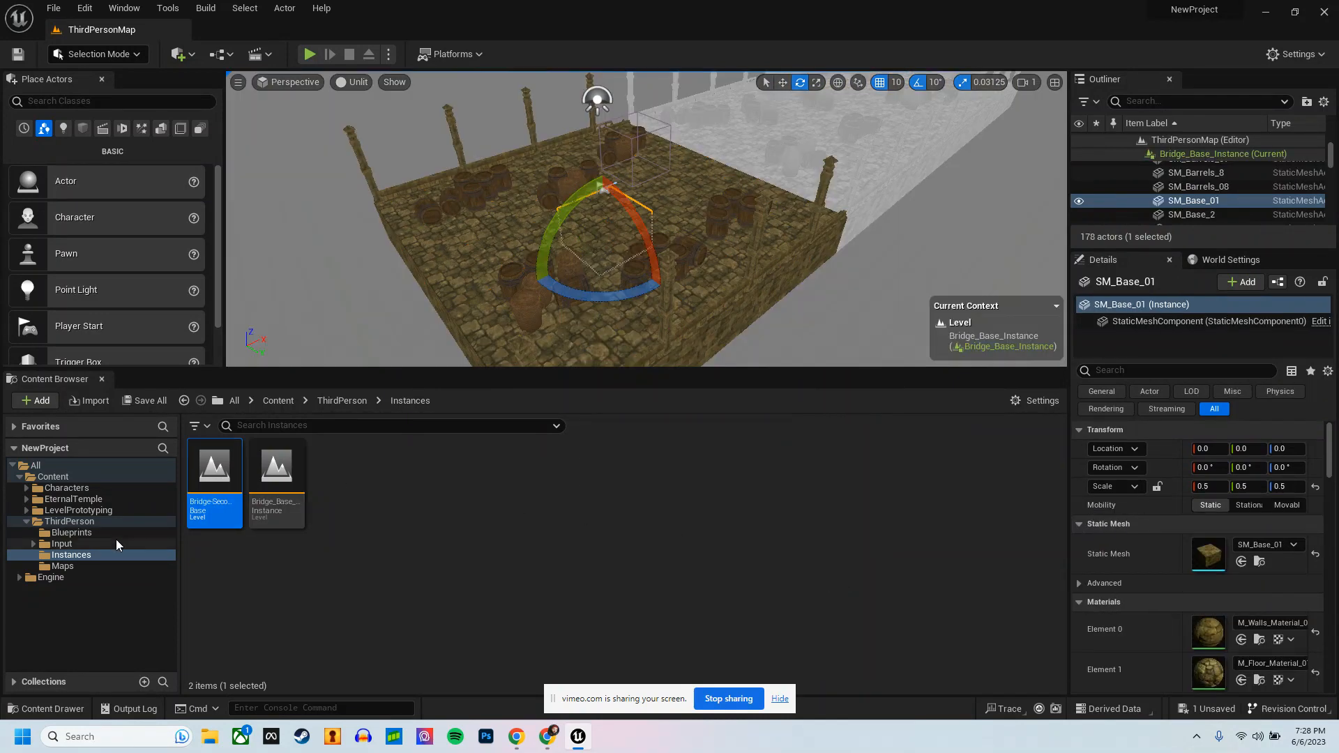
Step: Place the PS_ET_Rain_01 emitter from EternalTemple/Environment/Particles over the first bridge segment and raise it to 0, -20, 1000
left_click(73, 500)
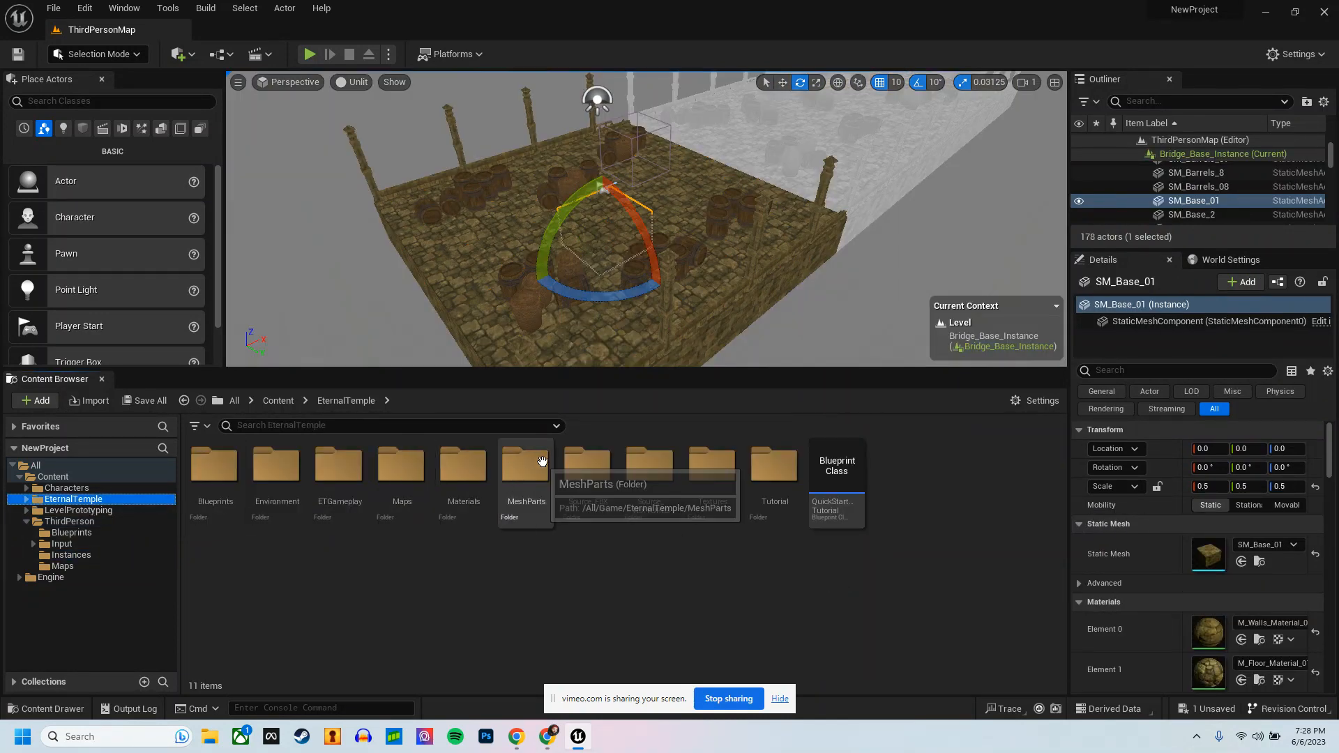
double_click(290, 461)
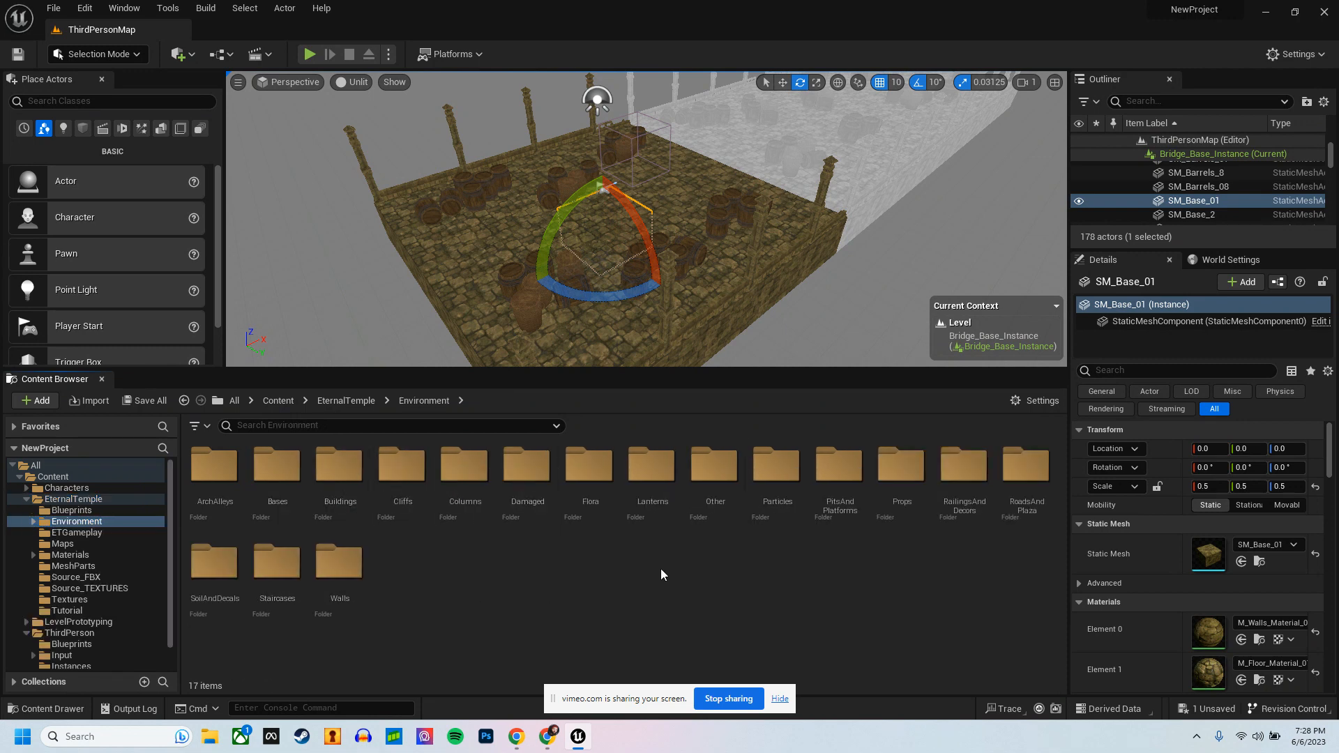
double_click(786, 476)
left_click_drag(277, 474, 601, 207)
right_click_drag(600, 207, 650, 195)
key("w")
left_click_drag(680, 202, 693, 94)
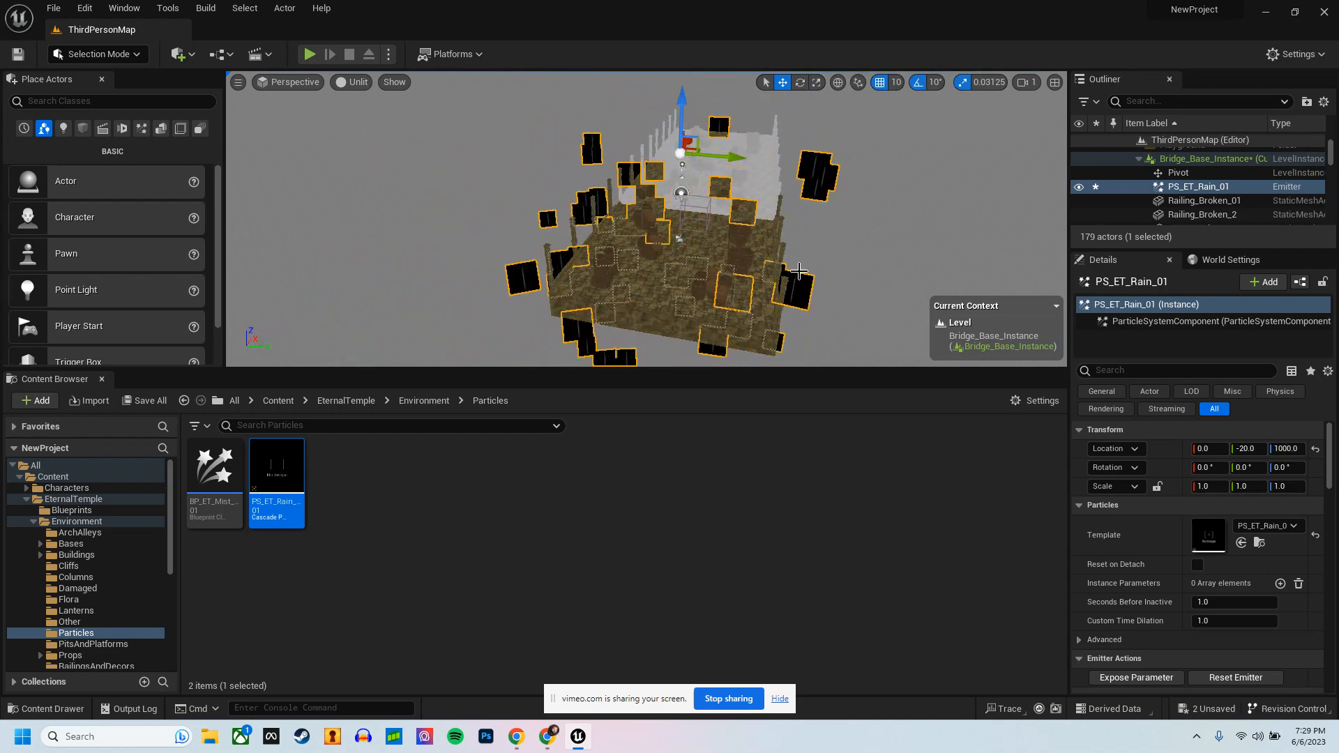
Step: Commit the level changes to Bridge_Base_Instance
right_click(710, 283)
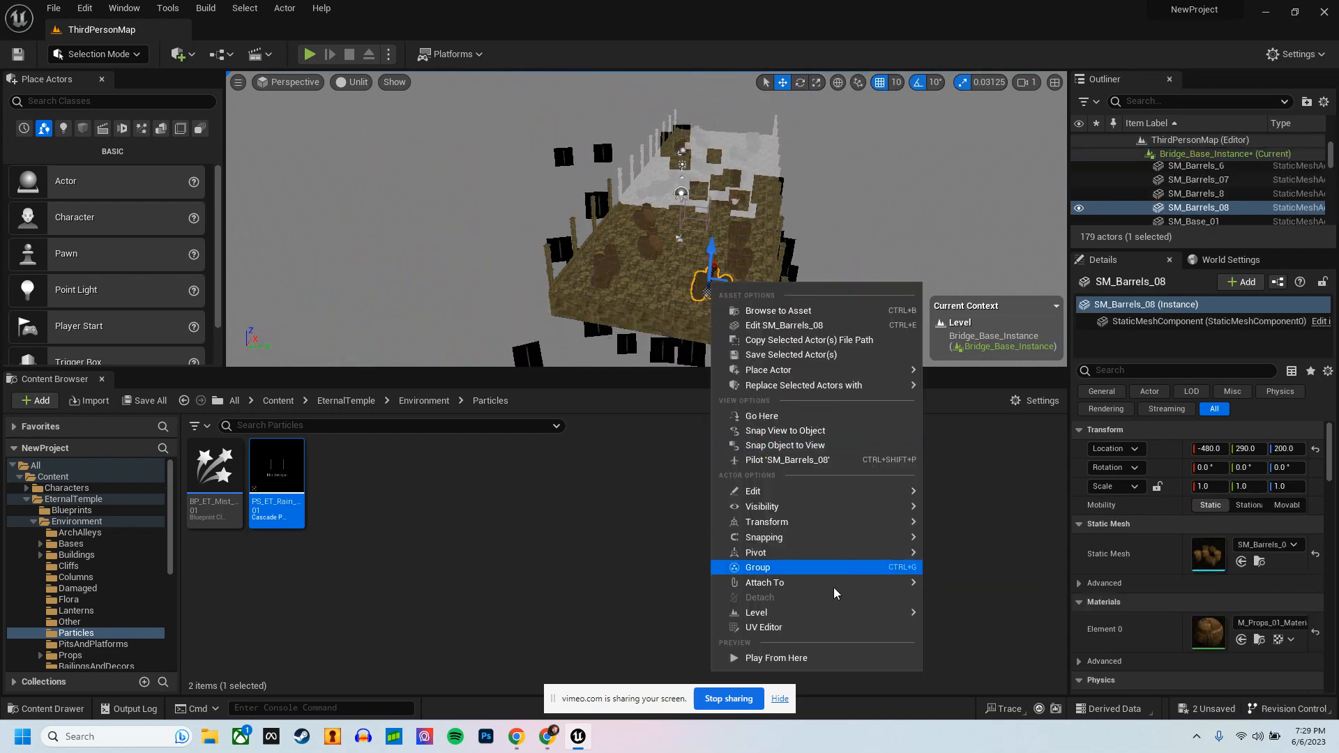
mouse_move(831, 614)
left_click(958, 617)
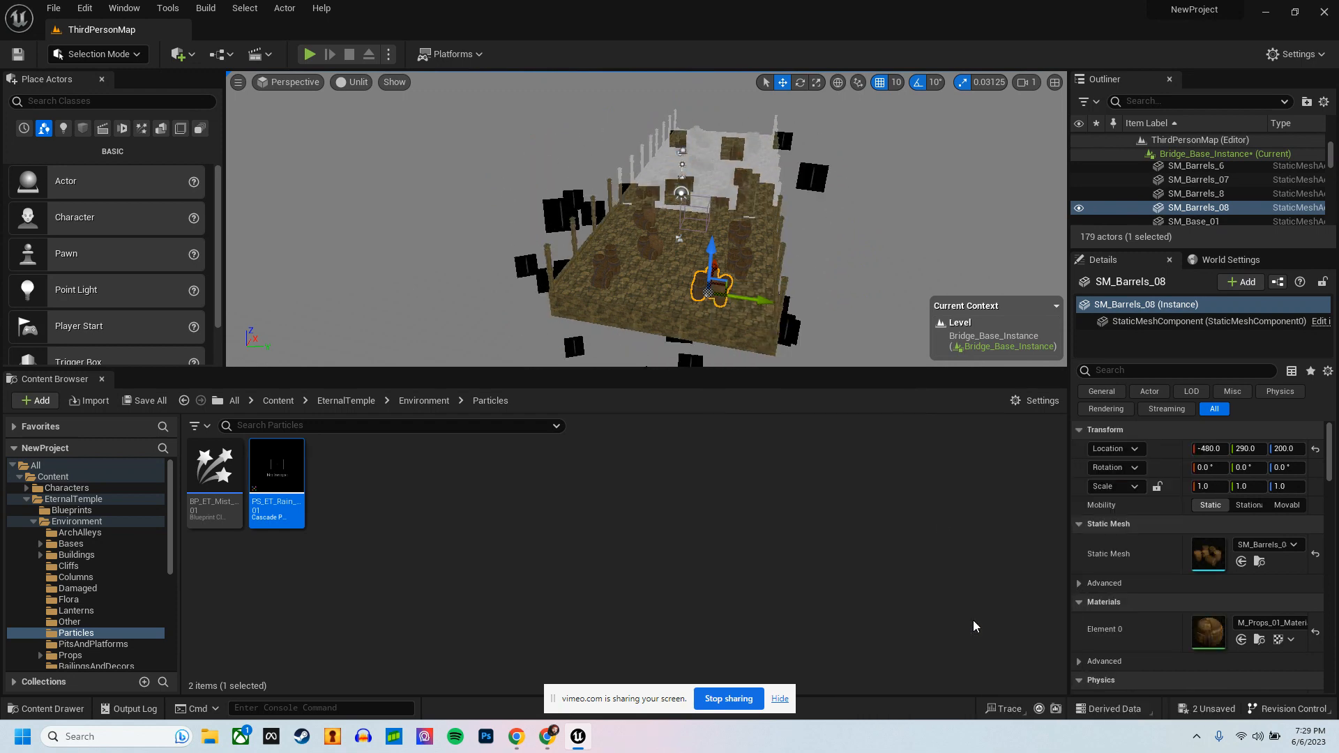
Step: Reopen Bridge_Base_Instance for editing, inspect the rain emitter's coverage over the bridge, and commit the level again
right_click(739, 191)
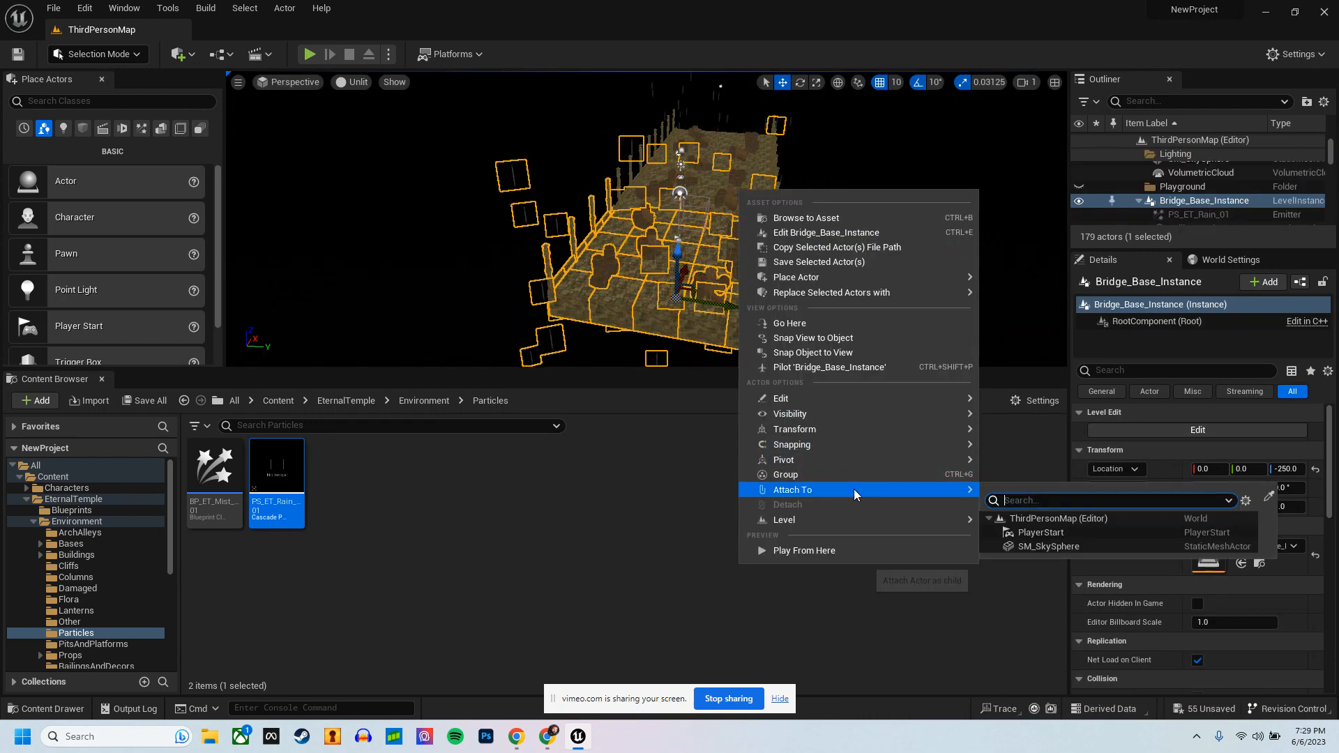
mouse_move(902, 521)
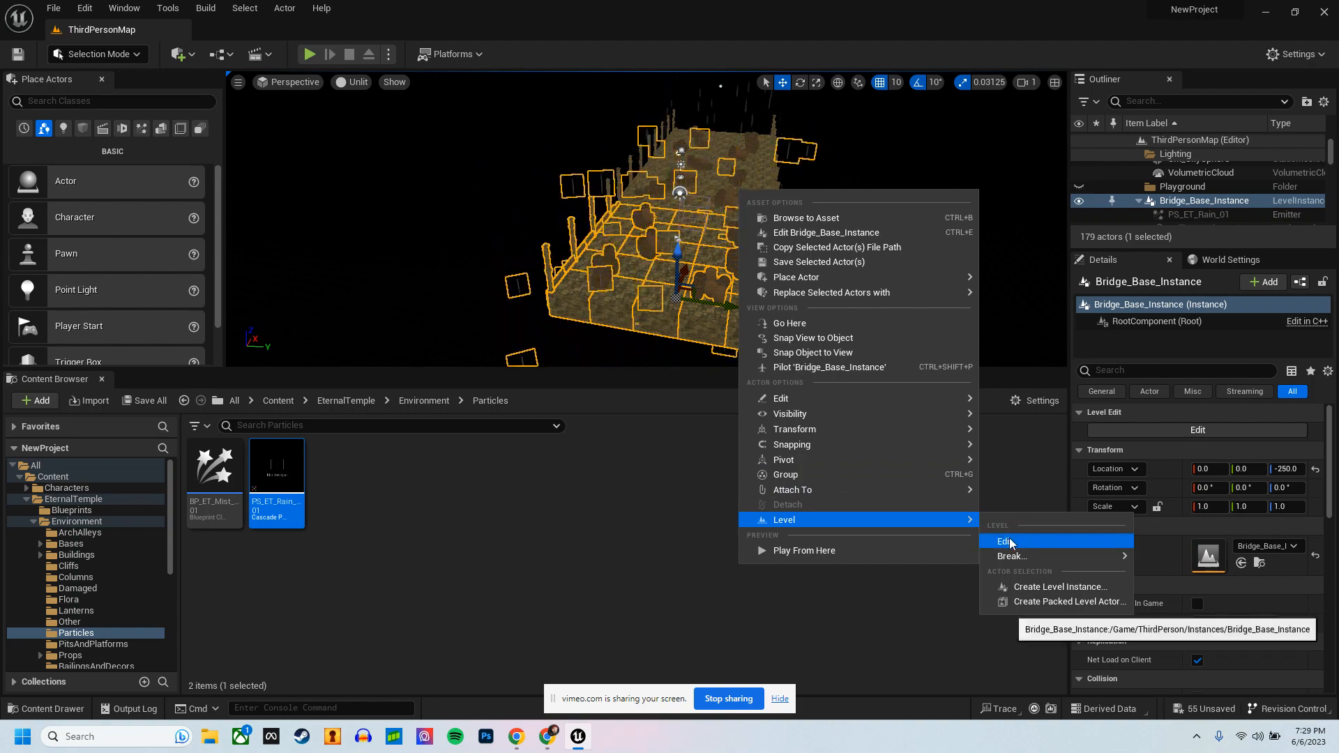
left_click(1009, 537)
key("f")
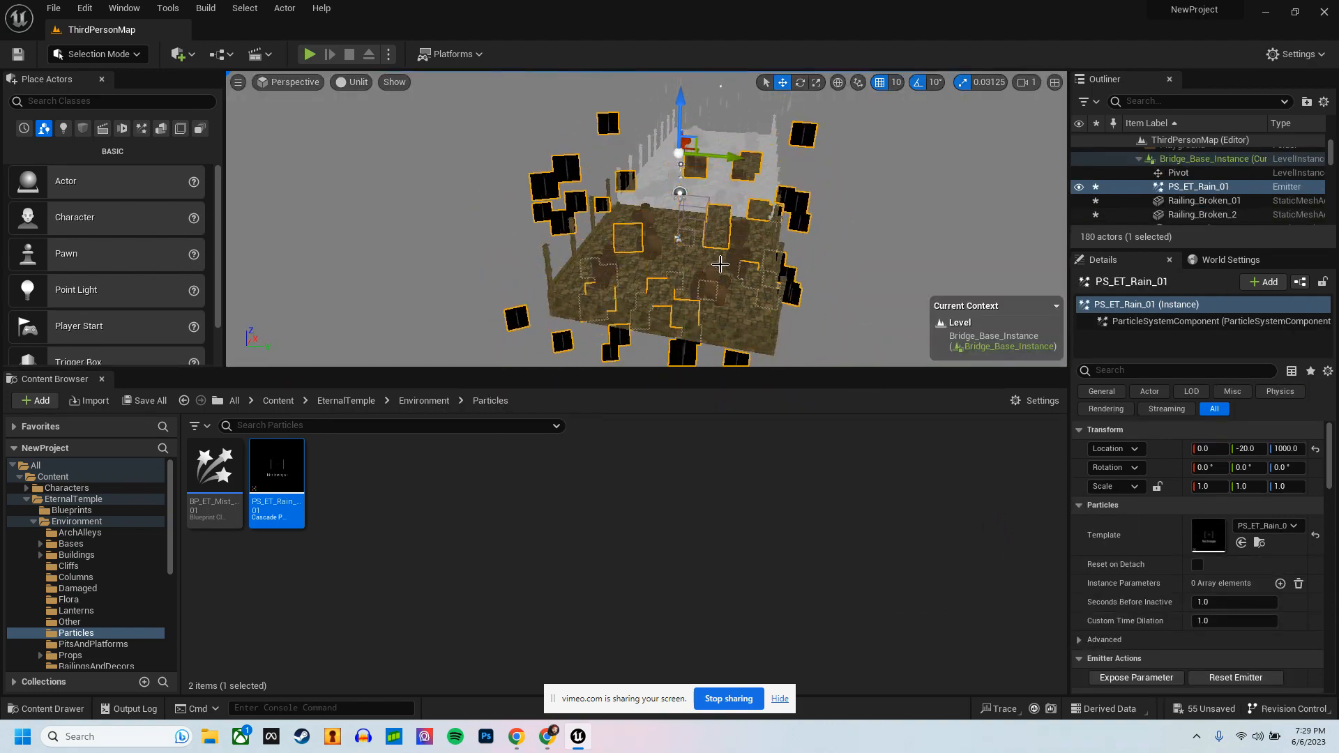
right_click_drag(720, 266, 765, 257)
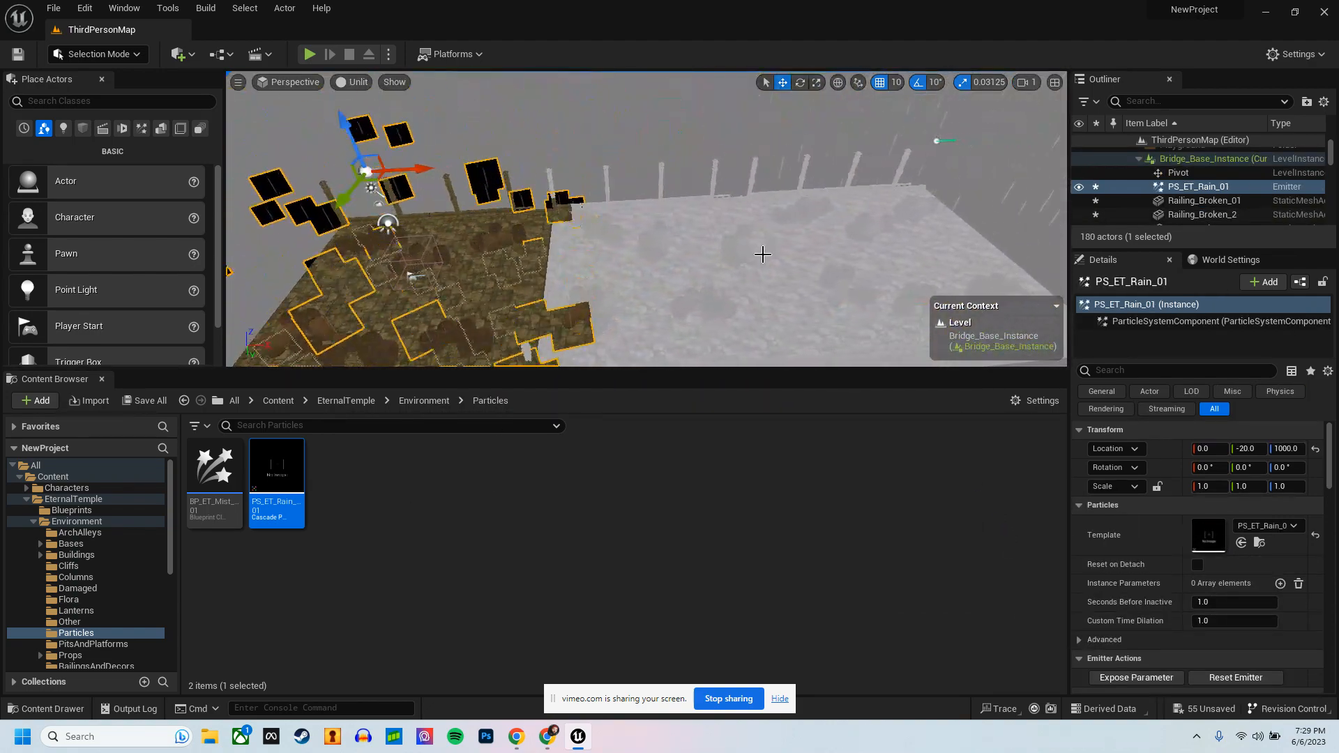
right_click(763, 273)
mouse_move(843, 606)
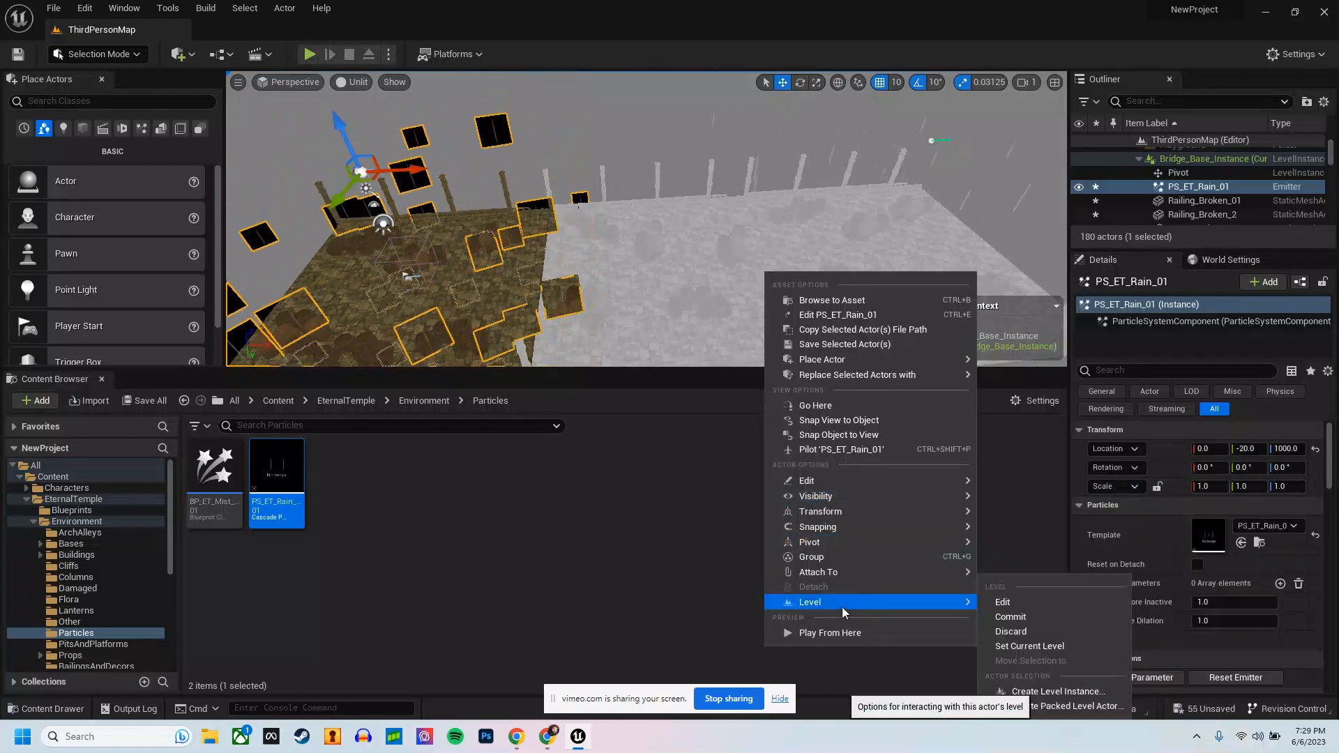
left_click(1056, 619)
Step: Select the second bridge segment, Bridge_Base_Instance2, and open its level instance for editing
left_click(705, 297)
right_click(704, 296)
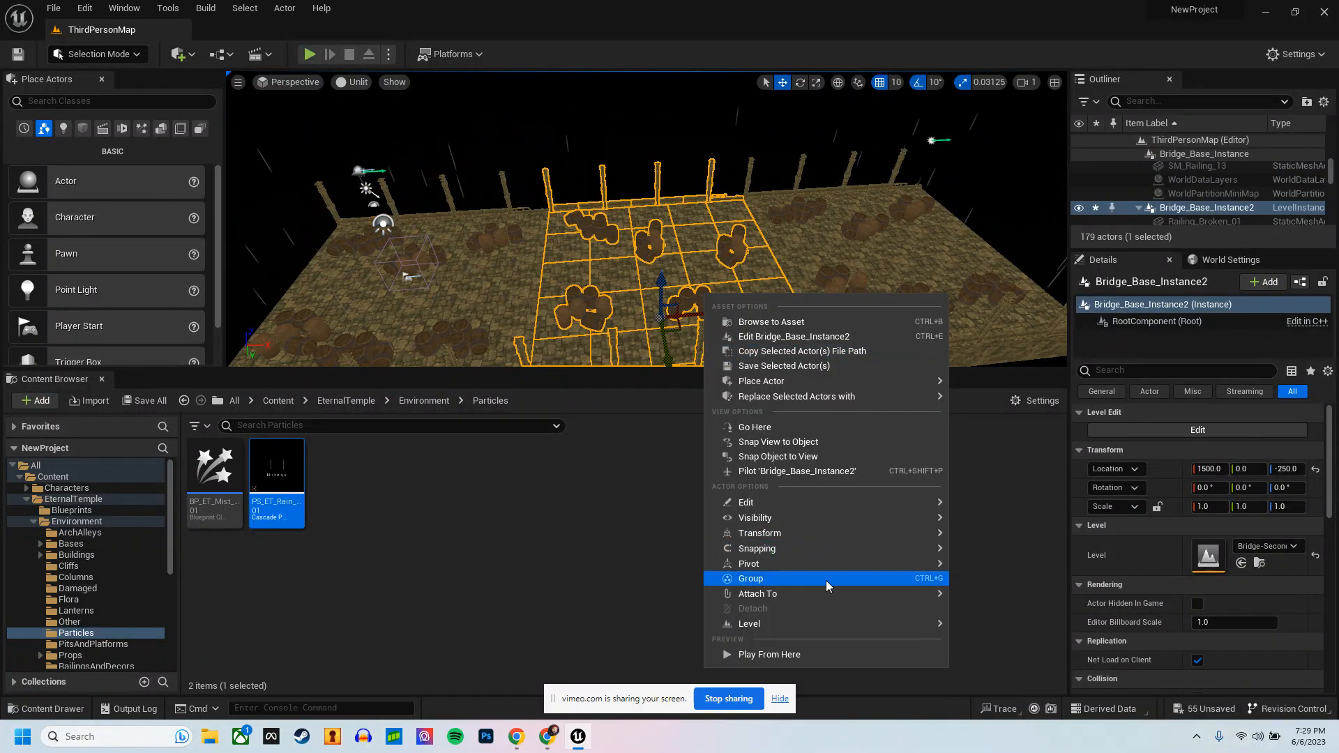
mouse_move(843, 623)
left_click(984, 638)
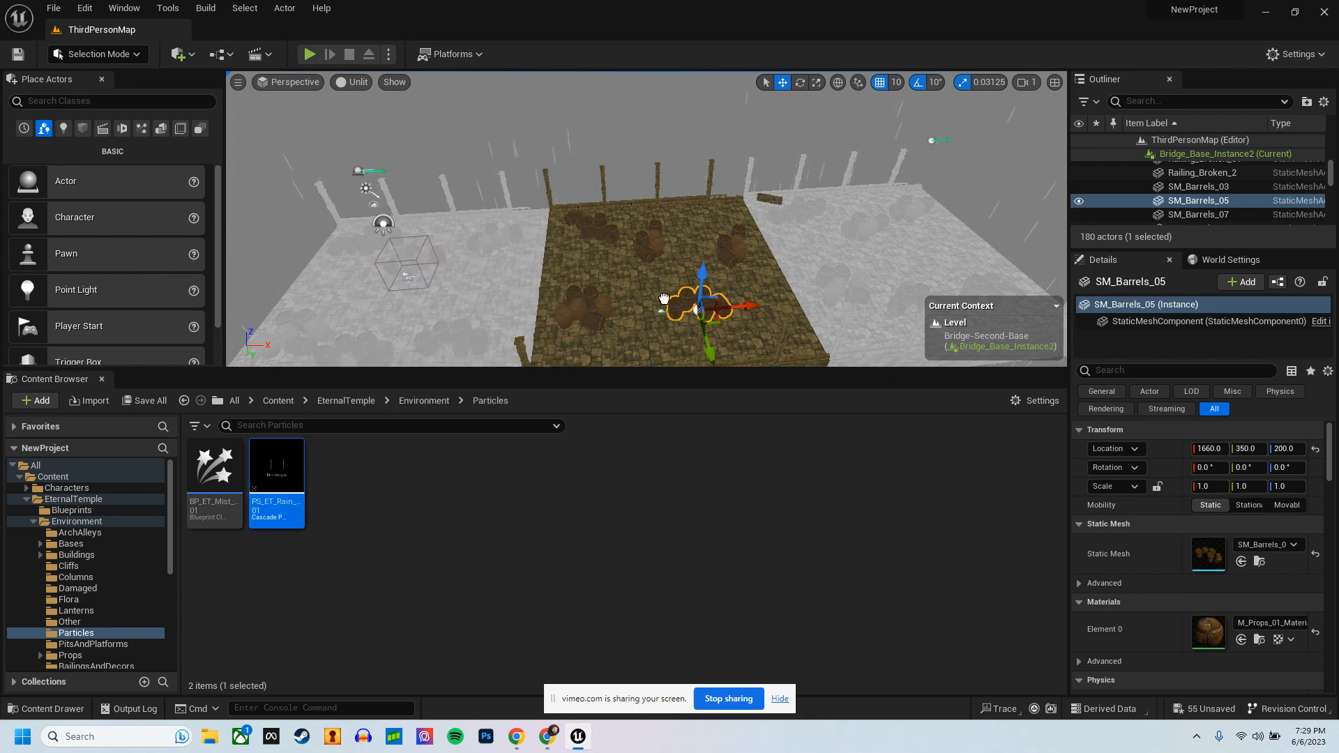
Step: Place a PS_ET_Rain_01 emitter over the second bridge segment at 1520, 10, 500 and rotate it to about -70° around Z
left_click_drag(665, 271, 666, 271)
left_click_drag(664, 217, 663, 198)
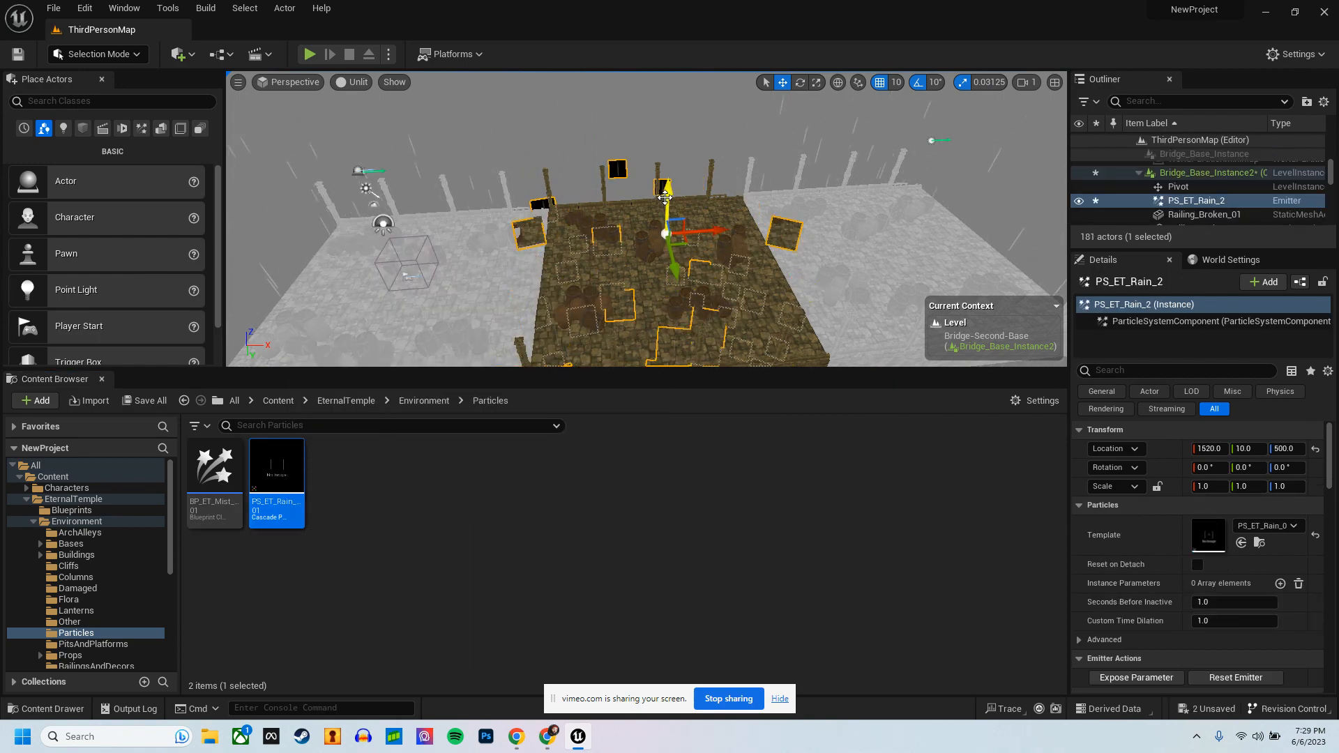
key("e")
left_click_drag(606, 266, 976, 307)
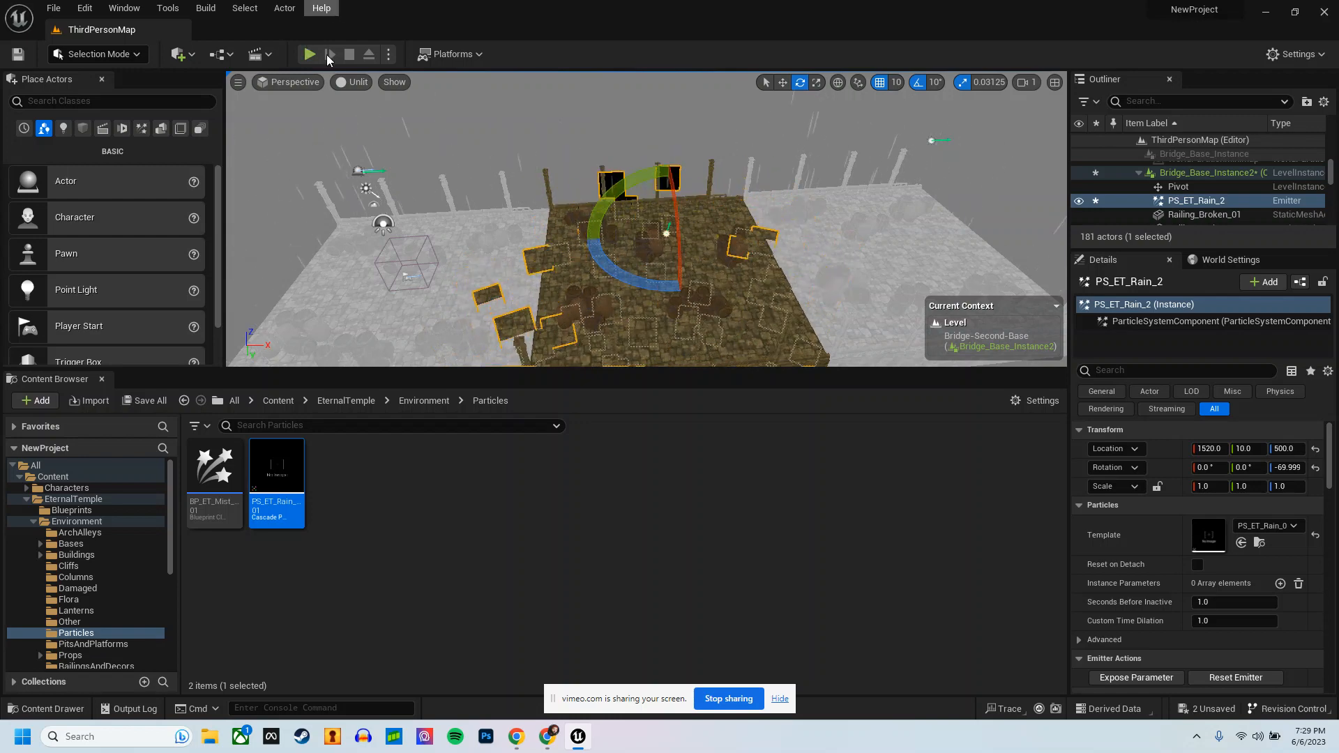
left_click_drag(674, 276, 674, 276)
Step: Commit the level changes to Bridge_Base_Instance2
right_click(674, 276)
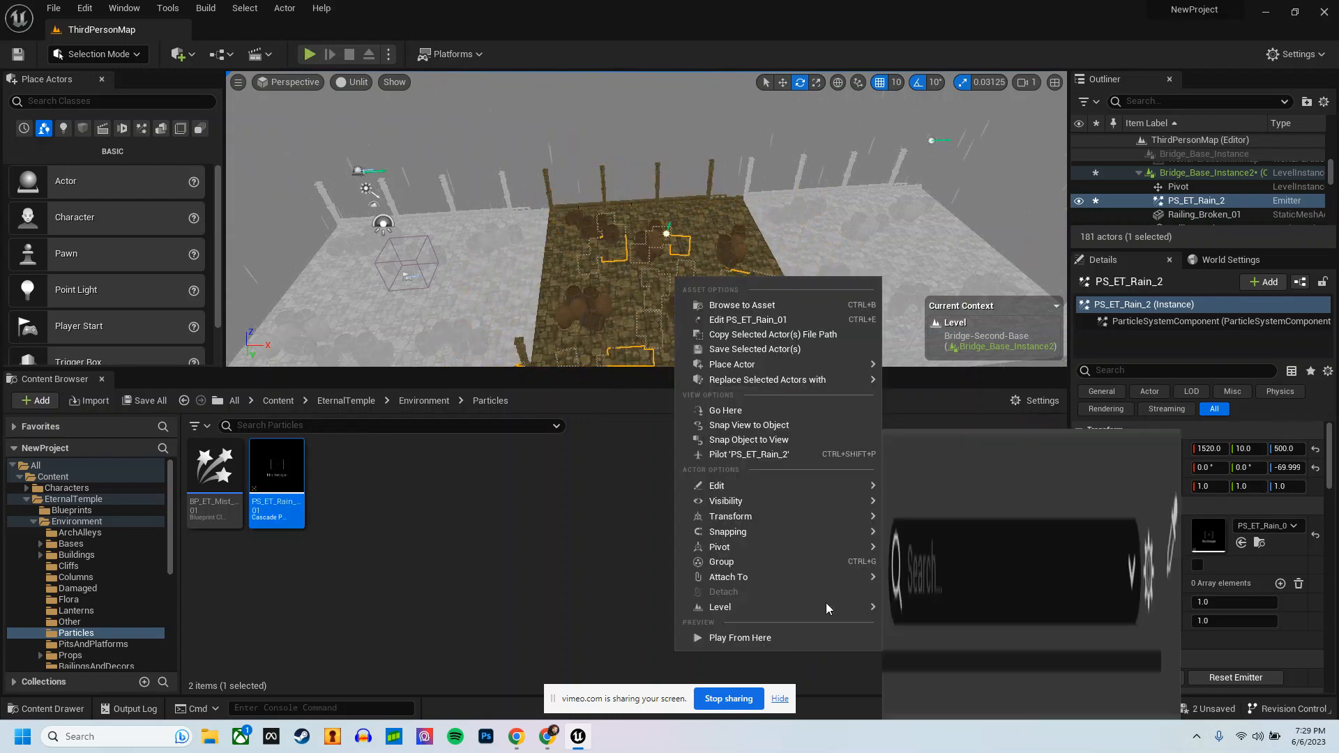
mouse_move(767, 607)
left_click(921, 619)
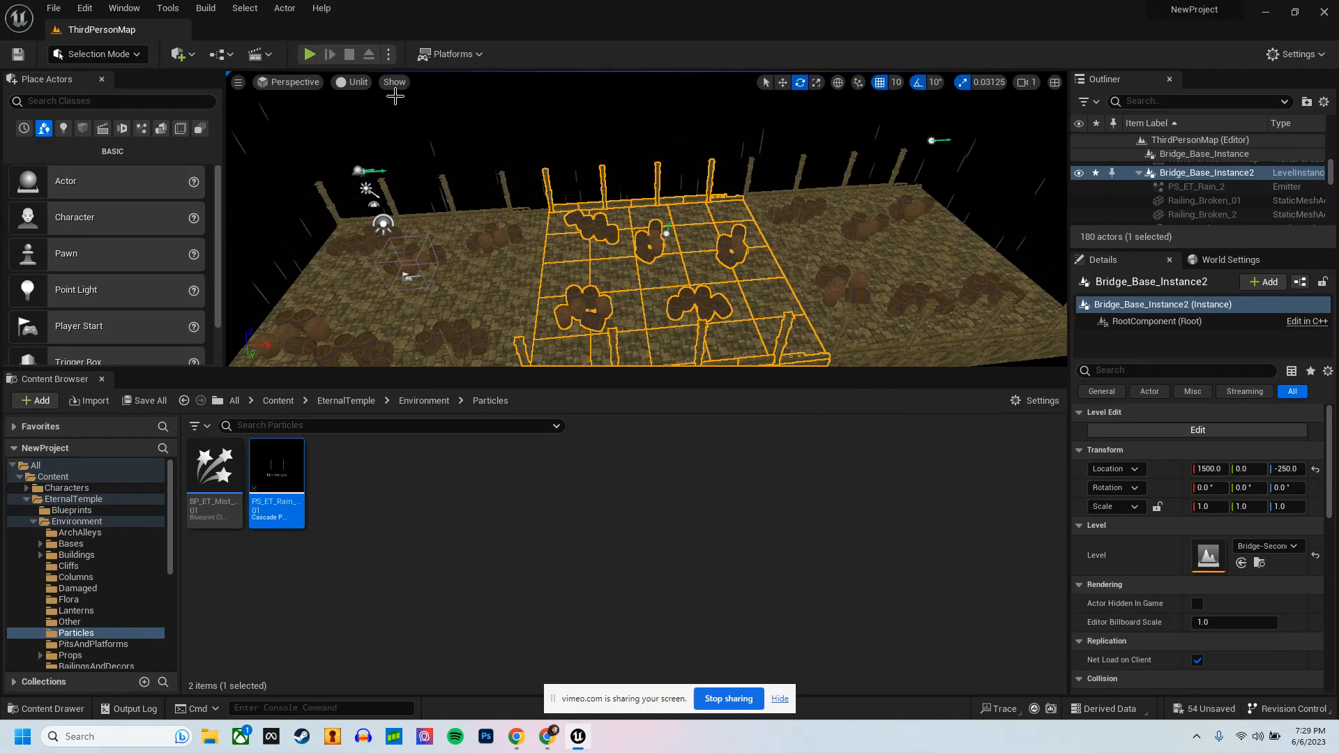
Step: Play-test the level full screen, running along the bridge to check the rain, and stop the simulation
left_click(308, 55)
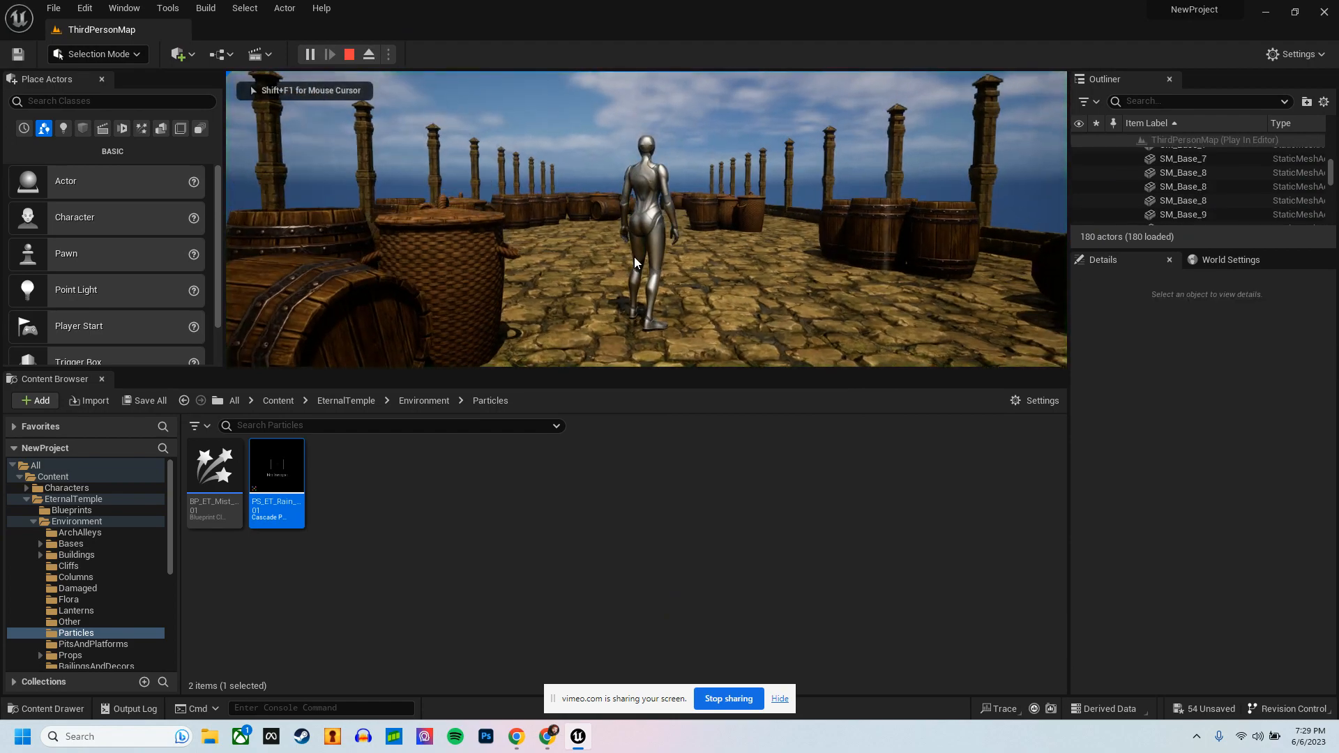
key("F11")
left_click(628, 392)
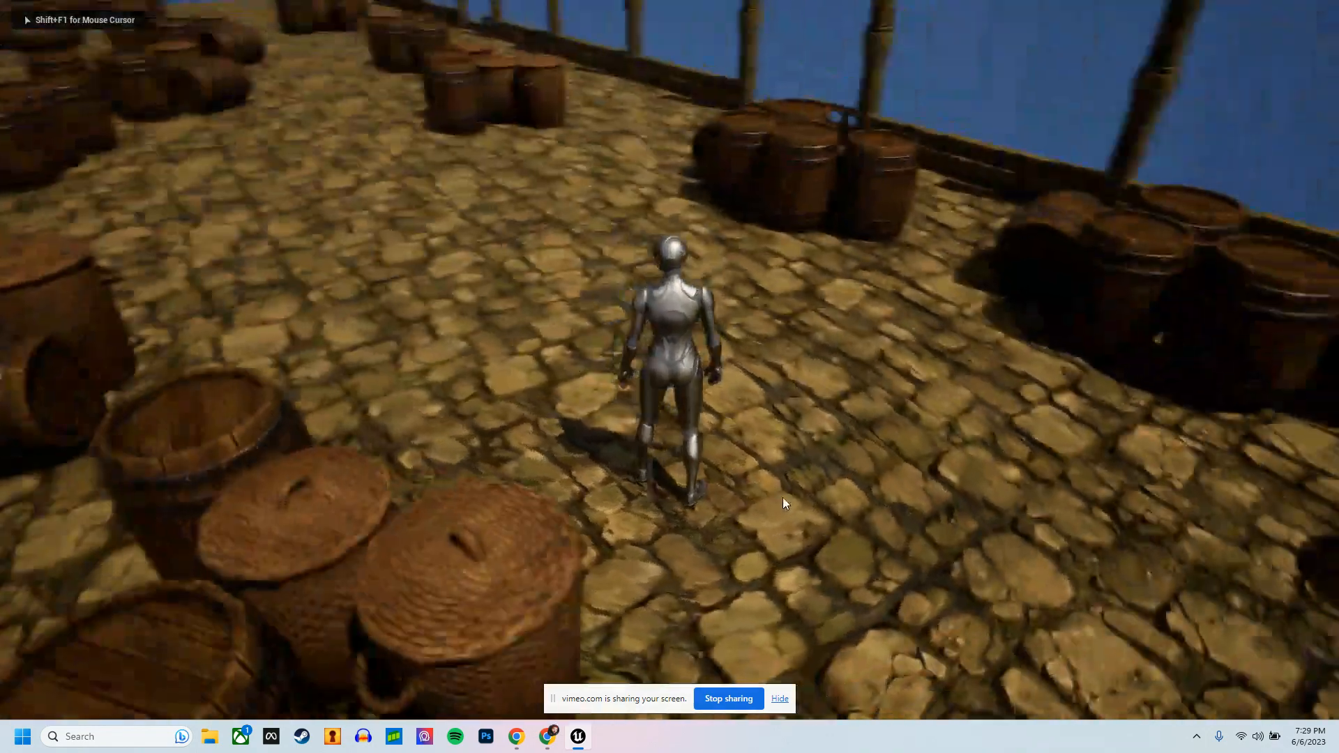
key("d")
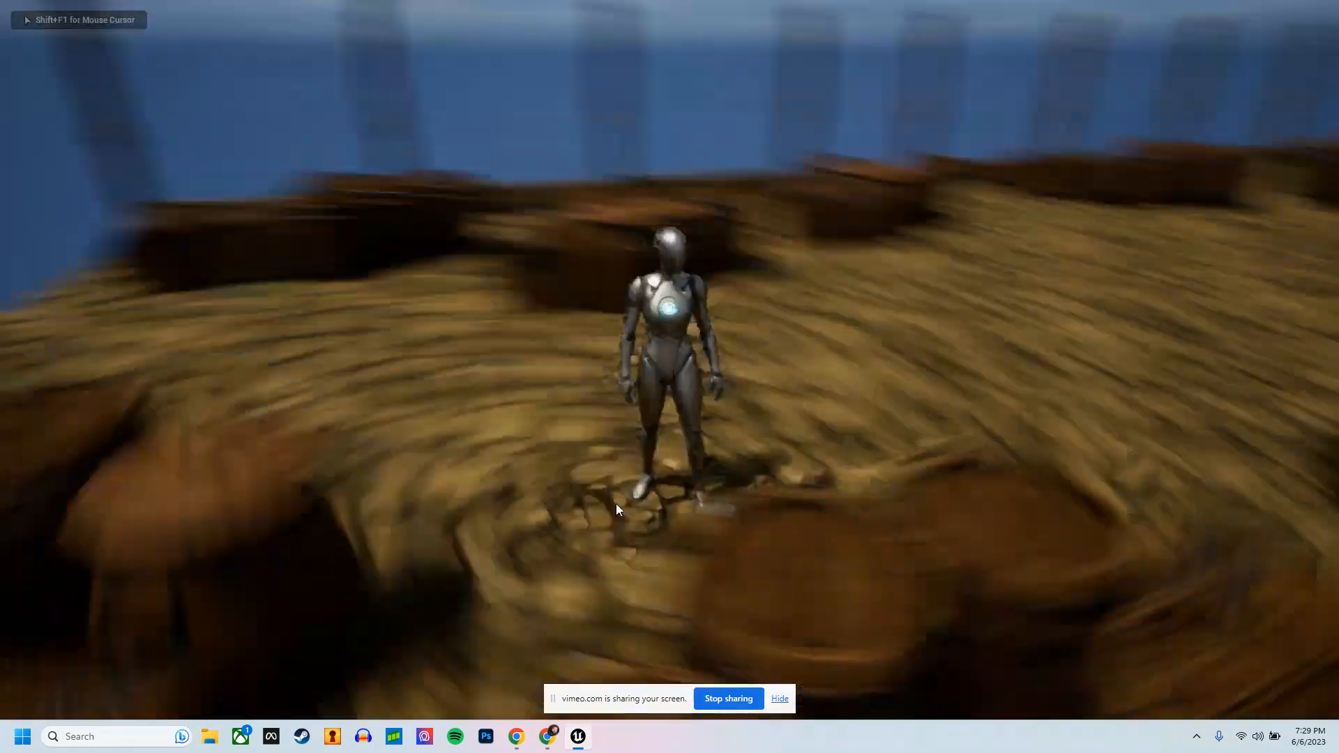
key("w")
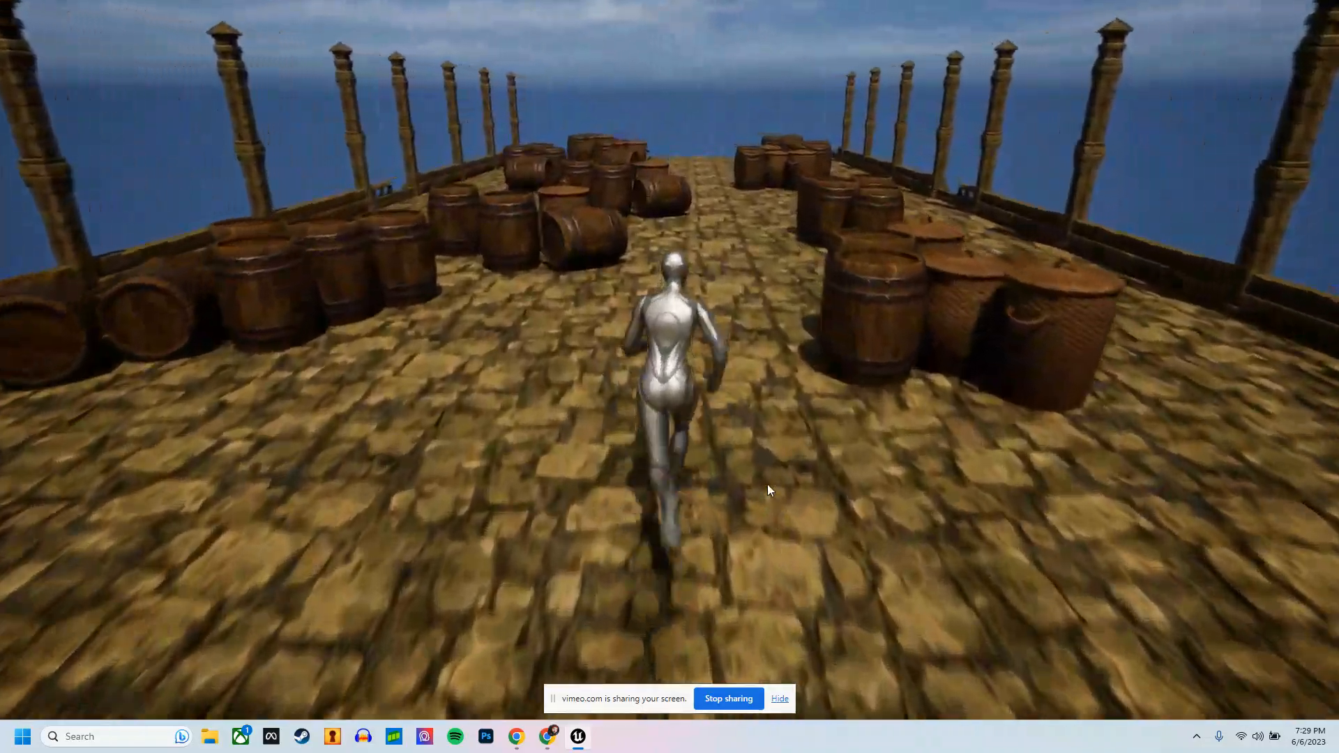
key("d")
key("d")
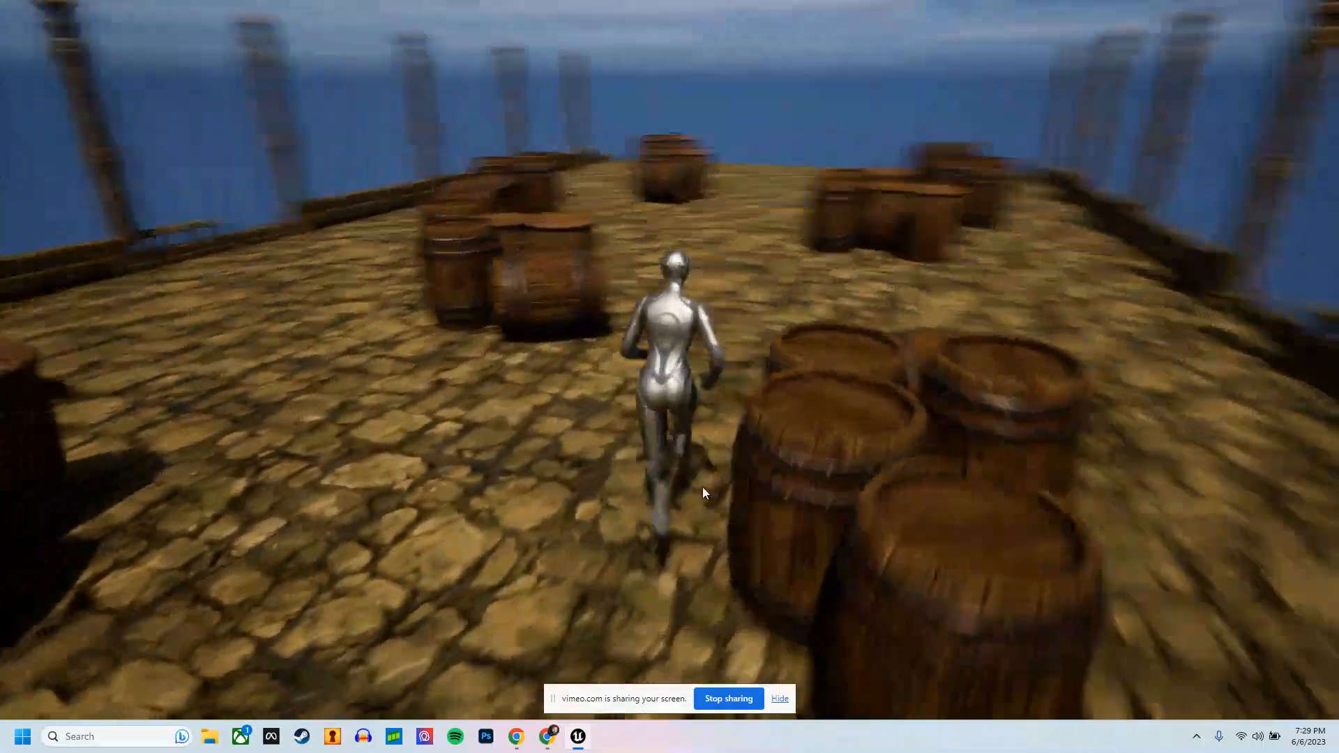
key("d")
key("s")
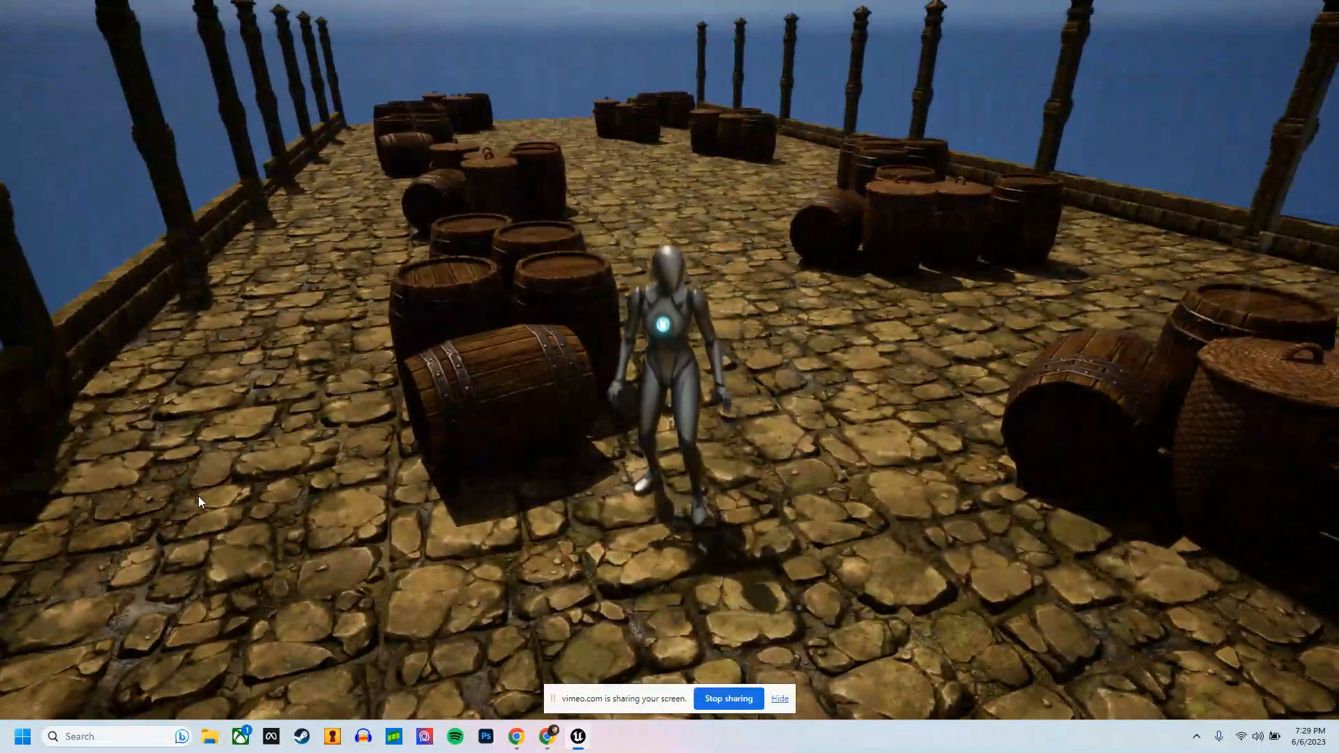
key("Escape")
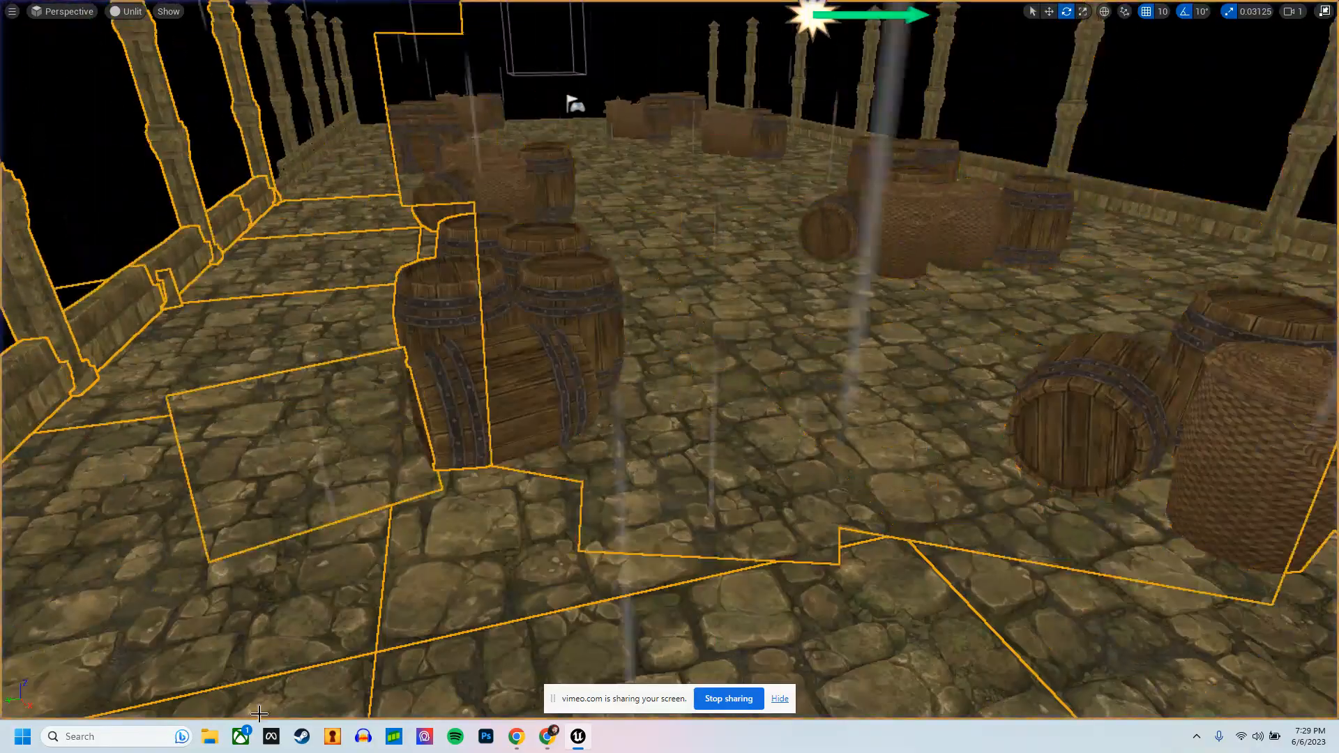